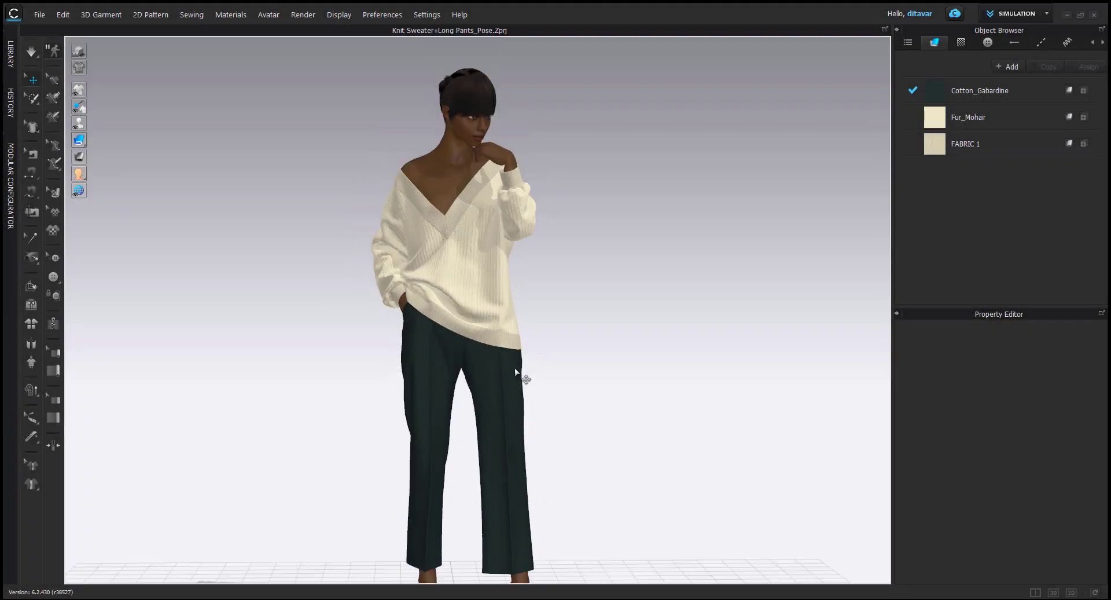
Step: Examine the posed knit sweater and long pants outfit from the front and side, including the hand in the pocket
middle_click_drag(515, 367, 494, 341)
scroll(494, 342, "up", 2)
scroll(495, 341, "down", 2)
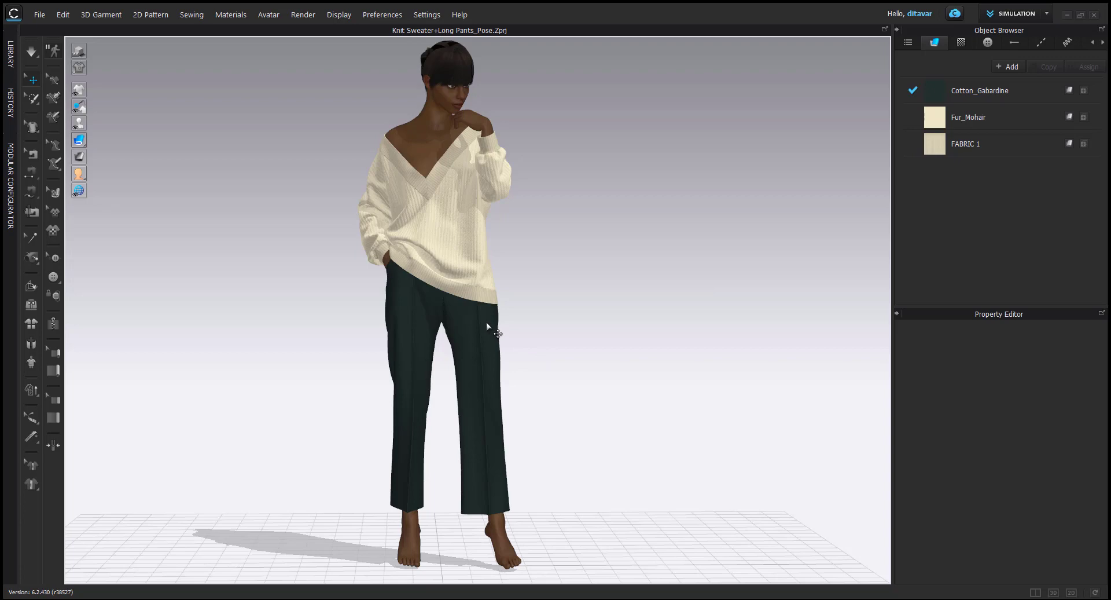
scroll(486, 322, "up", 6)
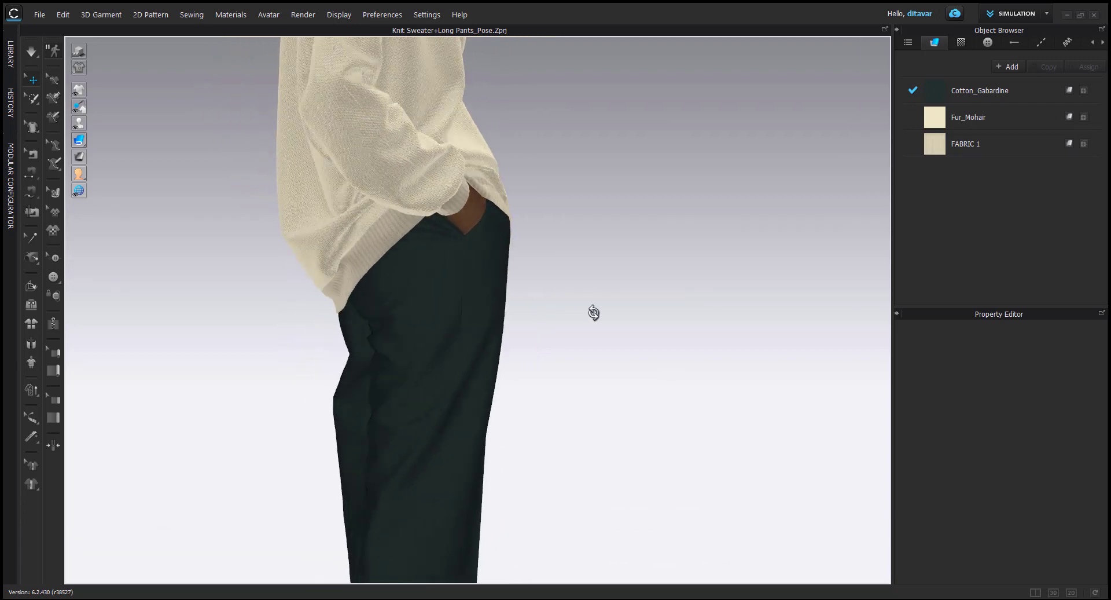
scroll(663, 324, "down", 3)
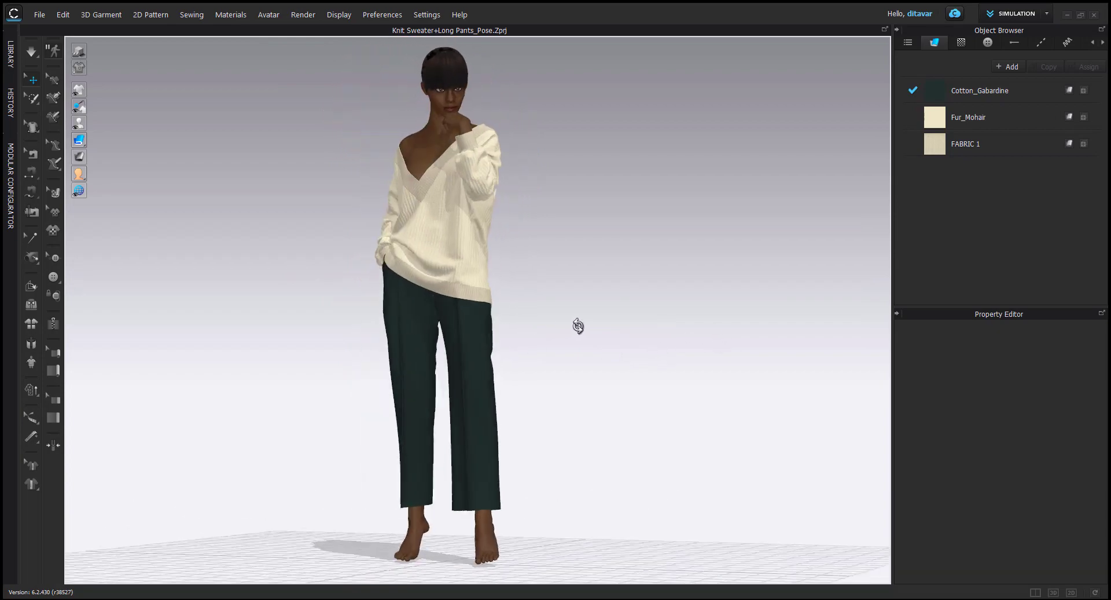
right_click_drag(680, 334, 618, 332)
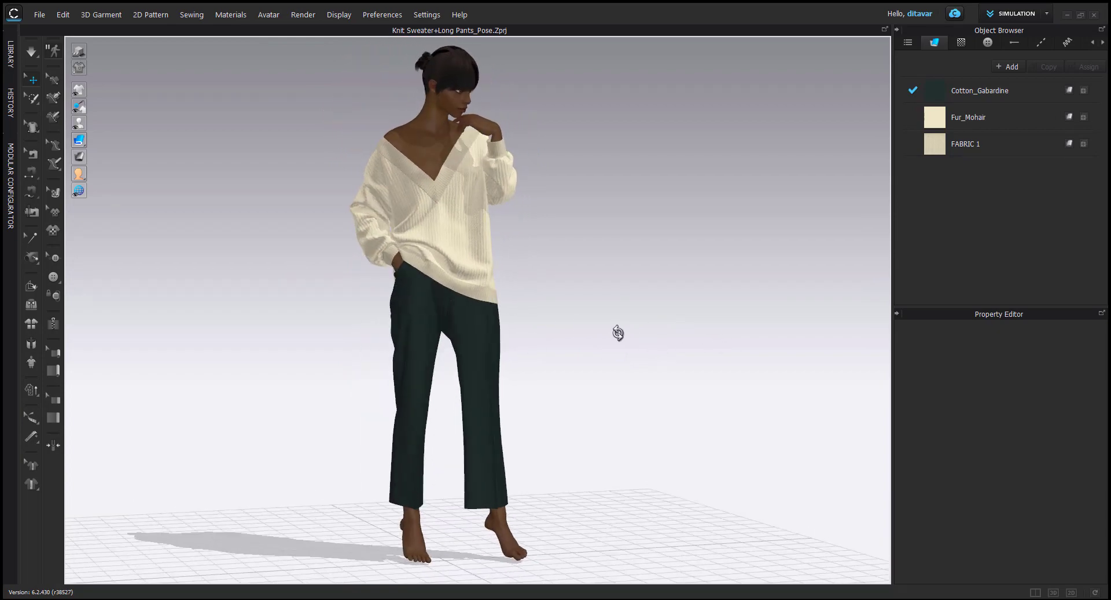
scroll(472, 340, "up", 5)
right_click_drag(486, 293, 206, 369)
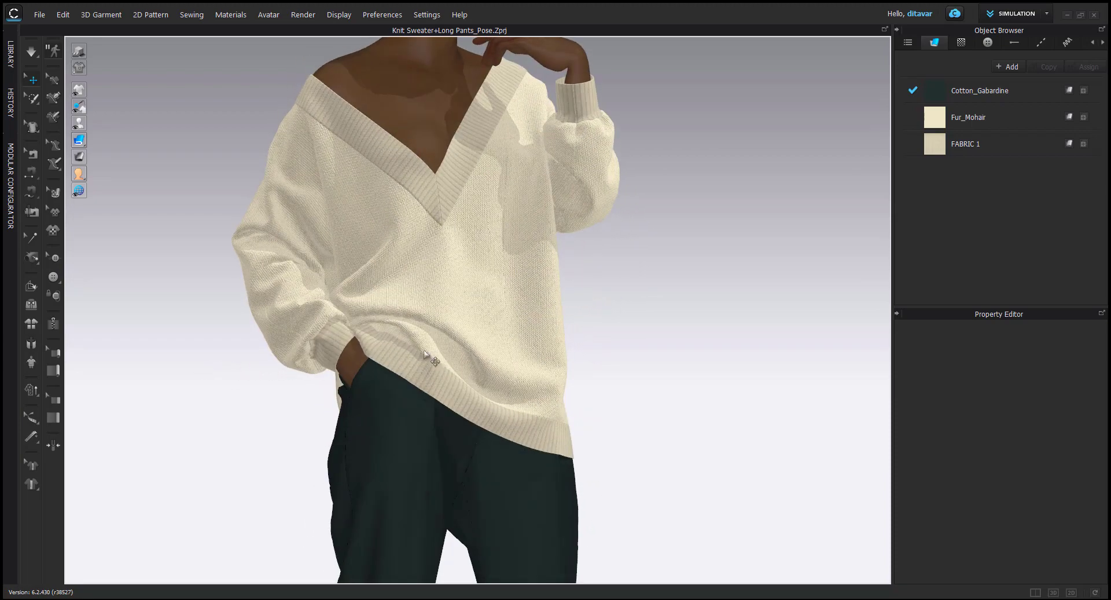
Step: Inspect the sweater's hem, V-neck and cuff, and the raised hand under the avatar's chin from both sides
left_click(427, 379)
right_click_drag(427, 379, 538, 439)
key("shift+q")
left_click(529, 438)
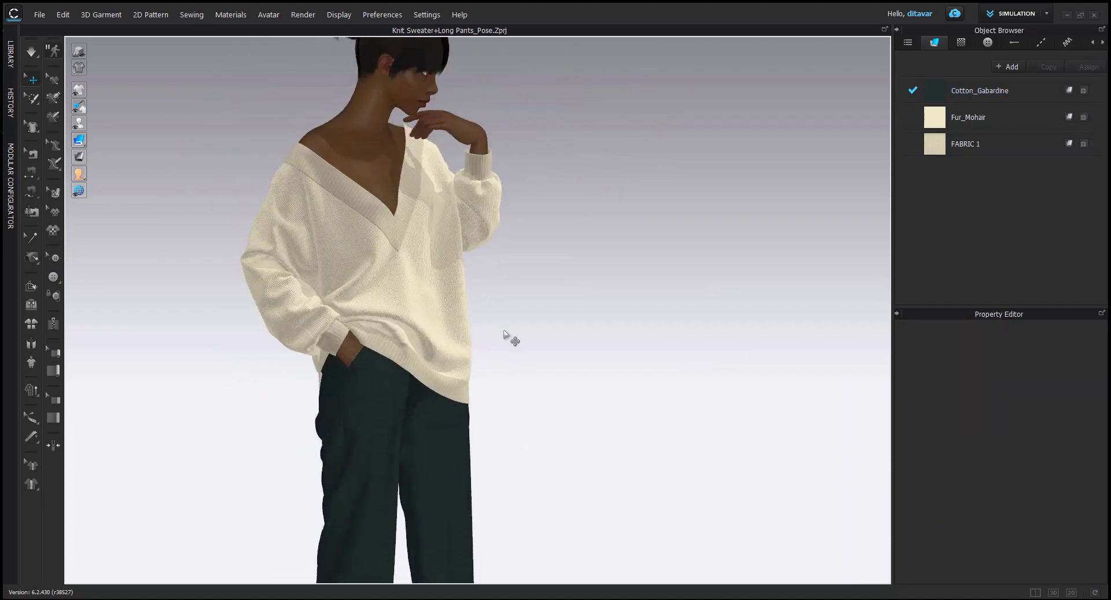
scroll(504, 335, "up", 8)
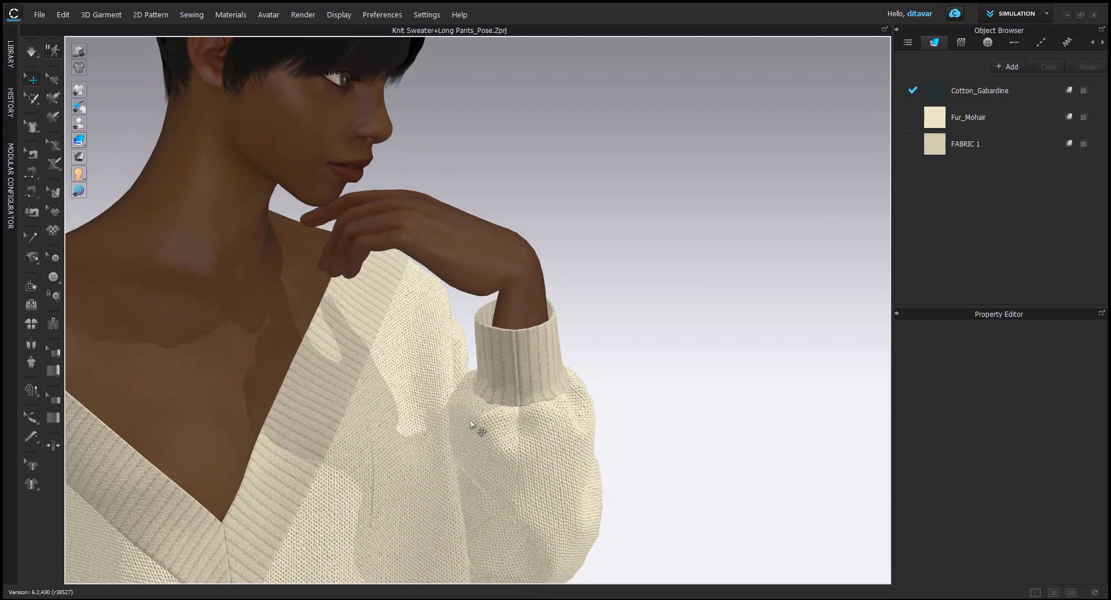
right_click_drag(480, 430, 372, 461)
middle_click_drag(372, 461, 516, 425)
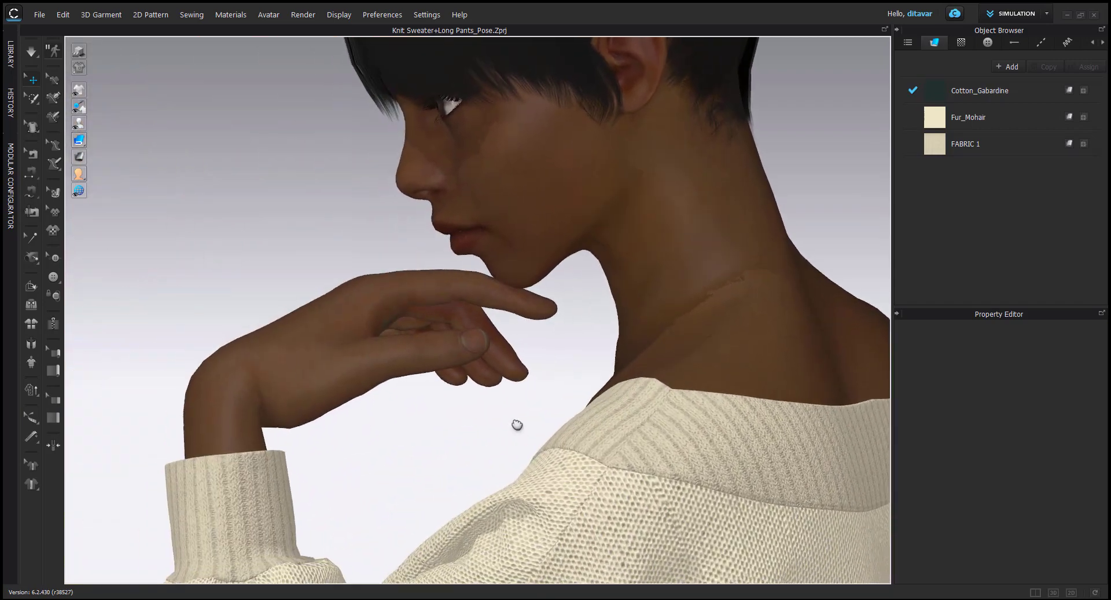
right_click_drag(517, 425, 725, 379)
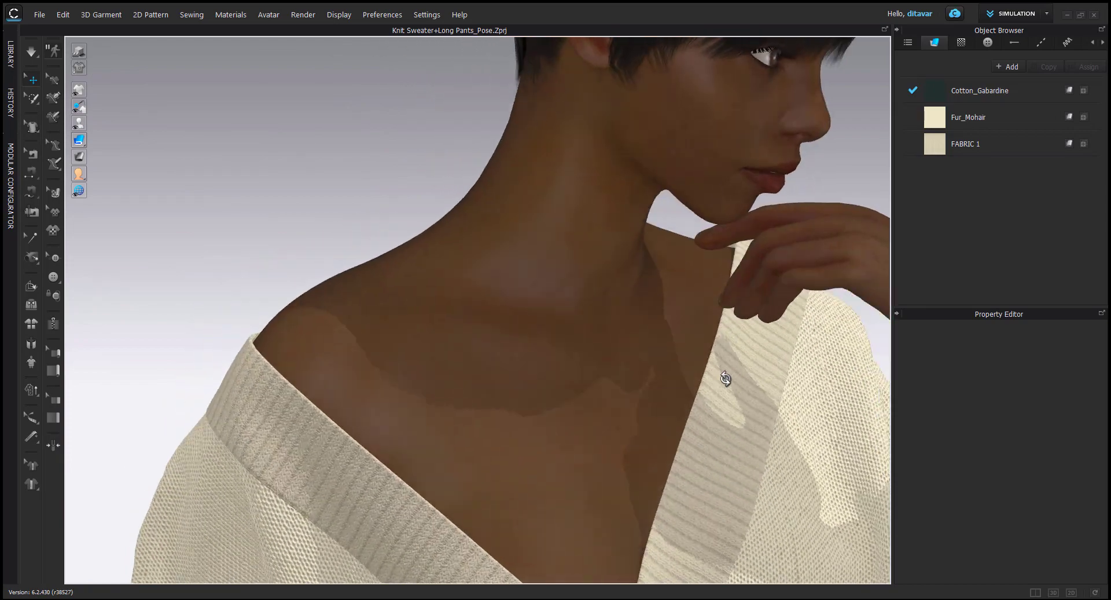
scroll(725, 378, "down", 10)
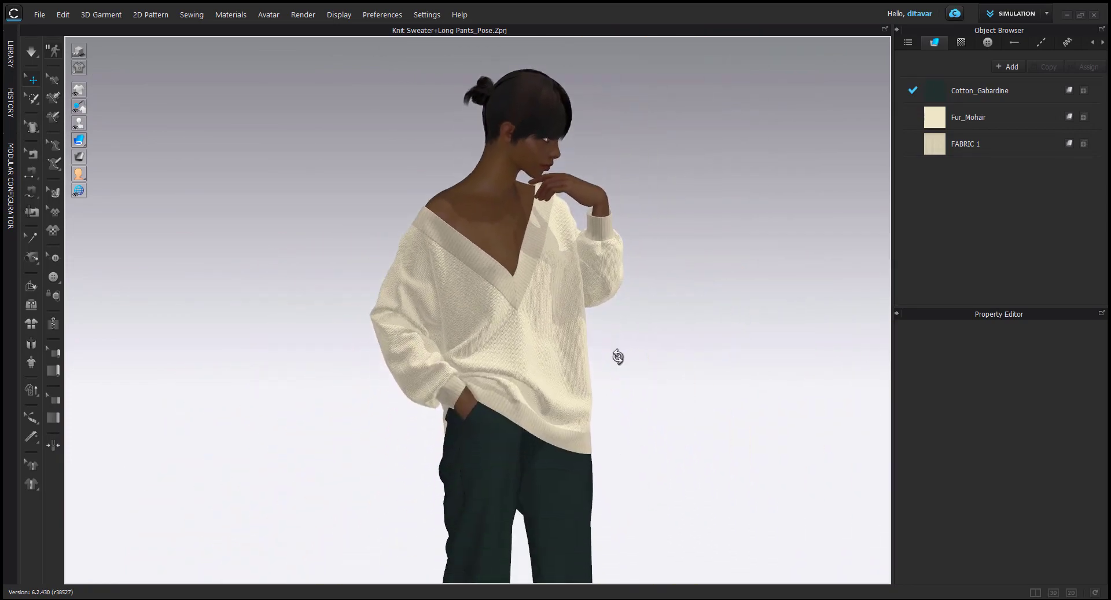
scroll(621, 345, "down", 3)
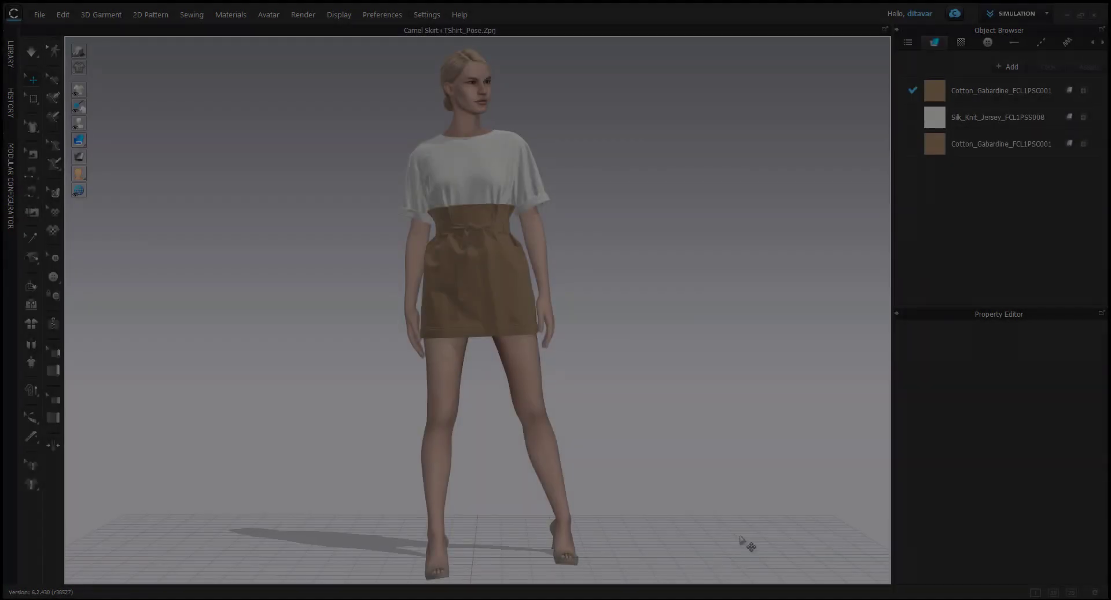
Step: Examine the posed camel skirt and white T-shirt outfit, including the belted waist
scroll(565, 353, "up", 10)
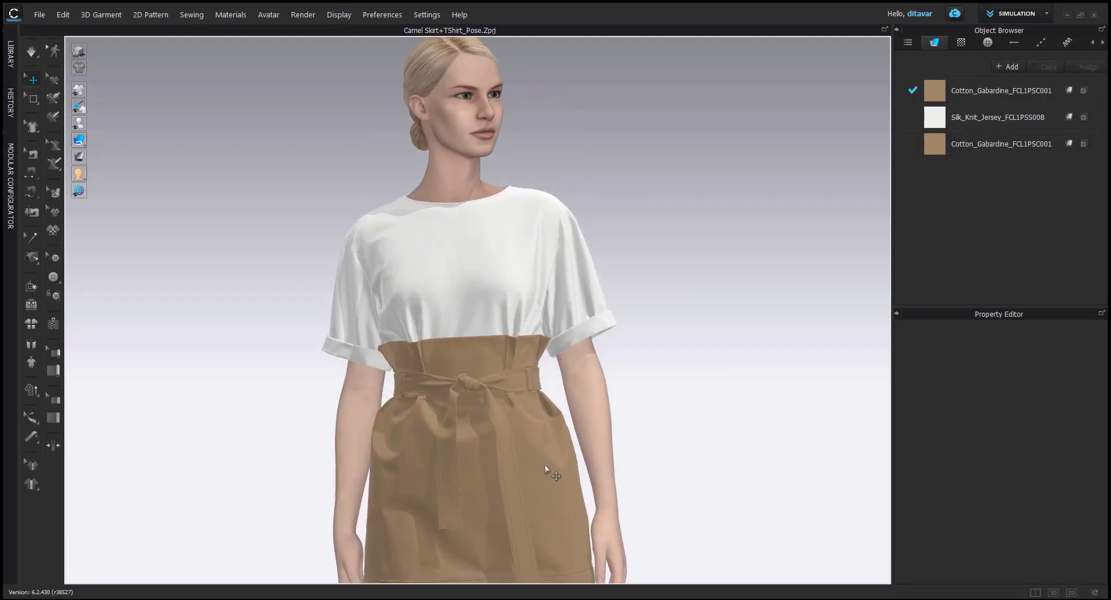
scroll(499, 447, "down", 3)
right_click_drag(550, 444, 540, 401)
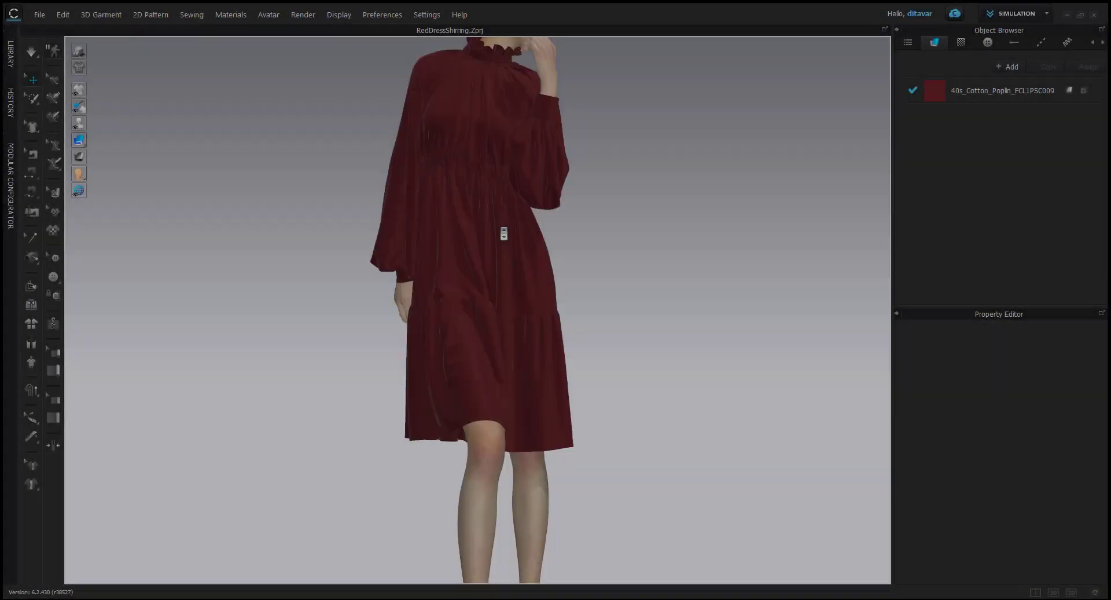
Step: Examine the red shirred dress up close and at full length on the posed avatar
scroll(509, 292, "up", 3)
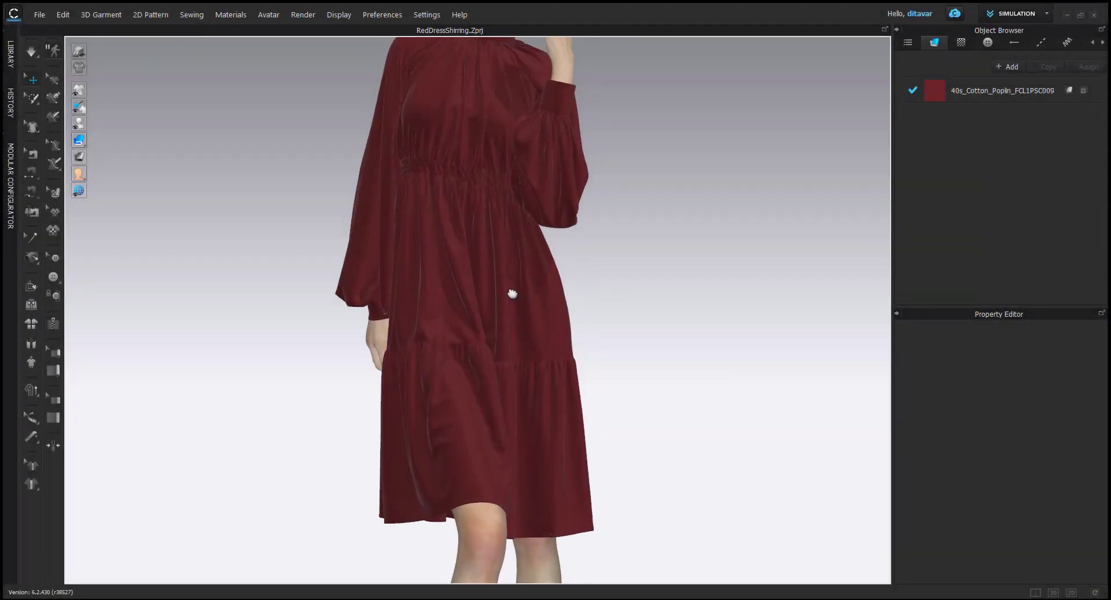
middle_click_drag(509, 293, 512, 379)
right_click_drag(511, 379, 581, 329)
scroll(540, 343, "down", 3)
middle_click_drag(541, 343, 541, 262)
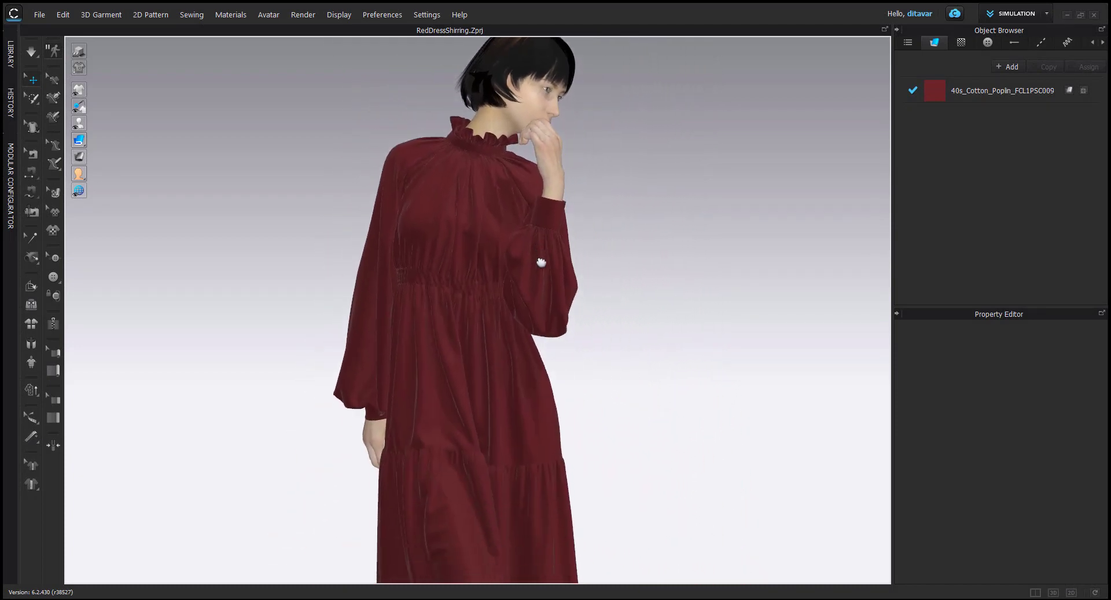
scroll(516, 301, "down", 2)
middle_click_drag(516, 301, 515, 263)
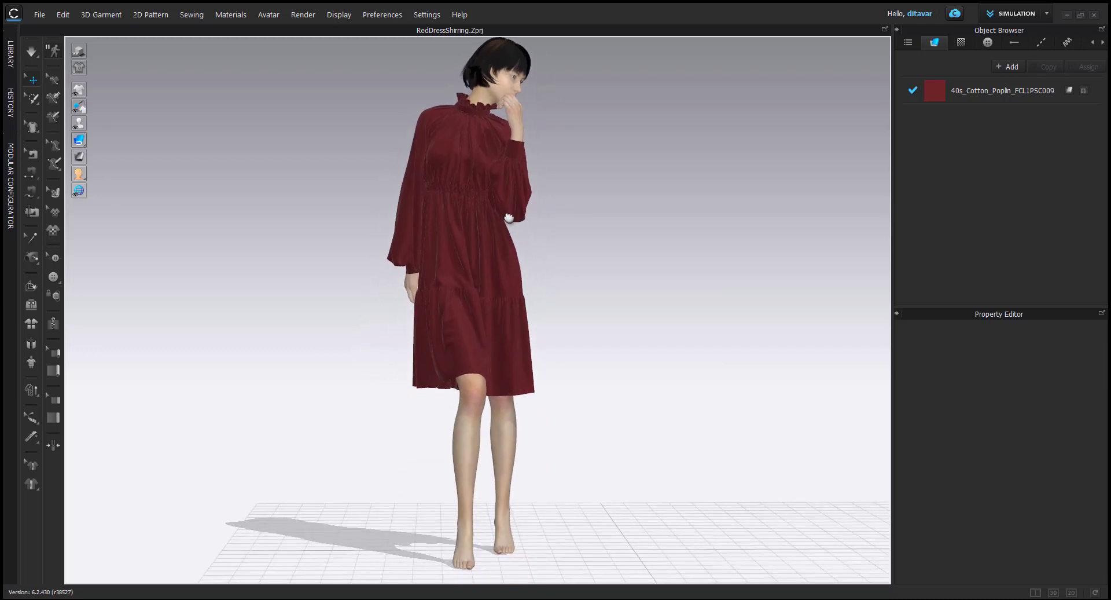
Step: Hide the red dress and examine the avatar's bare pose from different angles
key("shift+c")
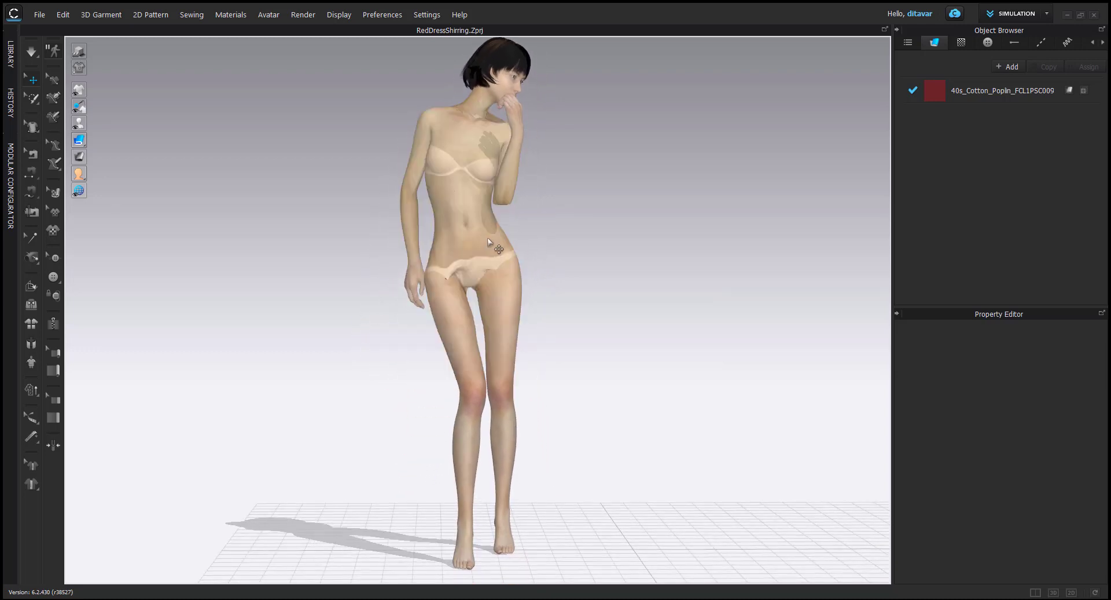
scroll(488, 242, "up", 3)
right_click_drag(509, 241, 394, 237)
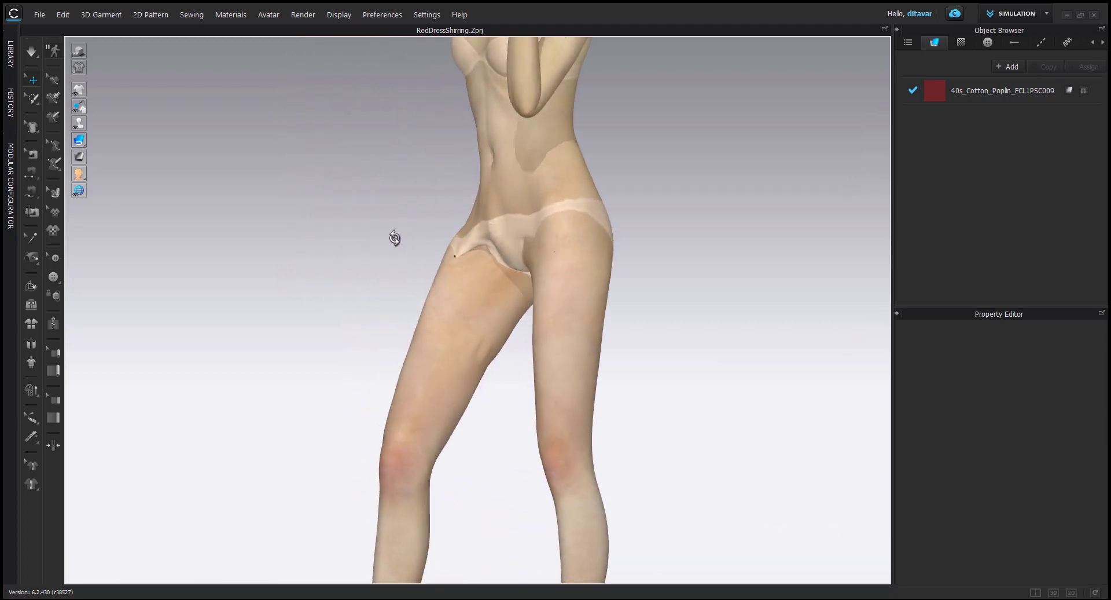
scroll(439, 241, "down", 6)
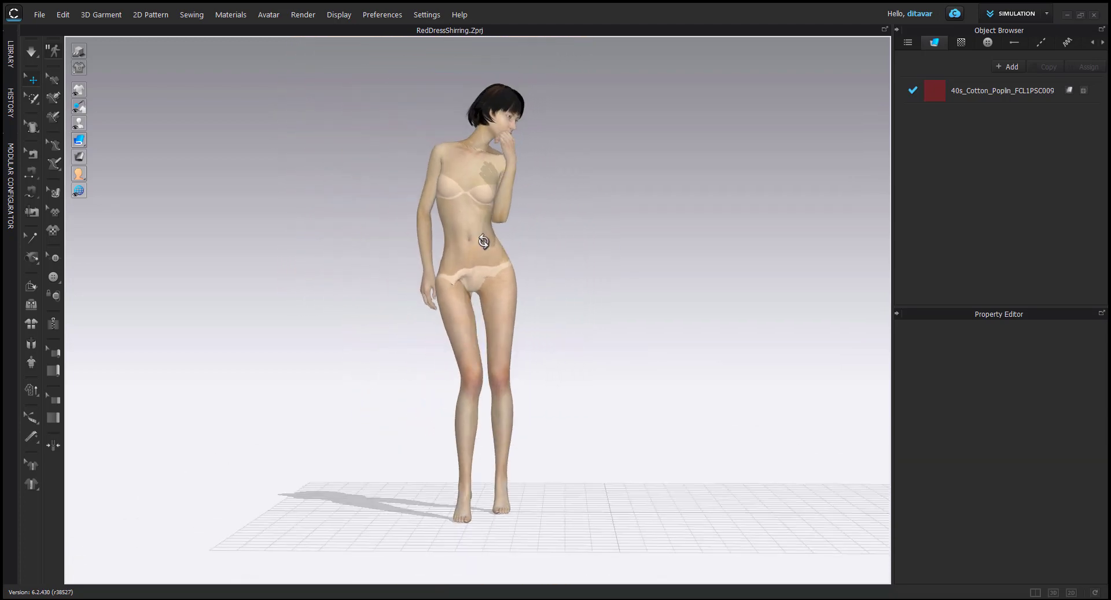
right_click_drag(484, 239, 584, 278)
scroll(511, 300, "up", 3)
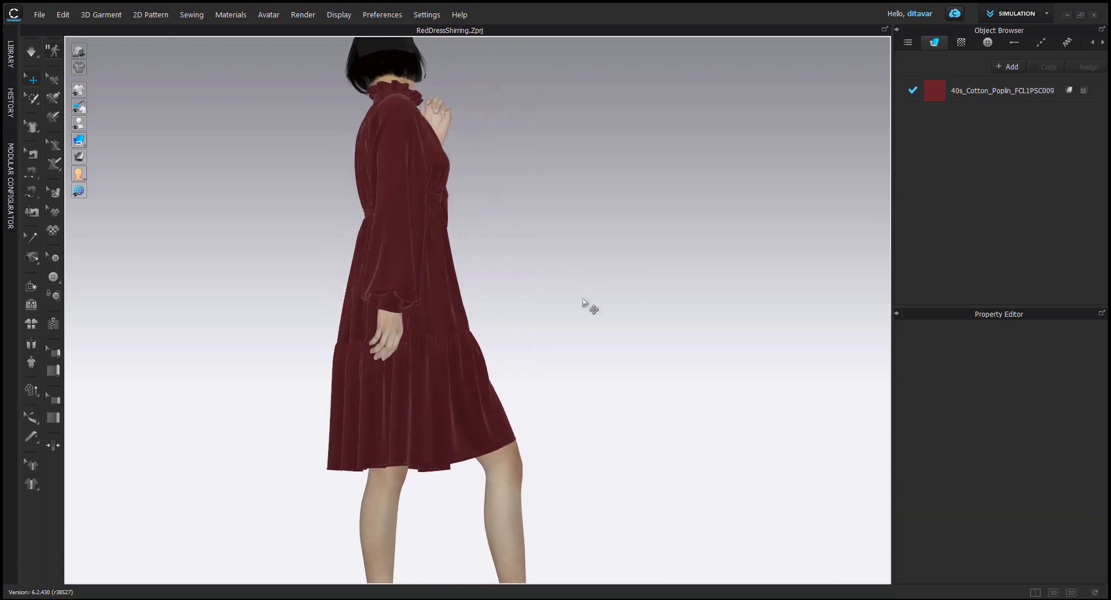
Step: Inspect the red dress's sleeve, cuff and shirred waist around the avatar's raised arm
scroll(419, 372, "up", 3)
right_click_drag(419, 371, 449, 403)
scroll(494, 439, "down", 3)
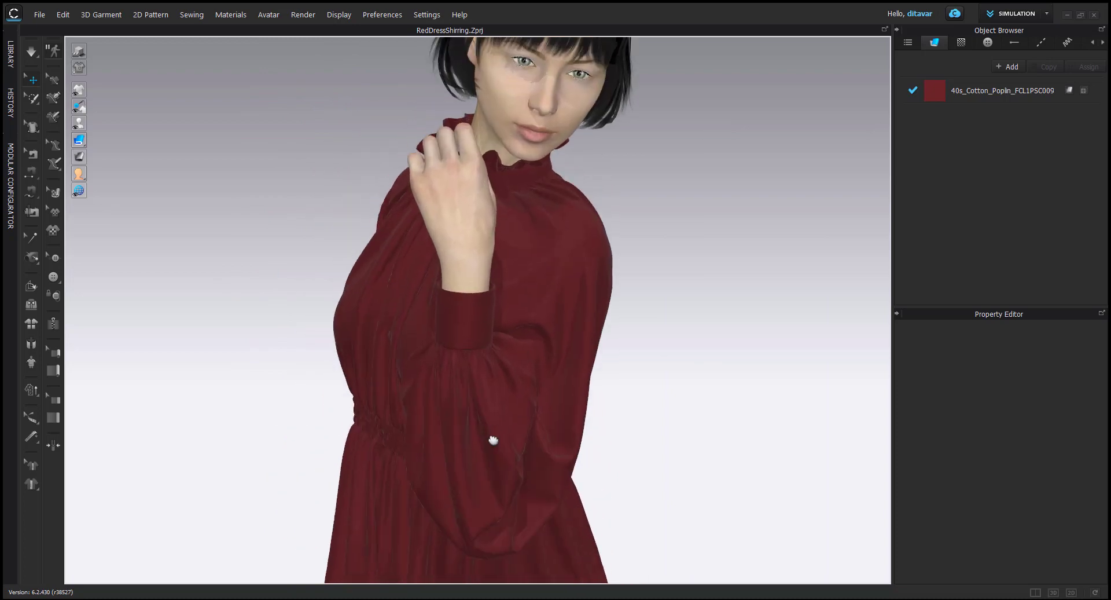
right_click_drag(494, 439, 588, 439)
scroll(541, 439, "up", 3)
scroll(427, 503, "down", 5)
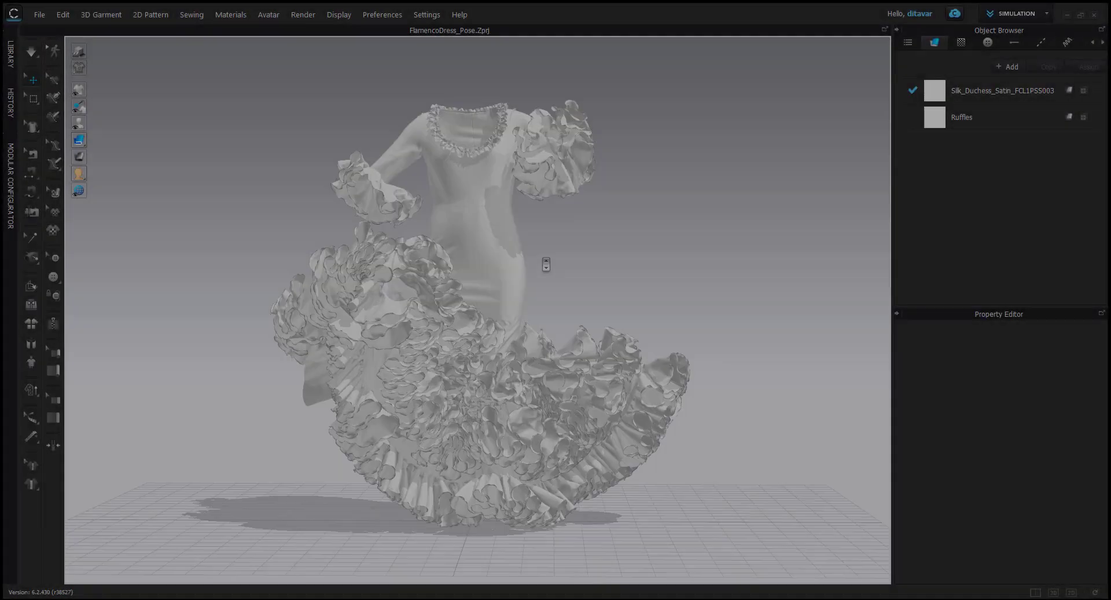
Step: View the ruffled flamenco dress from another angle
right_click_drag(543, 258, 610, 345)
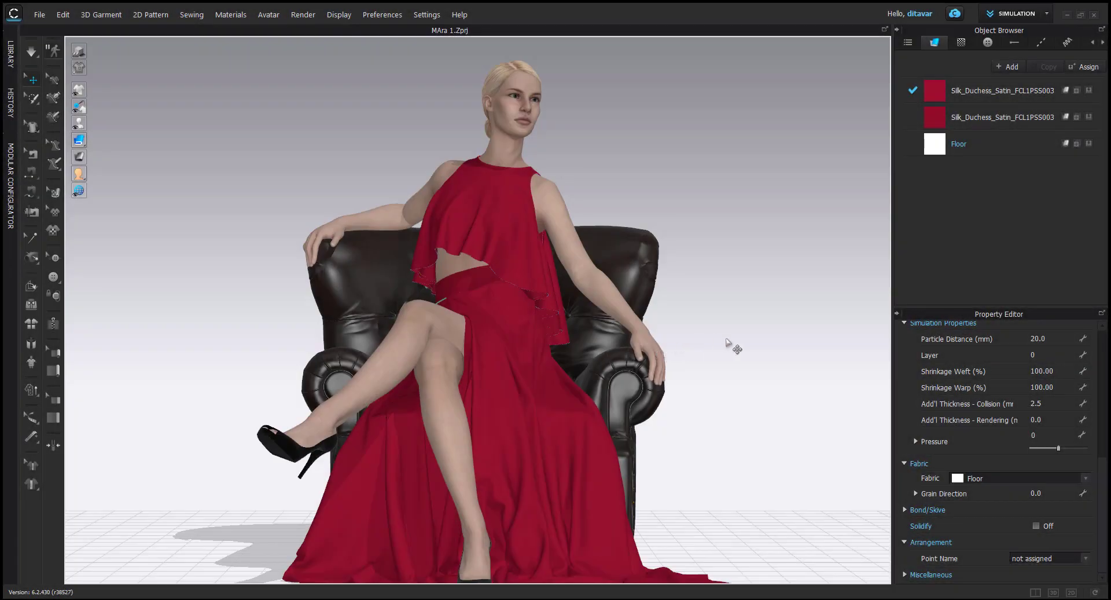
Step: Examine the seated avatar in the red gown and the hand resting on the armchair's backrest
right_click_drag(728, 343, 753, 345)
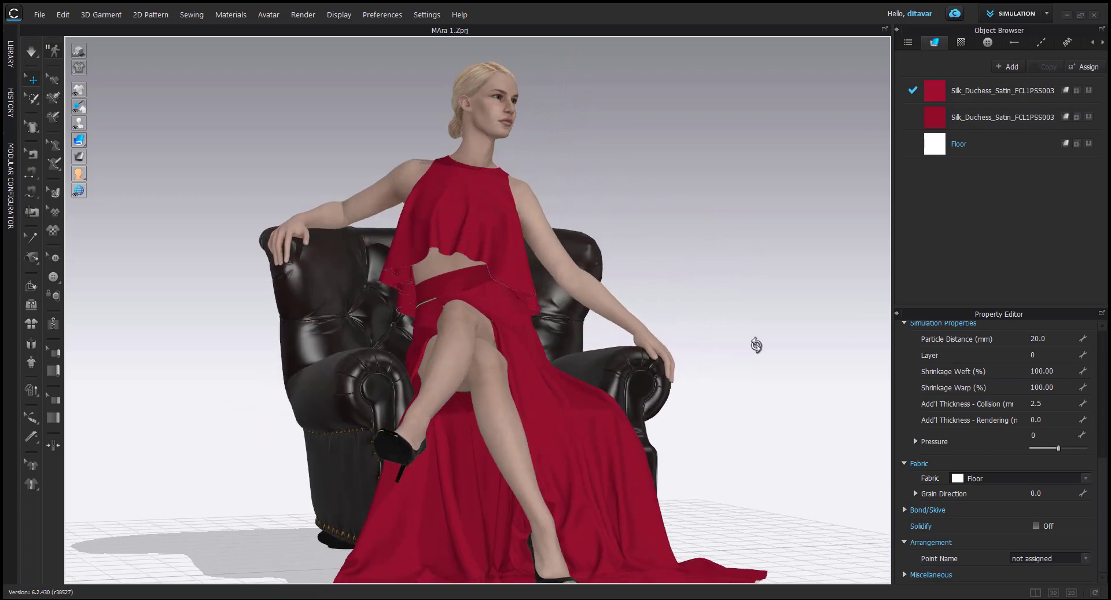
scroll(755, 350, "down", 2)
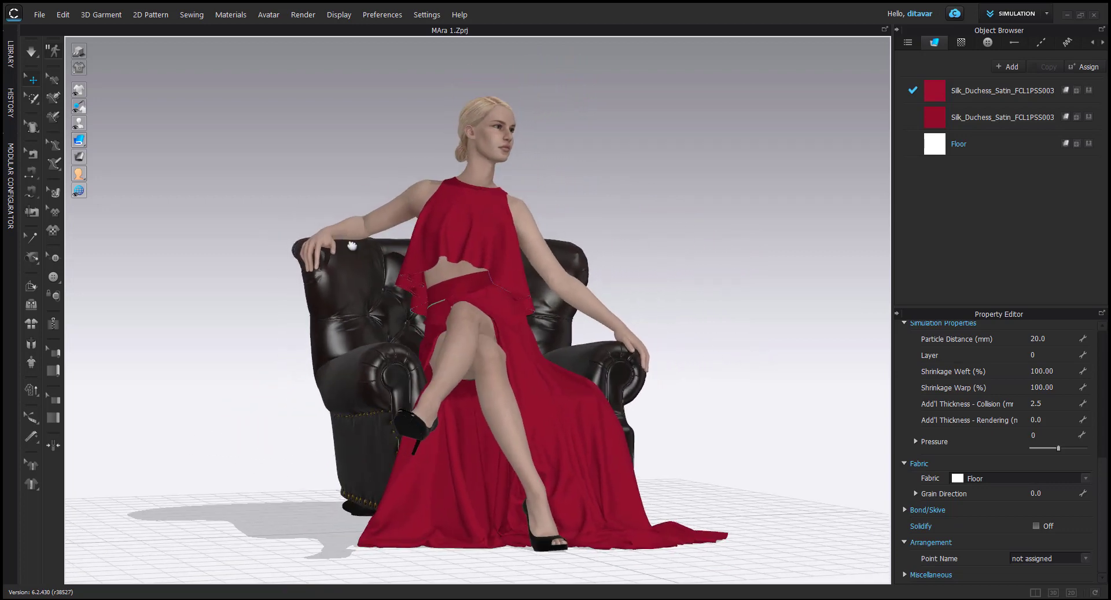
scroll(352, 246, "up", 5)
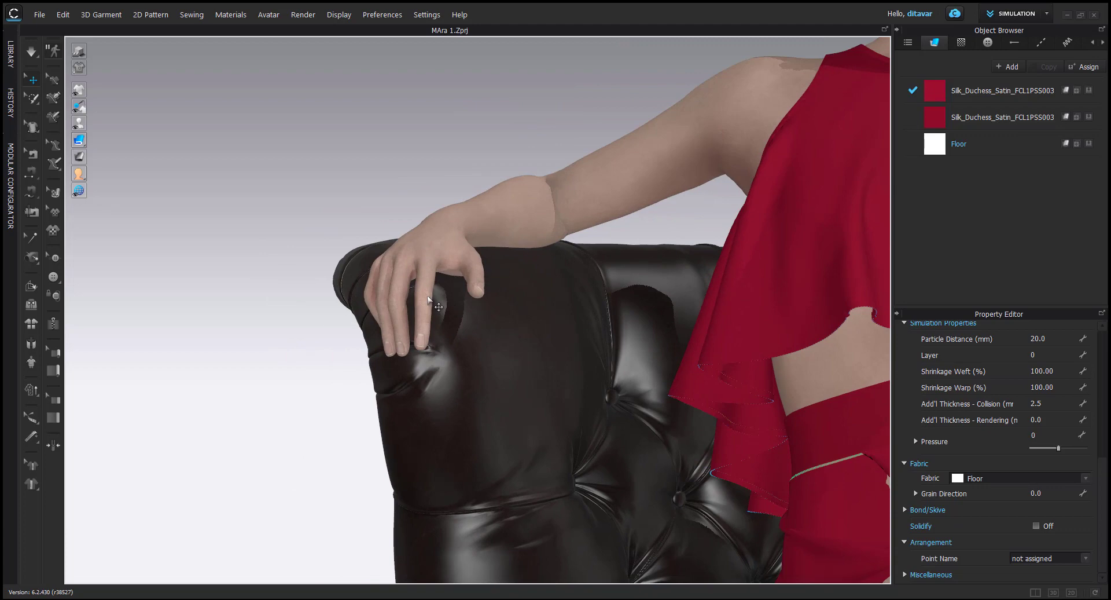
Step: Select the avatar's arms and inspect how both hands rest on the leather armchair
left_click(437, 304)
right_click_drag(437, 304, 488, 317)
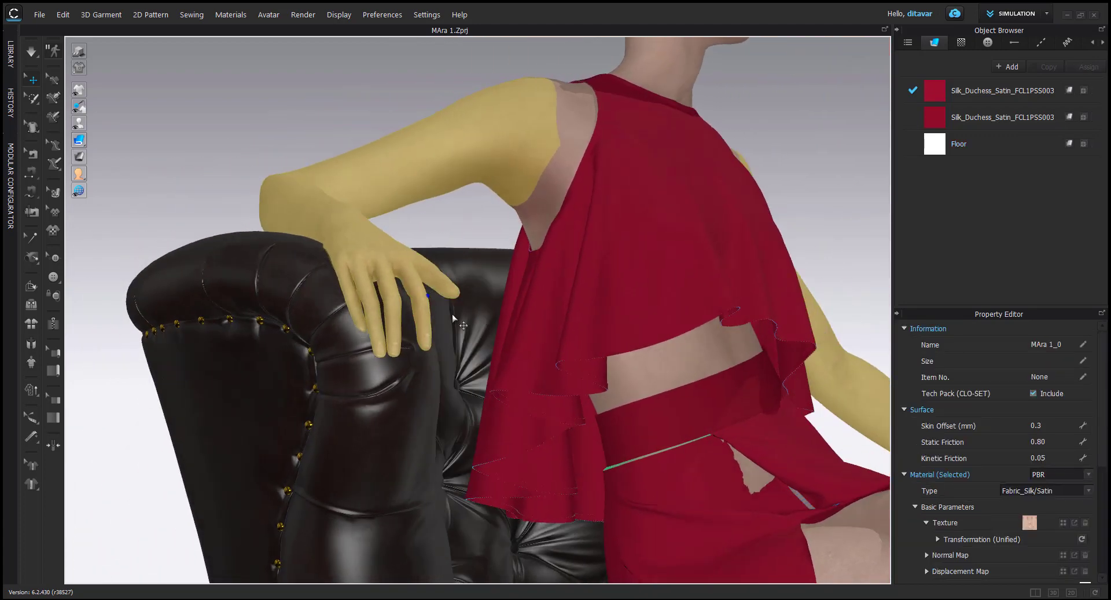
scroll(453, 314, "up", 2)
middle_click_drag(387, 347, 458, 315)
scroll(460, 315, "down", 5)
right_click_drag(748, 365, 519, 300)
scroll(726, 389, "up", 3)
middle_click_drag(726, 389, 542, 382)
right_click_drag(628, 394, 570, 405)
Step: Examine the seated avatar's crossed legs and the drape of the red skirt over the armchair
scroll(570, 409, "down", 10)
middle_click_drag(370, 350, 480, 391)
scroll(481, 391, "up", 4)
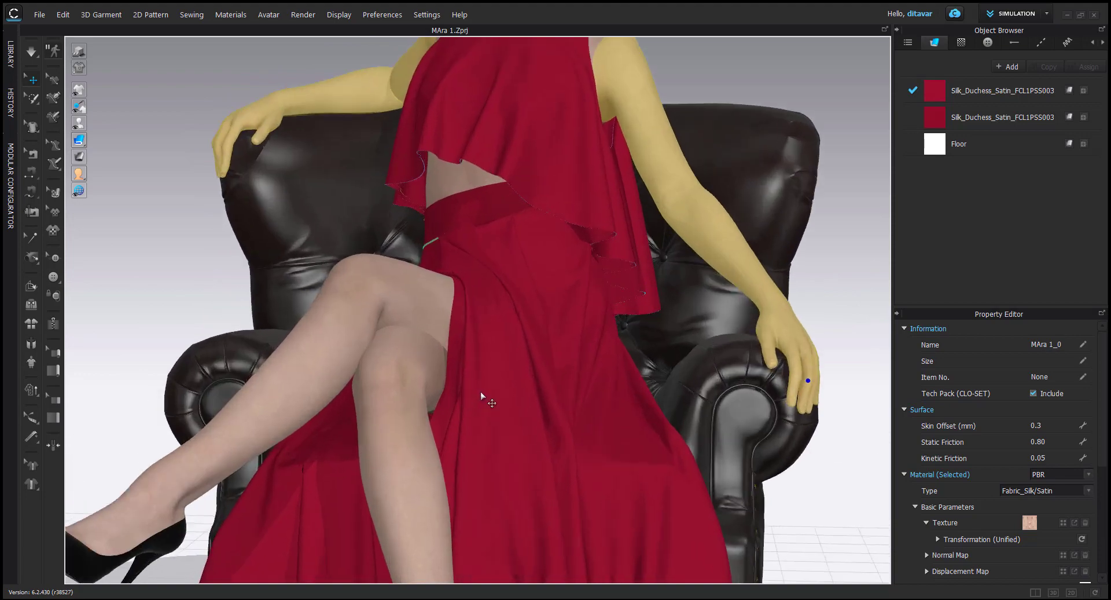
right_click_drag(481, 392, 517, 368)
scroll(518, 370, "down", 6)
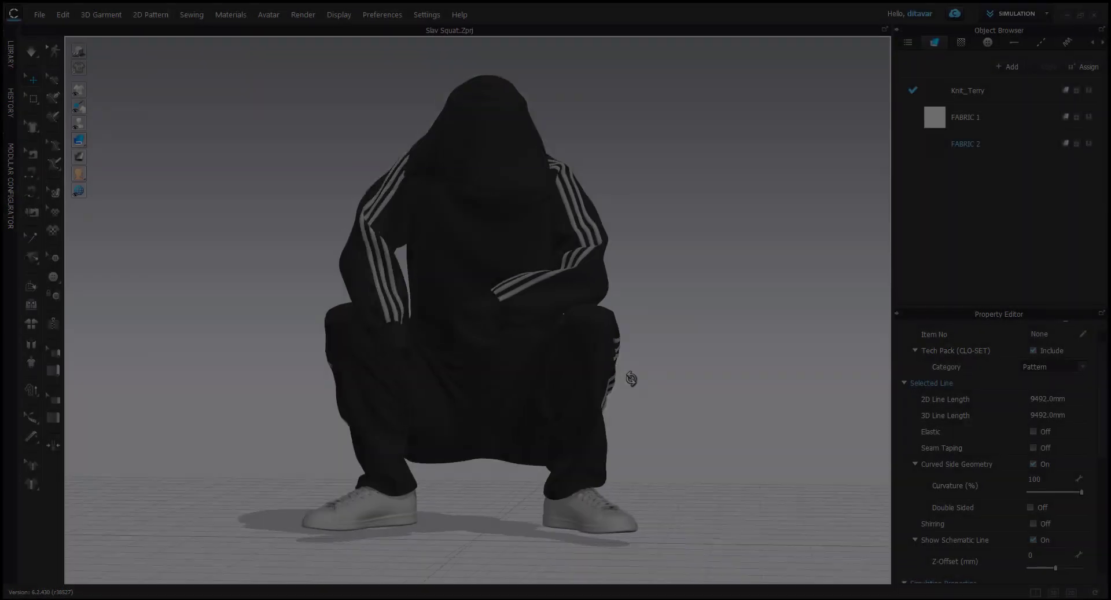
Step: Examine the black striped tracksuit in the squatting pose from all sides
right_click_drag(630, 376, 513, 377)
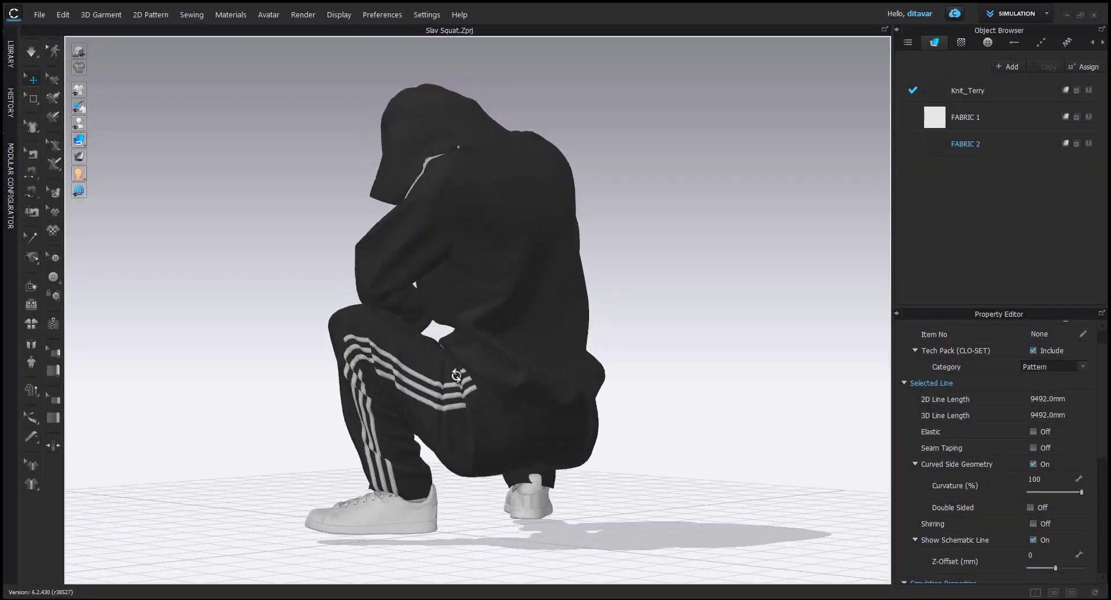
right_click_drag(346, 378, 190, 377)
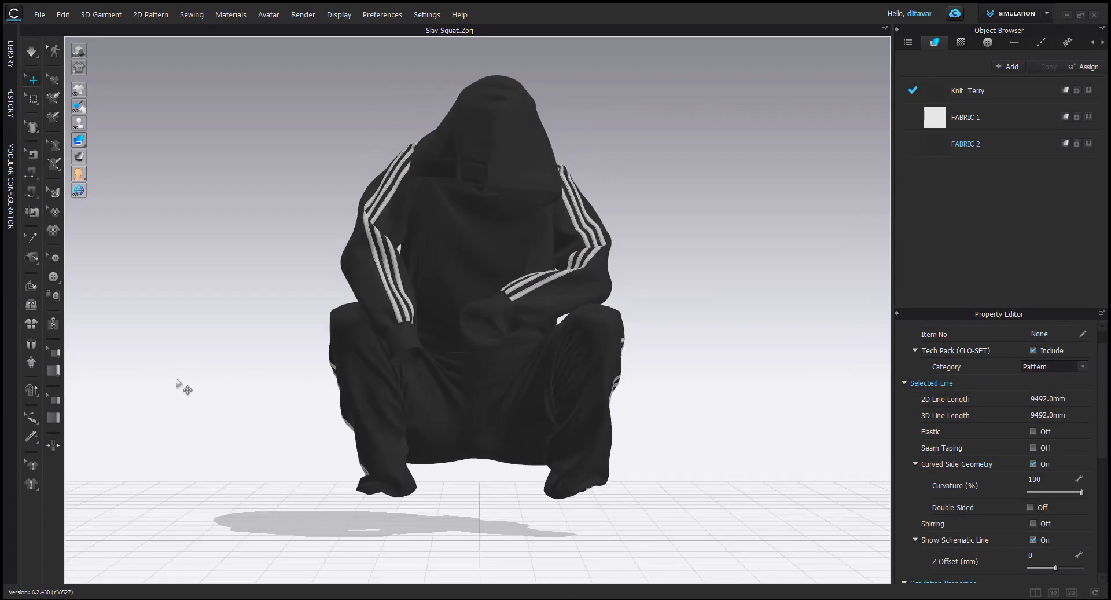
right_click_drag(540, 433, 692, 414)
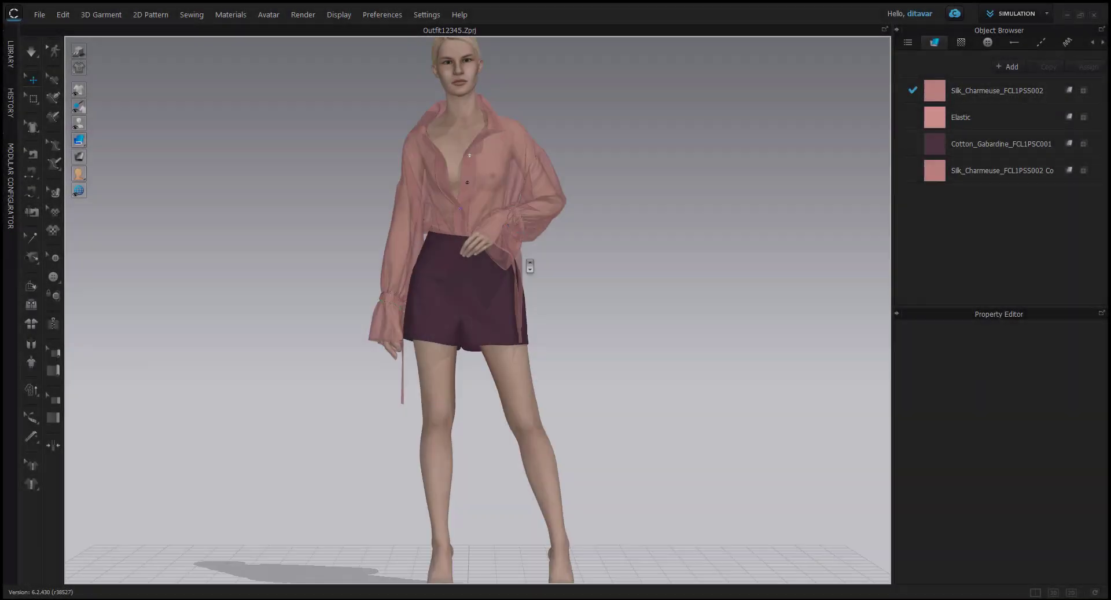
Step: Examine the sheer pink blouse and plum shorts on the posed avatar, up close and at full length
scroll(527, 263, "up", 3)
middle_click_drag(477, 174, 476, 271)
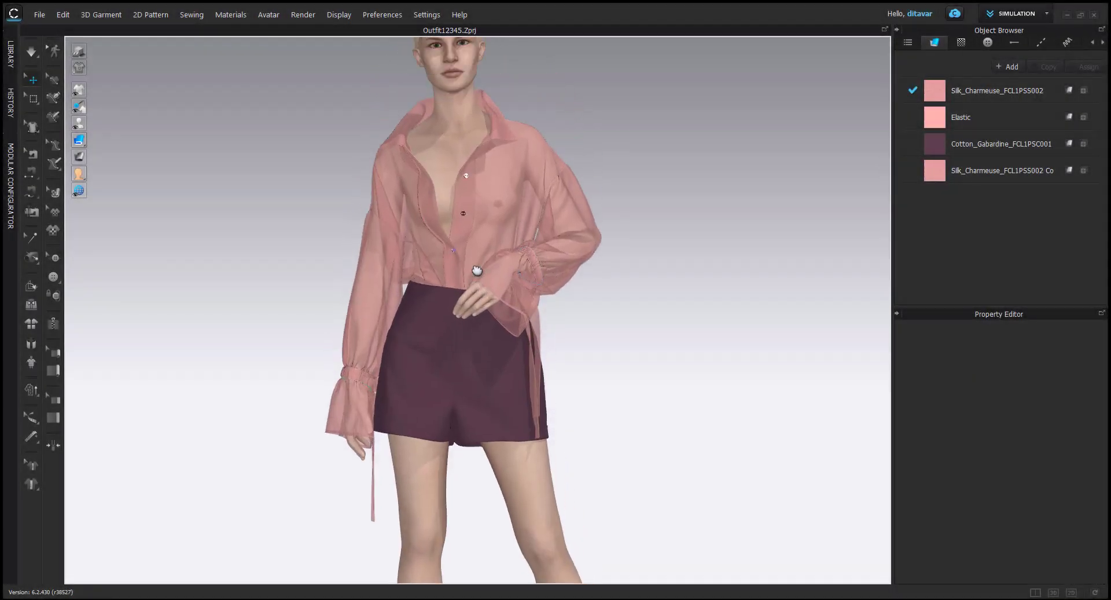
right_click_drag(476, 270, 405, 328)
scroll(640, 452, "up", 3)
scroll(648, 466, "down", 2)
scroll(463, 376, "down", 4)
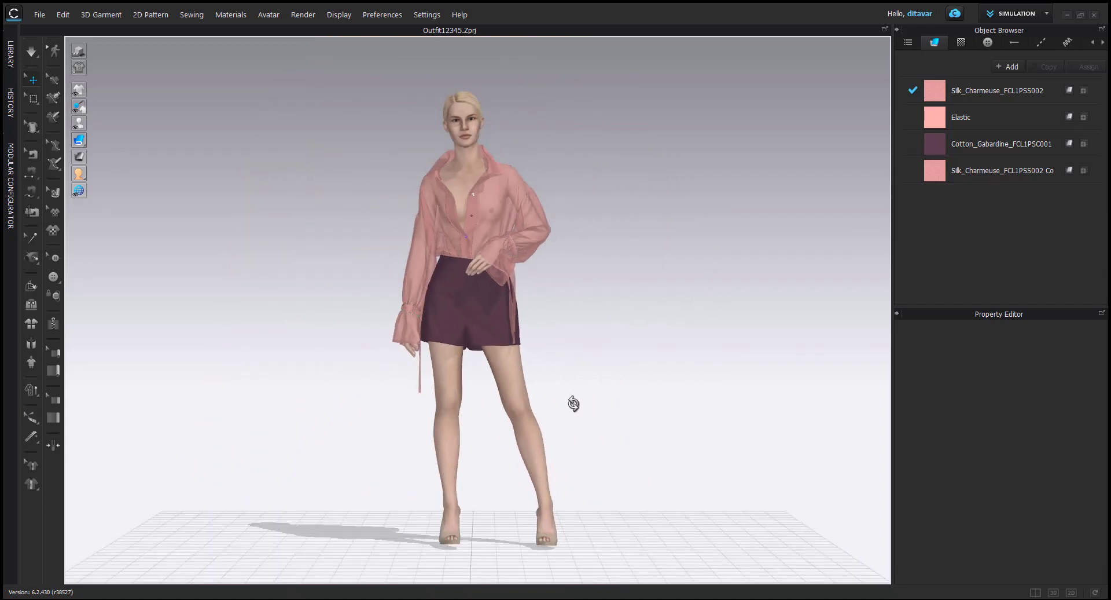
right_click_drag(573, 402, 590, 417)
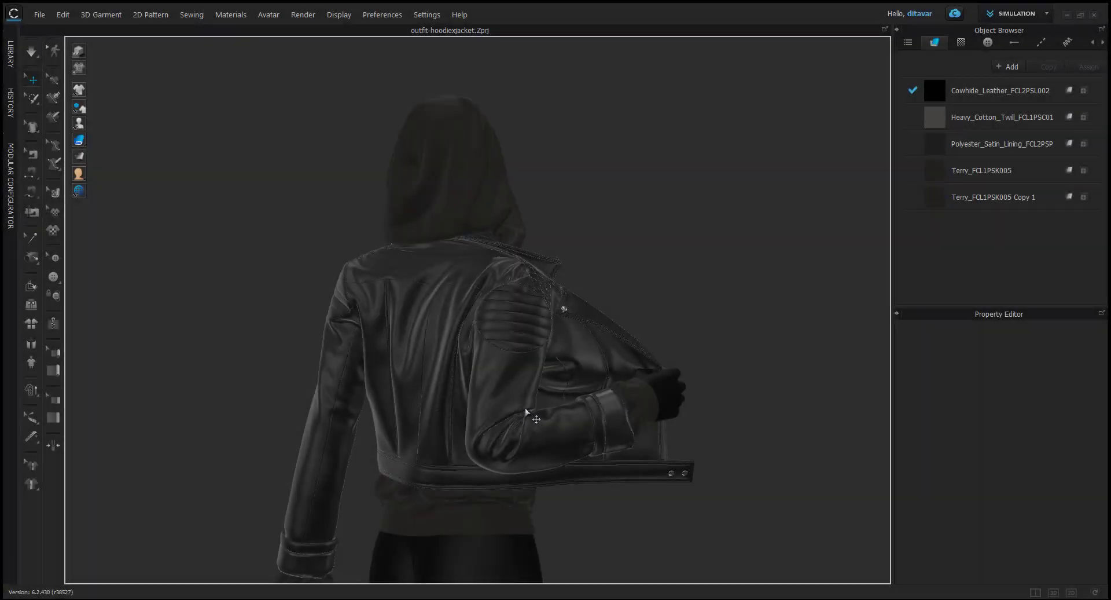
Step: Examine the hooded sweatshirt and open leather jacket on the posed avatar from the back, front and side
right_click_drag(525, 411, 578, 369)
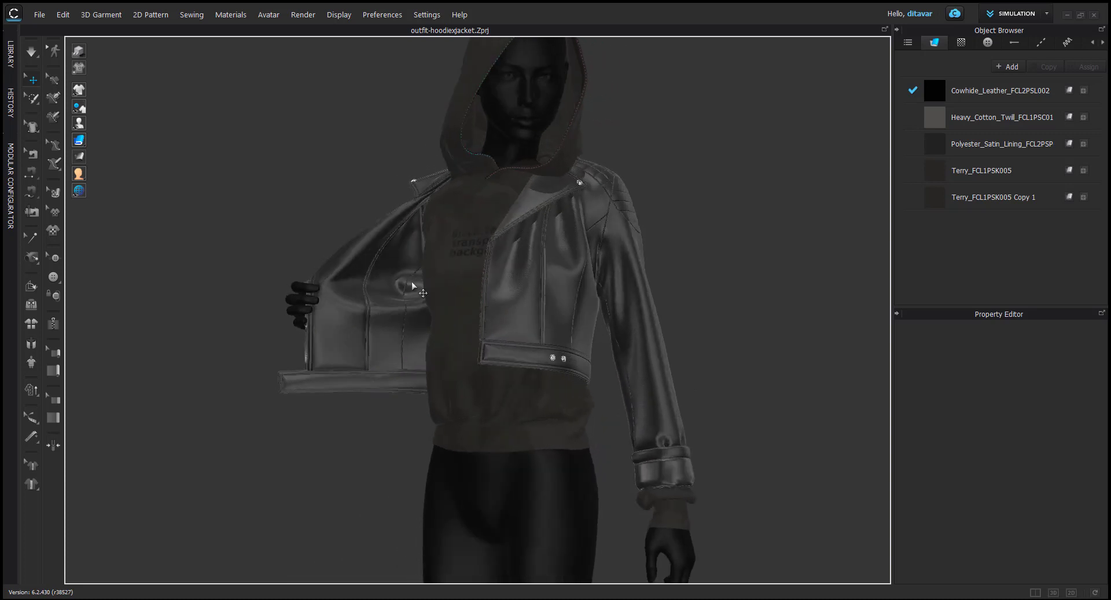
right_click_drag(412, 285, 533, 335)
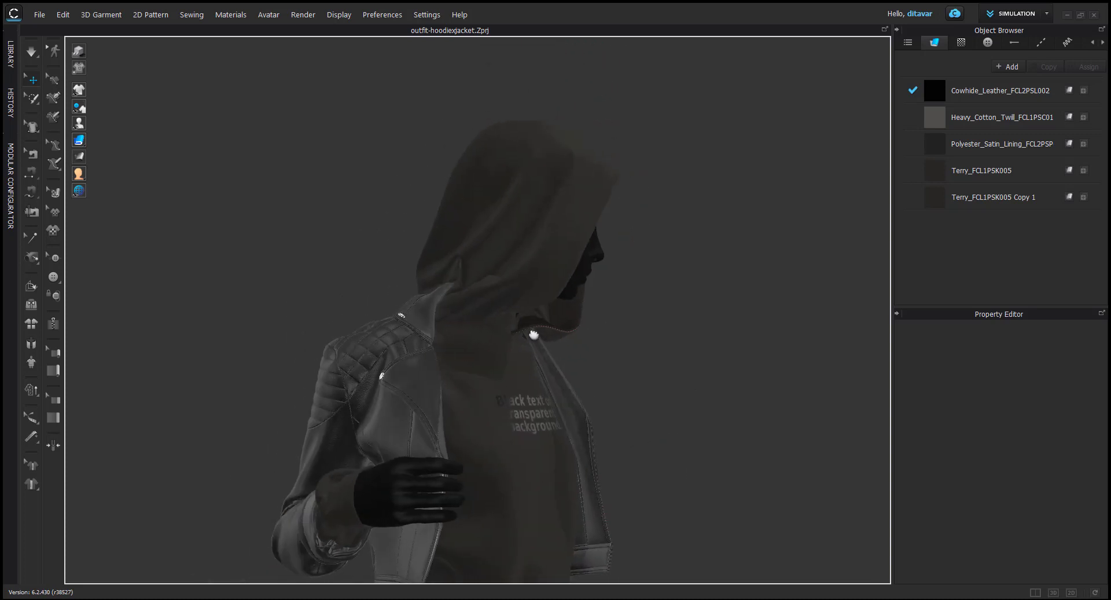
key("2")
scroll(494, 190, "up", 3)
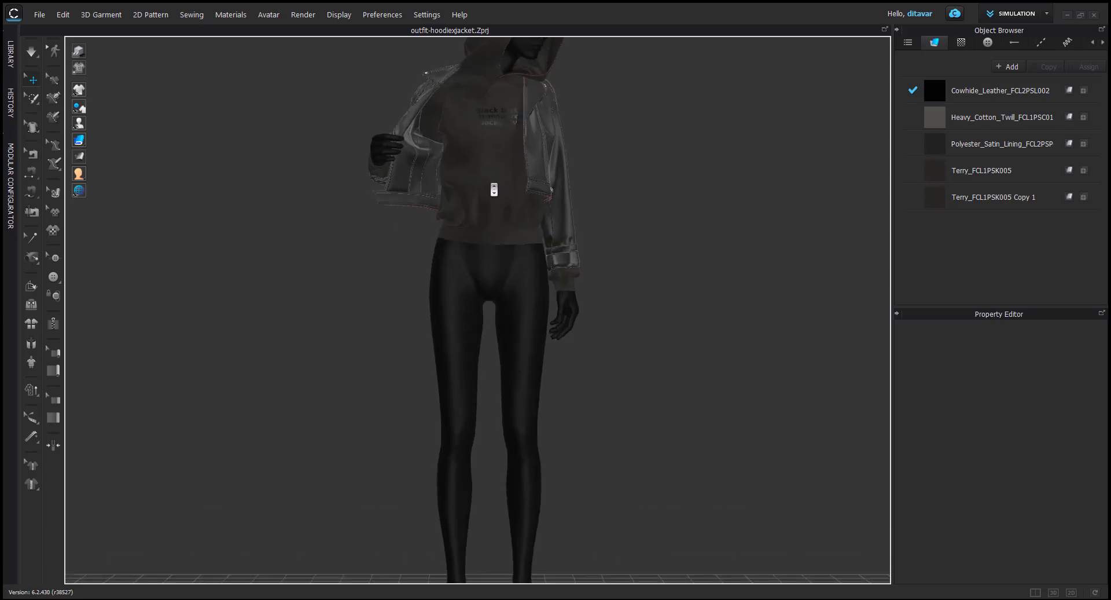
right_click_drag(497, 287, 533, 321)
scroll(486, 310, "up", 3)
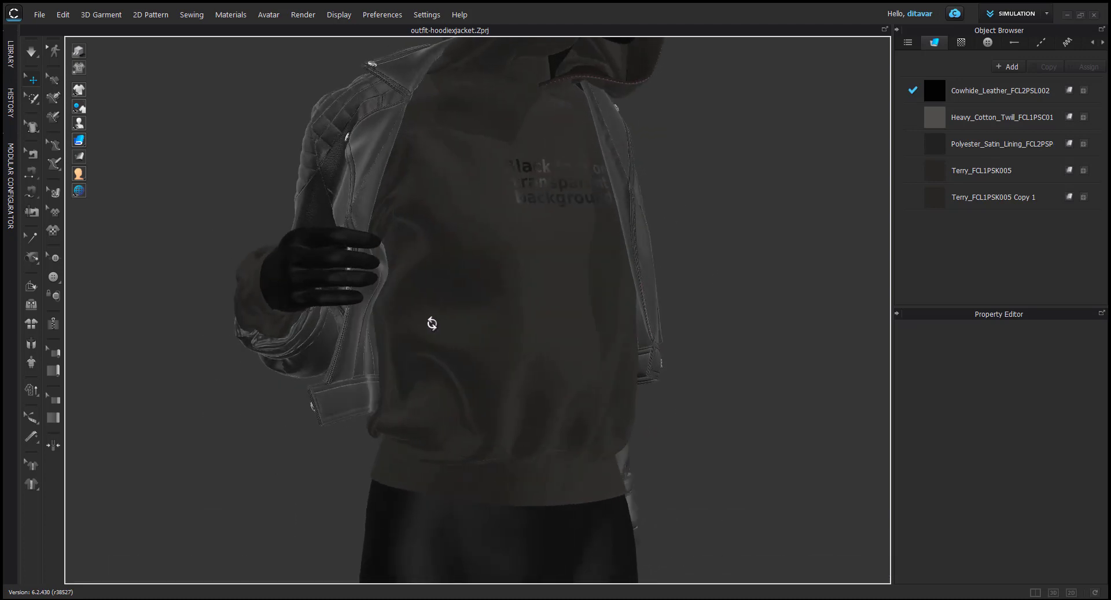
right_click_drag(432, 322, 606, 345)
scroll(588, 348, "down", 3)
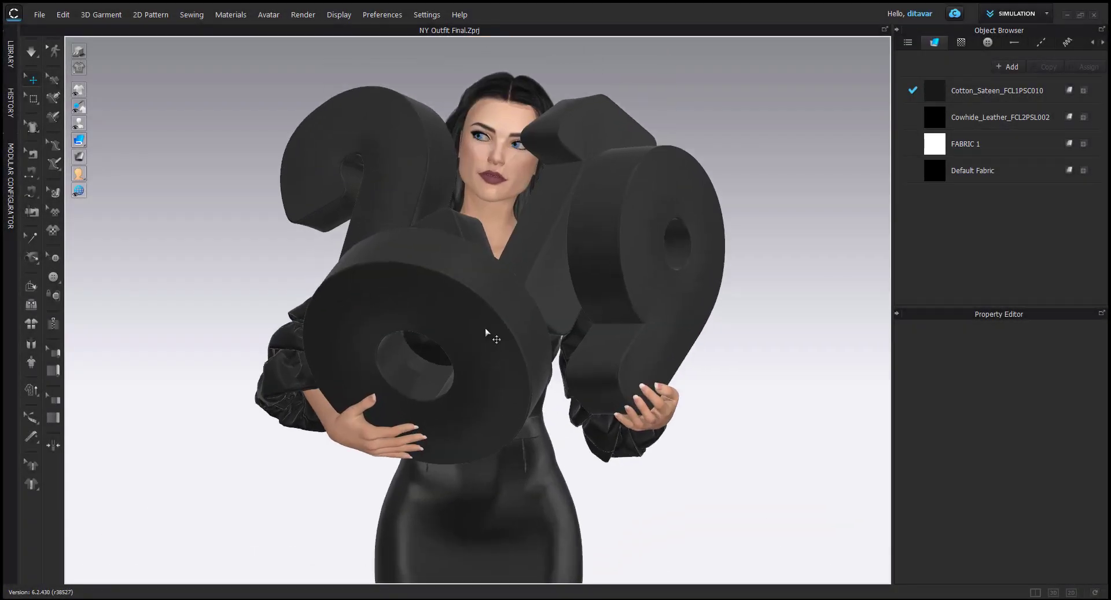
Step: Examine the avatar holding the large black numerals from the front and side
scroll(484, 331, "up", 2)
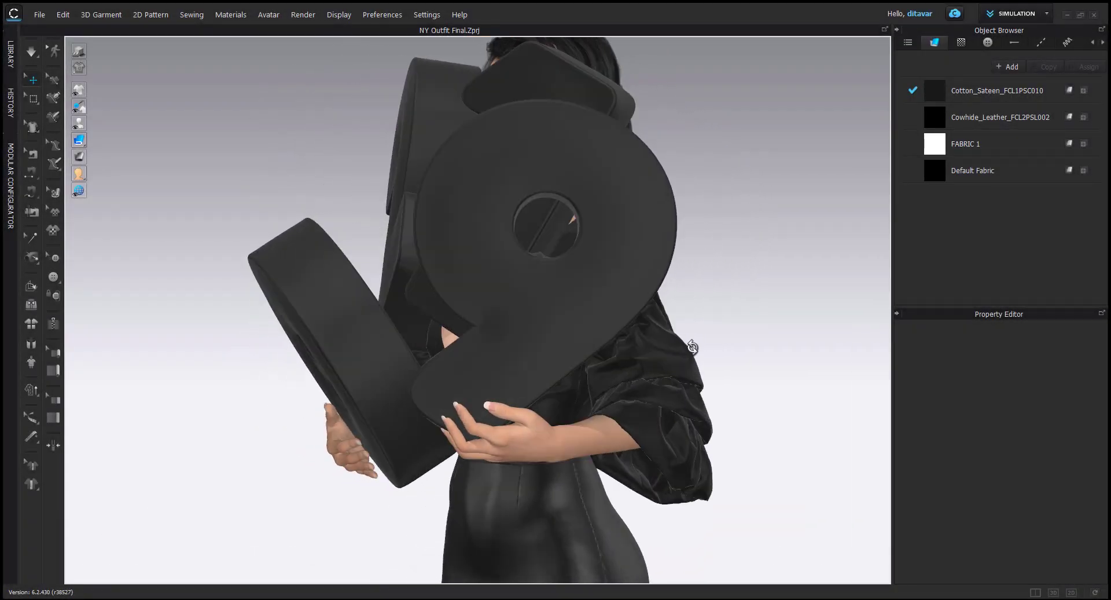
right_click_drag(619, 348, 588, 353)
right_click_drag(628, 353, 770, 362)
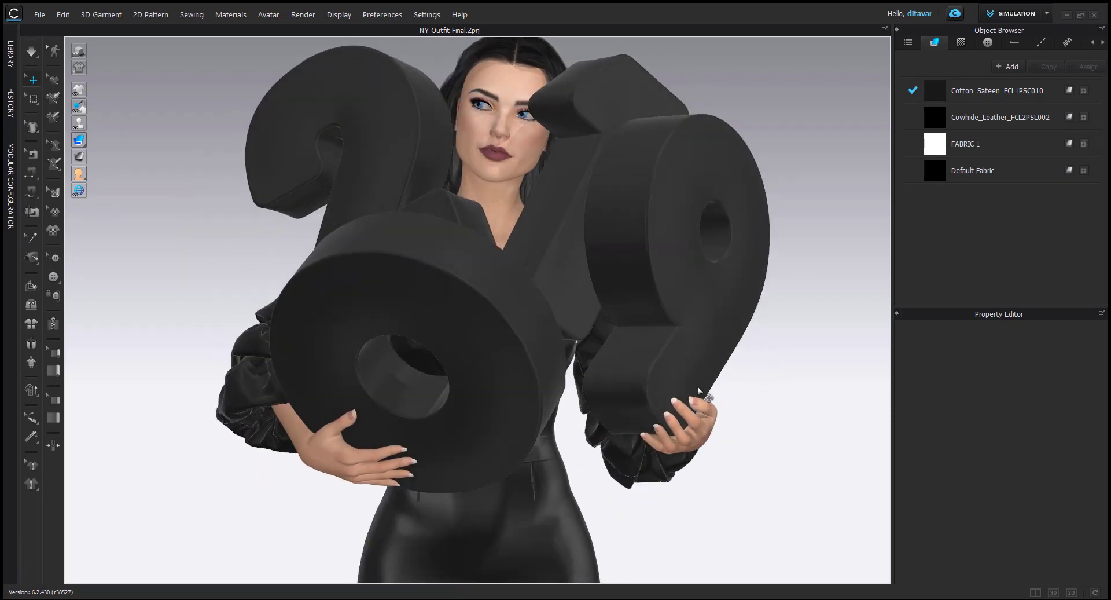
Step: Inspect up close how the avatar's hands grip the numerals and how the gathered black sleeves fold
scroll(707, 397, "up", 10)
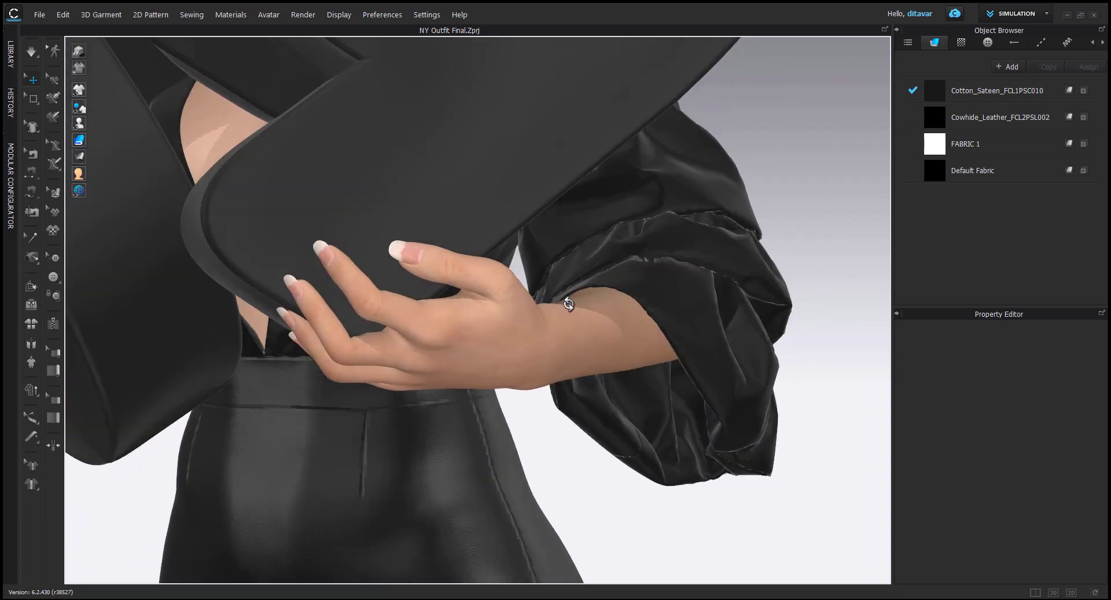
left_click(501, 331)
right_click_drag(502, 331, 345, 312)
left_click(384, 327)
scroll(471, 360, "down", 3)
left_click(635, 463)
scroll(631, 459, "down", 3)
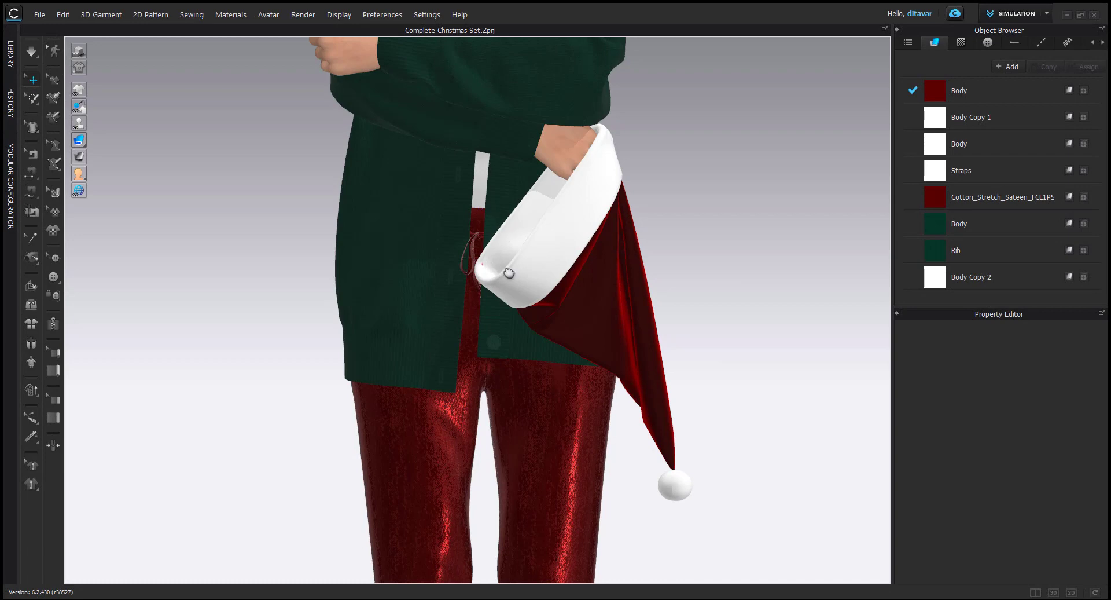
Step: Examine the crossed arms, green cardigan and held Santa hat of the Christmas outfit, up close and from farther away
middle_click_drag(509, 273, 531, 430)
scroll(566, 379, "up", 2)
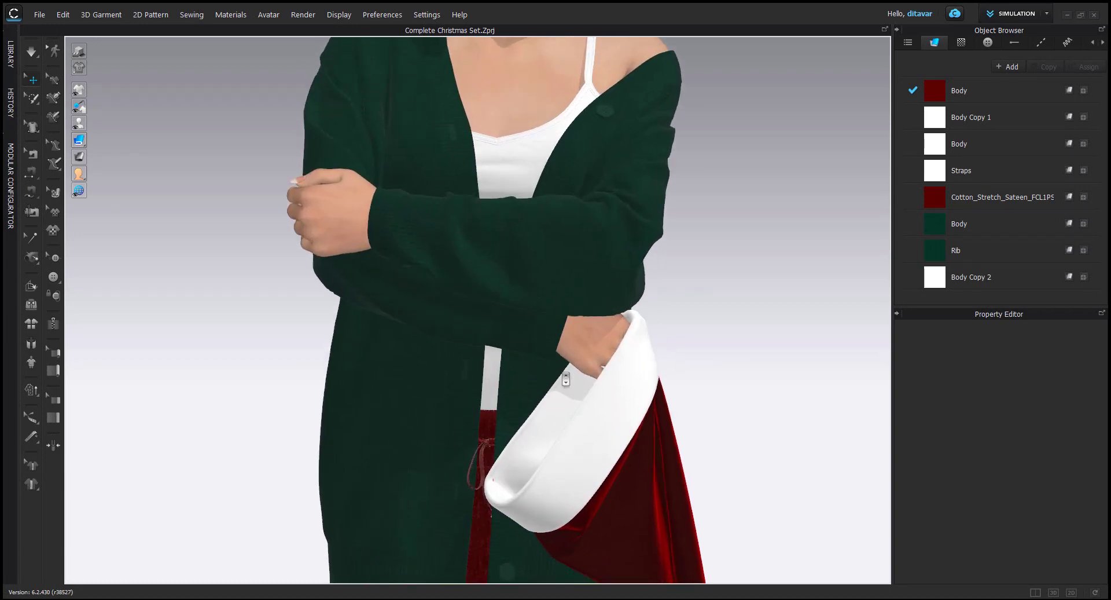
right_click_drag(566, 379, 367, 307)
scroll(367, 307, "down", 10)
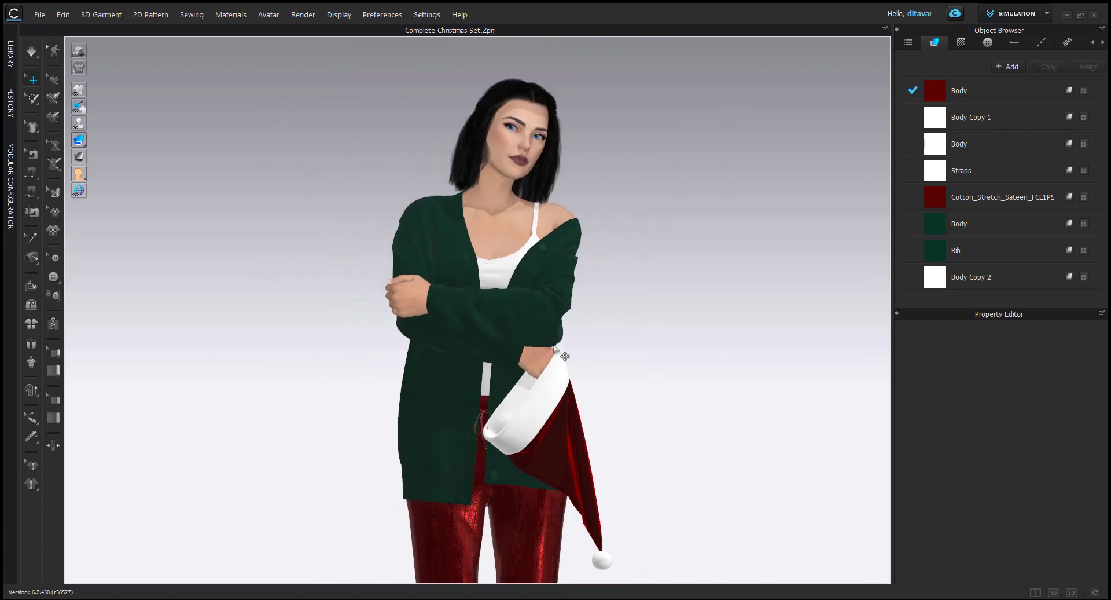
right_click_drag(652, 367, 575, 356)
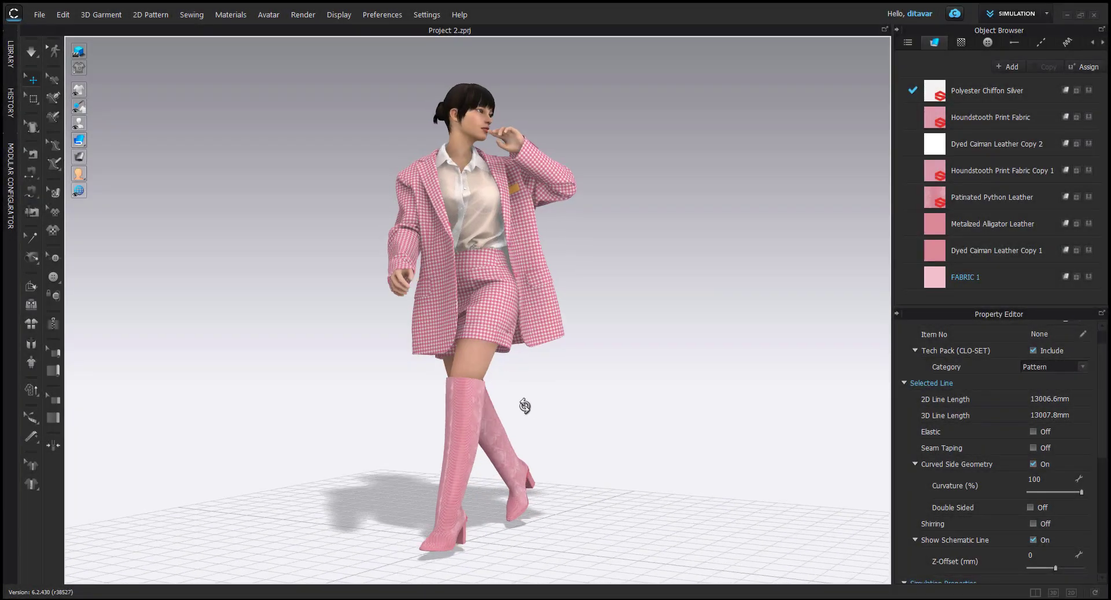
Step: Examine the pink houndstooth suit from several angles and hide the garments to inspect the avatar's bare pose
right_click_drag(524, 405, 546, 432)
scroll(529, 431, "up", 5)
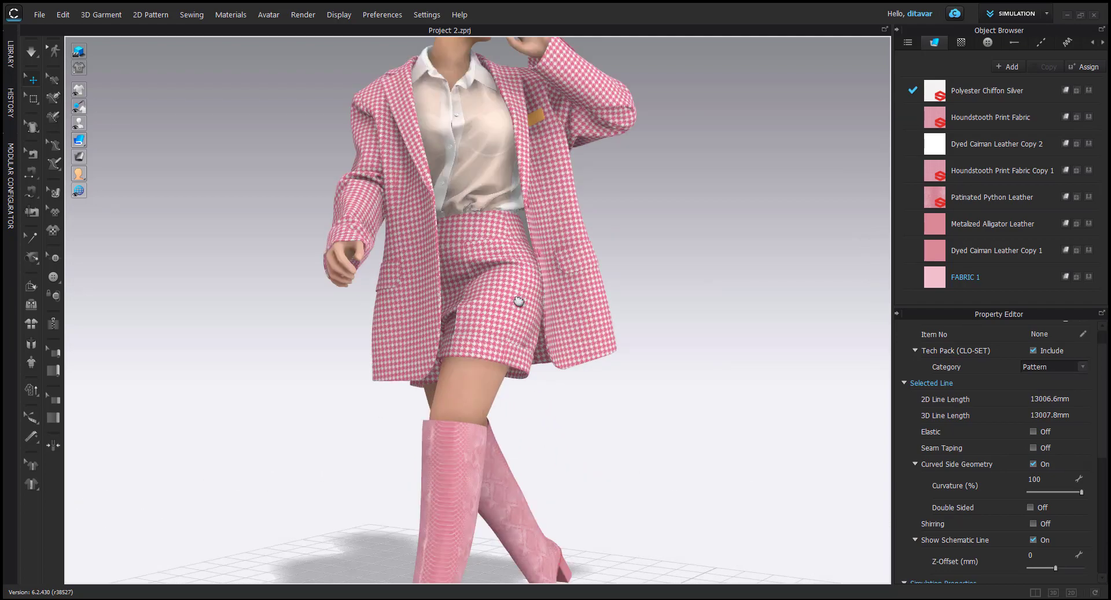
middle_click_drag(544, 191, 545, 360)
scroll(545, 360, "up", 3)
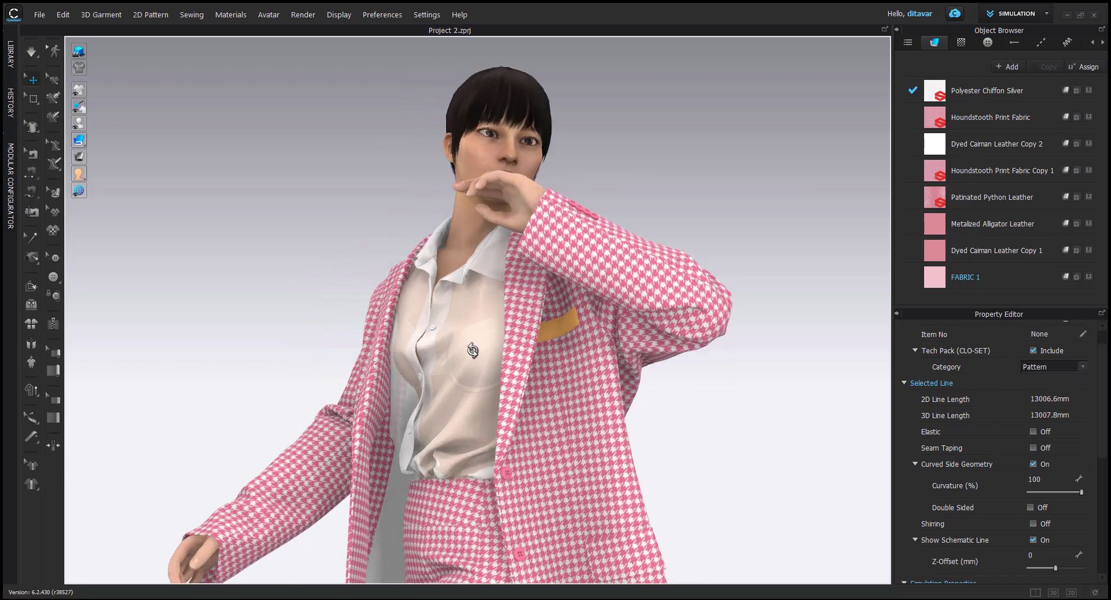
right_click_drag(545, 360, 572, 363)
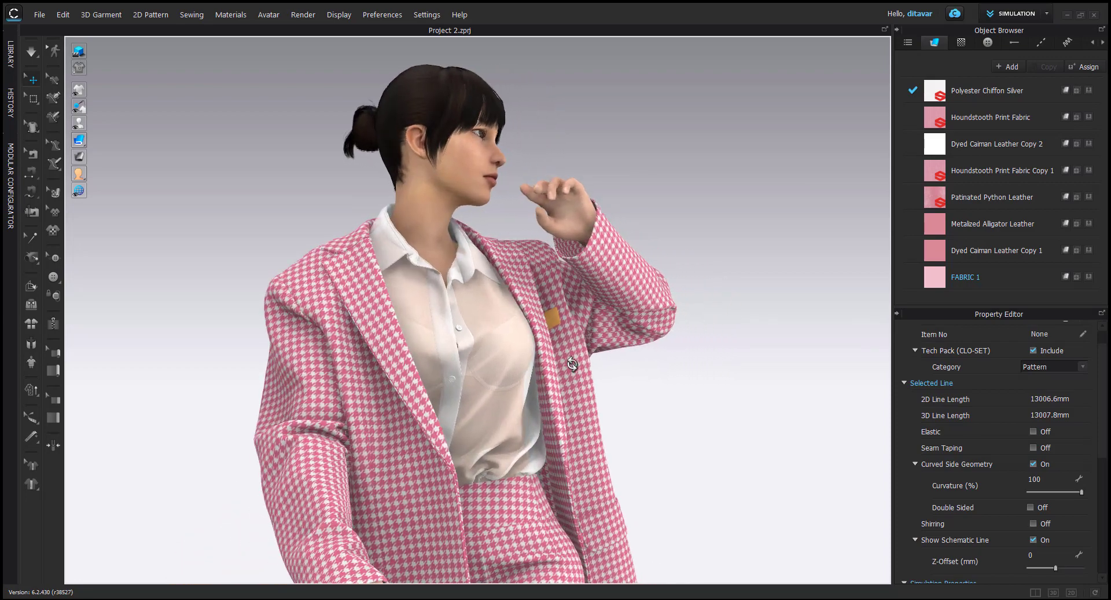
scroll(550, 399, "down", 5)
key("shift+c")
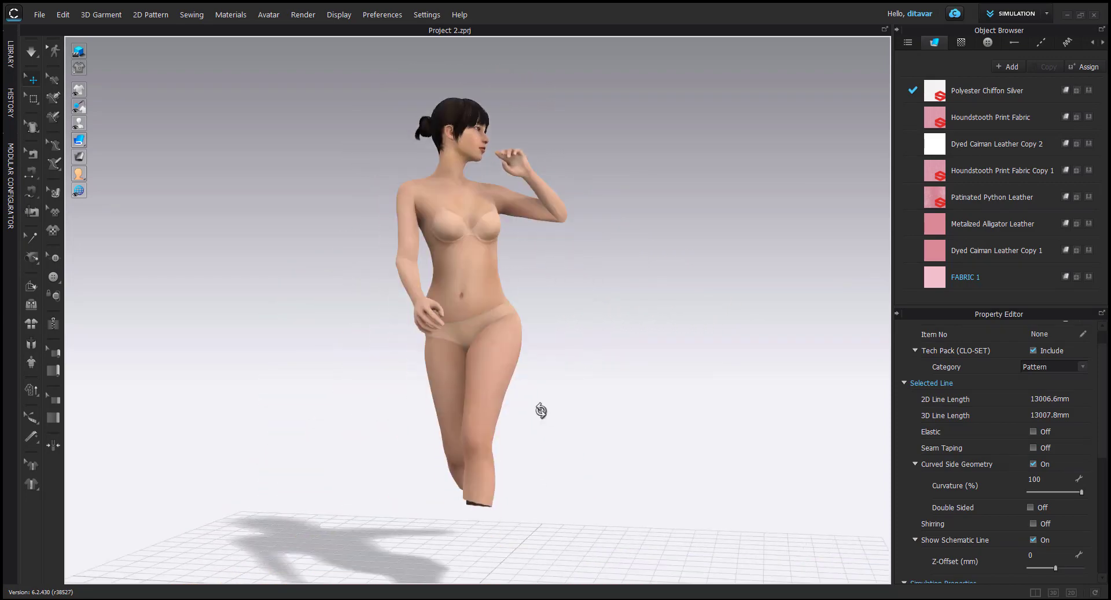
right_click_drag(491, 409, 441, 414)
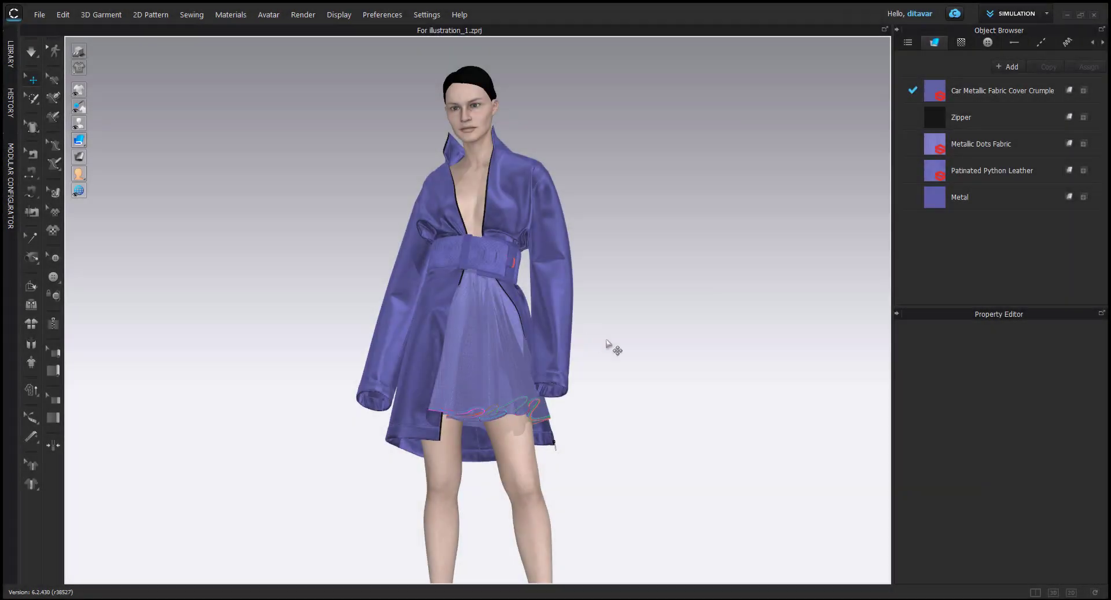
Step: View the purple belted coat and skirt on the standing avatar from another angle
right_click_drag(607, 344, 574, 423)
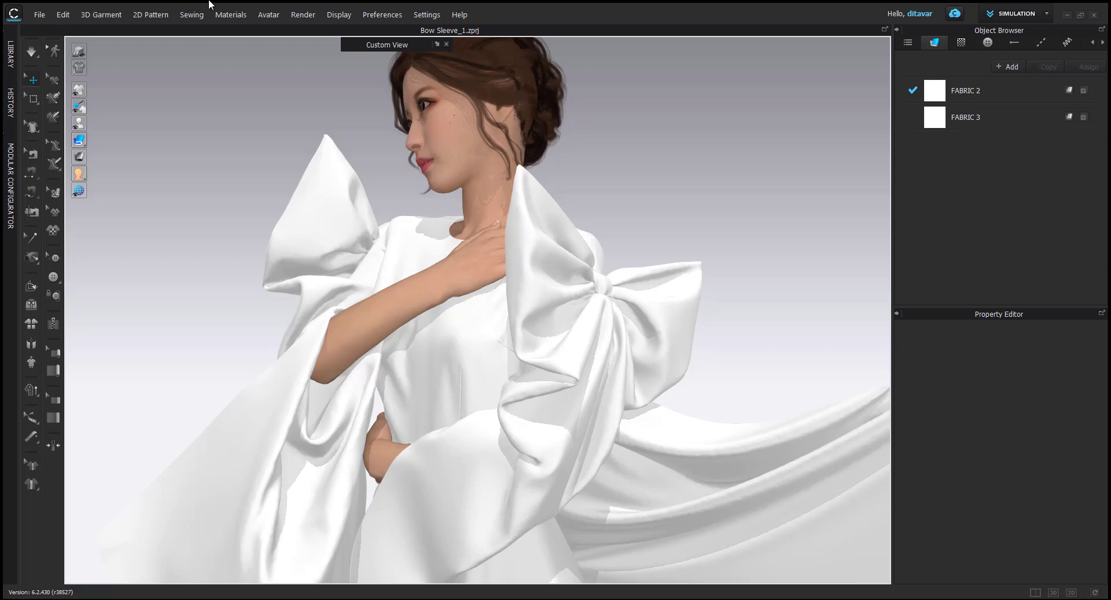
Step: Examine the white bow-sleeve dress, its flowing train and the avatar's arm positions from several angles and distances
right_click_drag(814, 241, 712, 259)
scroll(712, 259, "up", 5)
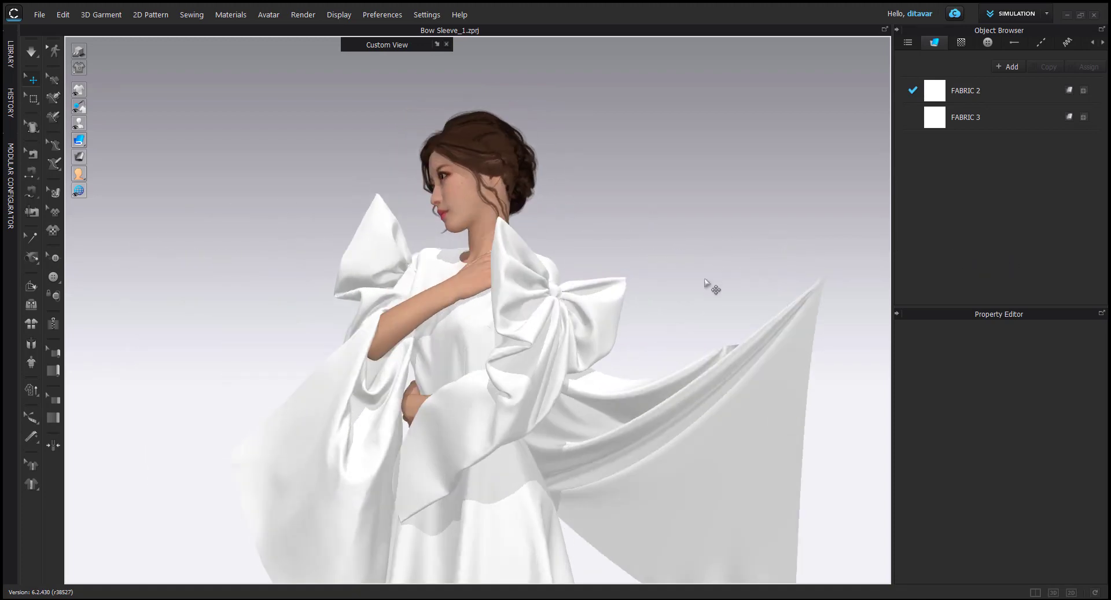
scroll(674, 293, "down", 4)
middle_click_drag(685, 251, 663, 261)
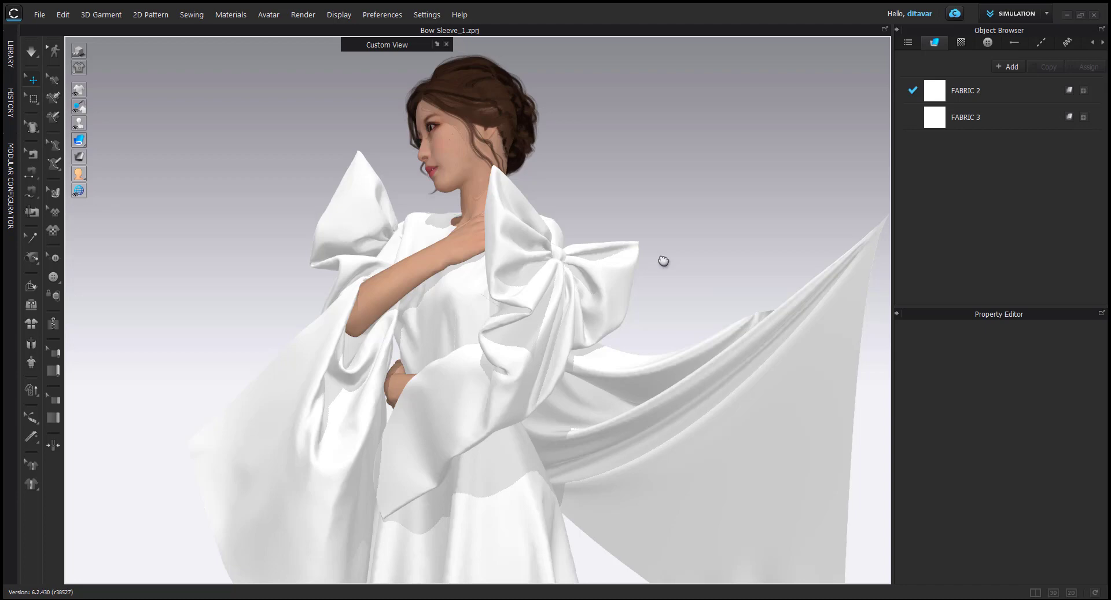
scroll(541, 313, "up", 3)
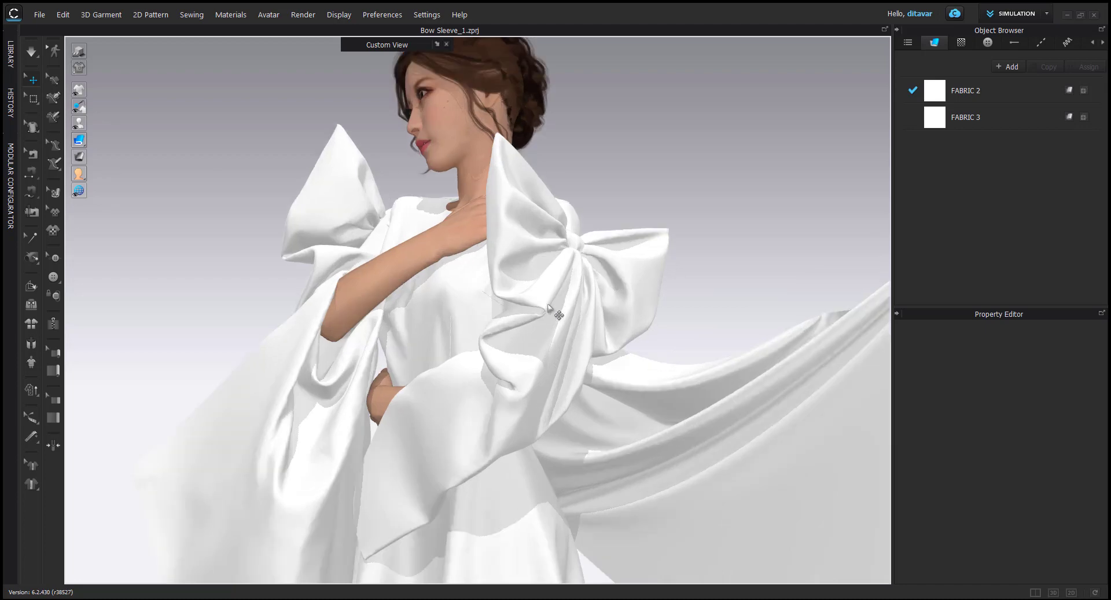
mouse_move(536, 313)
right_mouse_down()
mouse_move(568, 308)
mouse_move(553, 307)
right_mouse_up()
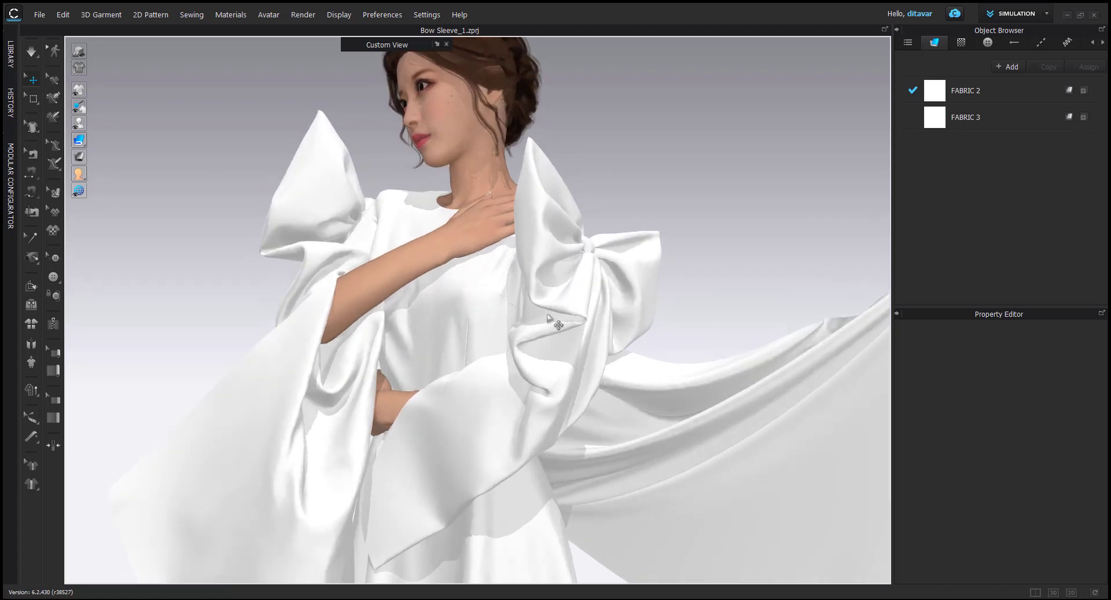
middle_click_drag(555, 319, 558, 328)
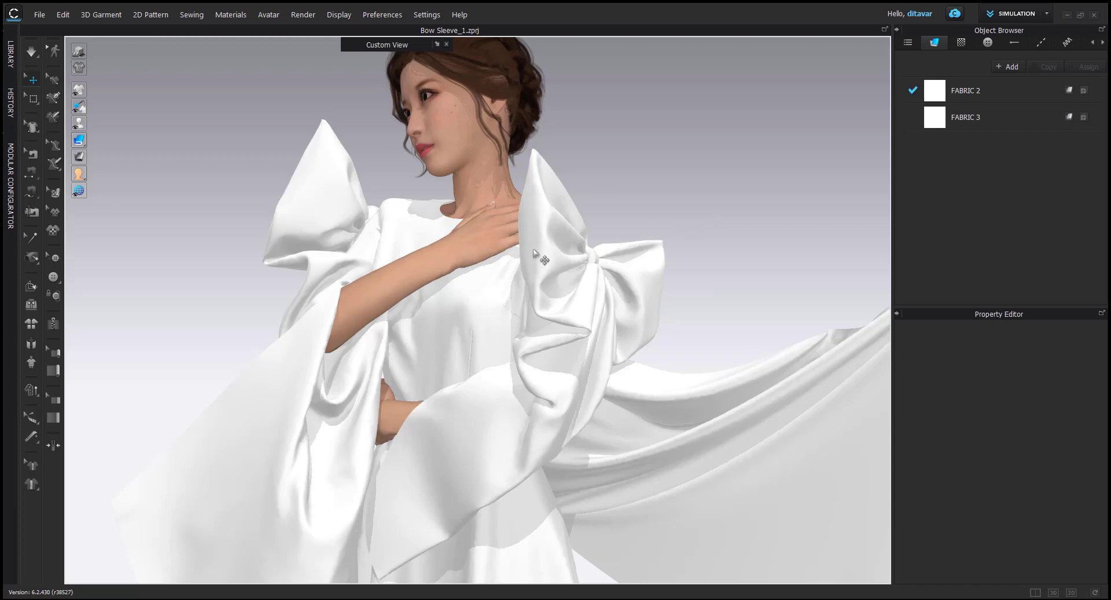
scroll(624, 199, "down", 2)
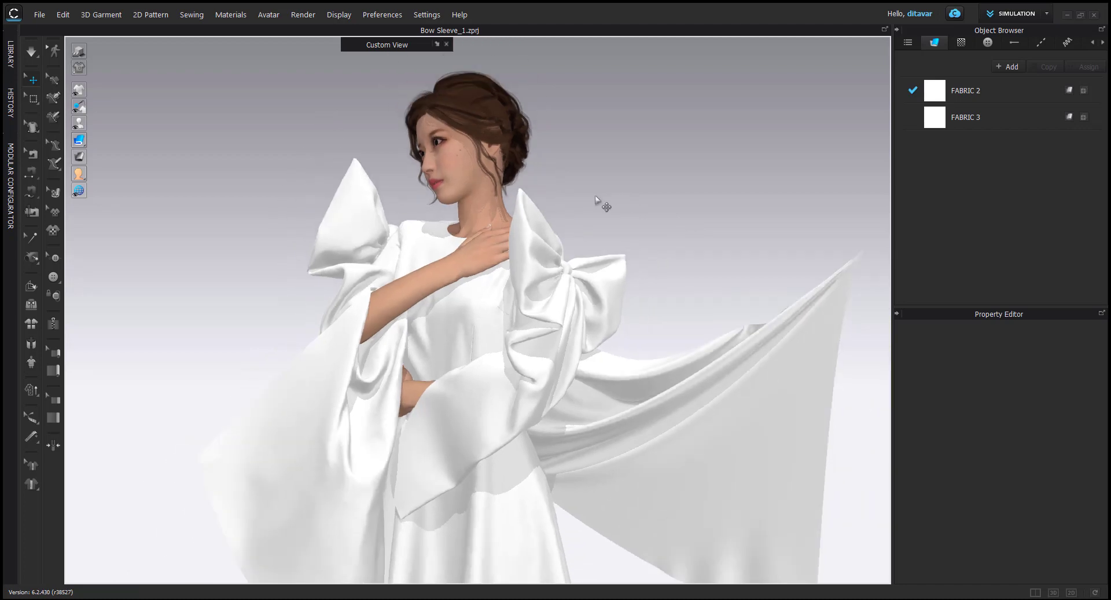
mouse_move(596, 198)
right_mouse_down()
mouse_move(621, 198)
mouse_move(597, 200)
right_mouse_up()
Step: Switch to the other CLO window with Layers_Proj1.zprj and look over the white shirt dress on the standing avatar
mouse_move(459, 598)
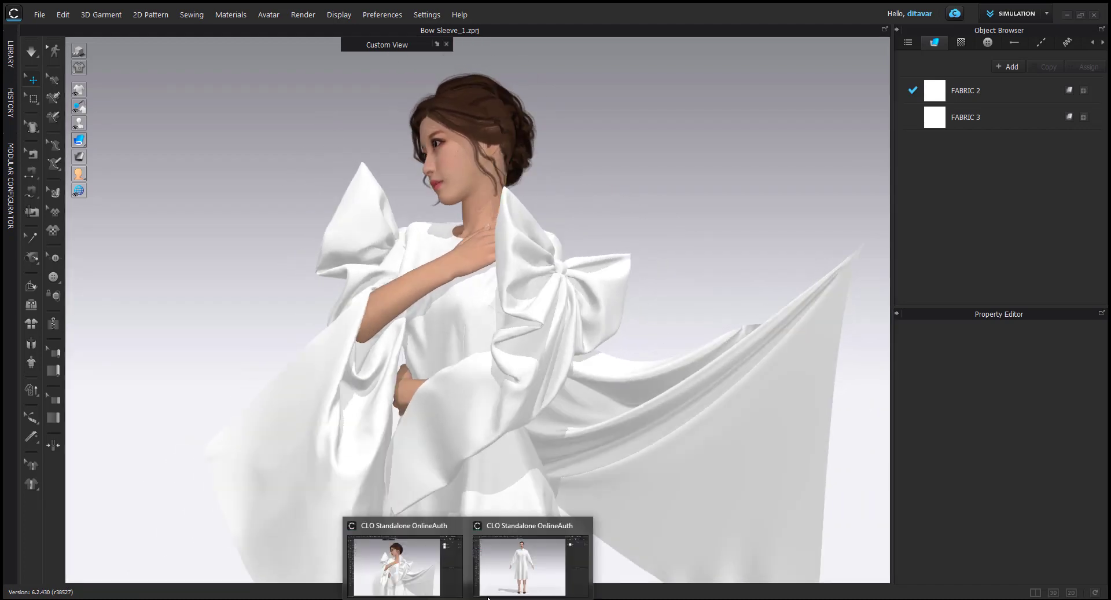
left_click(506, 574)
scroll(489, 316, "up", 1)
middle_click_drag(489, 316, 464, 317)
right_click_drag(463, 318, 488, 315)
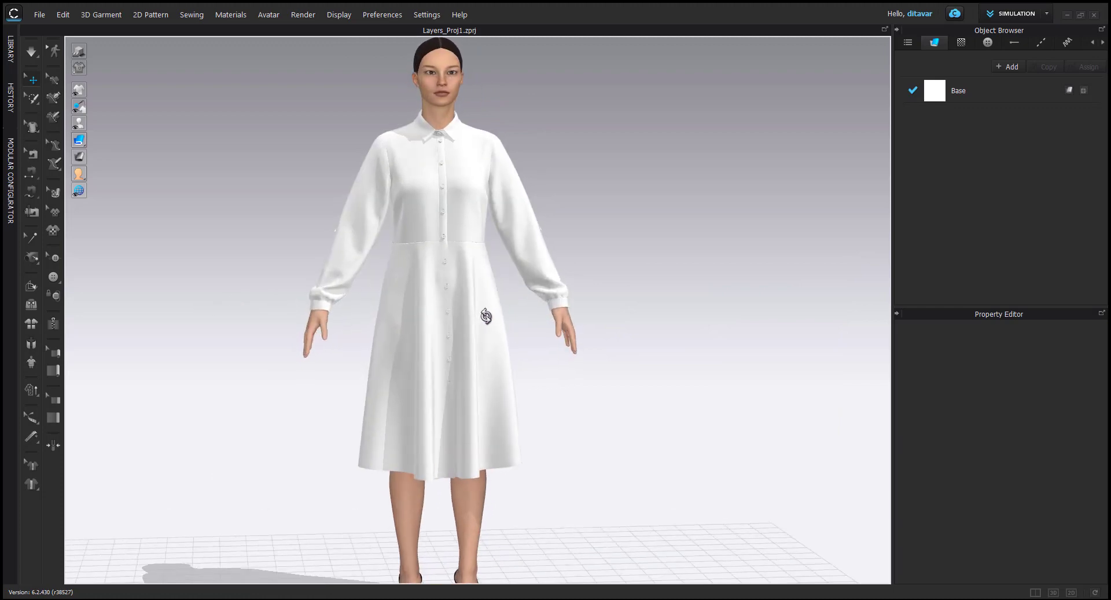
scroll(488, 319, "down", 2)
scroll(481, 289, "up", 5)
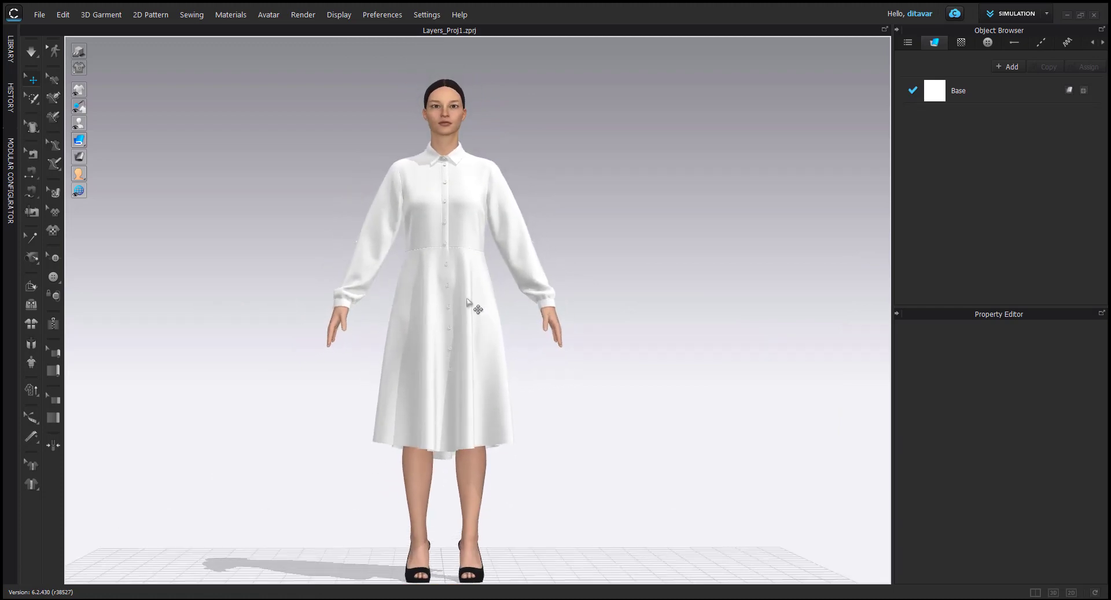
scroll(480, 288, "down", 1)
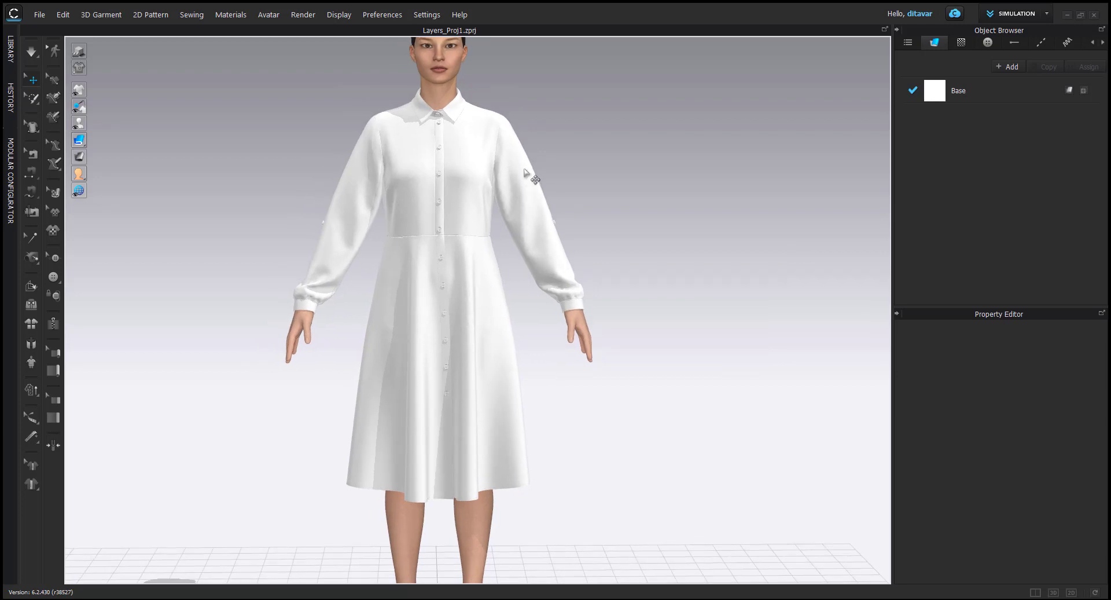
scroll(554, 171, "up", 1)
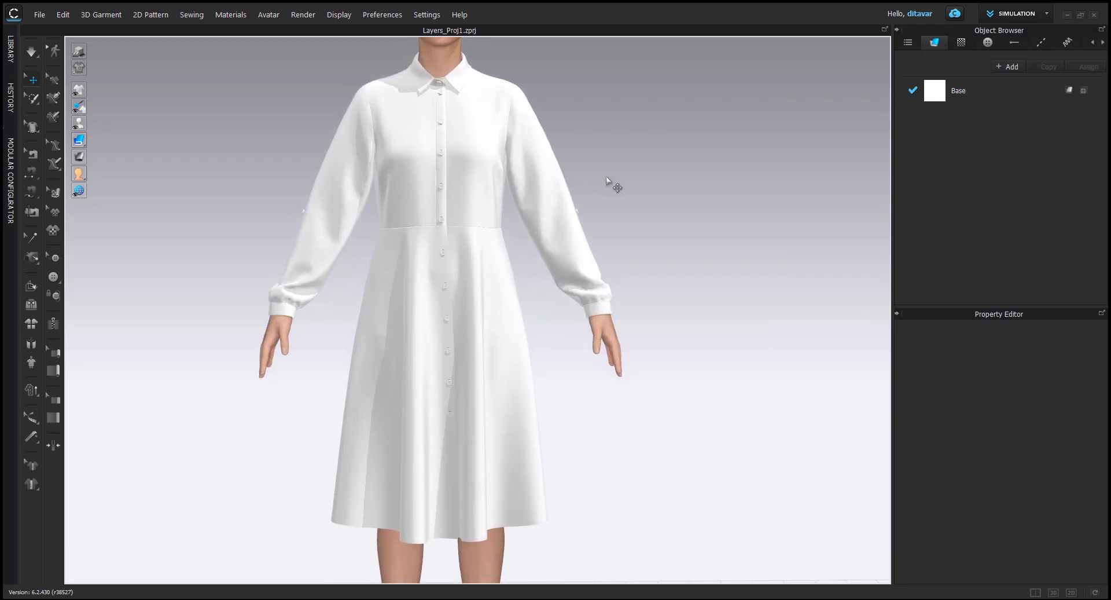
Step: Select one sleeve of the white shirt dress to view its simulation properties, and clear the selection
left_click(558, 181)
scroll(1020, 514, "down", 5)
scroll(1046, 546, "down", 3)
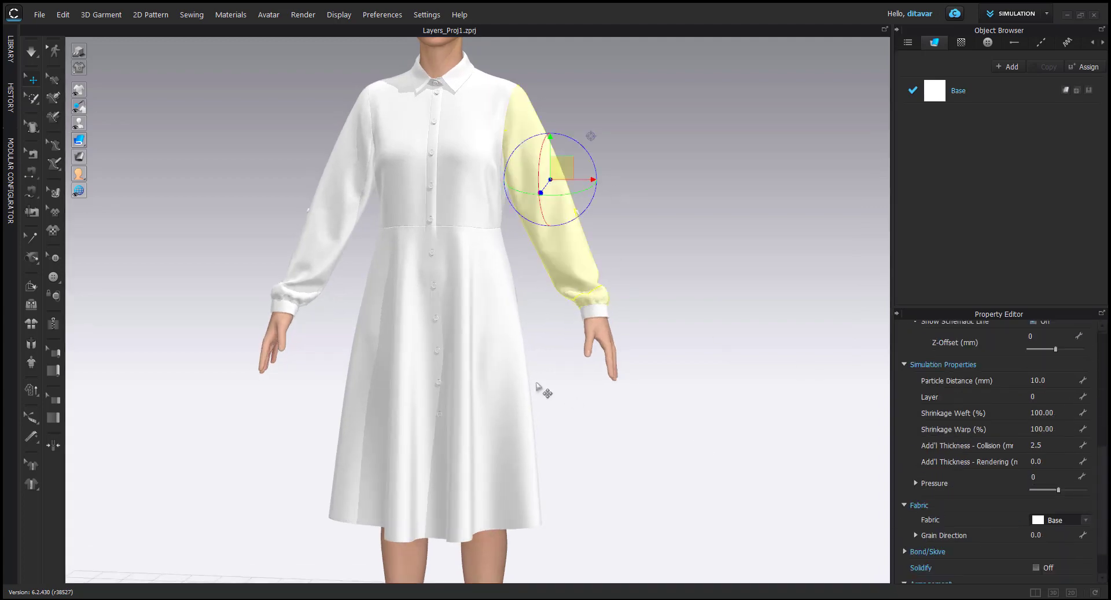
left_click(408, 254)
left_click(617, 197)
Step: Inspect the dress's upper body up close and select its collar to view the simulation properties
middle_click_drag(541, 146, 552, 308)
scroll(553, 308, "up", 2)
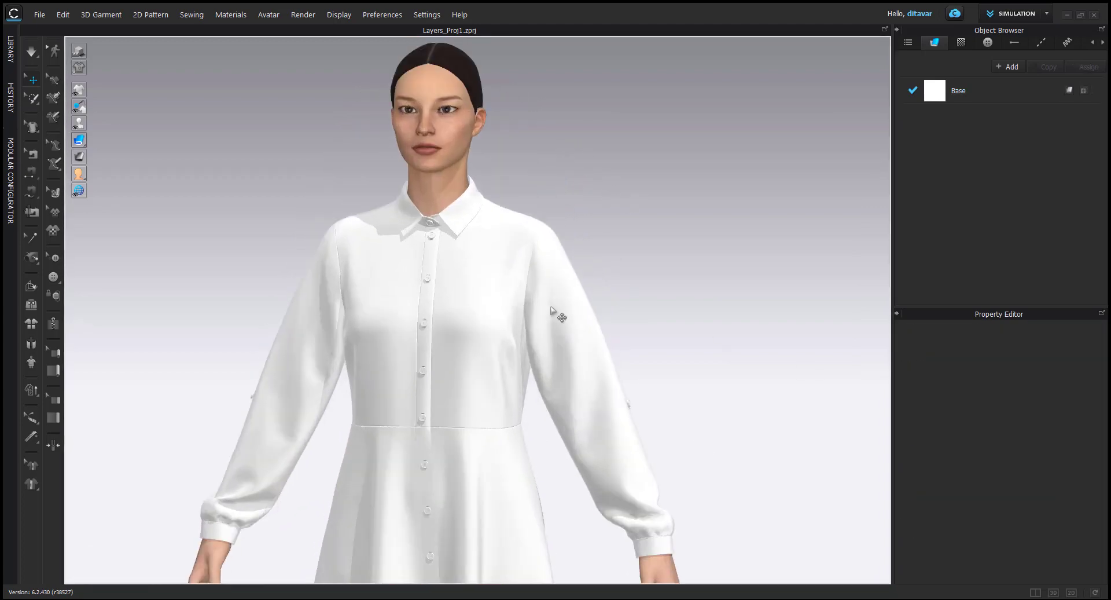
mouse_move(571, 306)
right_mouse_down()
mouse_move(436, 307)
mouse_move(573, 310)
right_mouse_up()
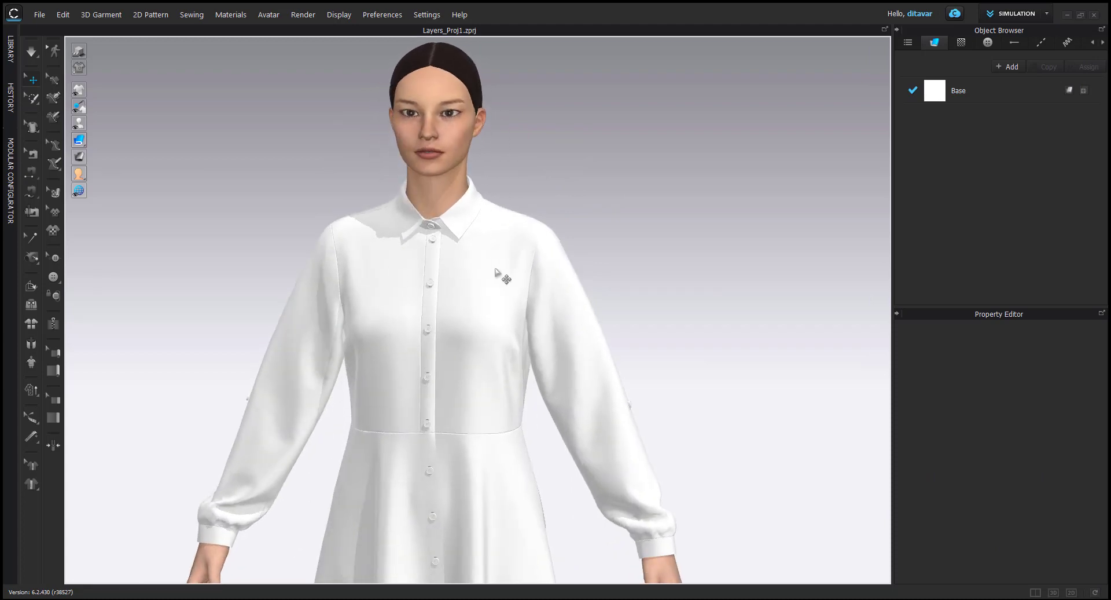
scroll(481, 302, "up", 3)
scroll(481, 303, "up", 2)
left_click(376, 180)
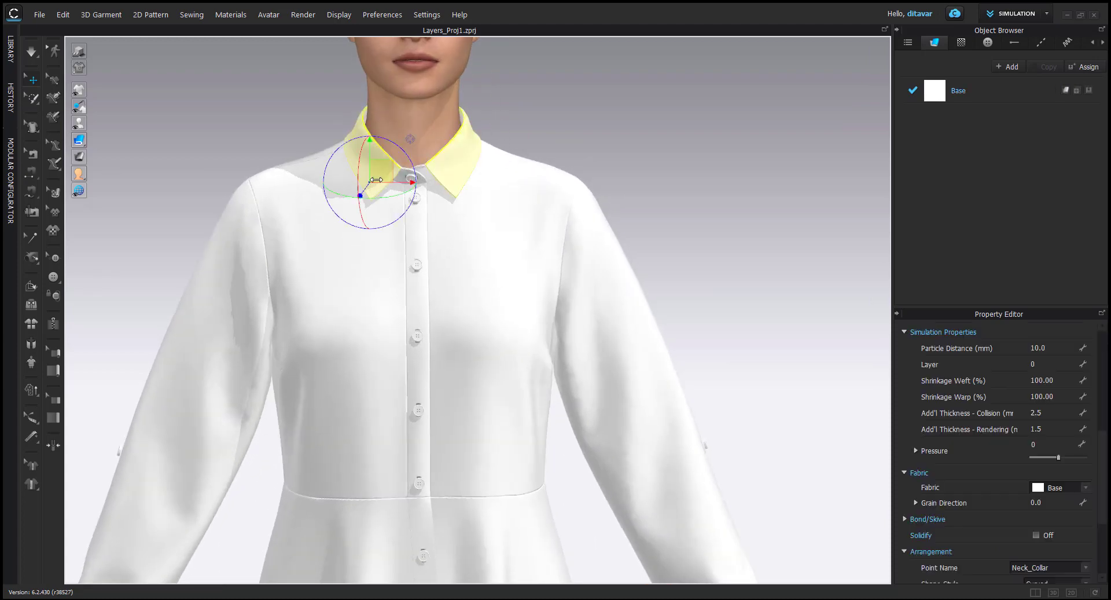
scroll(489, 274, "down", 5)
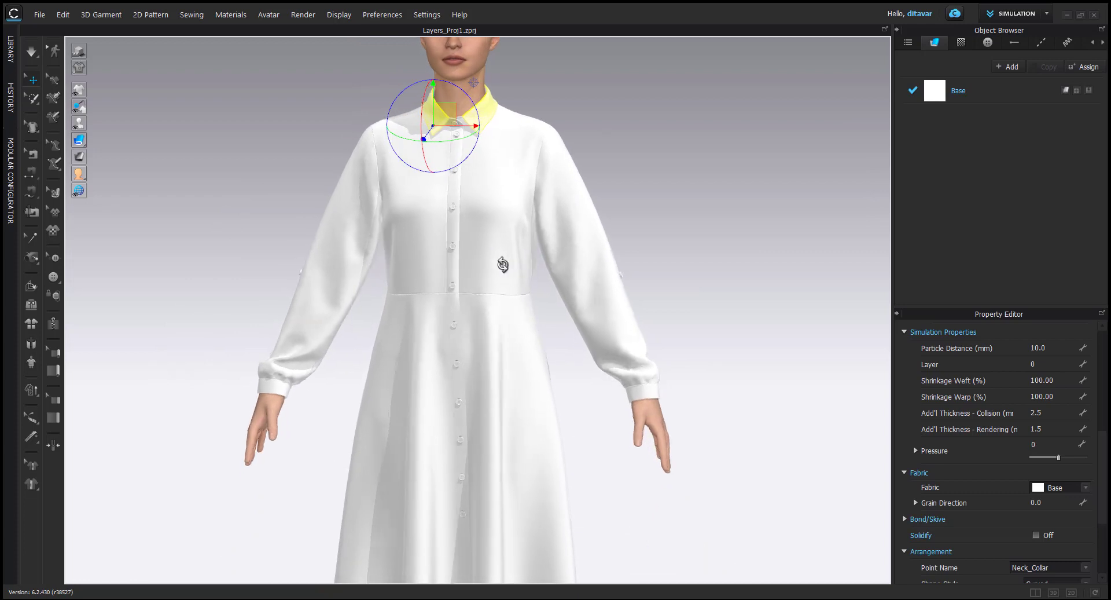
scroll(497, 276, "down", 1)
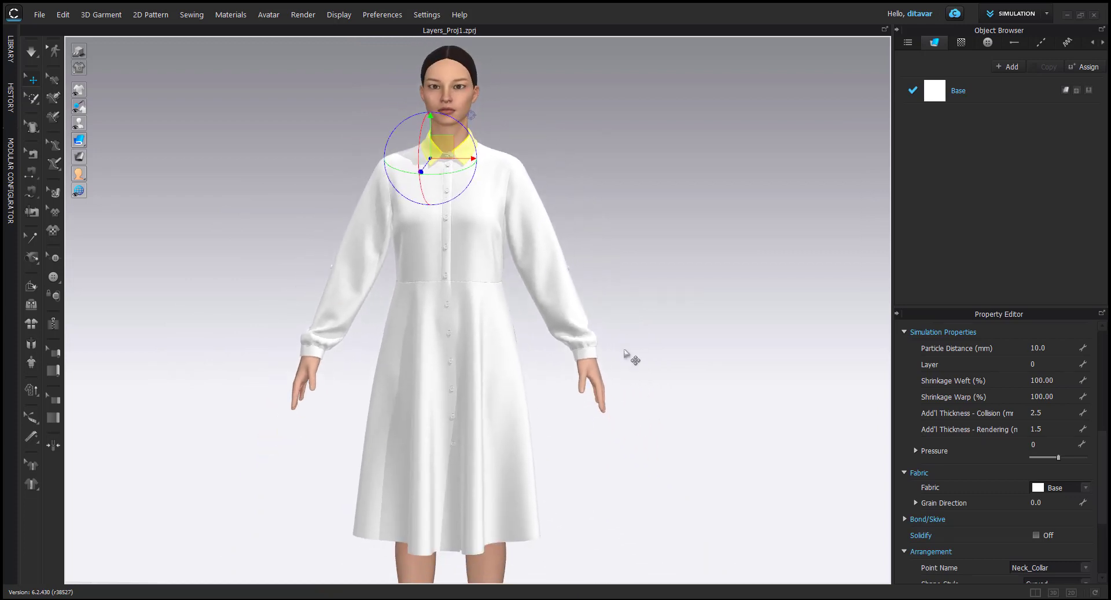
Step: Clear the collar selection and try rotating the avatar's left arm outward at the shoulder joint in X-ray view
left_click(607, 423)
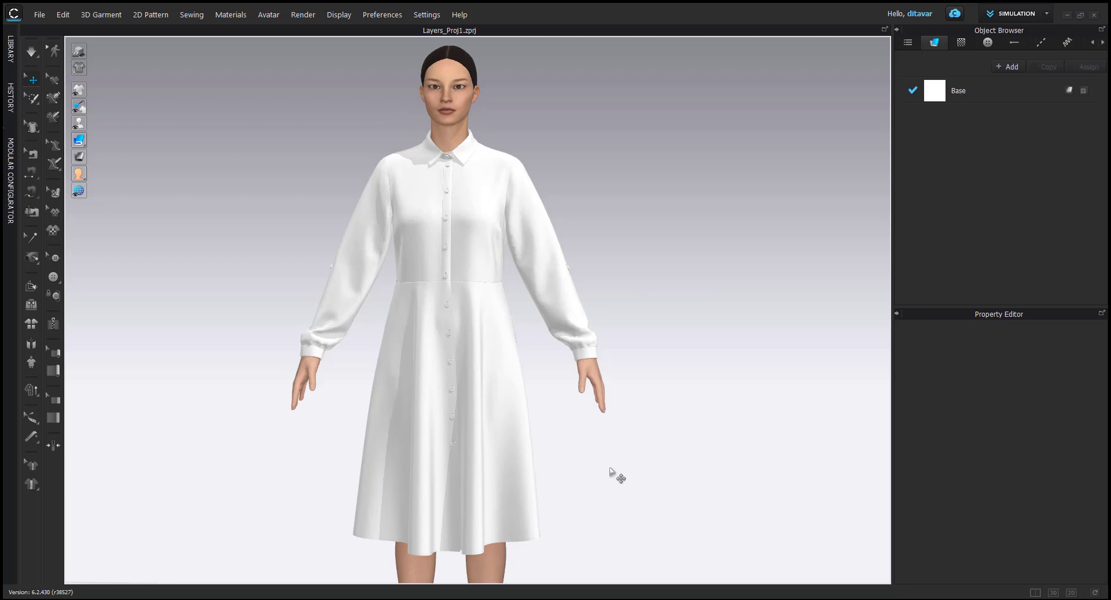
scroll(608, 460, "down", 1)
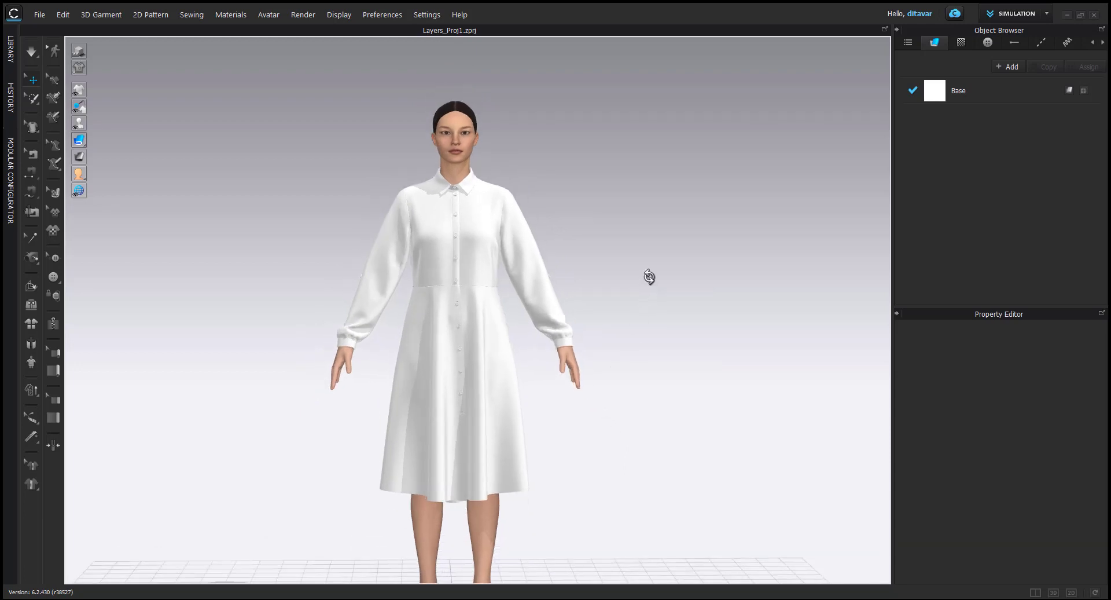
key("shift+x")
left_click(509, 167)
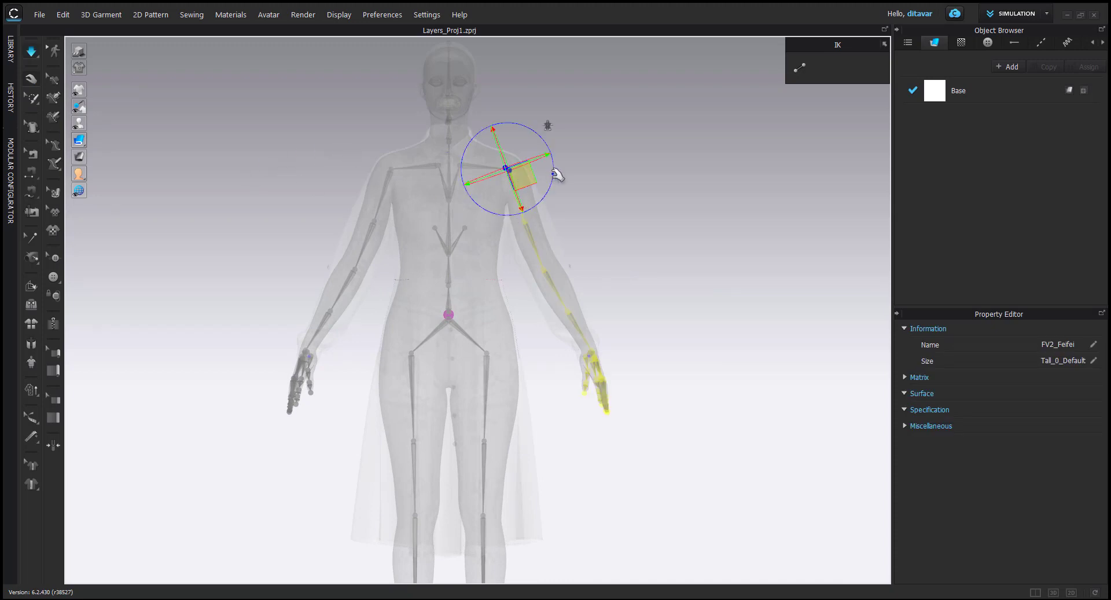
left_click_drag(555, 174, 627, 464)
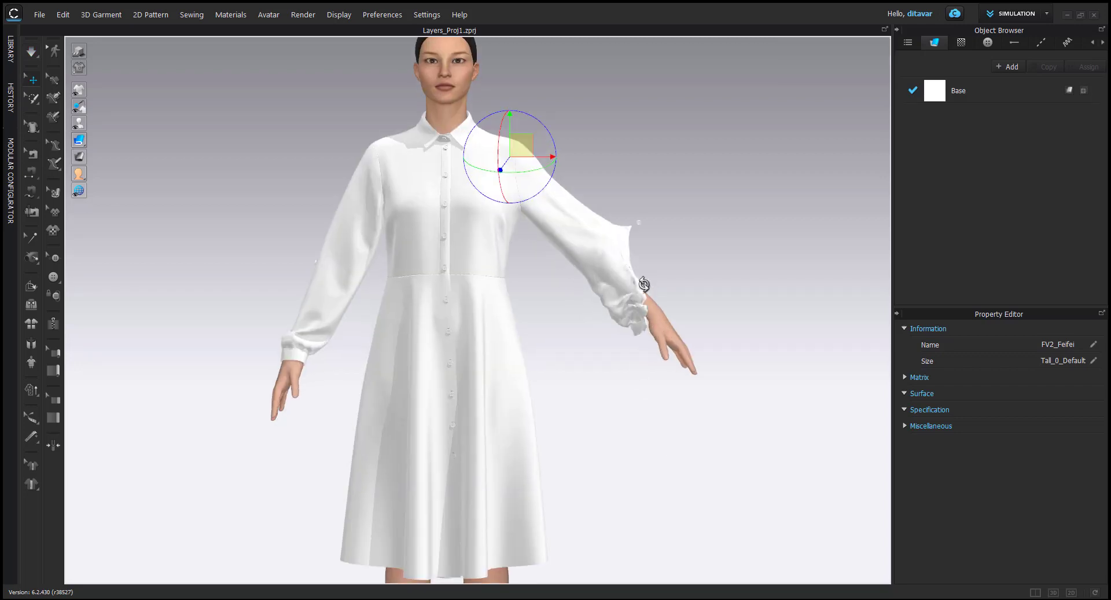
right_click_drag(575, 375, 609, 394)
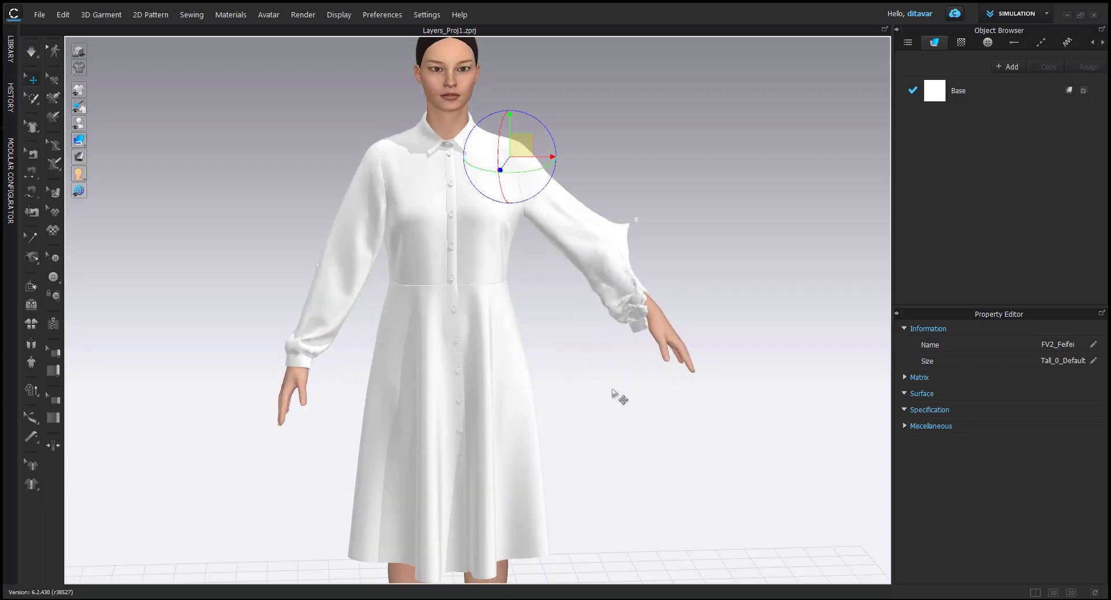
mouse_move(669, 415)
right_mouse_down()
mouse_move(603, 381)
mouse_move(476, 379)
mouse_move(664, 400)
right_mouse_up()
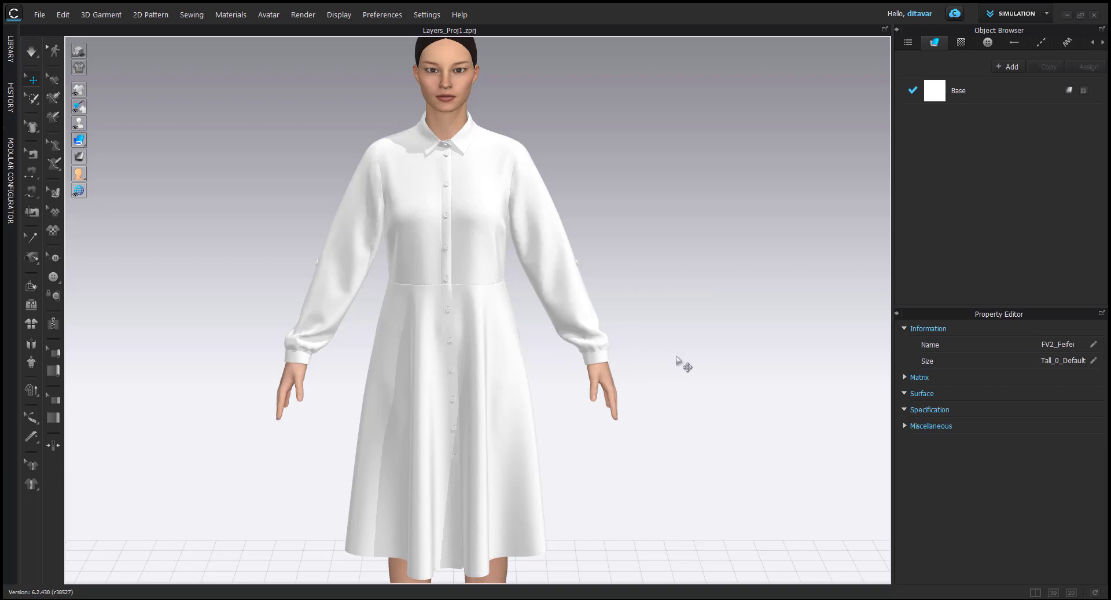
Step: Select the button on the dress's left sleeve and set its collision to Off
right_click_drag(678, 364, 550, 355)
scroll(509, 322, "up", 5)
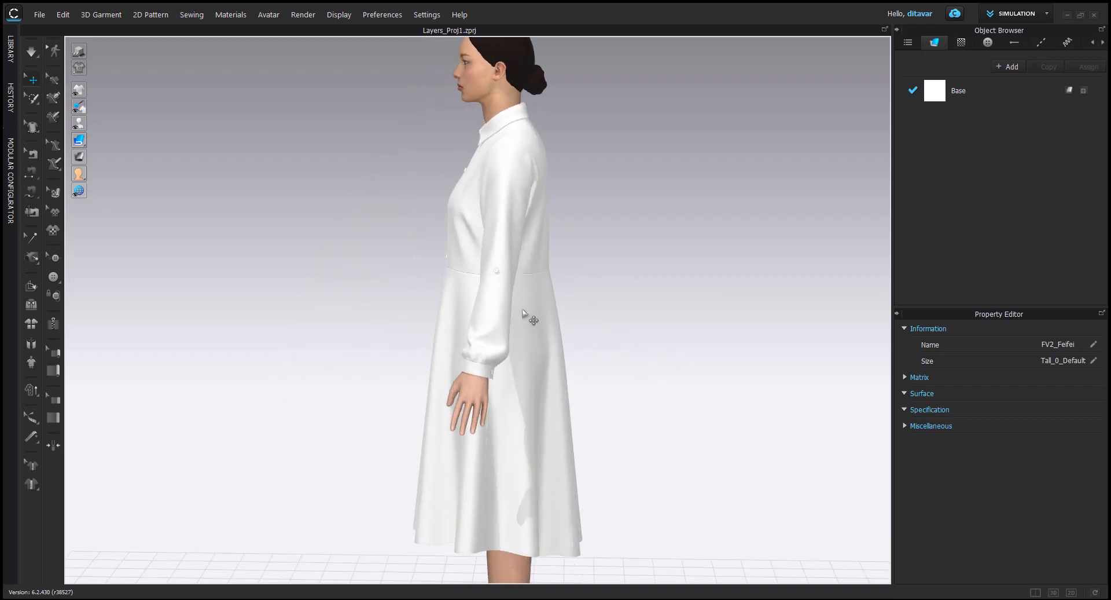
left_click(507, 250)
right_click_drag(509, 249, 706, 353)
left_click(1047, 386)
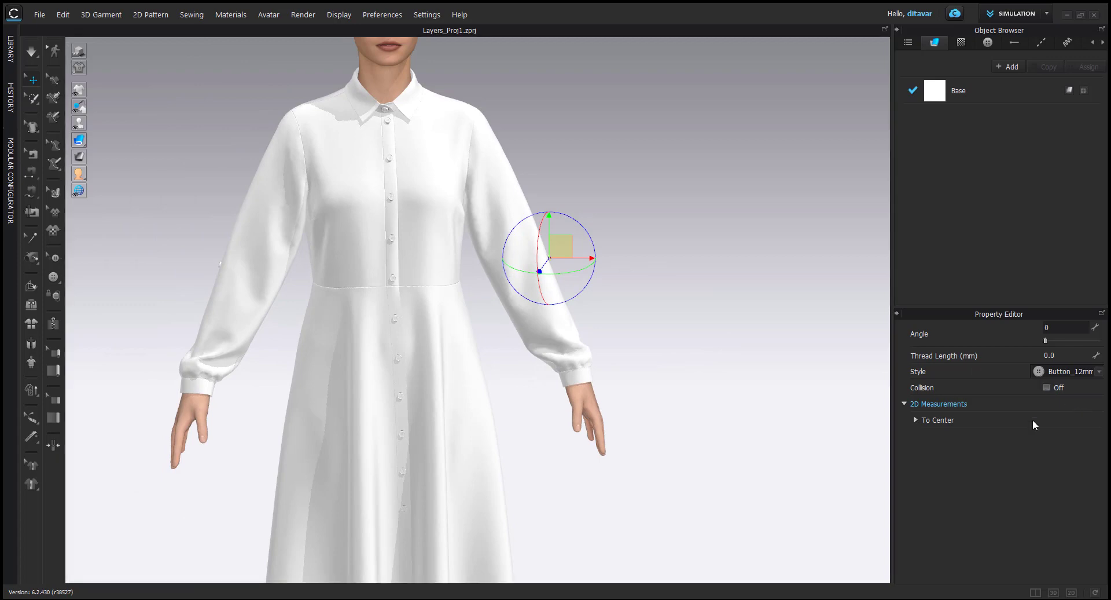
Step: Show the 2D pattern window beside the 3D view and select the buttons and buttonholes along the front closure
left_click(1035, 591)
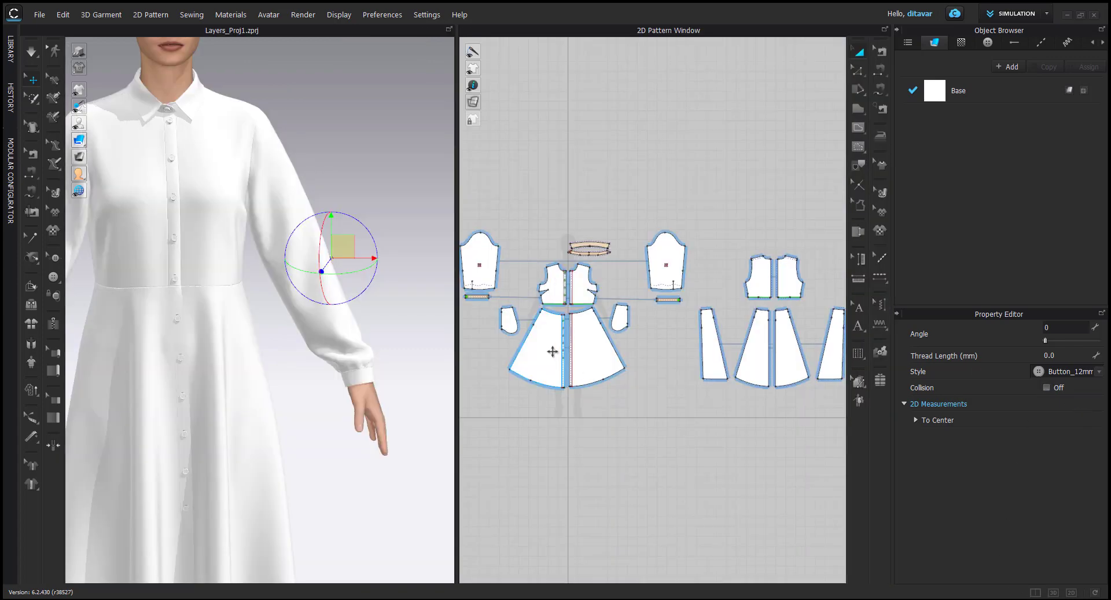
scroll(666, 344, "down", 2)
left_click_drag(514, 249, 836, 463)
left_click(698, 461)
scroll(601, 405, "up", 8)
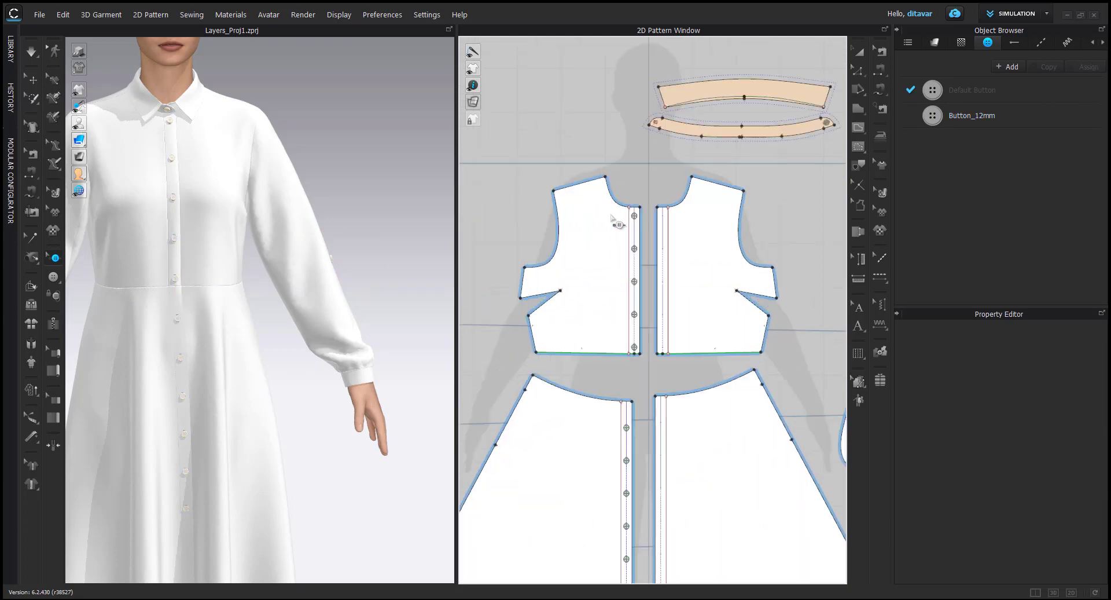
key("ctrl+z")
scroll(589, 487, "down", 3)
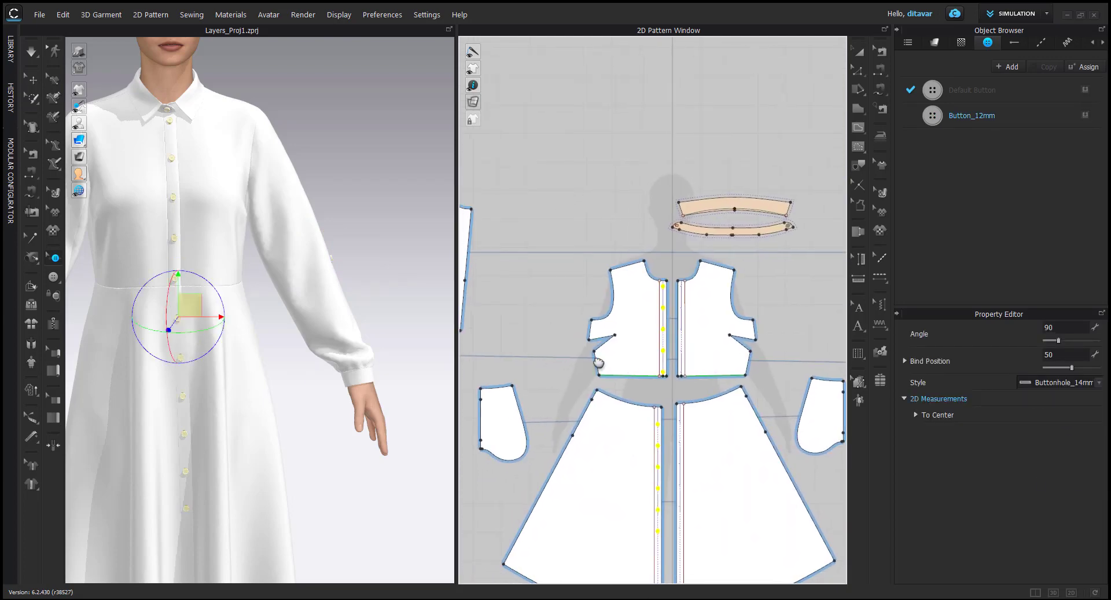
scroll(533, 240, "up", 4)
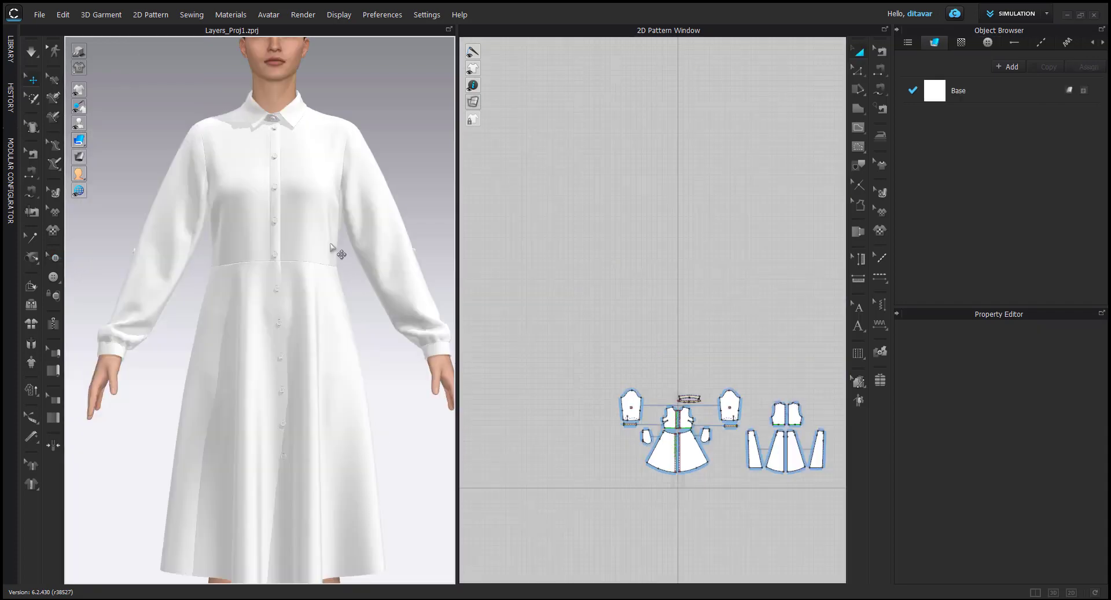
Step: Select the left front bodice panel to view its properties, clear the selection, and look over the whole dress from the front
left_click(330, 243)
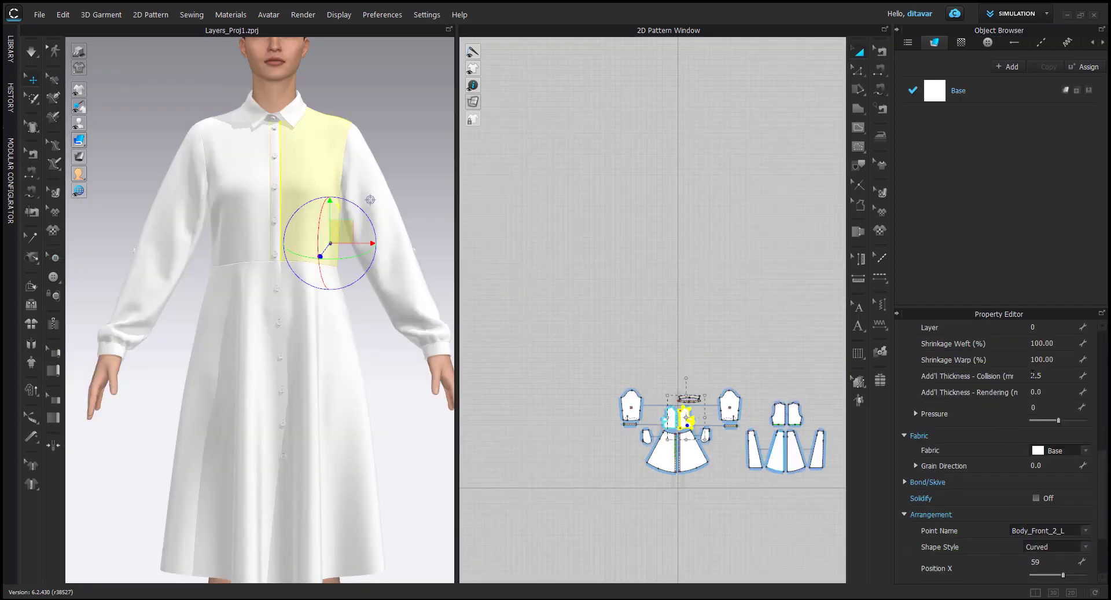
left_click(403, 183)
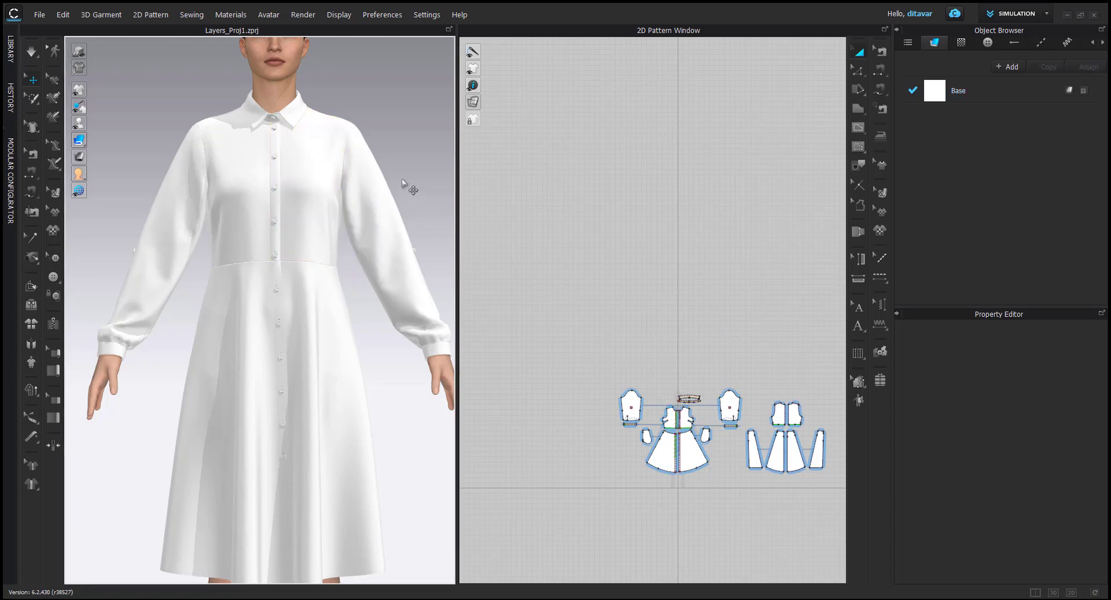
right_click_drag(410, 186, 358, 334)
scroll(352, 337, "down", 3)
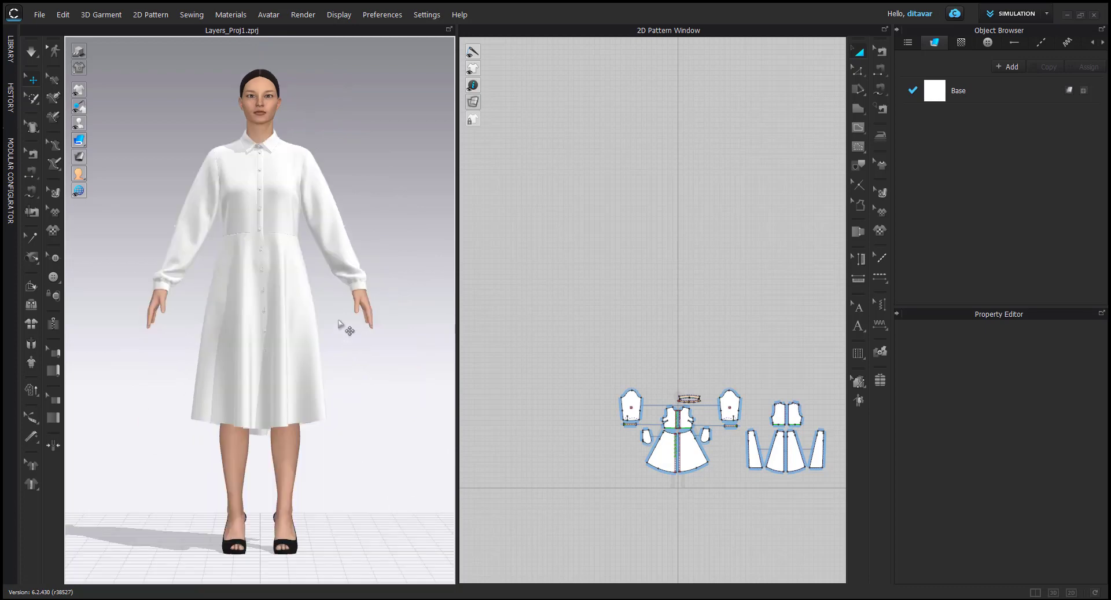
scroll(345, 330, "up", 5)
middle_click_drag(333, 322, 332, 373)
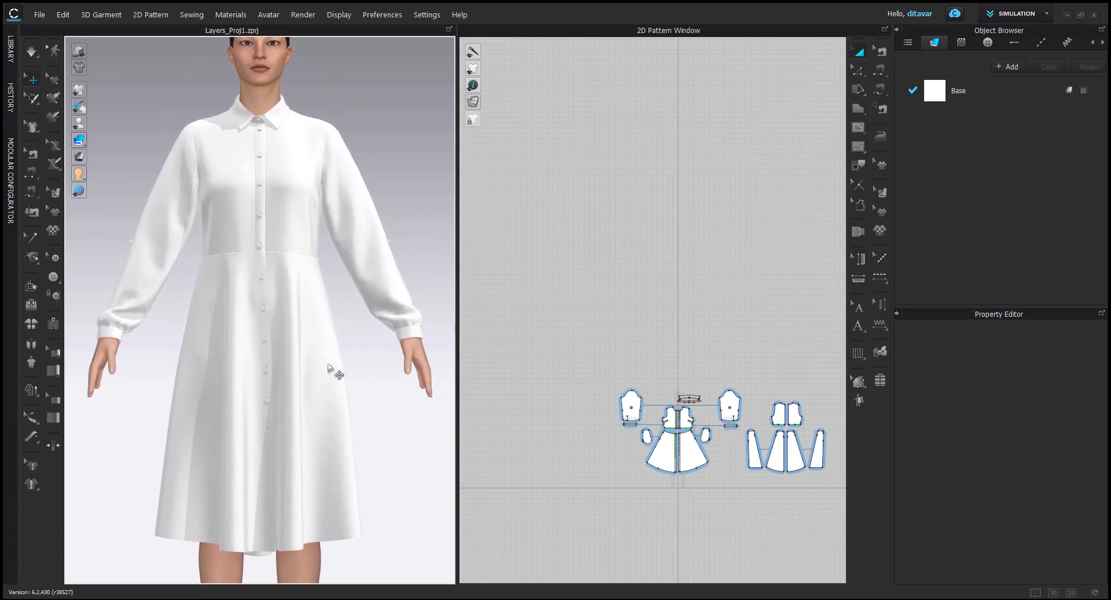
scroll(328, 366, "down", 3)
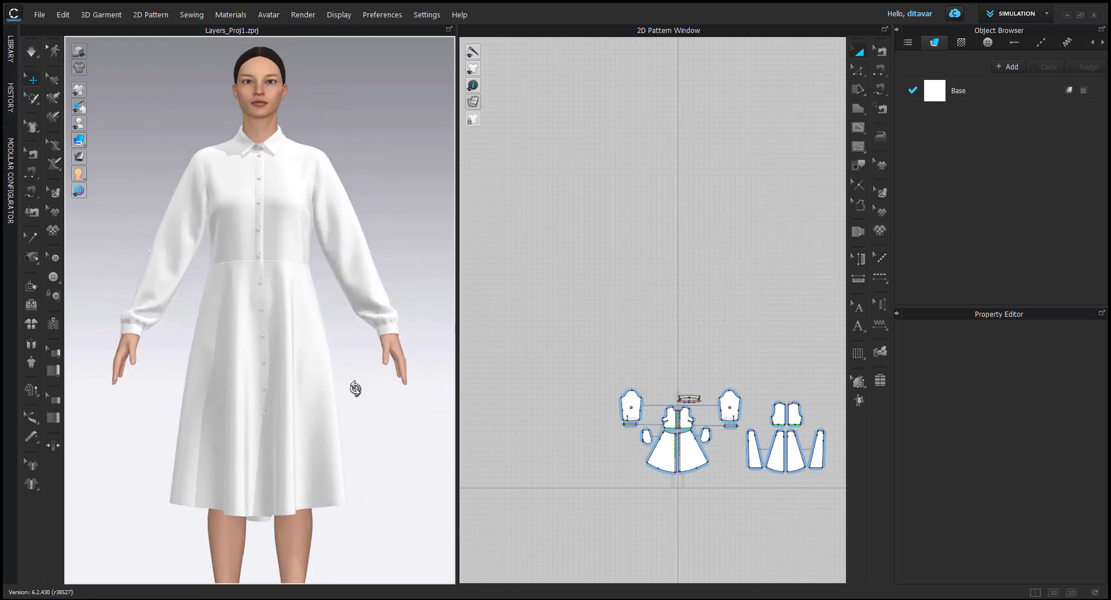
middle_click_drag(355, 389, 345, 359)
right_click_drag(344, 359, 353, 344)
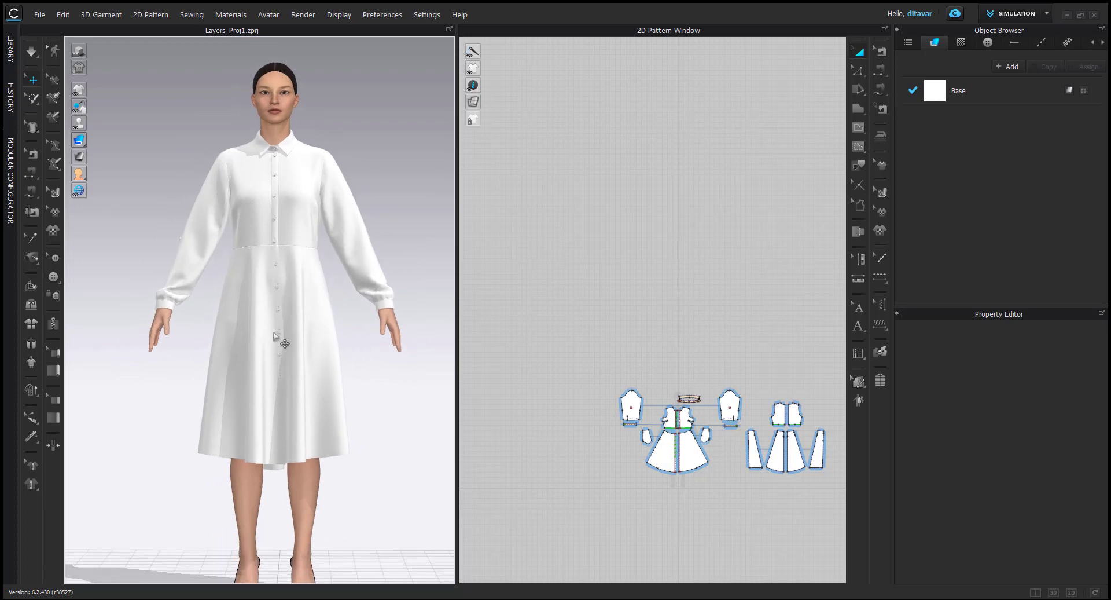
Step: Display the avatar's joints in X-ray view and rotate the left arm outward at the shoulder joint
scroll(280, 336, "up", 3)
key("shift+x")
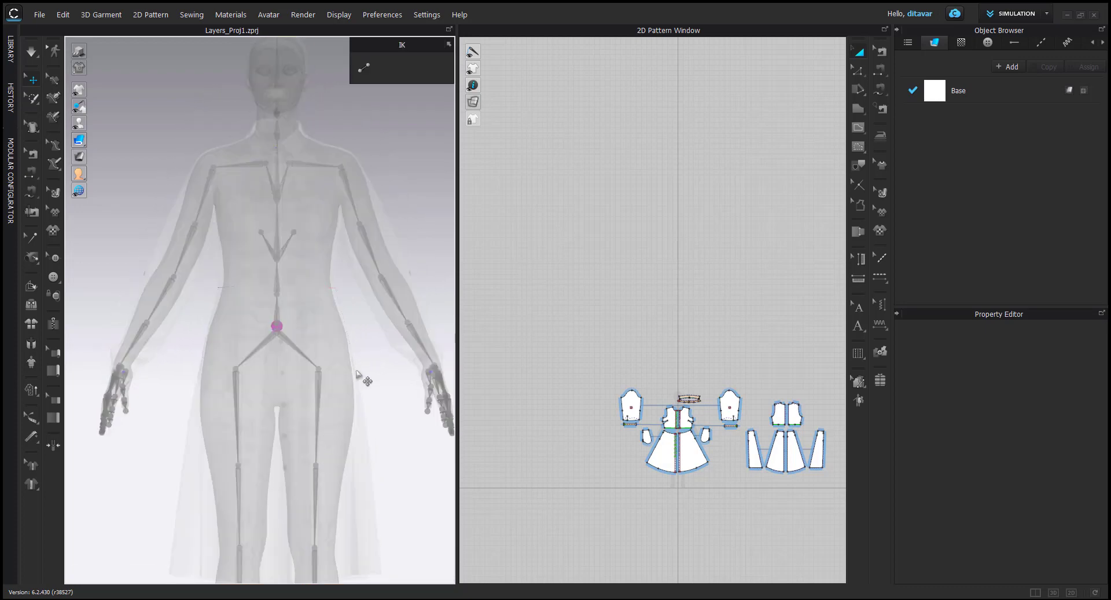
left_click(343, 167)
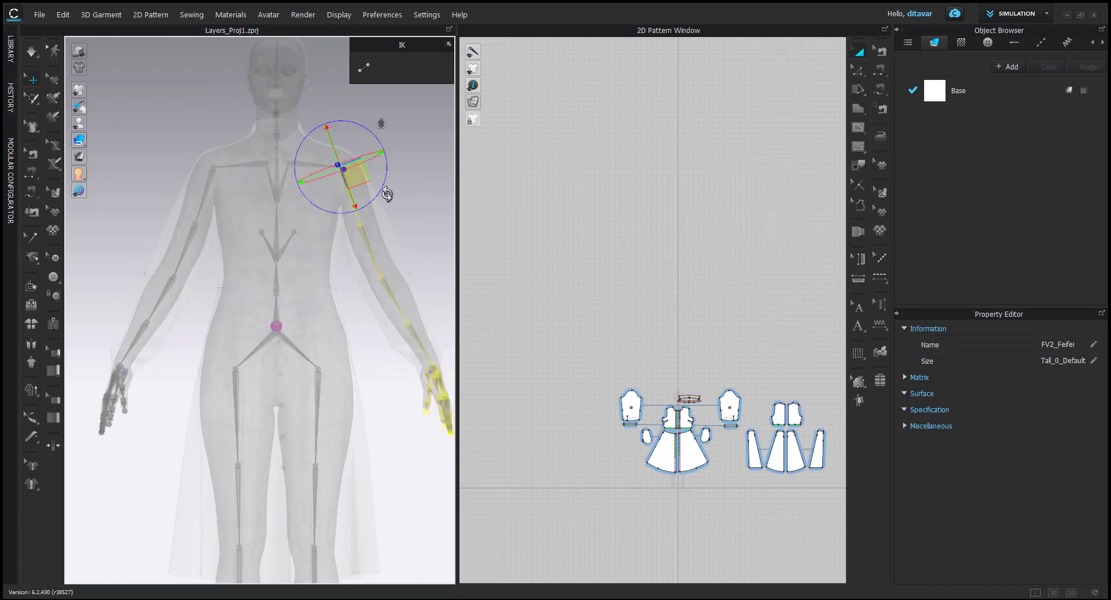
right_click_drag(400, 256, 251, 202)
right_click_drag(380, 142, 410, 168)
left_click_drag(387, 164, 400, 168)
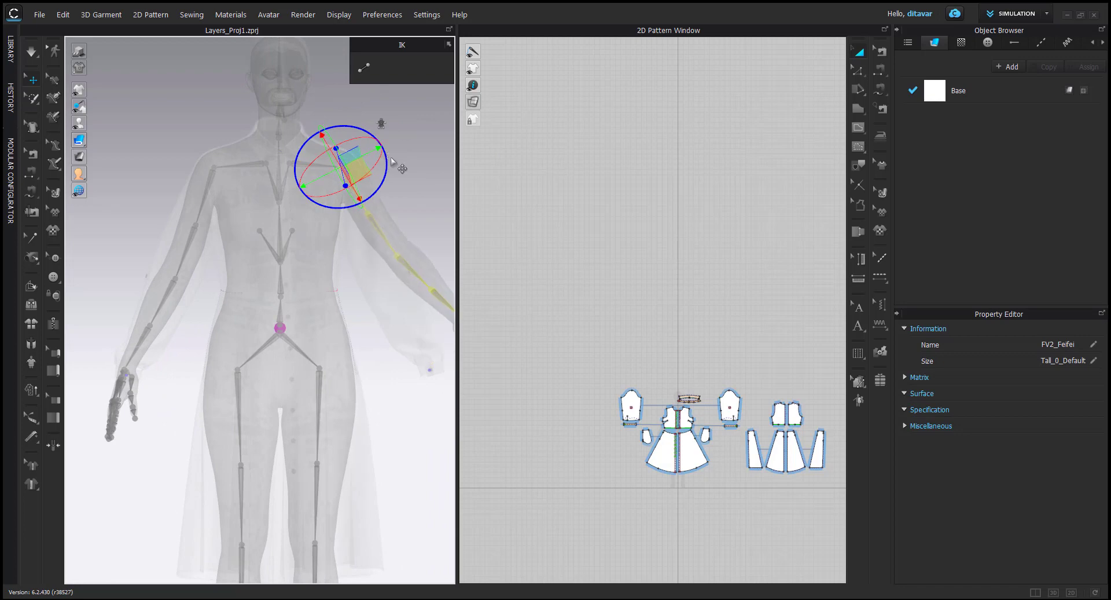
Step: Rotate the left shoulder joint from side and elevated views to bring the arm down beside the body
scroll(397, 221, "down", 2)
left_click(366, 265)
key("2")
left_click(331, 237)
right_click_drag(440, 191, 177, 234)
left_click(379, 260)
scroll(371, 192, "up", 2)
left_click(371, 189)
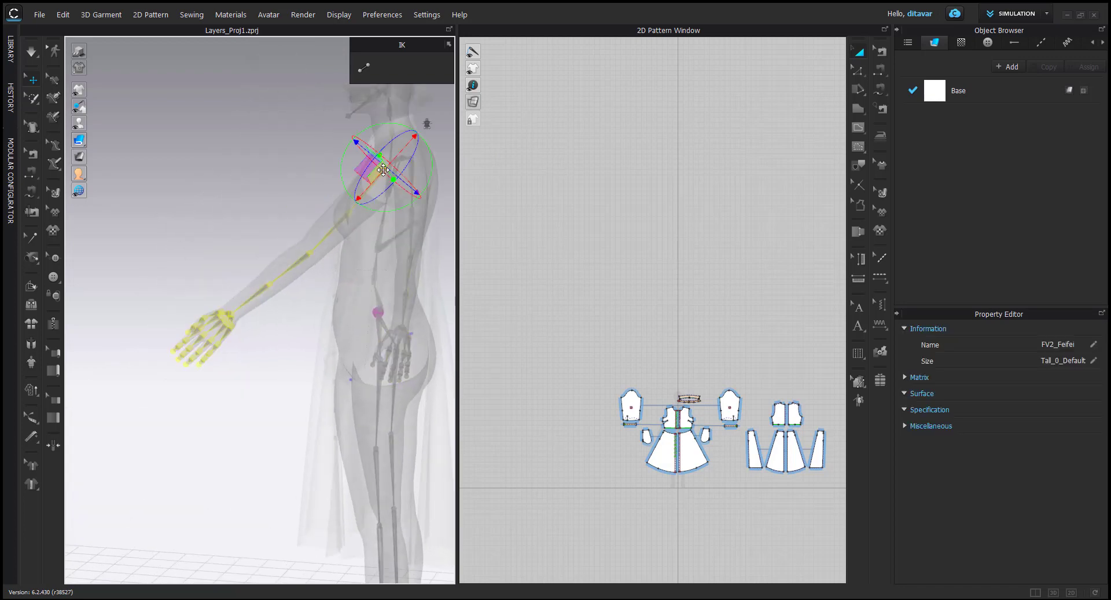
right_click_drag(372, 188, 420, 155)
left_click_drag(422, 142, 422, 145)
right_click_drag(422, 144, 445, 252)
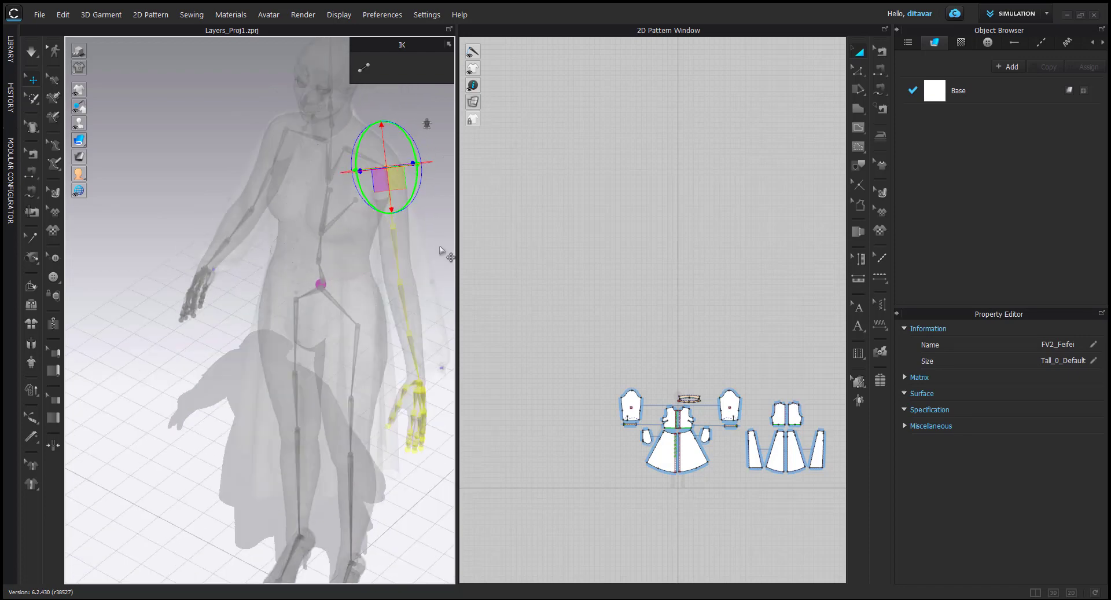
middle_click_drag(400, 243, 337, 235)
right_click_drag(336, 235, 381, 208)
left_click_drag(360, 151, 365, 173)
Step: Bend the left arm at the elbow joint so the forearm turns inward toward the front of the hips
left_click(338, 270)
scroll(340, 270, "up", 1)
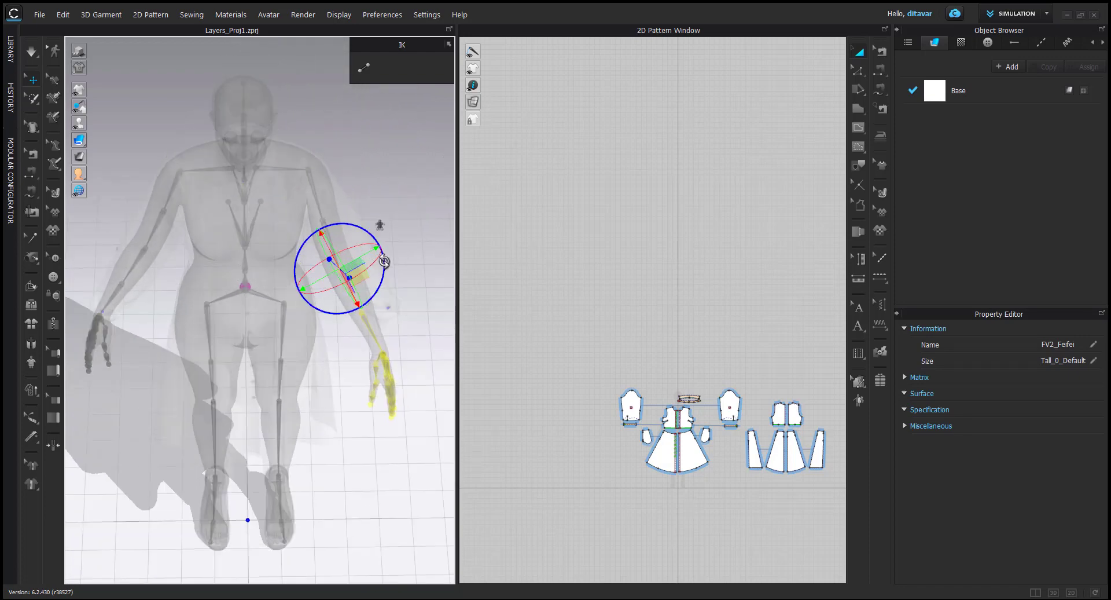
left_click_drag(383, 259, 386, 289)
right_click_drag(386, 289, 329, 298)
left_click_drag(369, 270, 368, 284)
right_click_drag(368, 284, 379, 250)
left_click_drag(370, 243, 347, 233)
Step: Rotate the left shoulder joint slightly so the bent arm sits closer to the torso
right_click_drag(346, 232, 242, 116)
left_click(318, 171)
right_click_drag(307, 195, 229, 151)
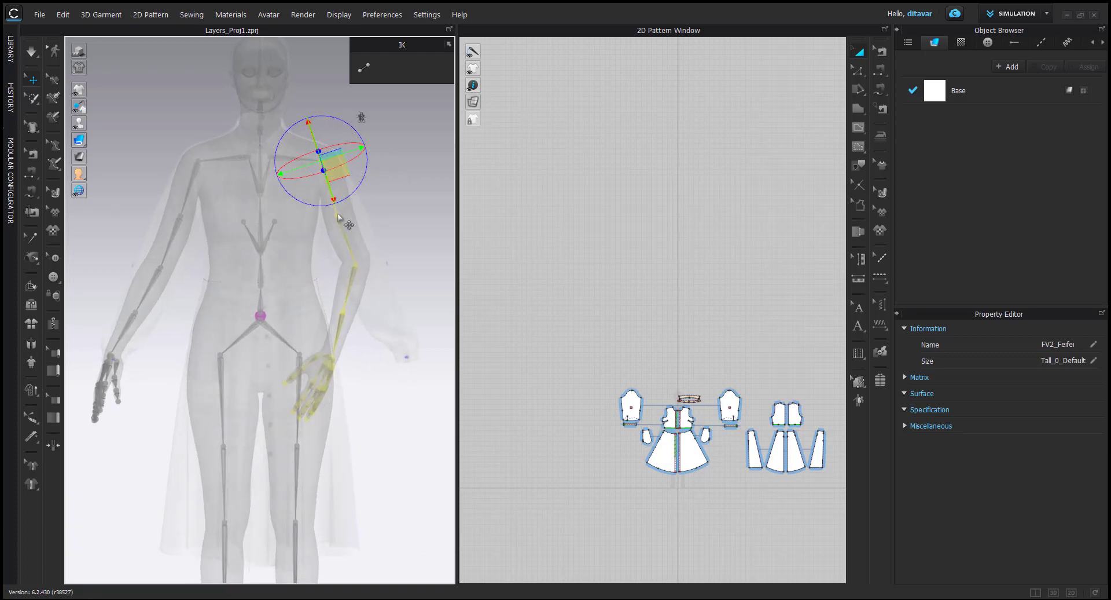
left_click_drag(335, 119, 337, 121)
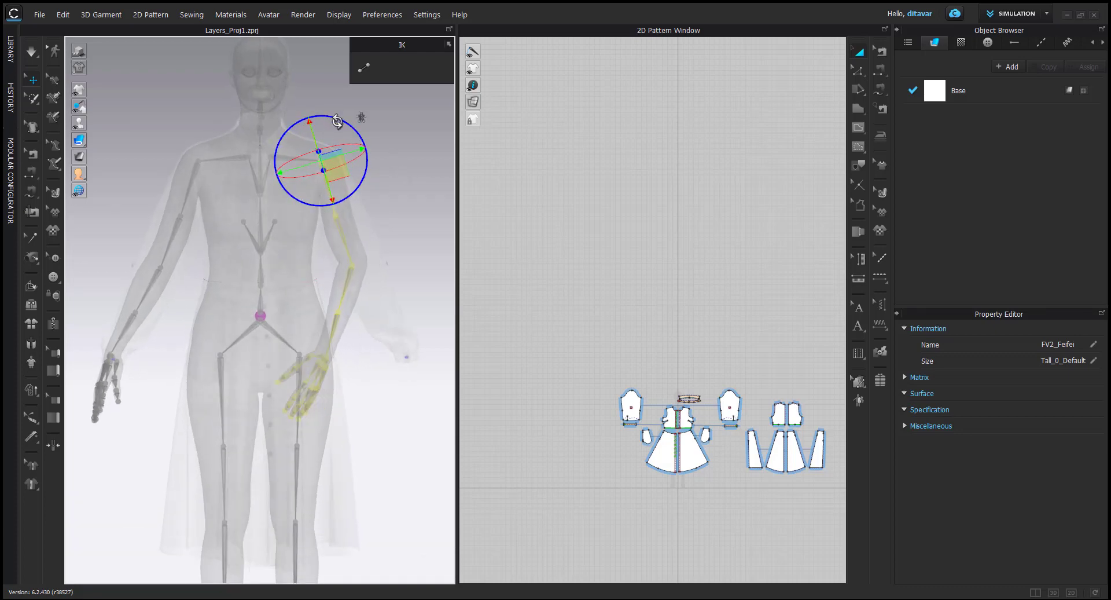
Step: Rotate the left upper-arm joint so the forearm and hand reach across the front of the pelvis
left_click(337, 220)
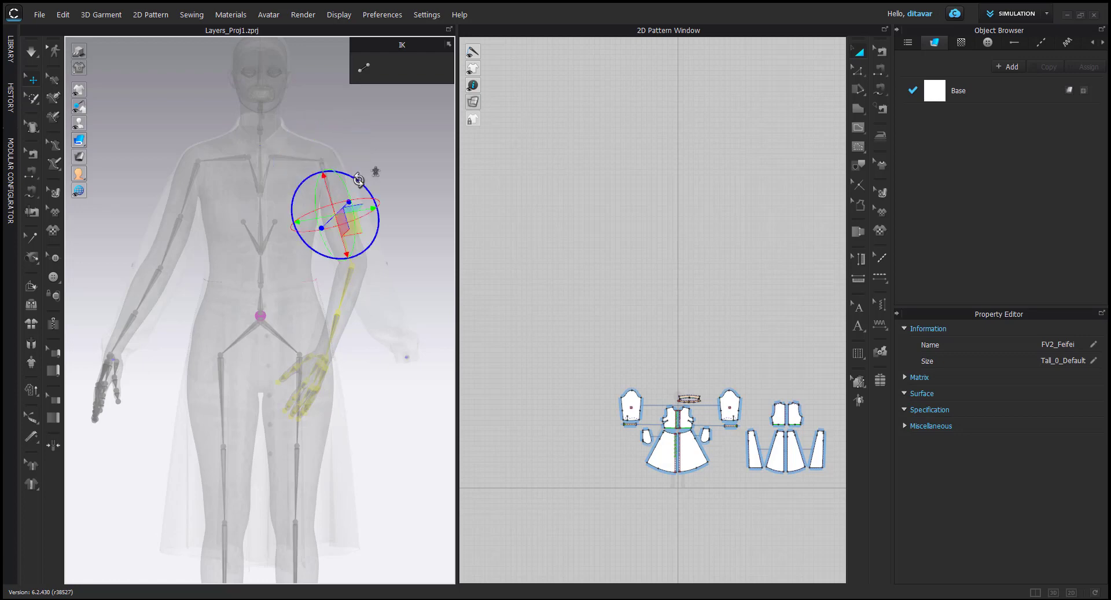
left_click_drag(361, 179, 334, 184)
right_click_drag(334, 184, 230, 191)
left_click_drag(309, 215, 302, 224)
right_click_drag(302, 224, 407, 226)
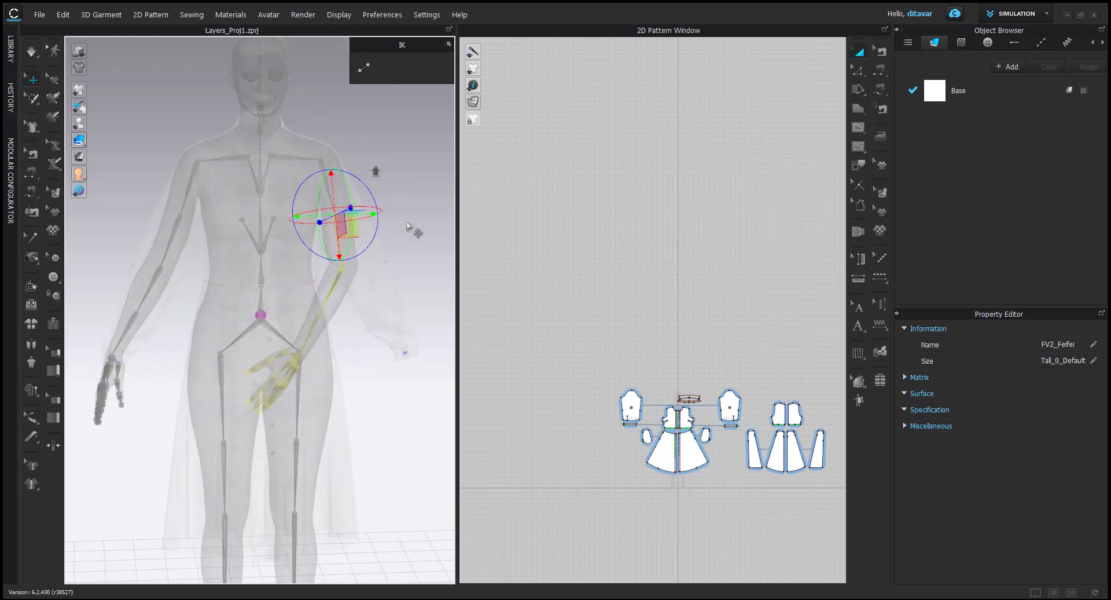
Step: Select the left elbow and compare the bent arm with the dress in normal and X-ray views
right_click_drag(371, 268, 371, 352)
left_click(336, 265)
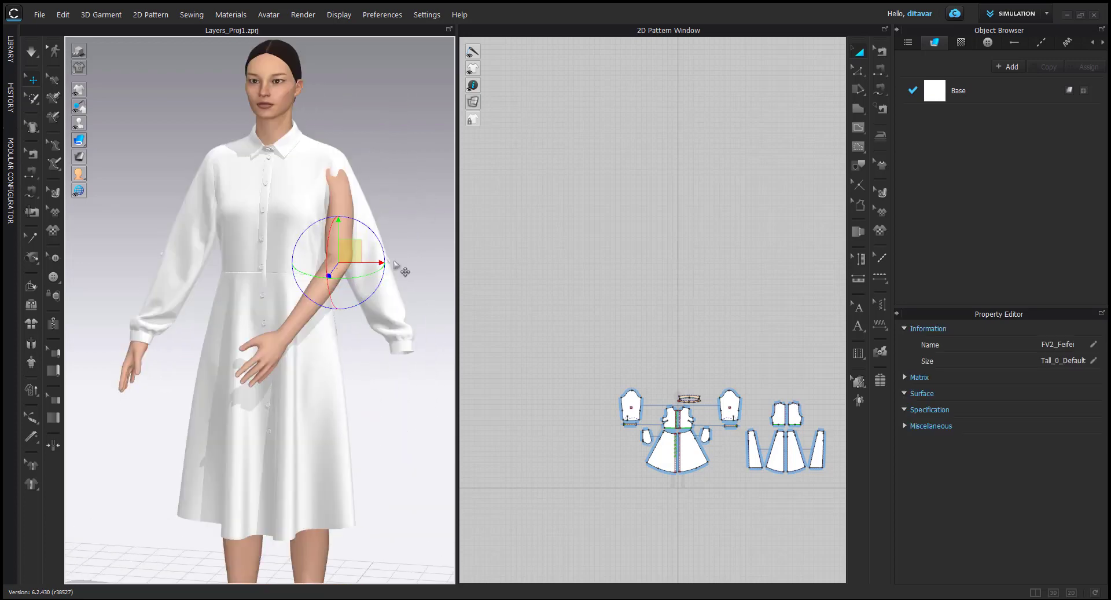
left_click(392, 391)
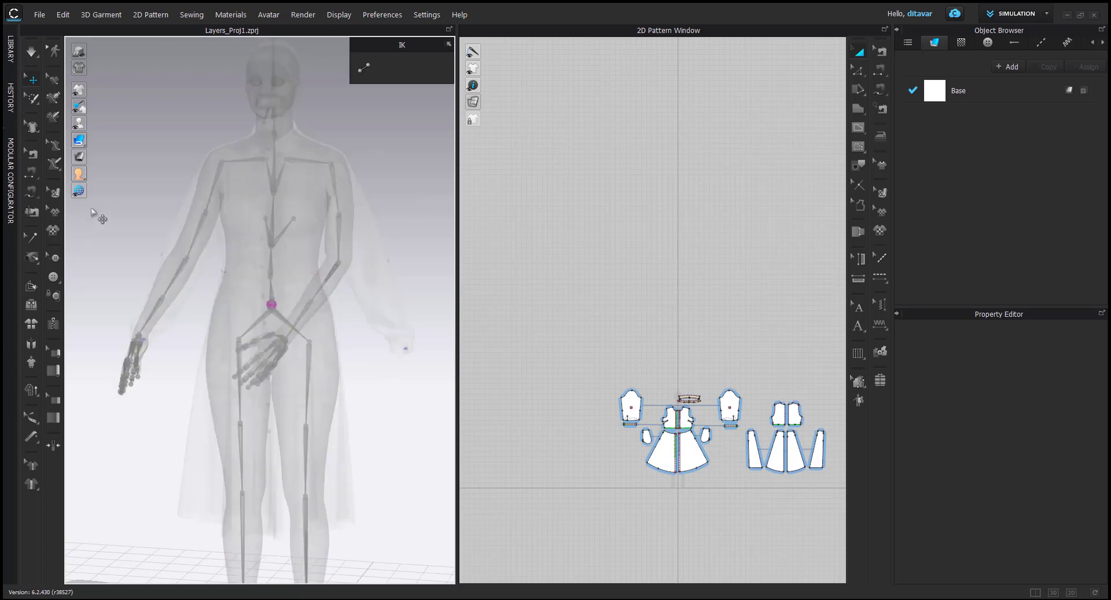
mouse_move(80, 124)
left_click(338, 264)
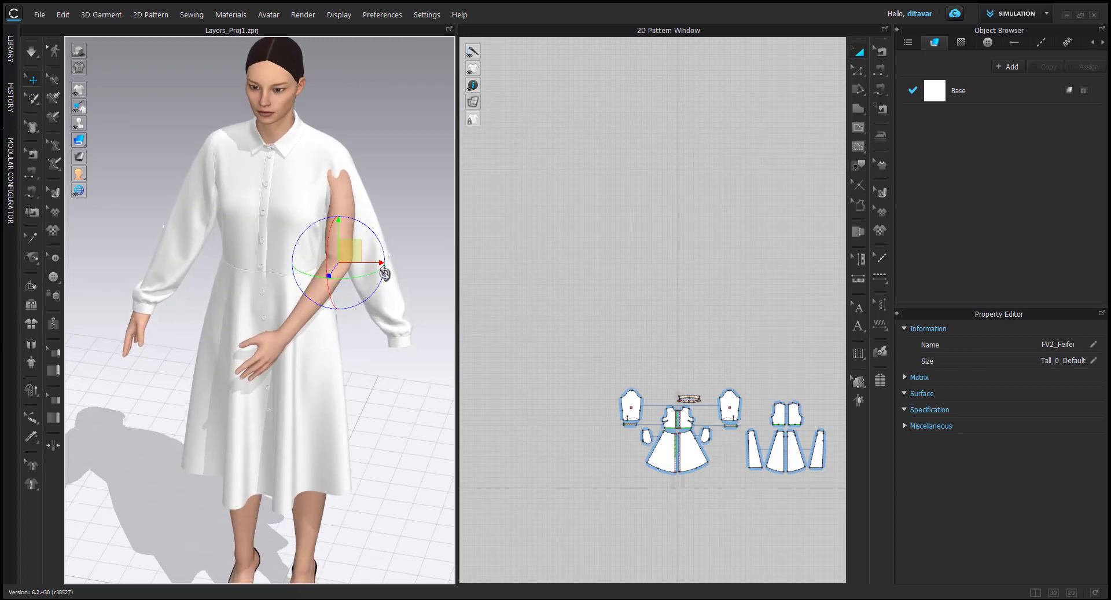
scroll(379, 238, "up", 5)
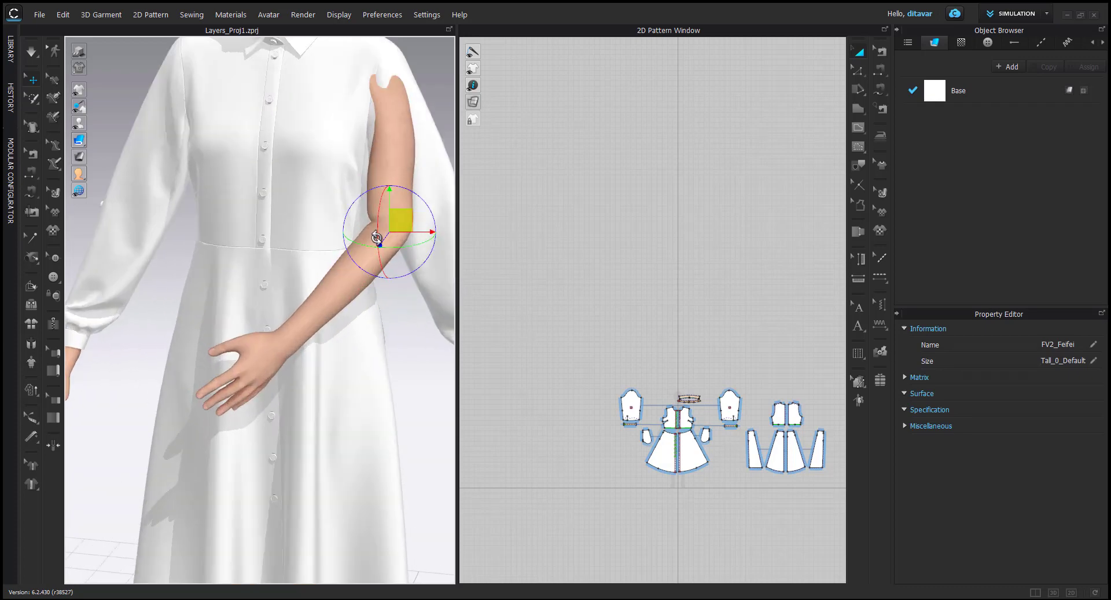
Step: Try adjusting the left forearm's rotation at the elbow, and undo the change
left_click_drag(375, 297, 325, 280)
right_click_drag(325, 280, 264, 209)
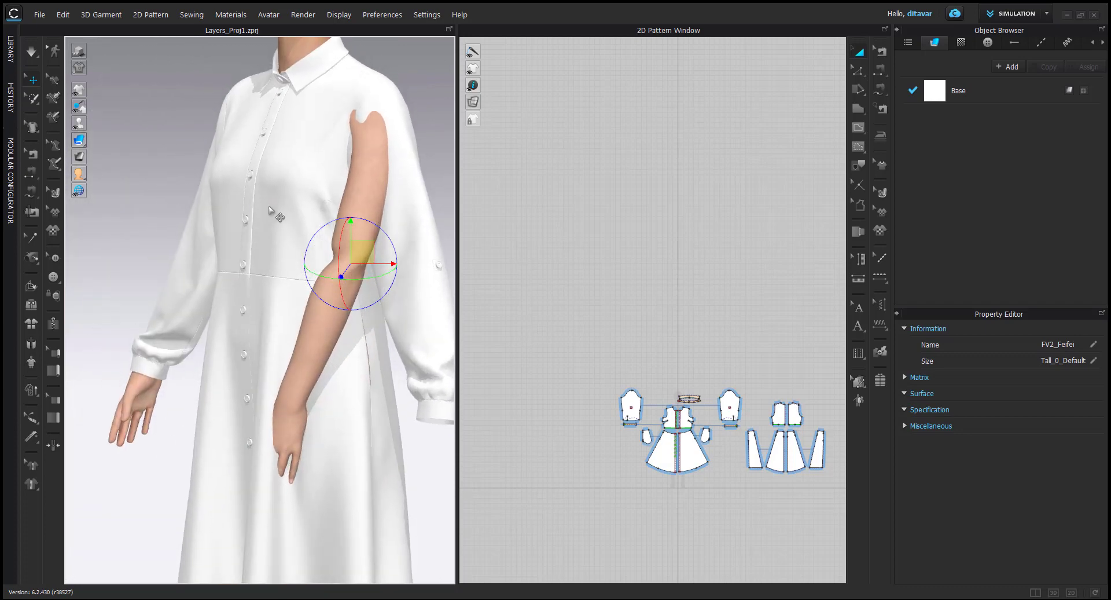
key("ctrl+z")
Step: Check the left elbow and upper-arm joints in X-ray view, then examine the bent arm against the dress from the side
right_click_drag(359, 268, 315, 238)
left_click(366, 274)
right_click_drag(316, 243, 370, 227)
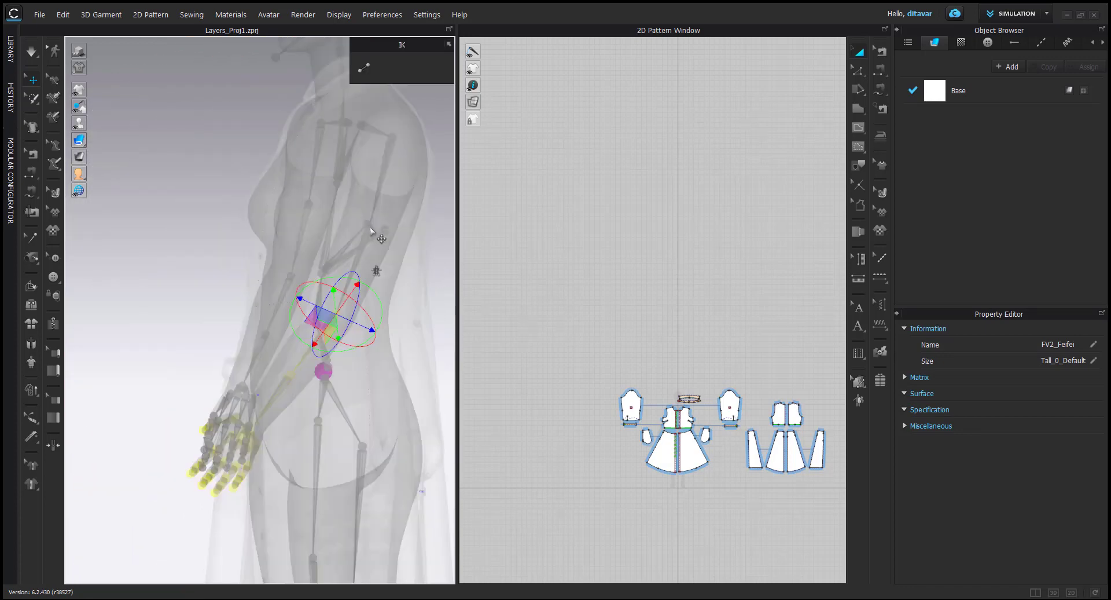
left_click(368, 225)
right_click_drag(405, 182, 440, 185)
left_click(210, 228)
right_click_drag(211, 228, 319, 213)
left_click(287, 226)
scroll(315, 210, "up", 1)
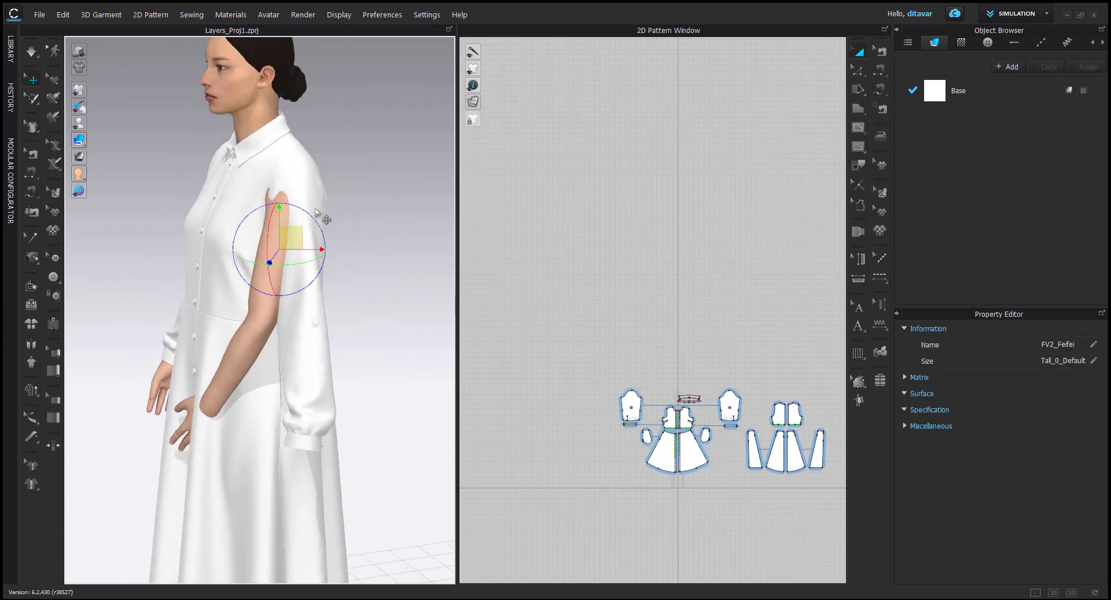
Step: Set the 3D gizmo to Local Coordinate
right_click(400, 237)
mouse_move(435, 366)
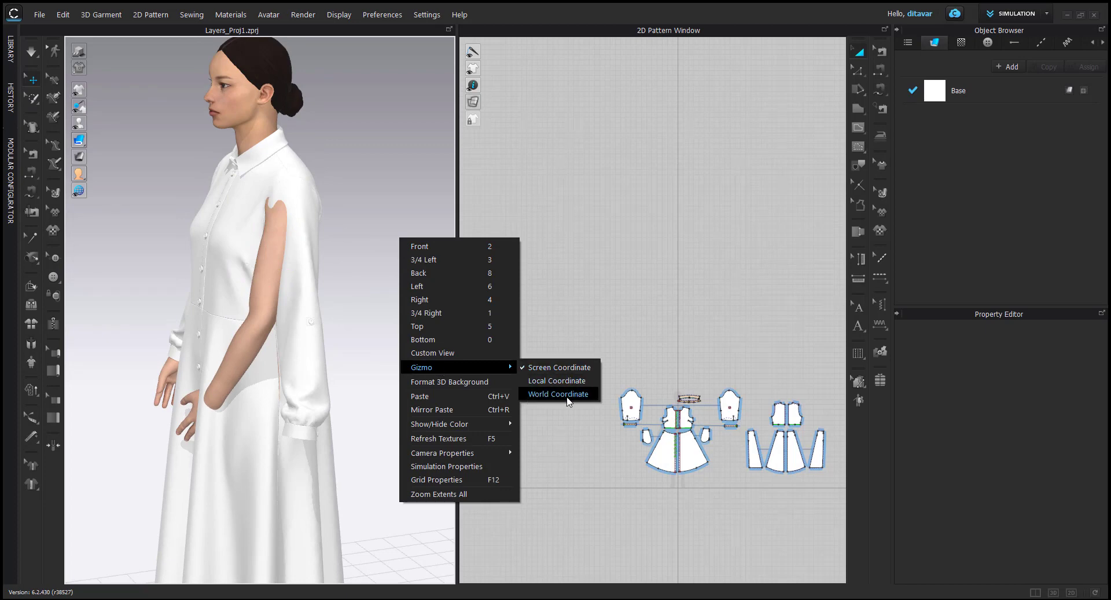
left_click(374, 284)
key("shift+x")
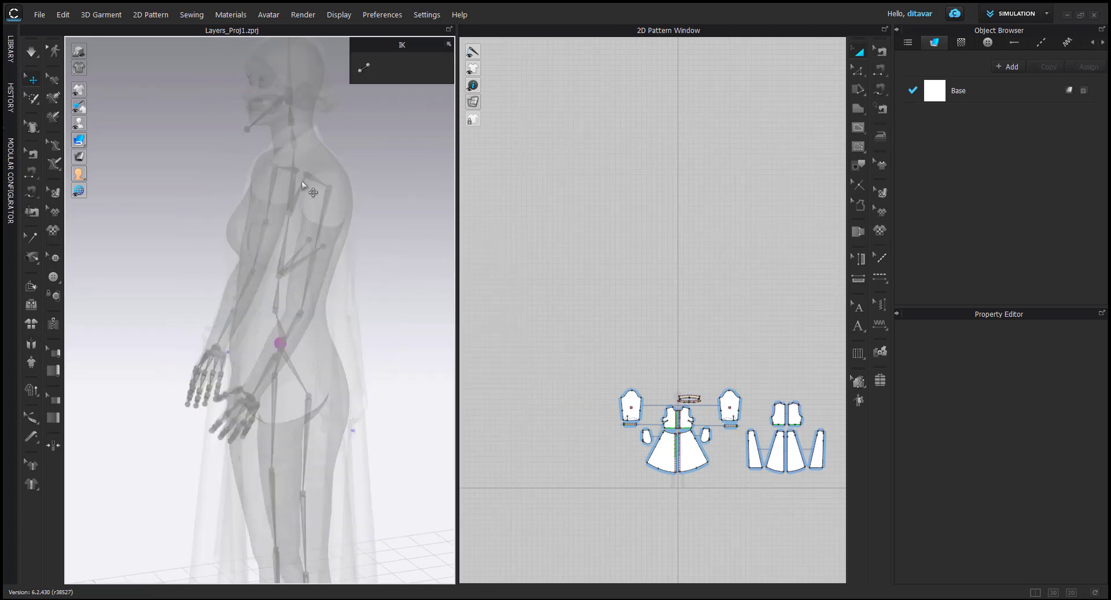
left_click(332, 186)
right_click(397, 241)
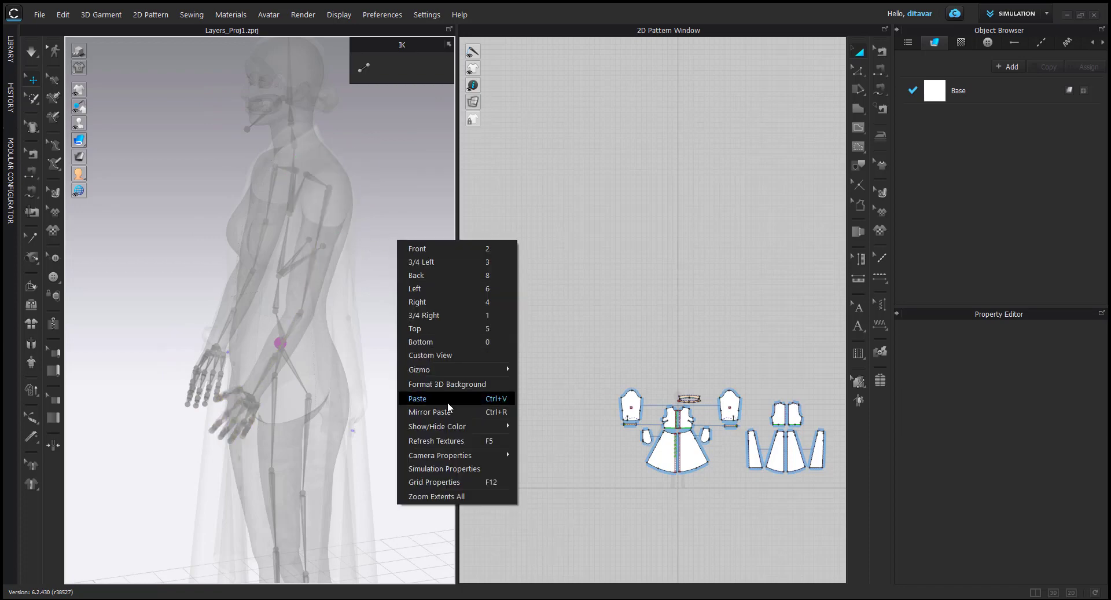
left_click(382, 314)
key("shift+x")
right_click(398, 293)
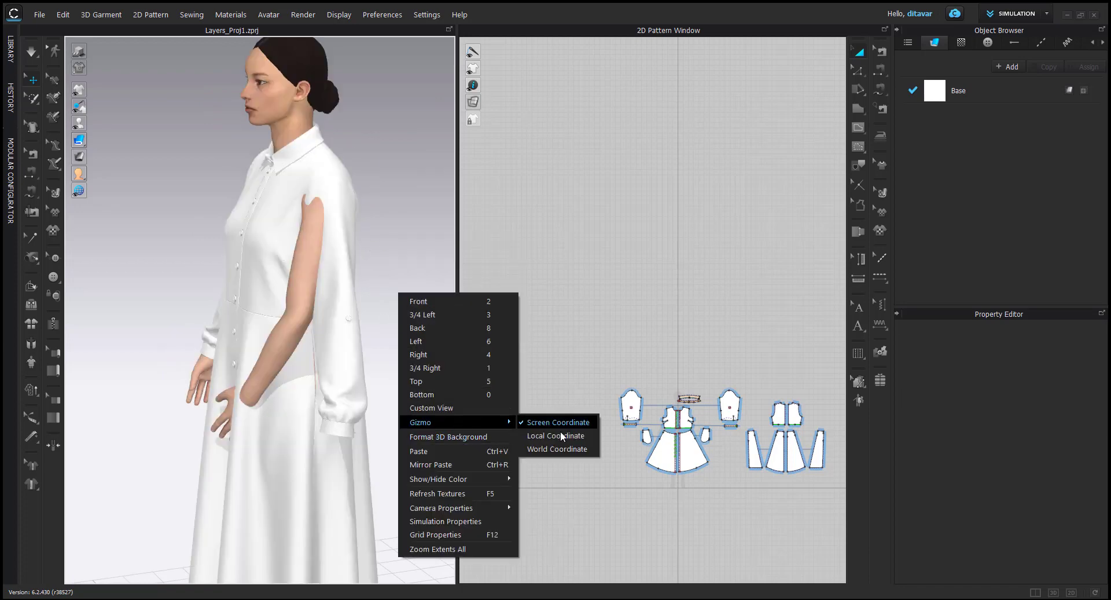
left_click(556, 434)
Step: Select the left upper-arm joint at the shoulder in X-ray view and rotate it slightly with the local gizmo
key("shift+x")
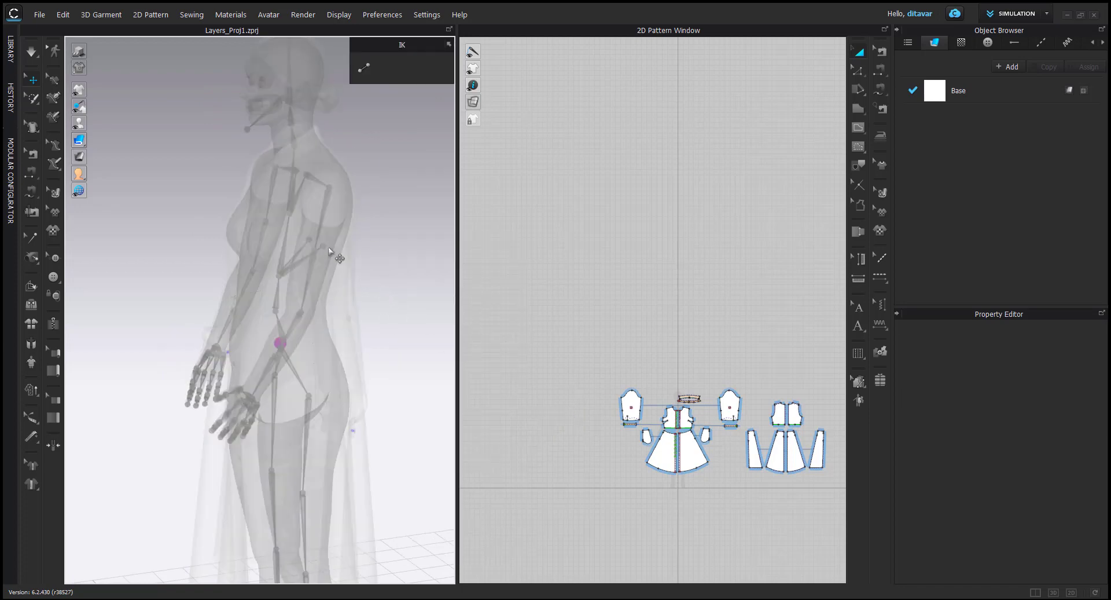
left_click(330, 187)
key("shift+x")
right_click_drag(389, 174, 364, 158)
left_click_drag(364, 158, 369, 157)
right_click_drag(376, 157, 292, 185)
key("shift+x")
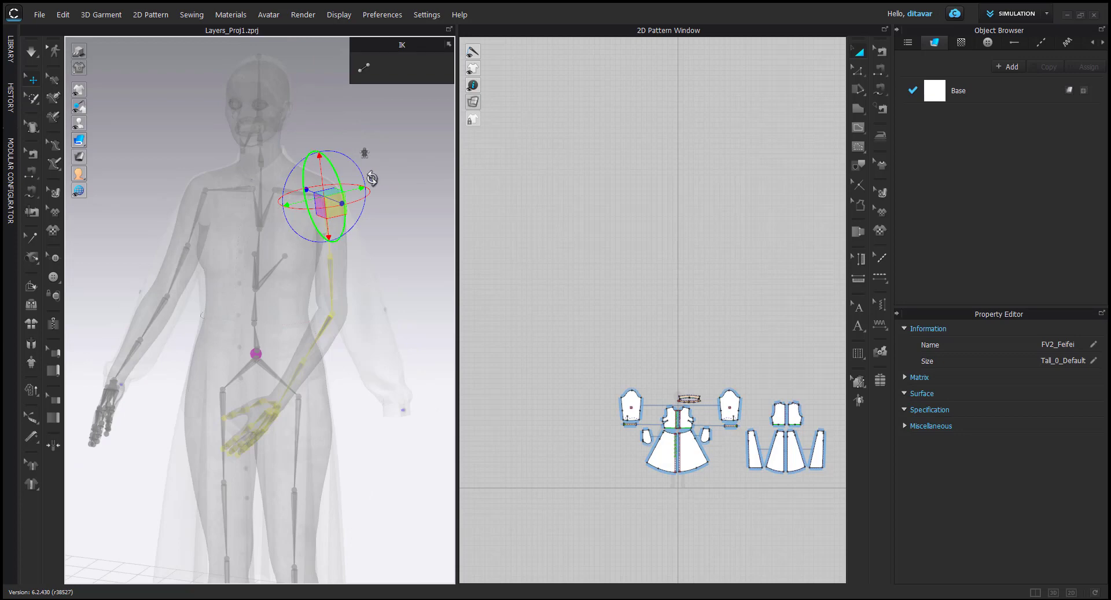
Step: Switch the 3D gizmo back to Screen Coordinate
left_click(419, 231)
left_click(325, 199)
key("shift+x")
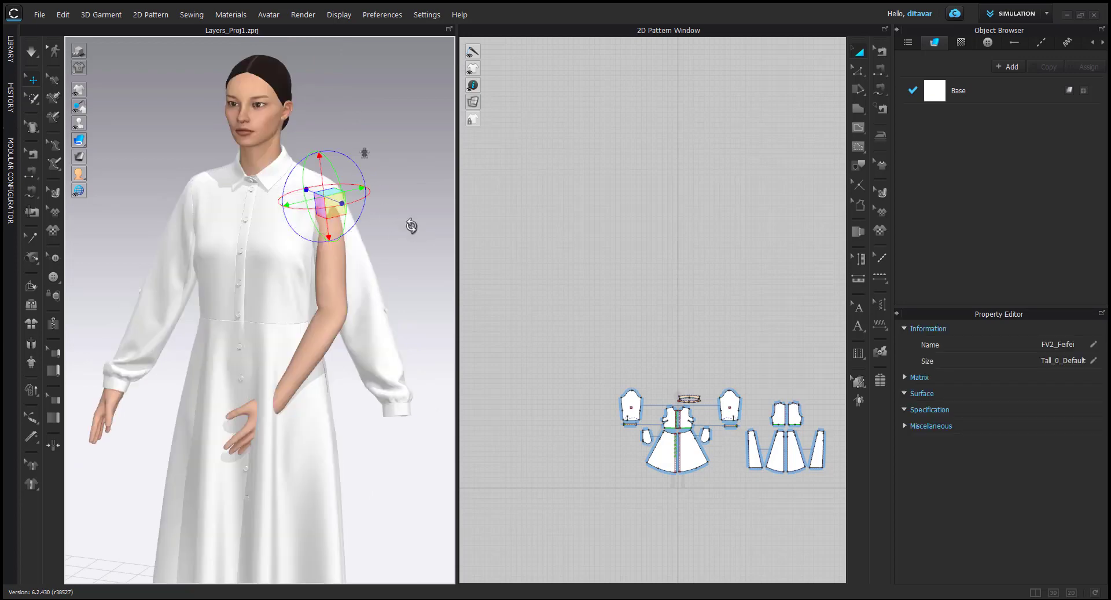
right_click(410, 227)
left_click(577, 363)
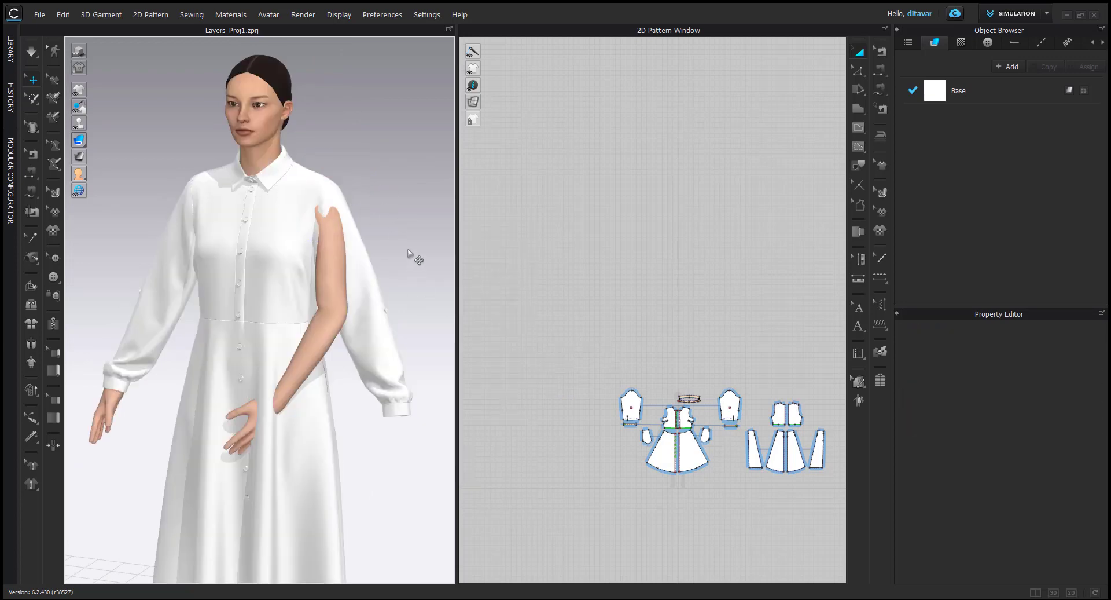
Step: Rotate the left elbow joint in side view so the forearm lifts forward in front of the skirt
key("shift+x")
left_click(335, 317)
key("shift+x")
right_click_drag(340, 294, 232, 323)
left_click_drag(368, 291, 375, 304)
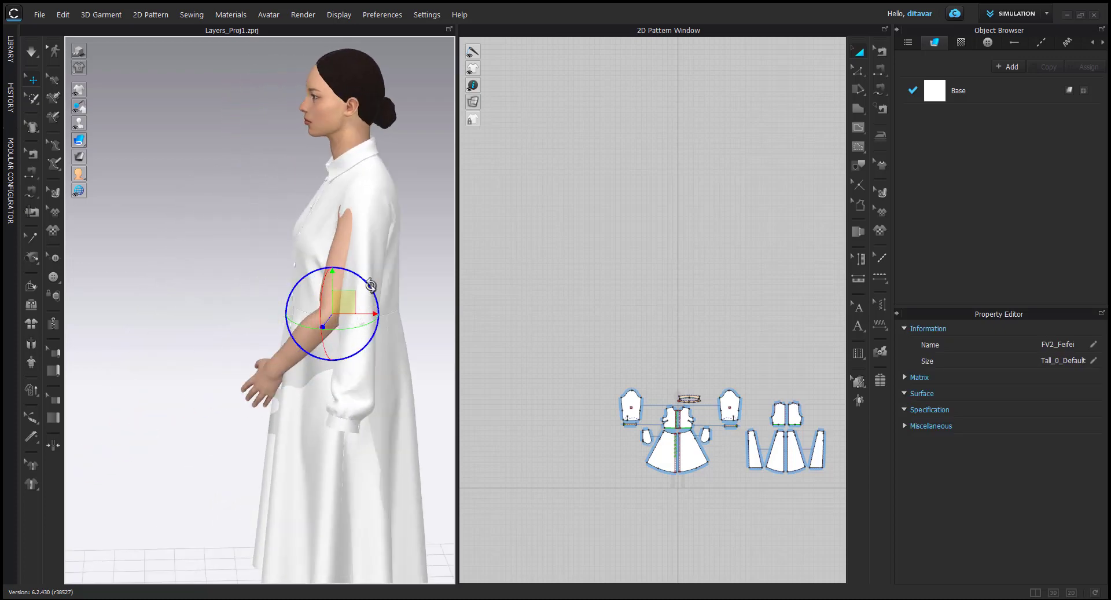
right_click_drag(373, 288, 324, 289)
Step: Rotate the left wrist joint so the hand angles down across the front of the skirt
scroll(314, 284, "down", 6)
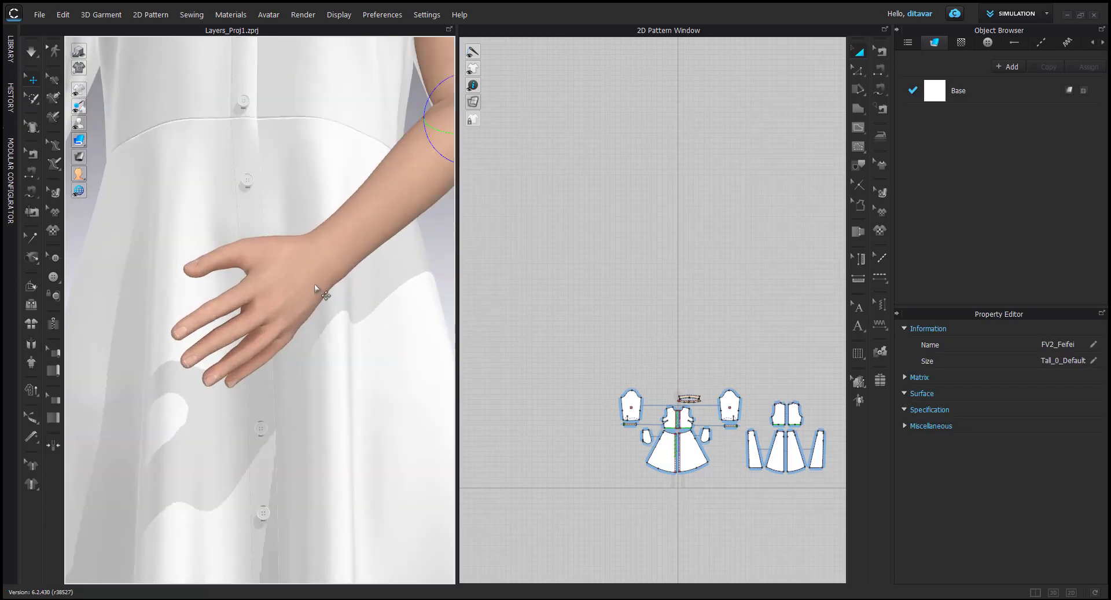
key("shift+x")
left_click(324, 262)
key("shift+x")
left_click_drag(374, 272, 411, 280)
left_click_drag(366, 236, 247, 273)
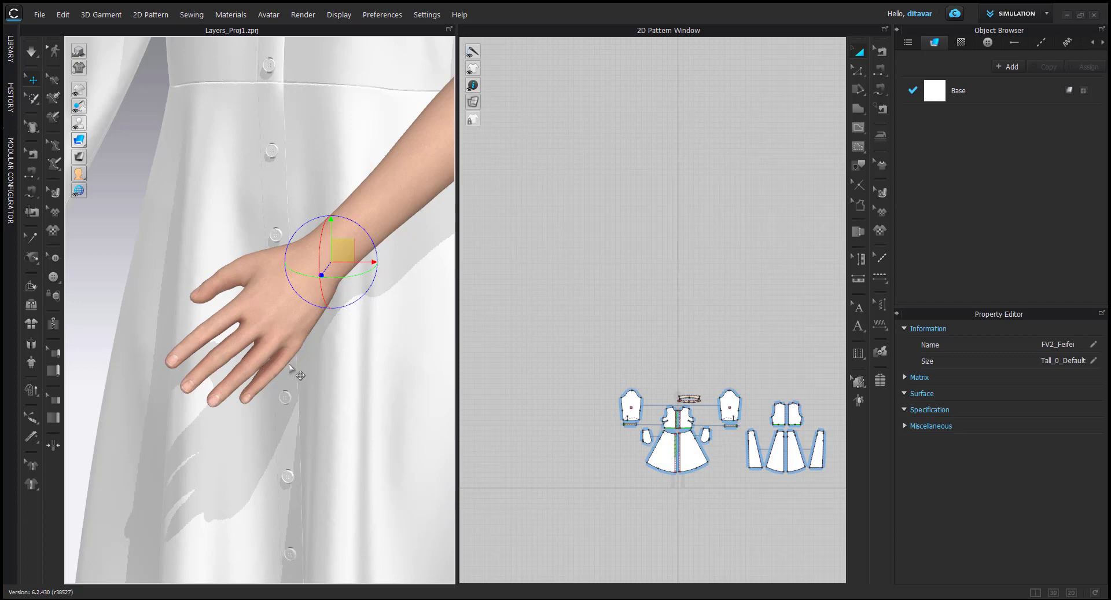
Step: Examine the posed left arm and hand against the whole dress from the front
right_click_drag(234, 332, 257, 349)
left_click(273, 339)
scroll(290, 379, "up", 5)
left_click(419, 417)
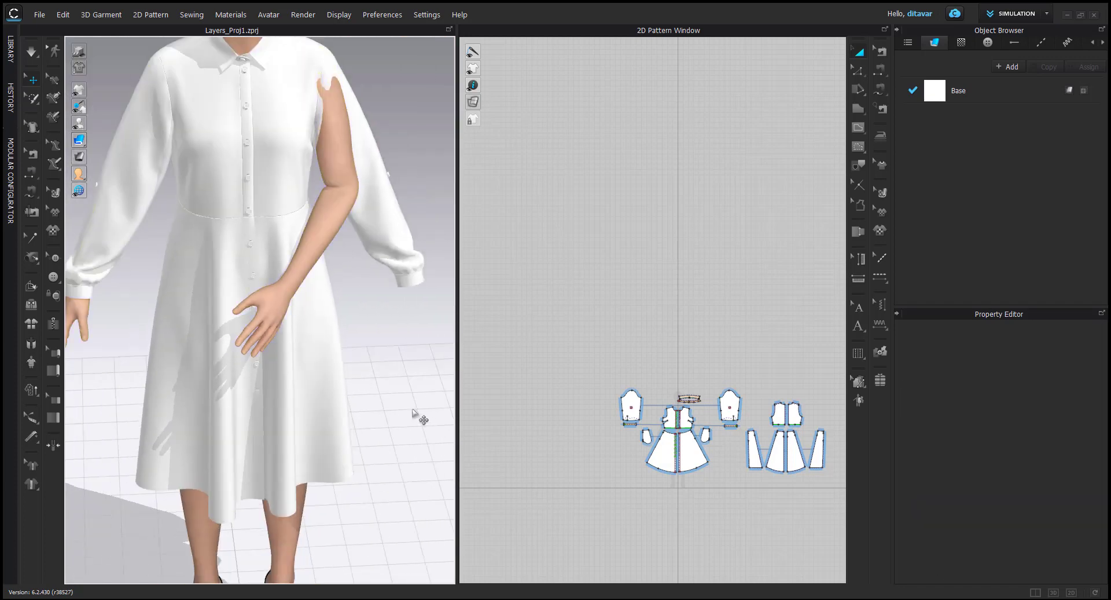
right_click_drag(419, 417, 399, 367)
scroll(400, 367, "up", 1)
middle_click_drag(399, 367, 379, 376)
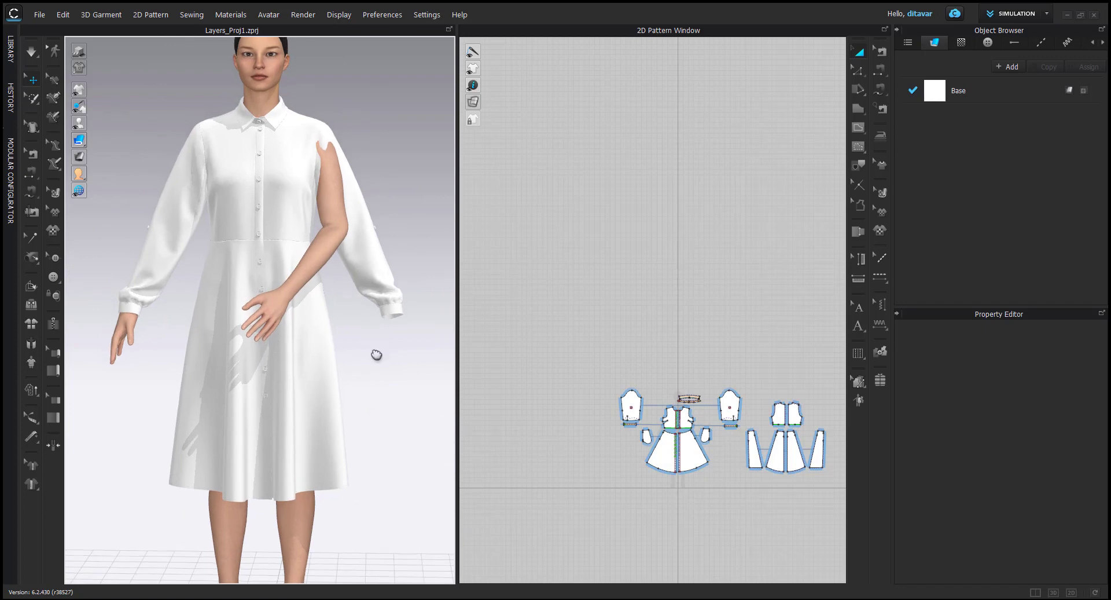
scroll(377, 354, "up", 4)
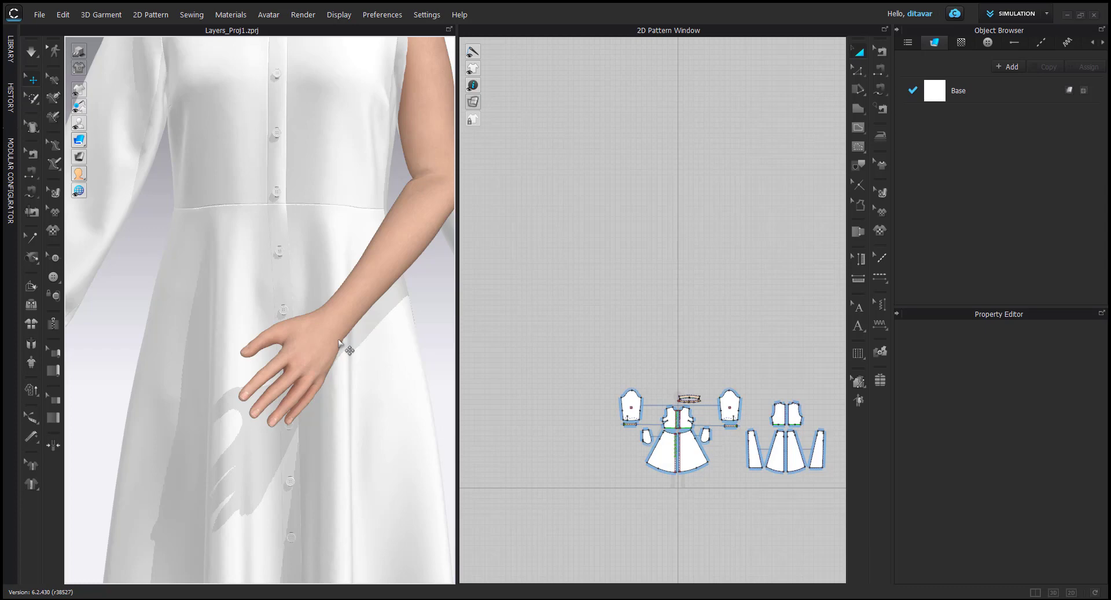
Step: Select the left wrist joint and check the hand's angle from the side and three-quarter views
key("shift+x")
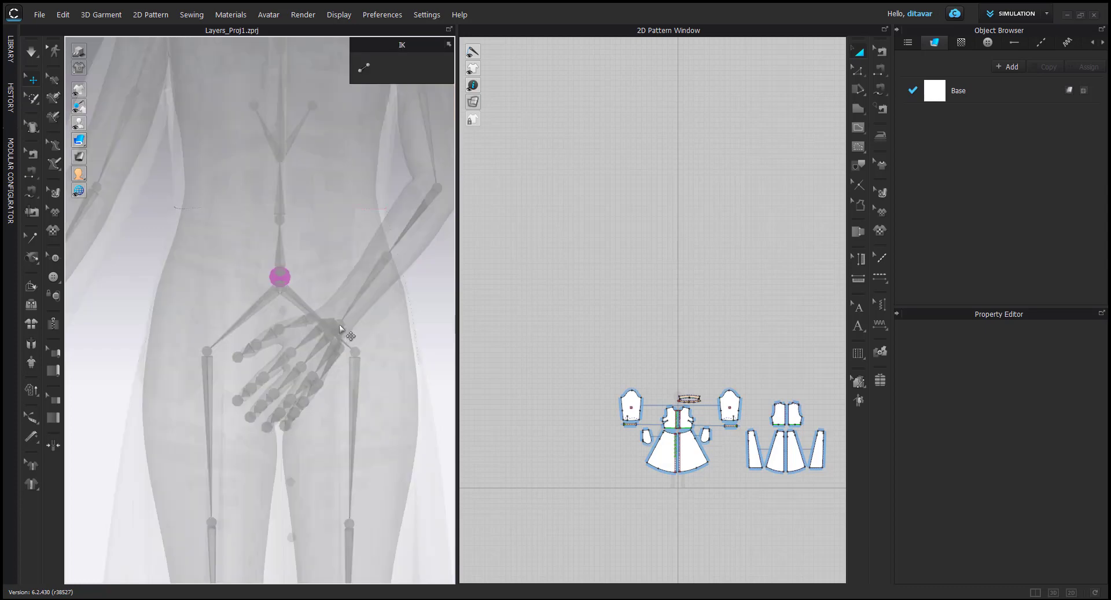
left_click(339, 324)
right_click_drag(349, 345, 377, 345)
key("2")
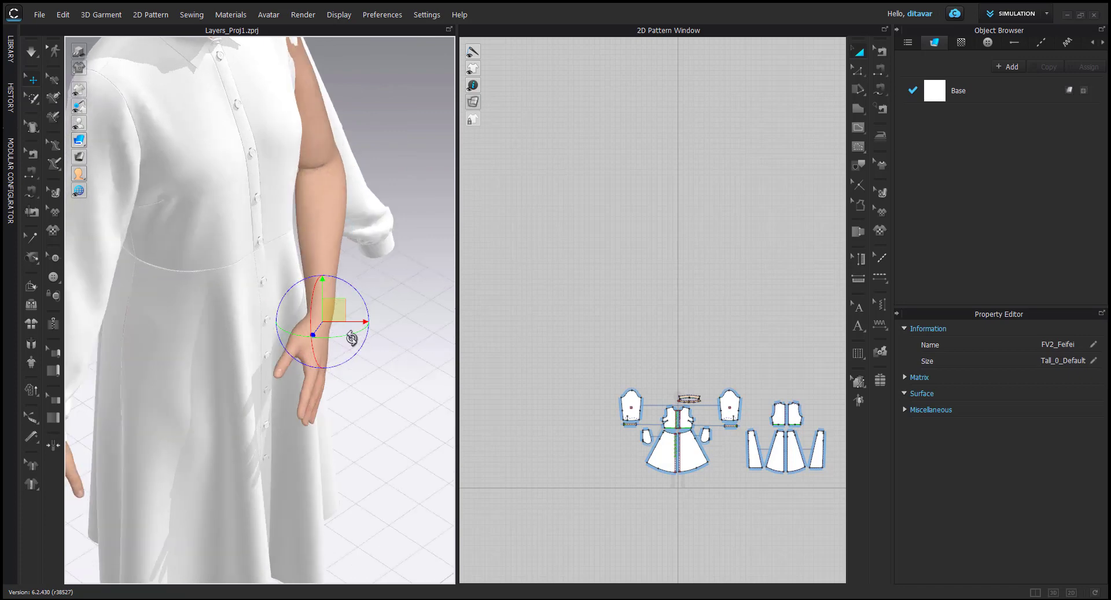
key("Escape")
right_click_drag(290, 374, 258, 339)
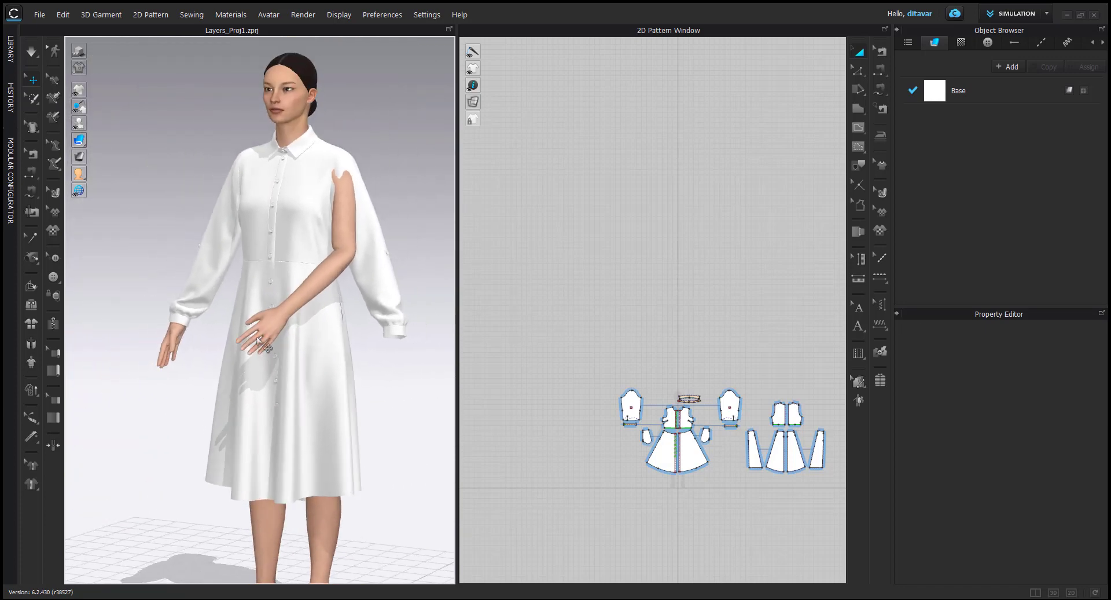
scroll(296, 317, "up", 6)
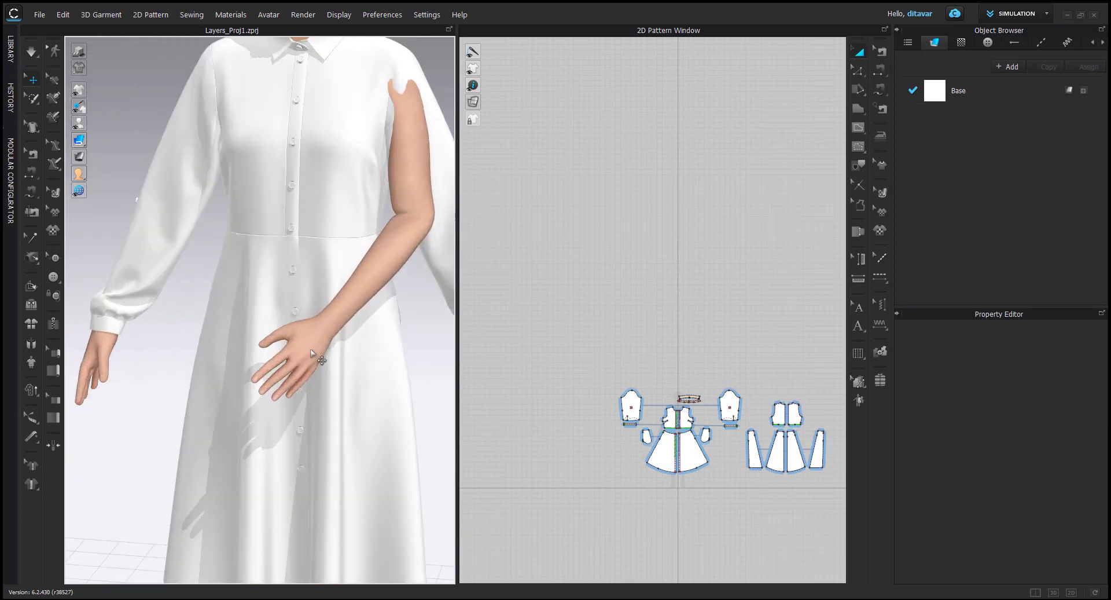
Step: Rotate the left wrist joint from the front and side so the hand turns closer to the skirt
key("shift+x")
left_click(342, 328)
key("shift+x")
scroll(332, 327, "up", 5)
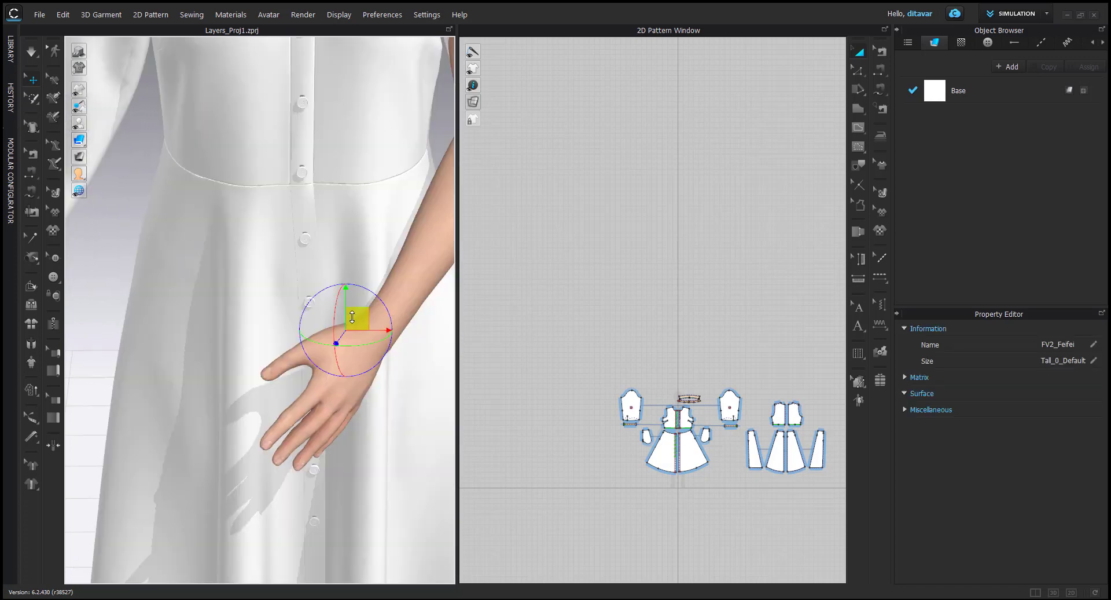
left_click_drag(333, 327, 415, 288)
right_click_drag(416, 288, 368, 339)
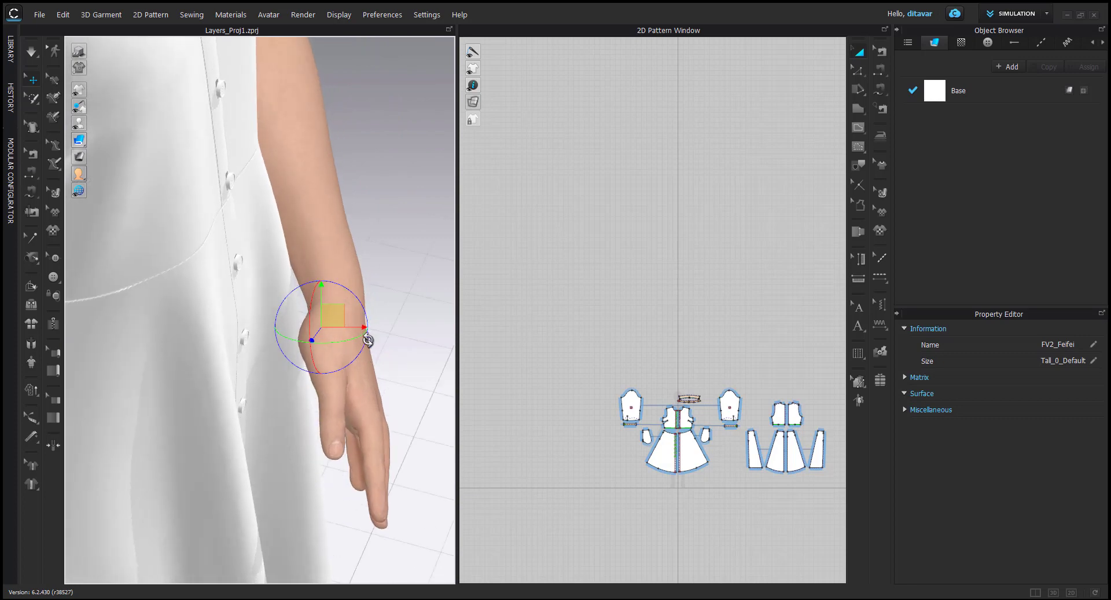
scroll(356, 333, "down", 5)
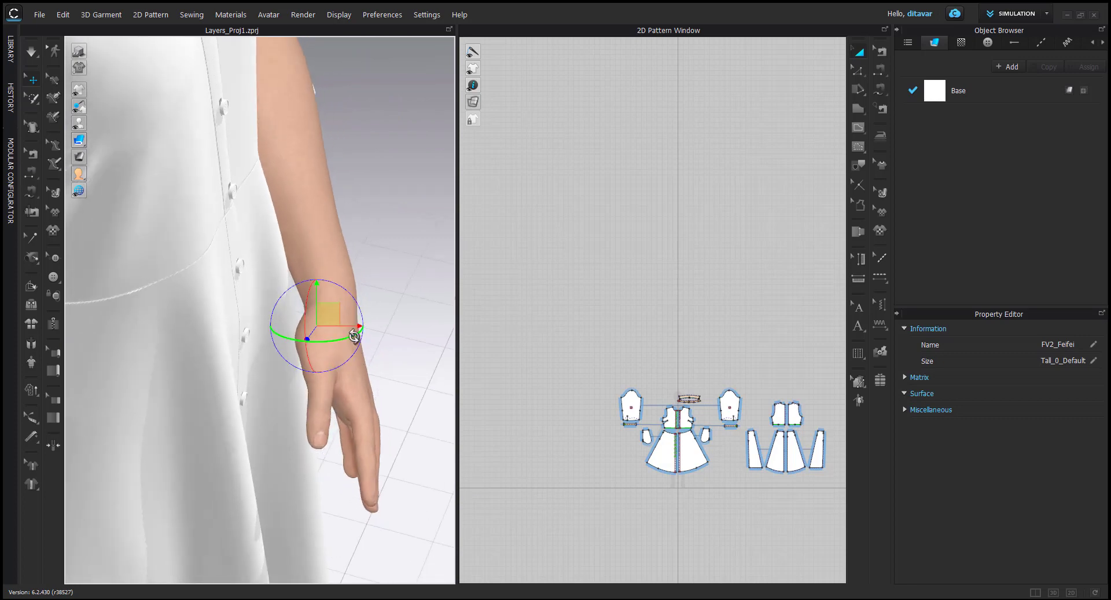
Step: Bend the left index finger at its middle joint so the fingertip curves toward the dress
key("Escape")
right_click_drag(360, 353, 219, 354)
scroll(285, 346, "up", 4)
left_click(290, 327)
key("Escape")
key("shift+x")
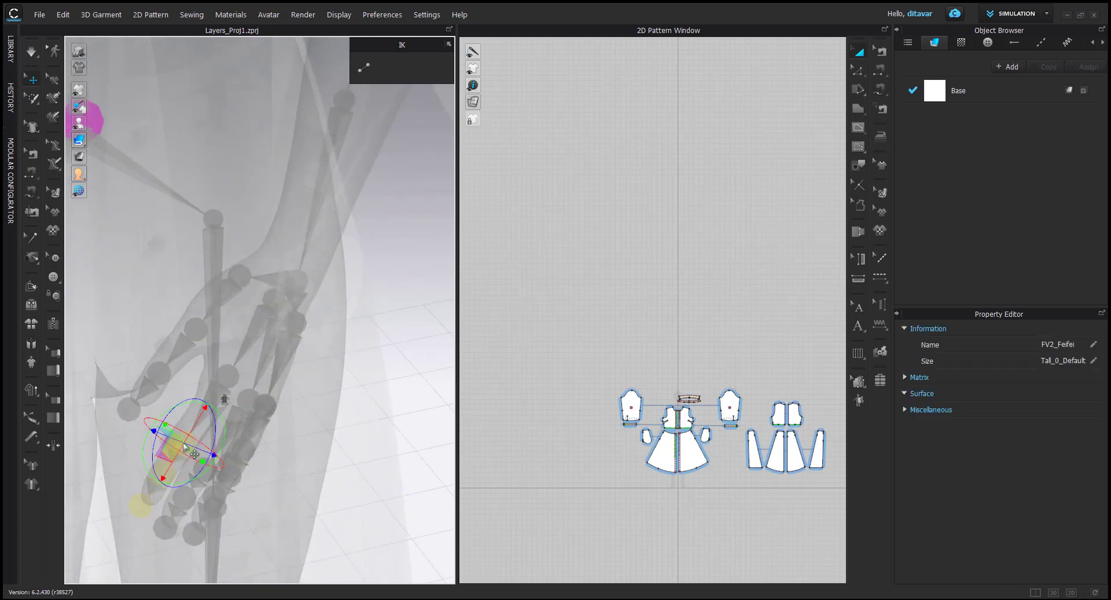
key("shift+x")
right_click_drag(194, 454, 318, 373)
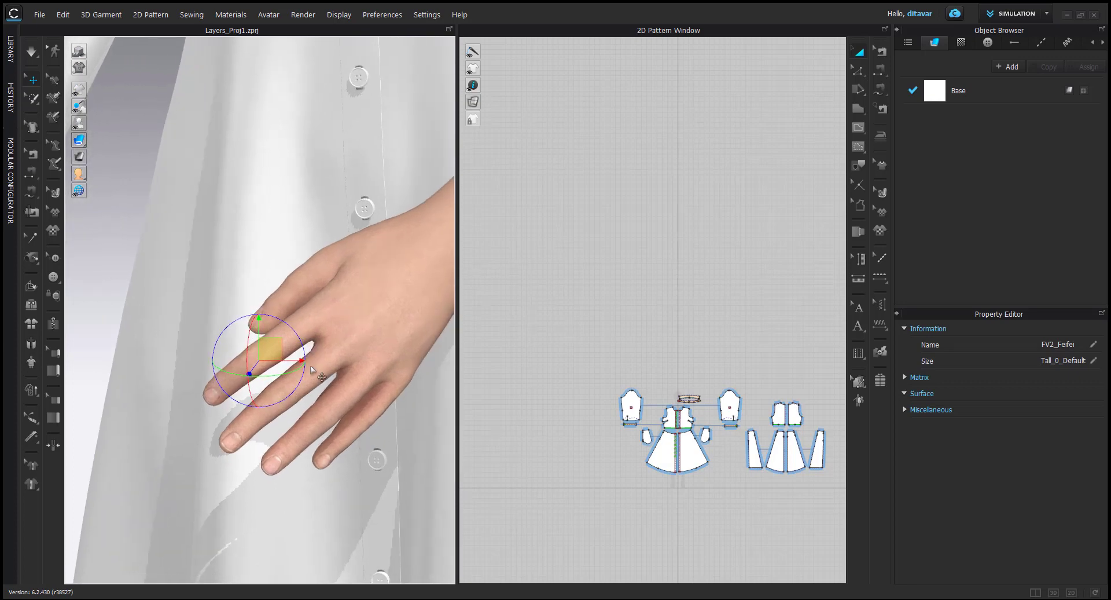
key("shift+x")
key("shift+x")
right_click_drag(283, 409, 426, 445)
right_click_drag(309, 374, 284, 324)
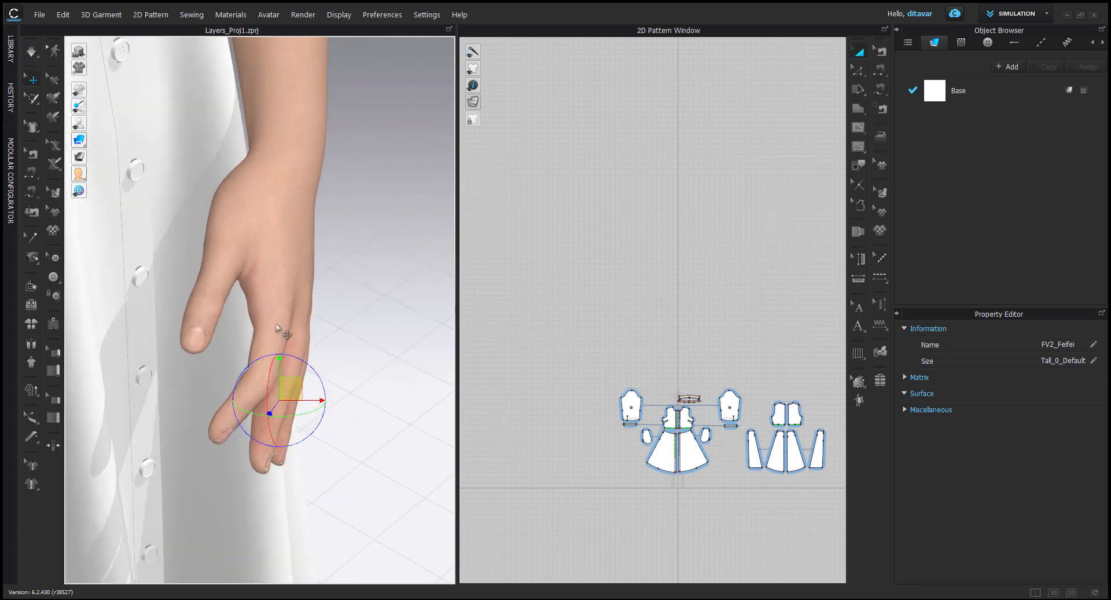
Step: Rotate the left index finger's base joint to bend the whole finger toward the dress
key("shift+x")
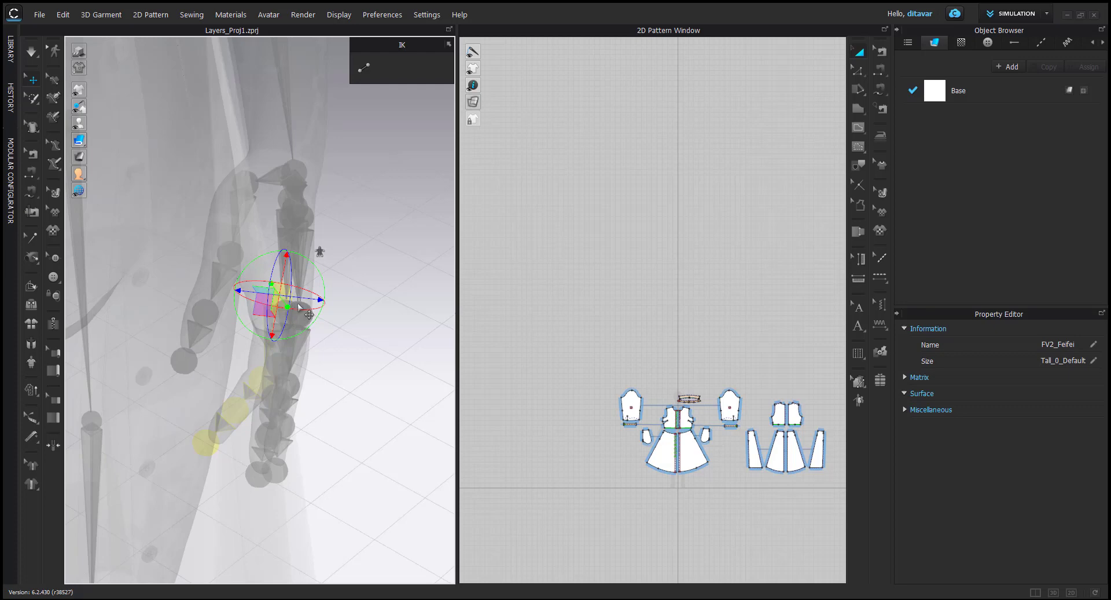
key("shift+x")
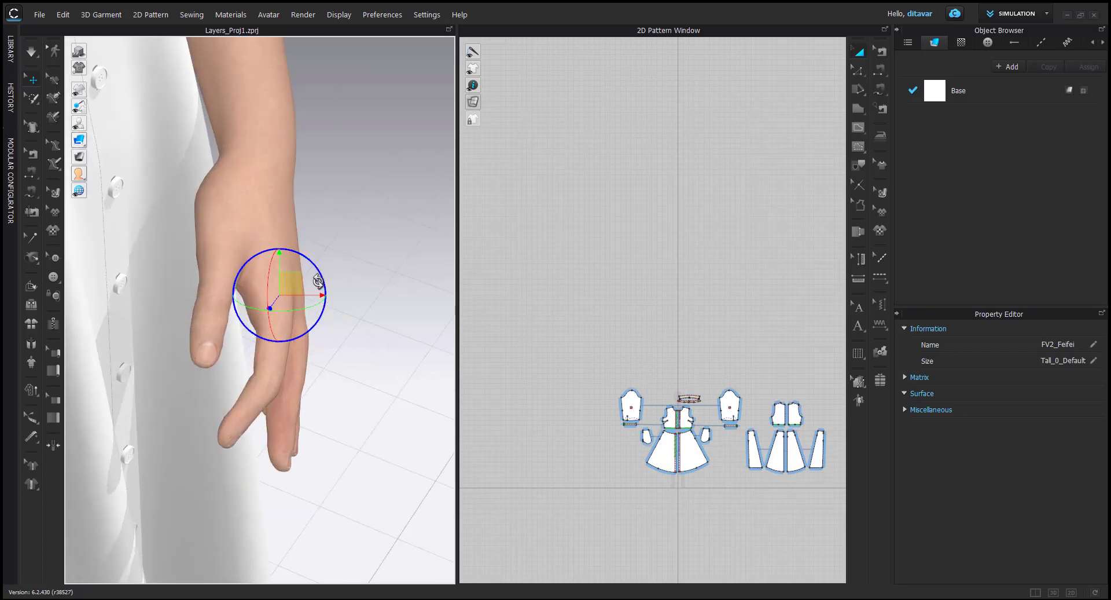
right_click_drag(316, 305, 365, 404)
scroll(307, 429, "up", 3)
left_click(305, 427)
Step: Select the left middle finger's base joint and check the finger spread from the side and front
key("shift+x")
left_click(335, 470)
key("shift+x")
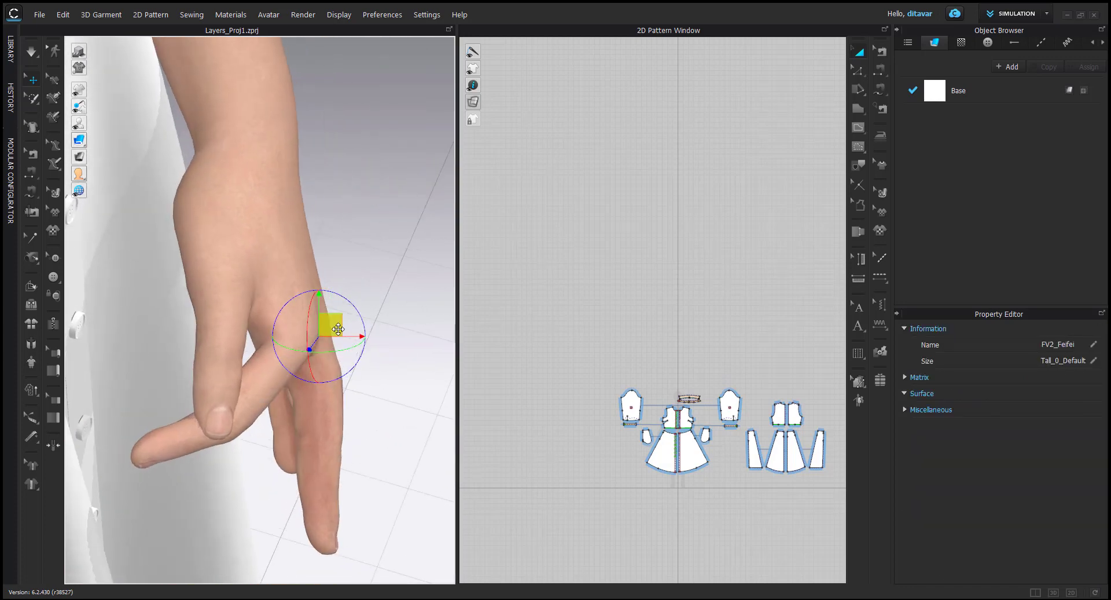
right_click_drag(338, 328, 257, 338)
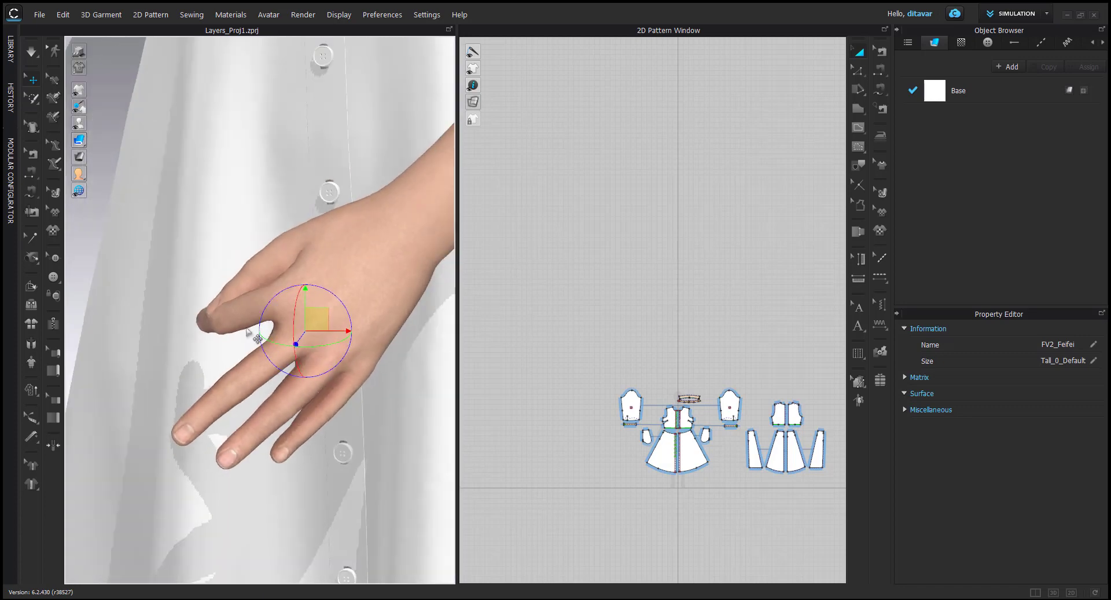
scroll(247, 329, "up", 1)
left_click(334, 360)
left_click(324, 362)
left_click(319, 362)
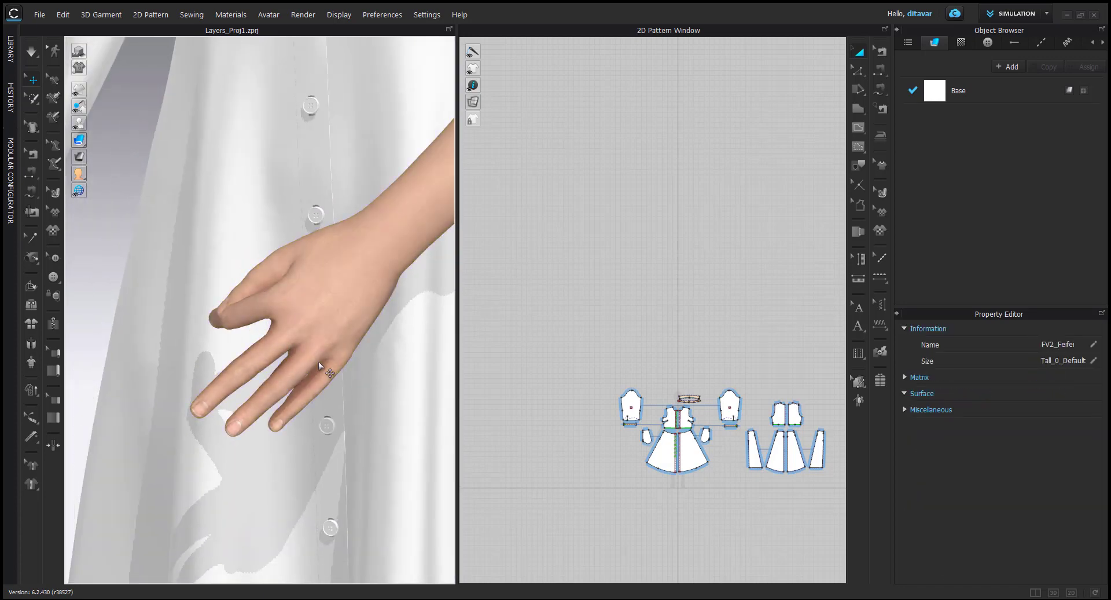
Step: Rotate the left index finger's base joint so the finger extends roughly in line with the other fingers
right_click_drag(319, 361, 165, 362)
key("shift+x")
left_click(244, 317)
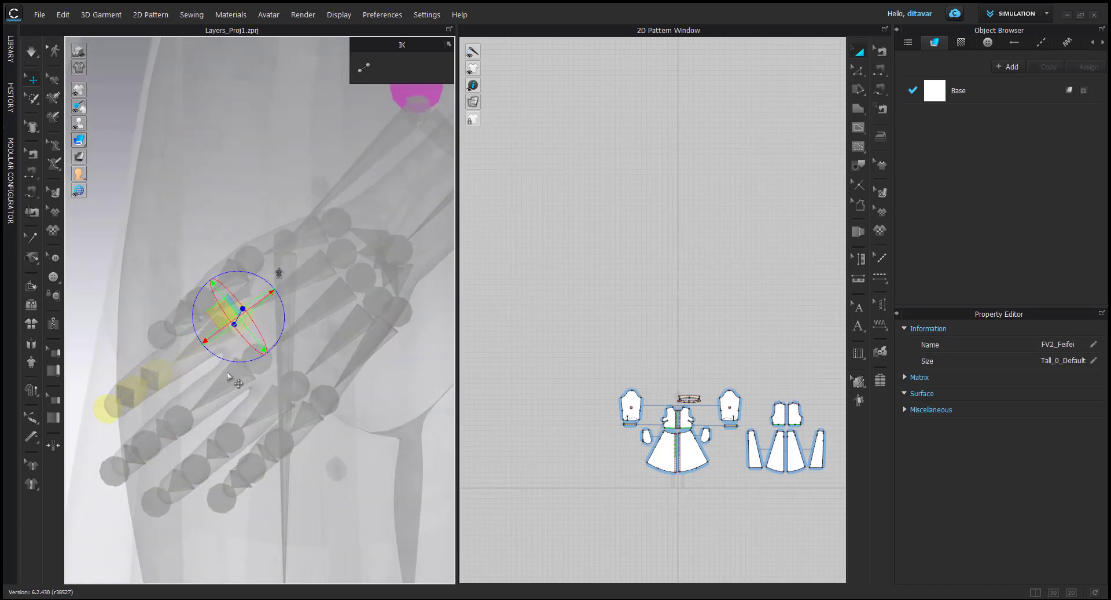
key("shift+x")
middle_click_drag(259, 361, 288, 332)
left_click(306, 337)
right_click_drag(306, 337, 267, 307)
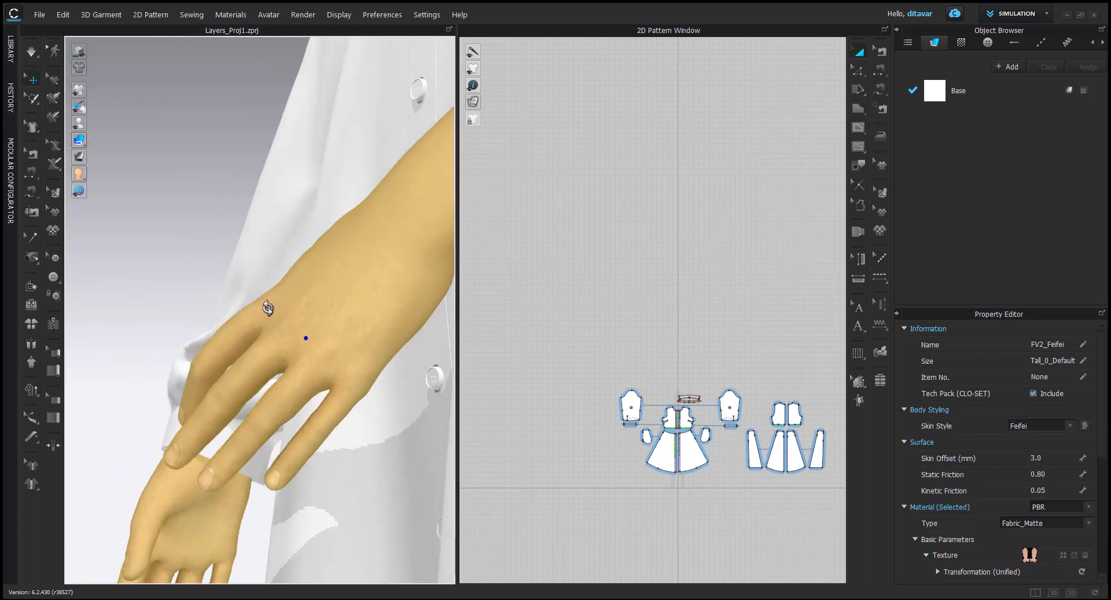
Step: Select the left little finger's base joint in X-ray view and rotate the finger slightly
key("shift+x")
left_click(345, 377)
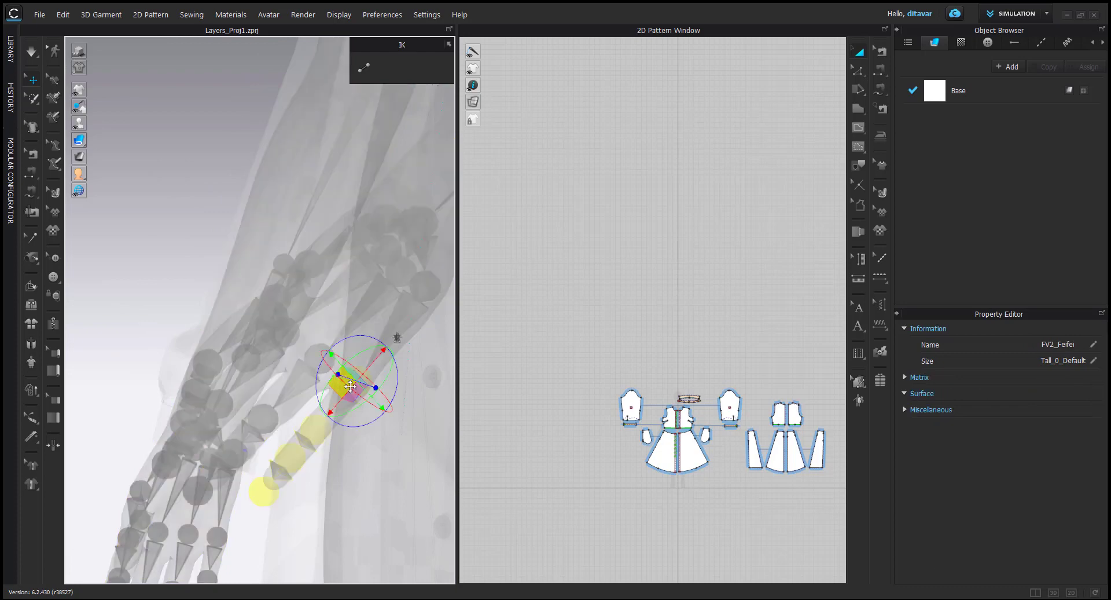
key("shift+x")
right_click_drag(280, 349, 323, 356)
left_click_drag(322, 355, 307, 399)
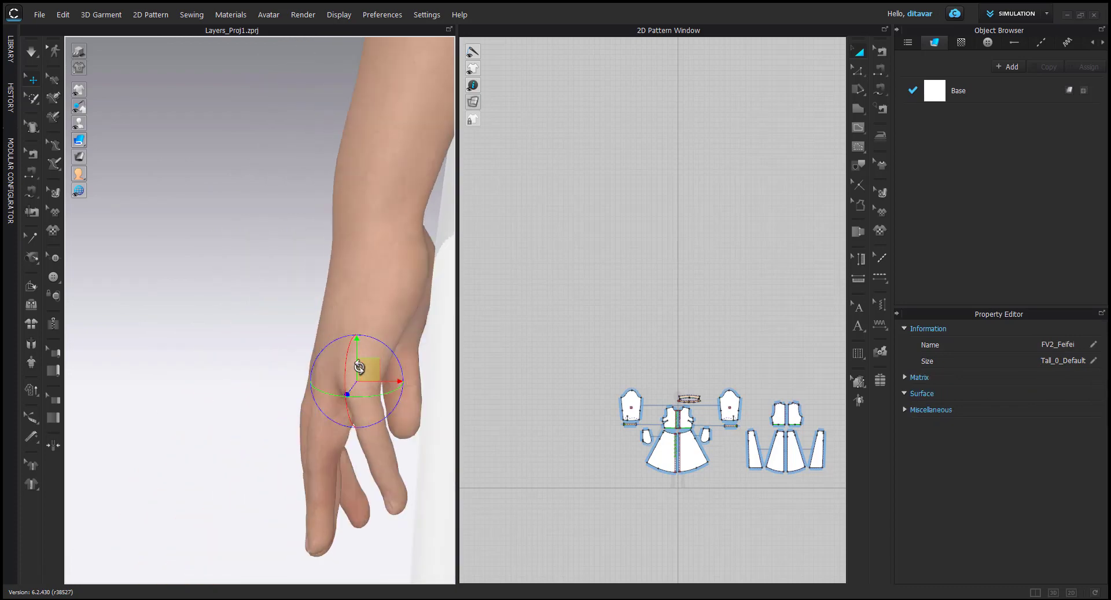
Step: Rotate the next joint of the left little finger to refine its bend and review the hand from the front
key("shift+x")
key("shift+x")
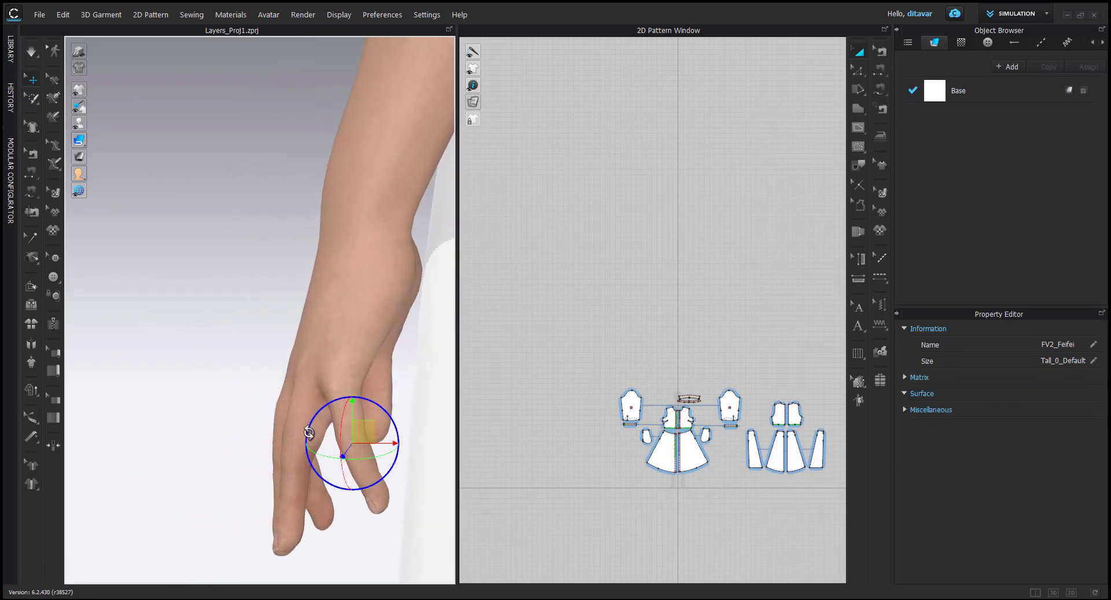
right_click_drag(309, 433, 342, 451)
left_click(241, 470)
scroll(240, 471, "down", 3)
right_click_drag(241, 470, 290, 466)
scroll(278, 446, "up", 5)
Step: Select the left ring finger's base joint in X-ray view and rotate the finger slightly from the side
key("shift+x")
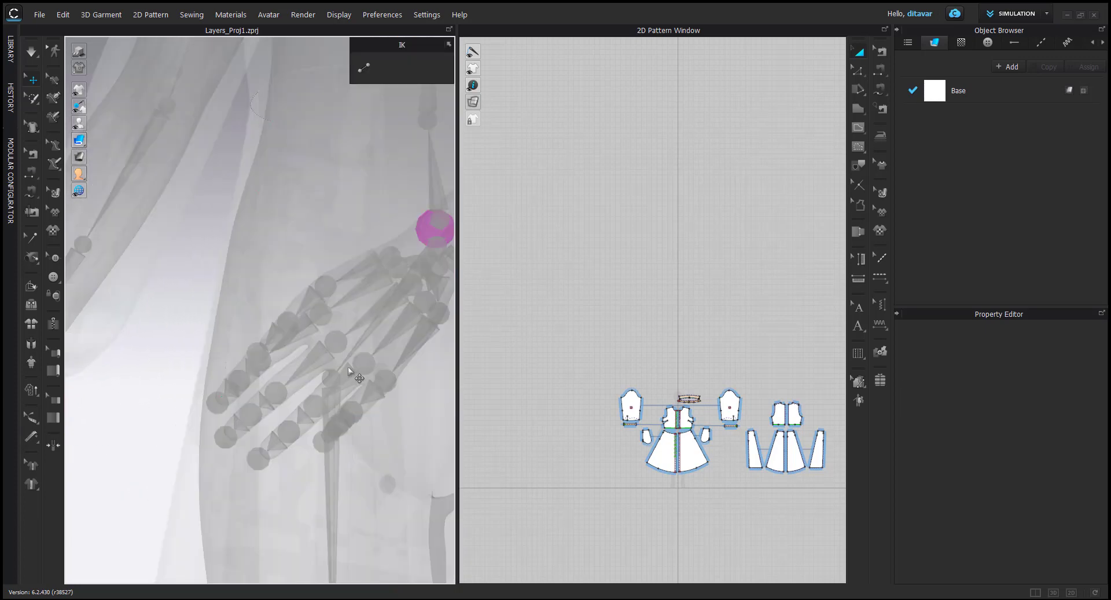
left_click(348, 367)
key("shift+x")
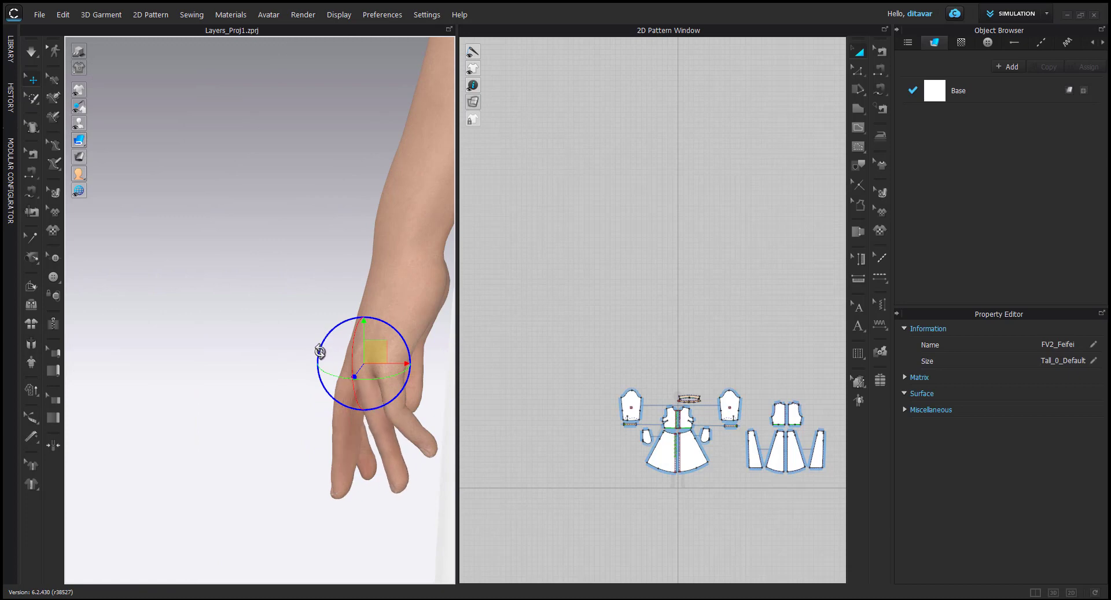
left_click_drag(320, 352, 315, 343)
Step: Select the left ring finger's middle joint in X-ray view and adjust its bend, checking the fingers from the front
key("shift+x")
left_click(358, 439)
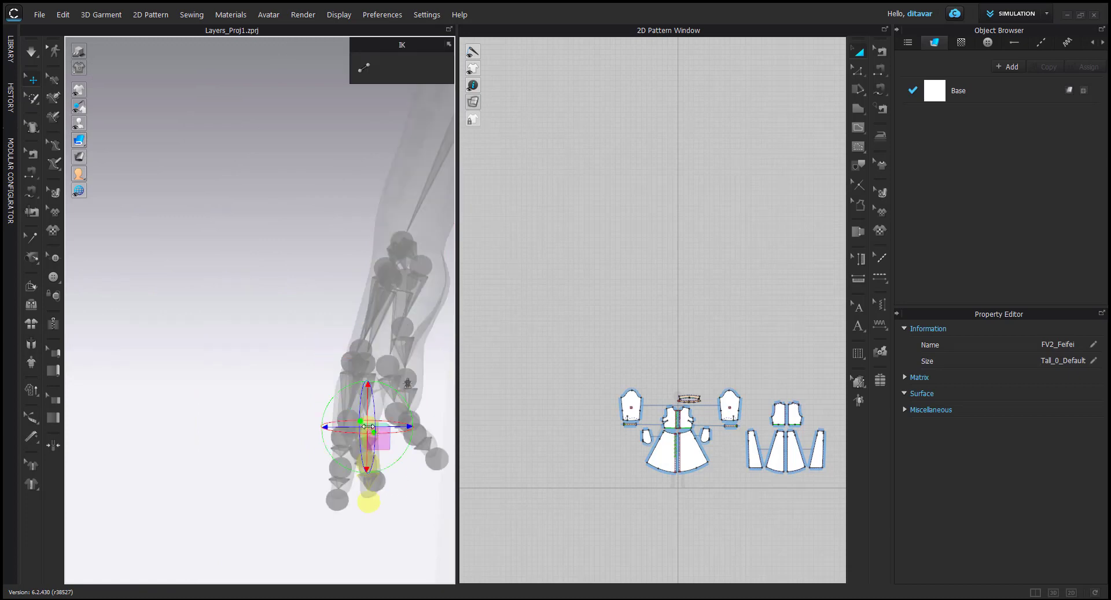
key("shift+x")
key("shift+x")
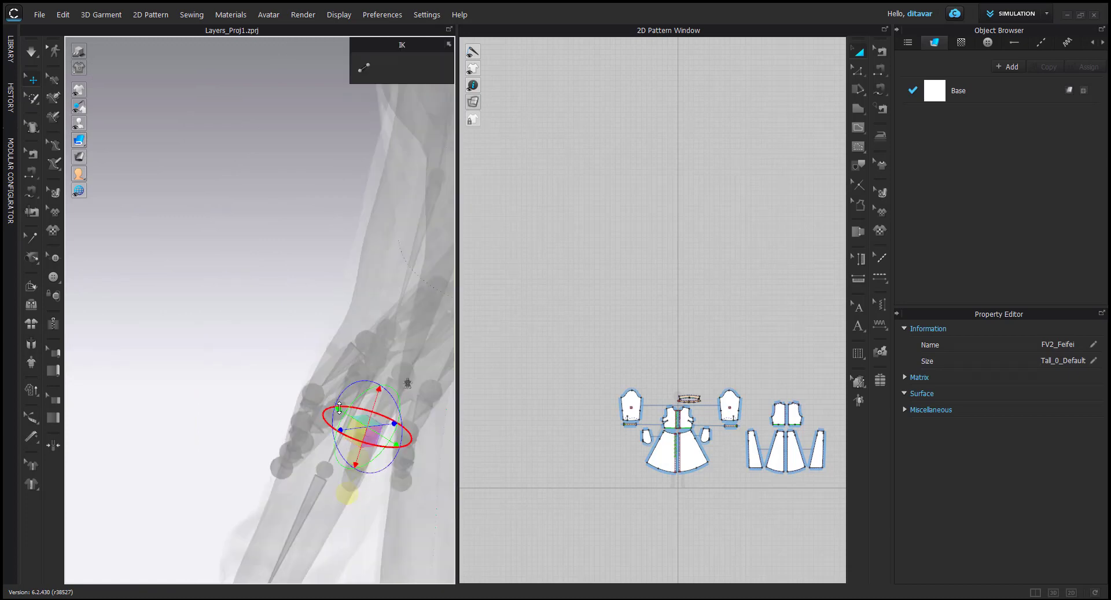
left_click(323, 421)
key("shift+x")
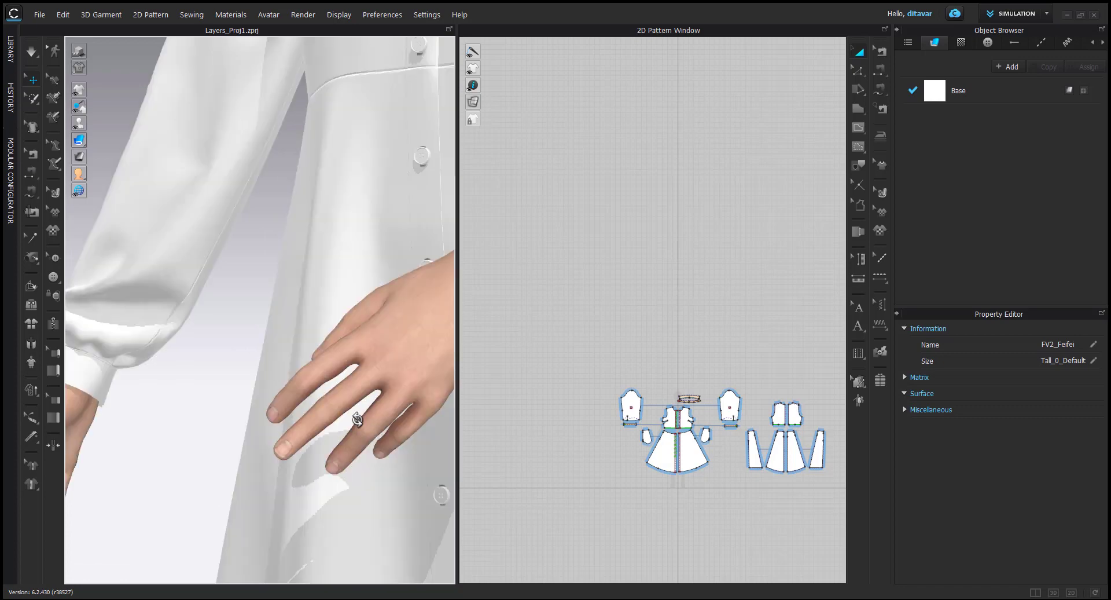
Step: Rotate the middle joints of the remaining left fingers from the side so they bend evenly
key("shift+x")
left_click(322, 416)
scroll(322, 415, "up", 6)
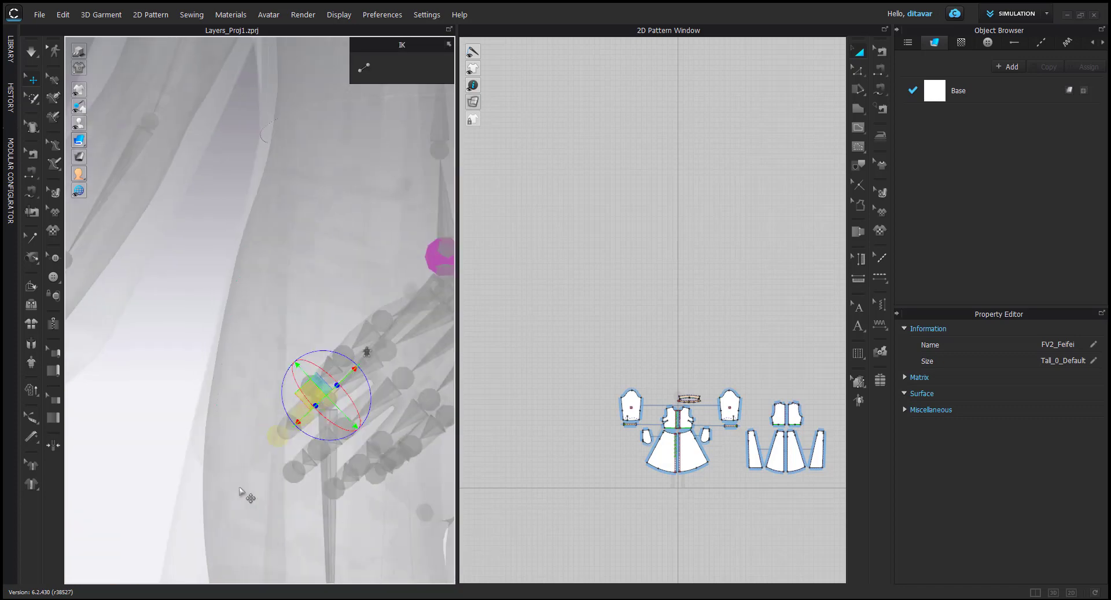
left_click(347, 431)
key("shift+x")
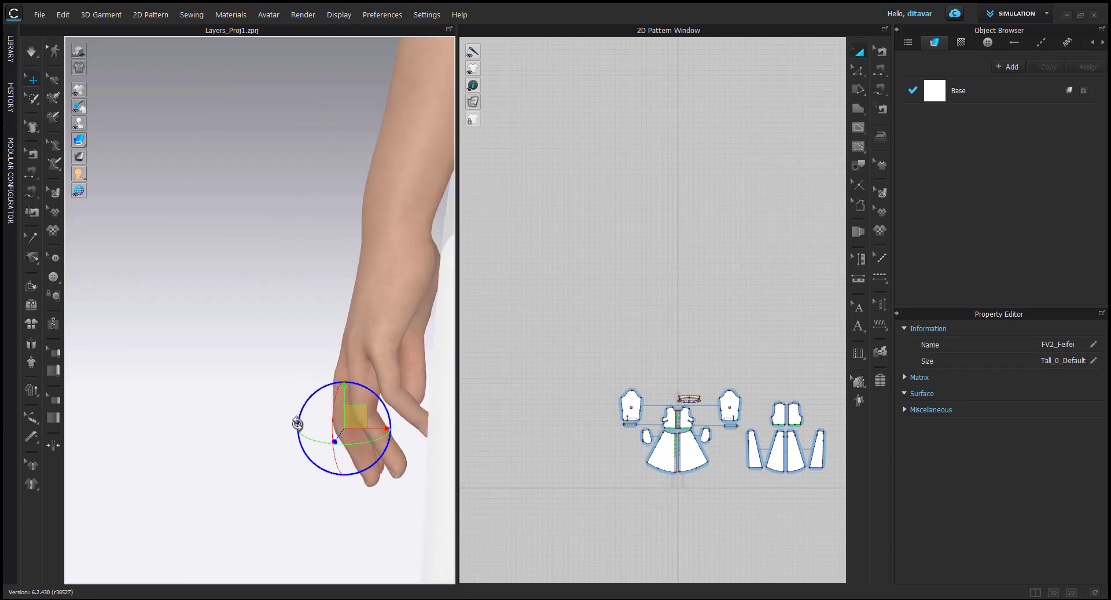
left_click_drag(297, 423, 414, 485)
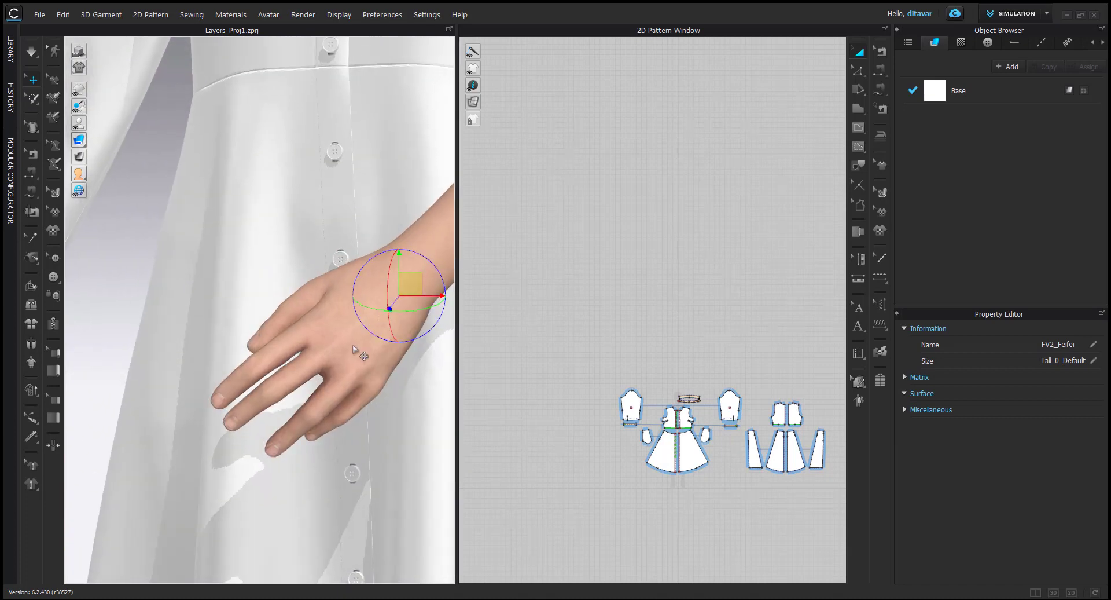
Step: Rotate the left ring and little fingers sideways to bring them closer to the middle finger
left_click(354, 349)
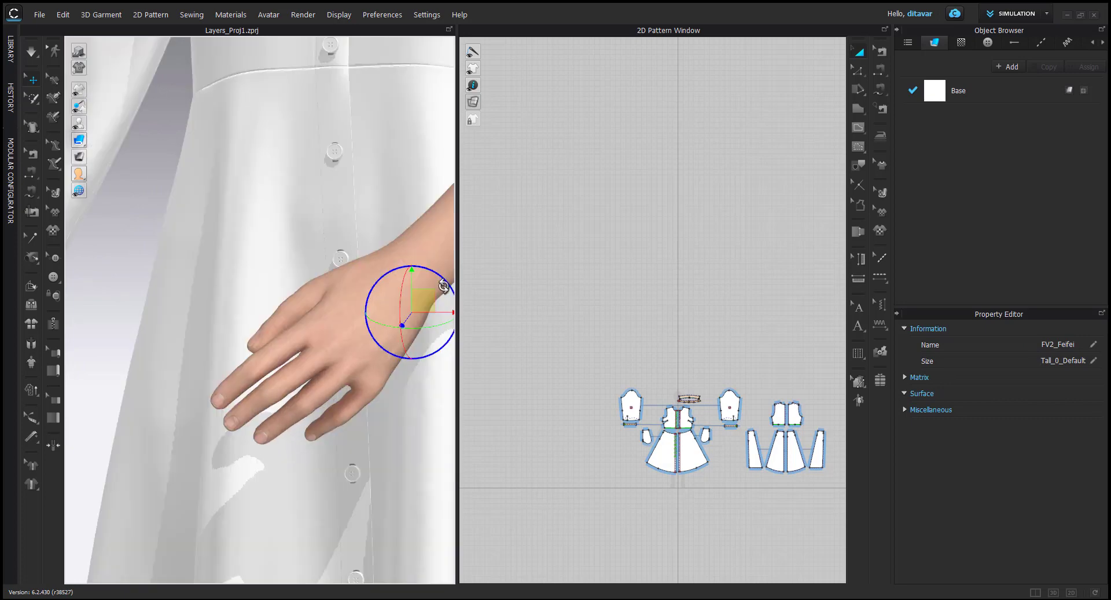
left_click_drag(347, 340, 322, 345)
left_click(322, 345)
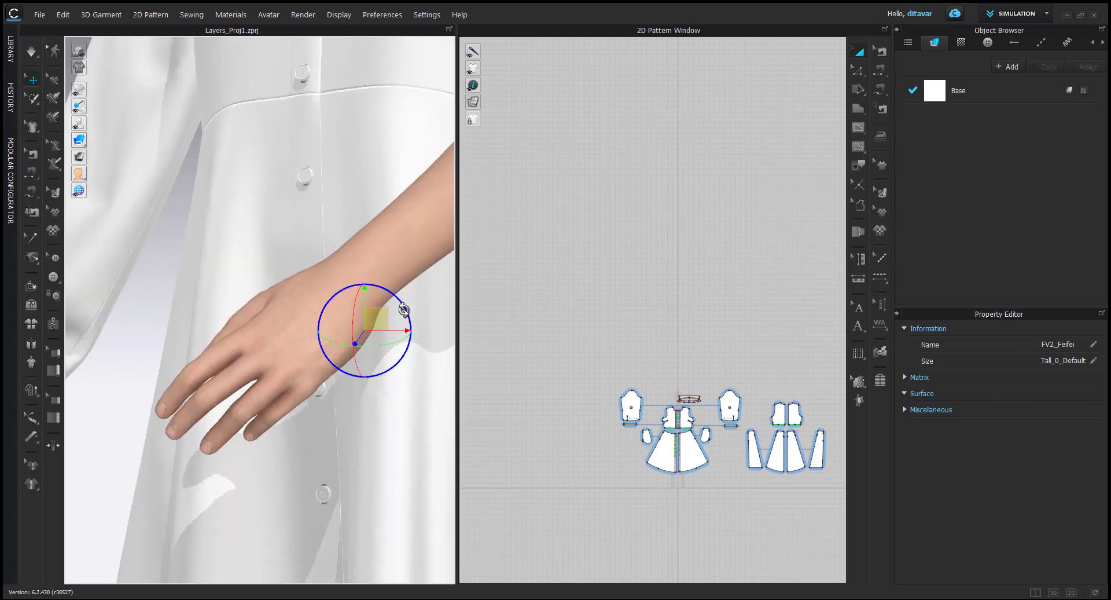
Step: Rotate the left elbow joint to lower the forearm and bring the hand closer to the front of the dress
scroll(402, 310, "down", 10)
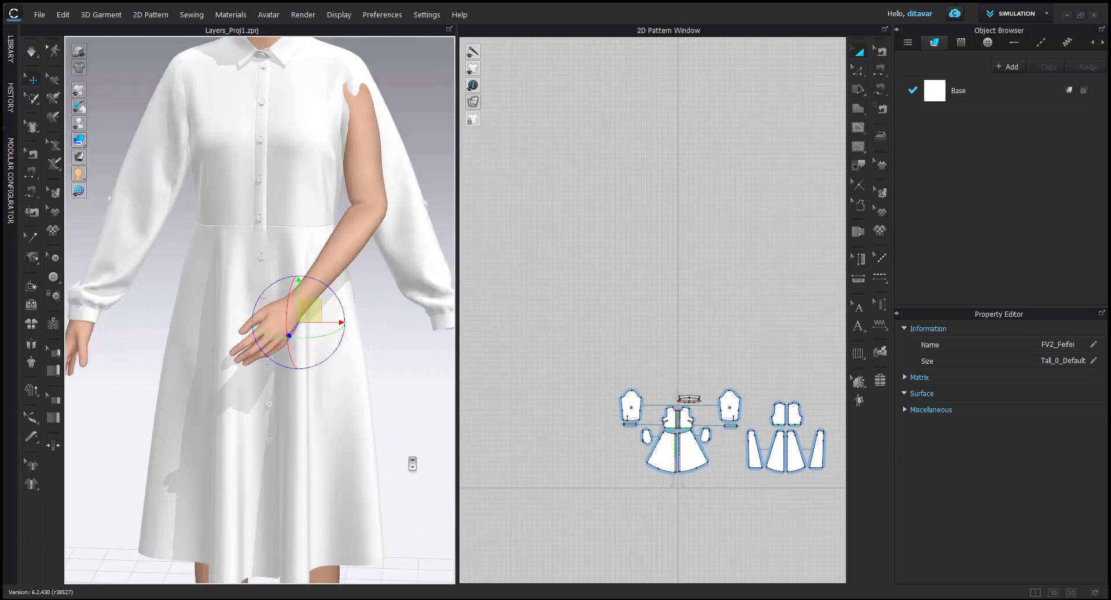
left_click(350, 240)
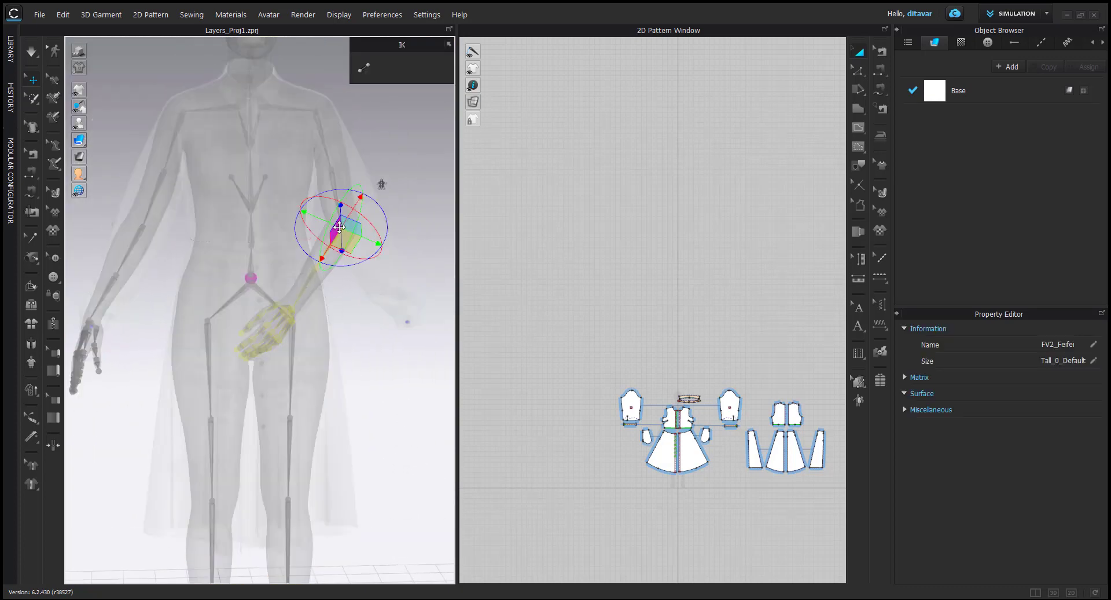
left_click_drag(362, 190, 345, 185)
right_click_drag(346, 185, 414, 217)
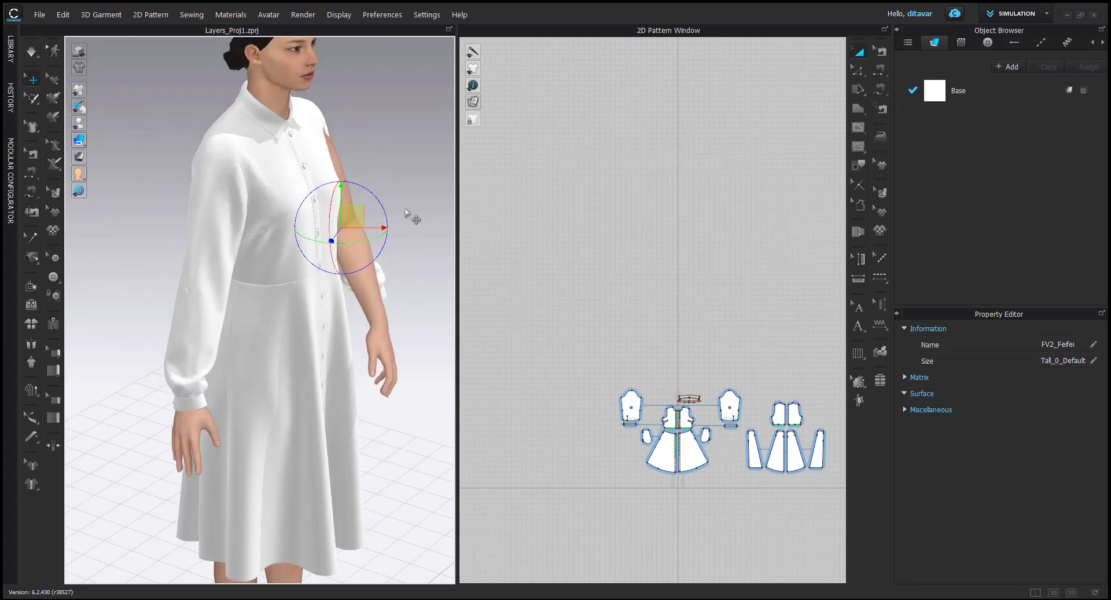
left_click_drag(378, 205, 381, 214)
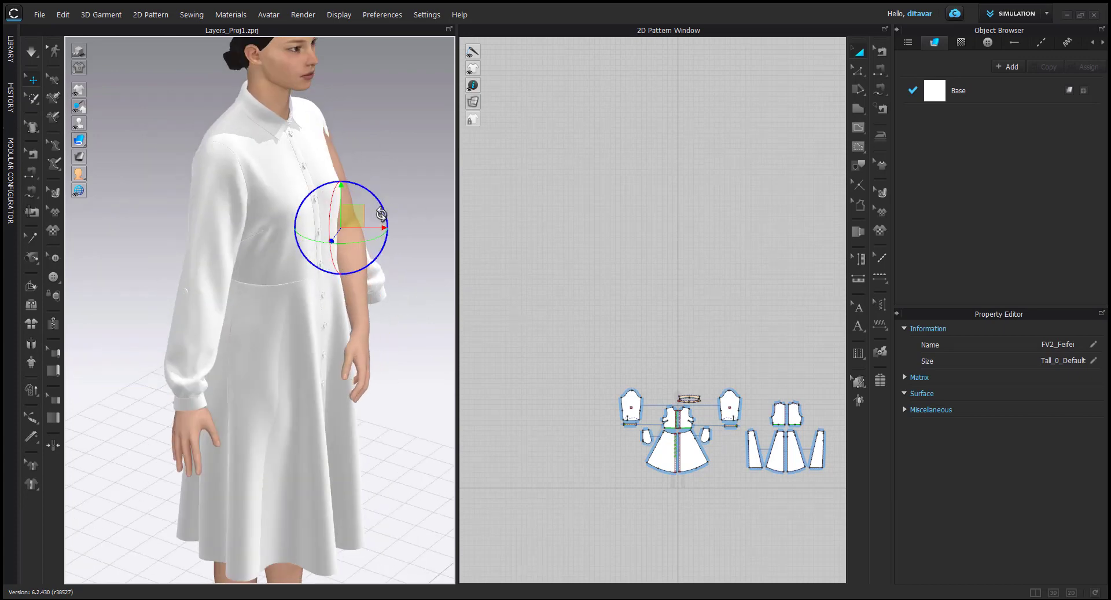
right_click_drag(381, 214, 360, 394)
left_click(359, 396)
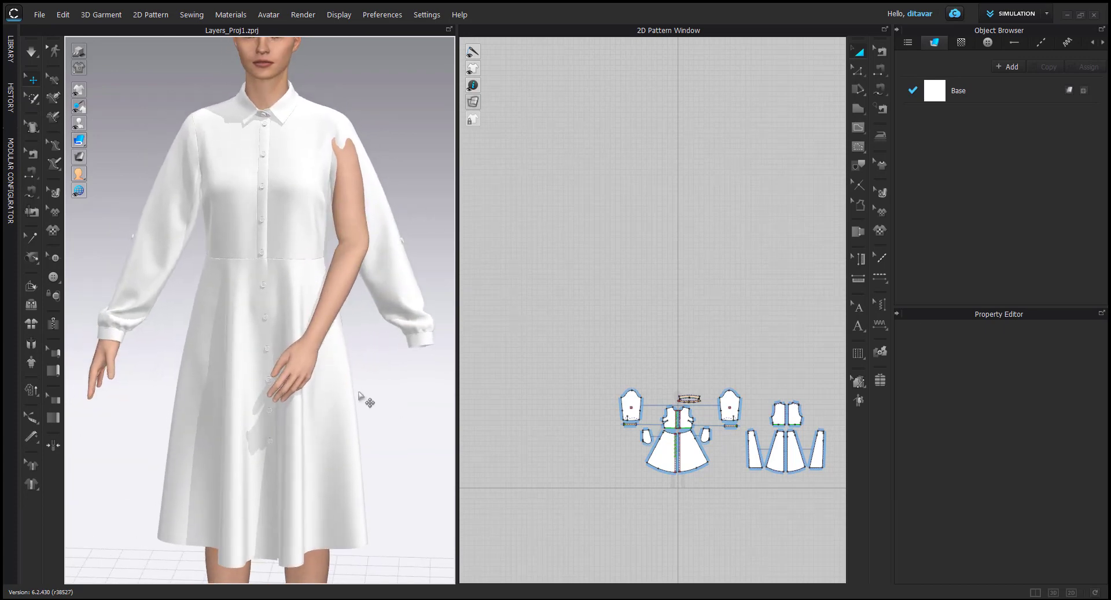
Step: Select a left finger knuckle joint in X-ray view and bend the finger toward the dress from the side
scroll(359, 396, "up", 10)
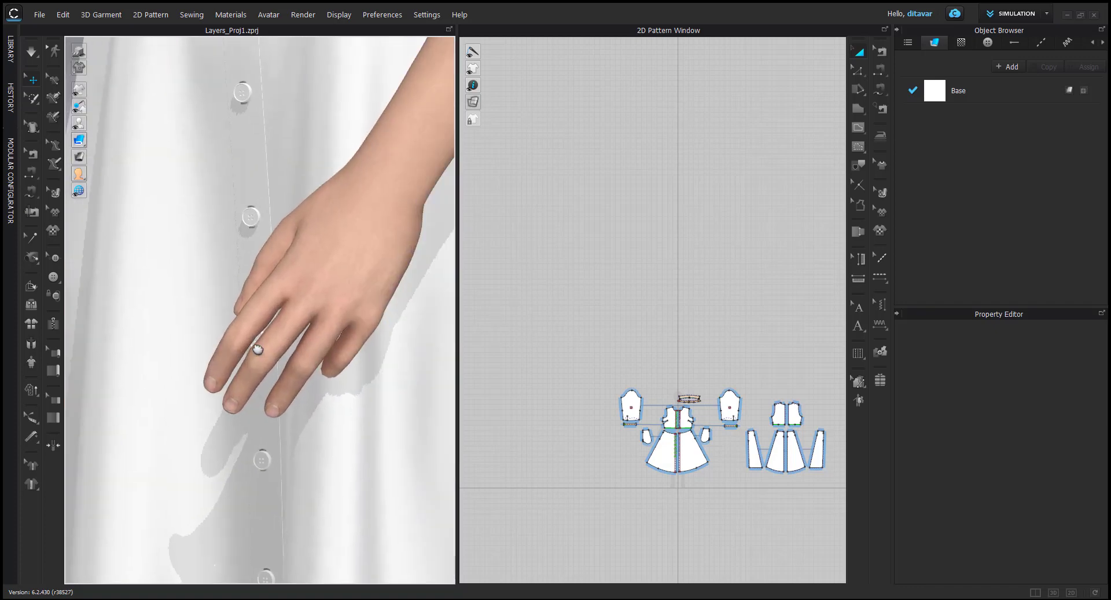
left_click(258, 349)
right_click_drag(310, 308, 235, 298)
key("shift+x")
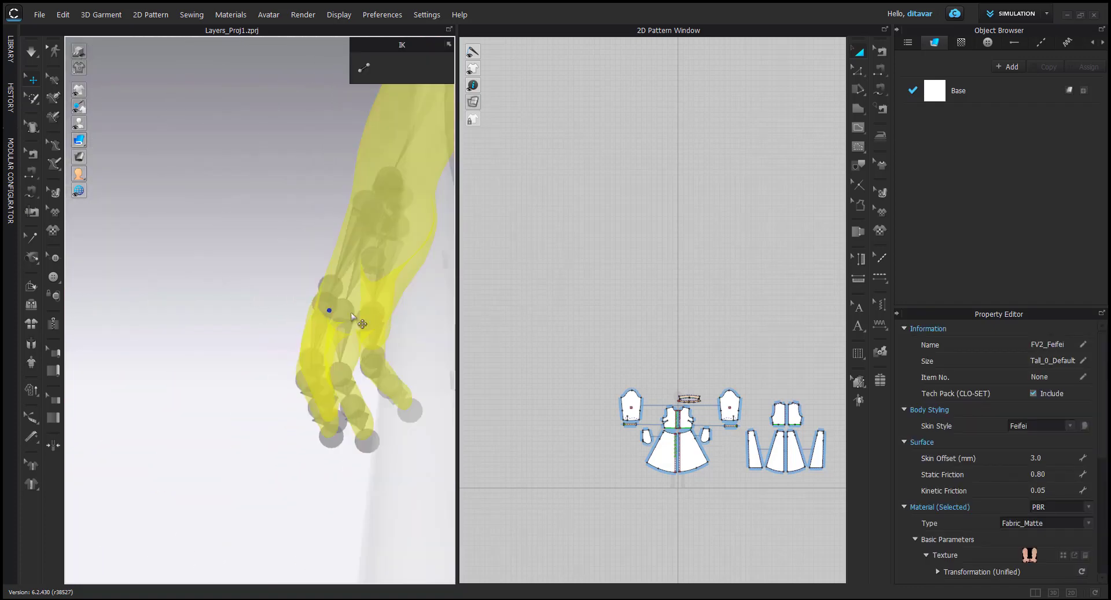
scroll(351, 315, "down", 3)
left_click(335, 311)
key("shift+x")
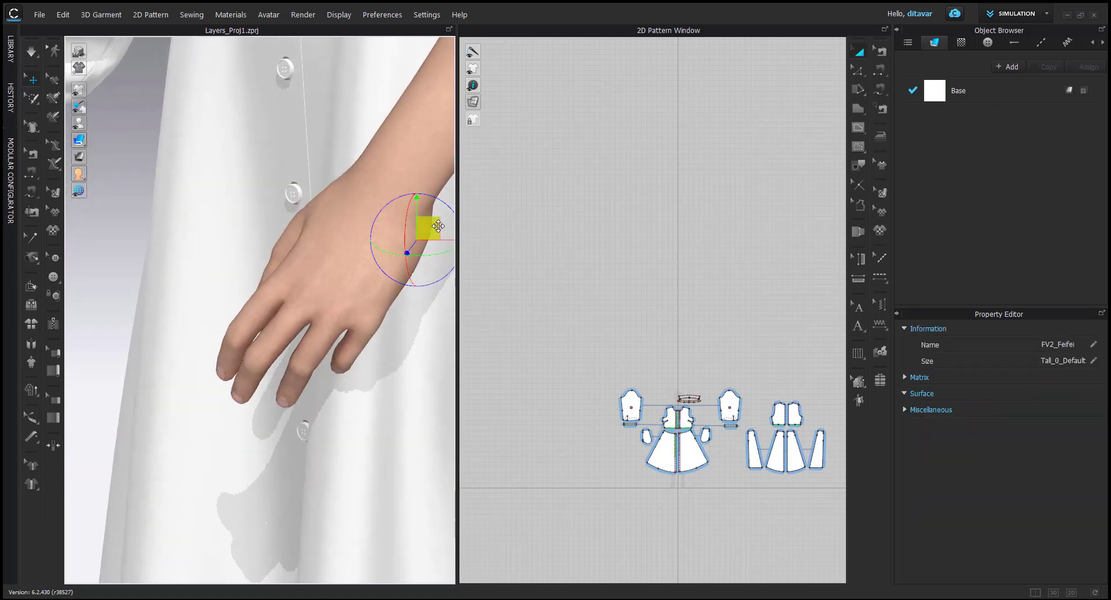
scroll(381, 334, "down", 3)
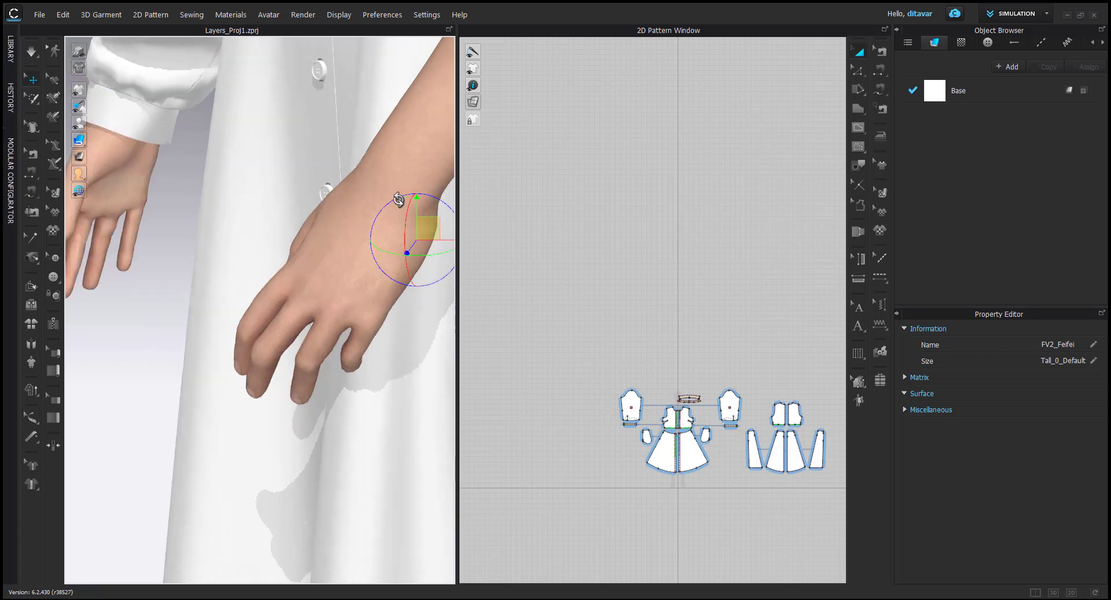
Step: Select the left little finger's middle joint in X-ray view and rotate it to straighten the finger
key("shift+x")
right_click_drag(381, 335, 381, 349)
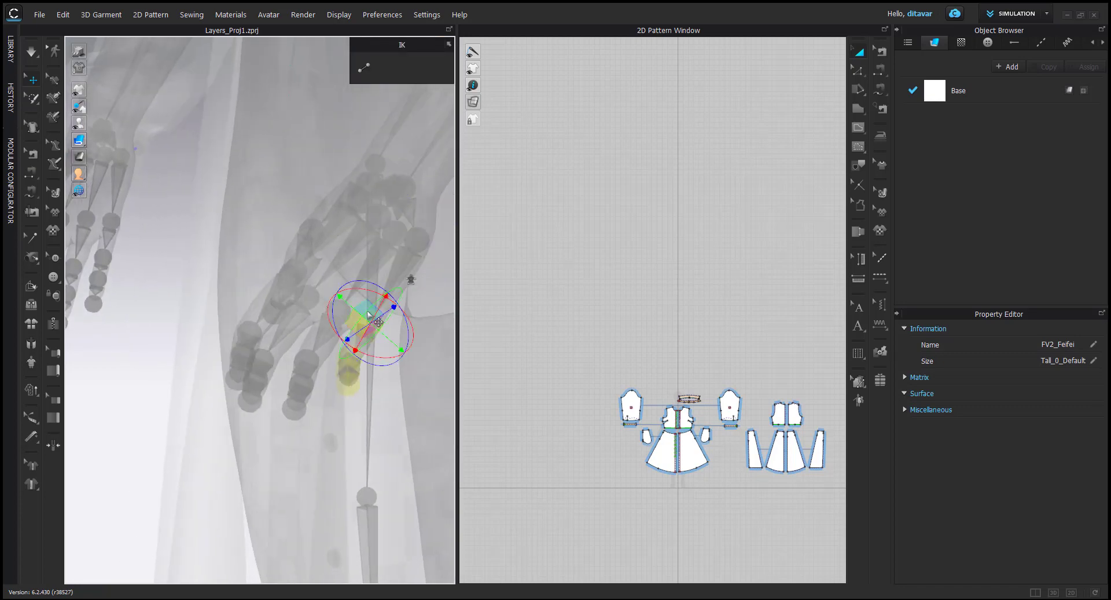
key("shift+x")
scroll(370, 319, "up", 3)
left_click_drag(394, 282, 356, 364)
right_click_drag(356, 363, 387, 339)
scroll(332, 336, "up", 3)
Step: Rotate the left little finger's middle joint sideways so the finger lines up with the ring finger
key("shift+x")
left_click(362, 360)
key("shift+x")
left_click_drag(385, 321, 388, 328)
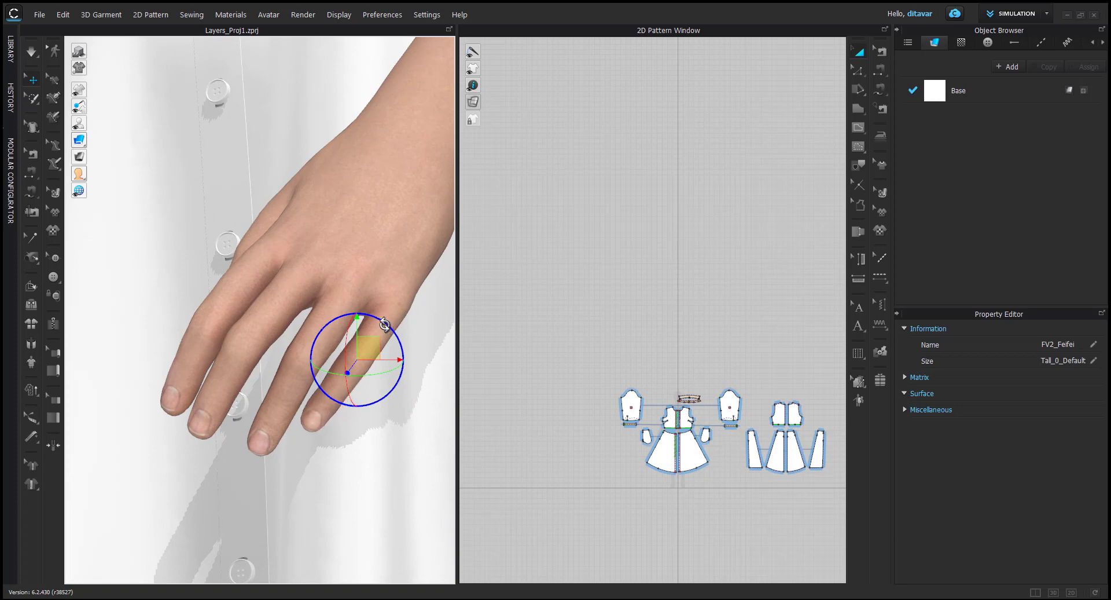
scroll(384, 324, "down", 2)
right_click_drag(382, 328, 370, 357)
Step: Rotate the left ring finger's base joint sideways to move the finger closer to the middle finger
left_click(265, 319)
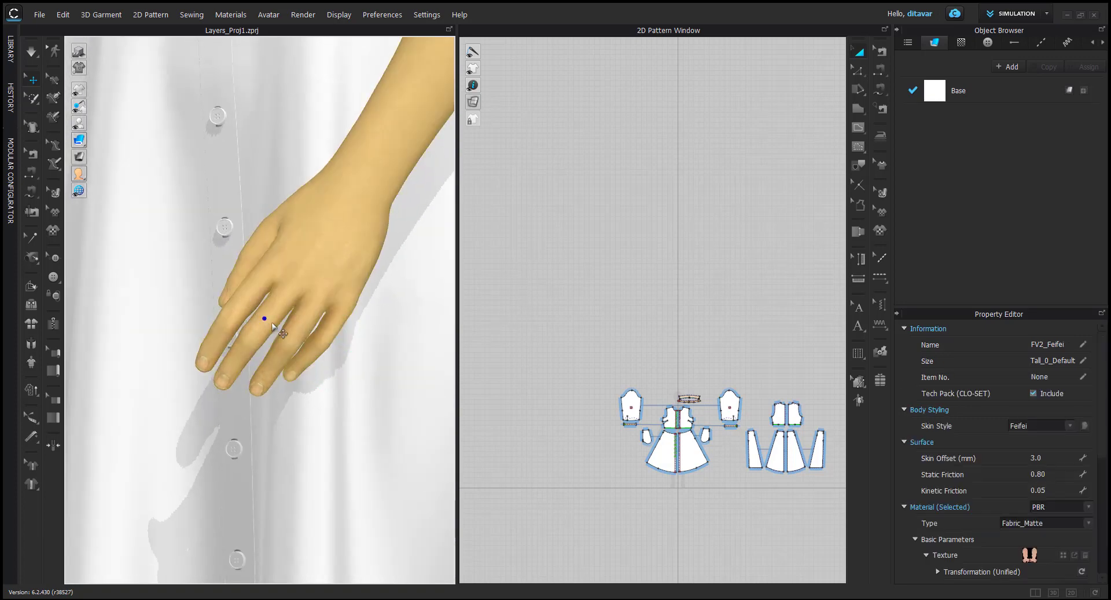
scroll(272, 324, "up", 2)
key("shift+x")
left_click(357, 286)
key("shift+x")
left_click_drag(394, 245, 398, 250)
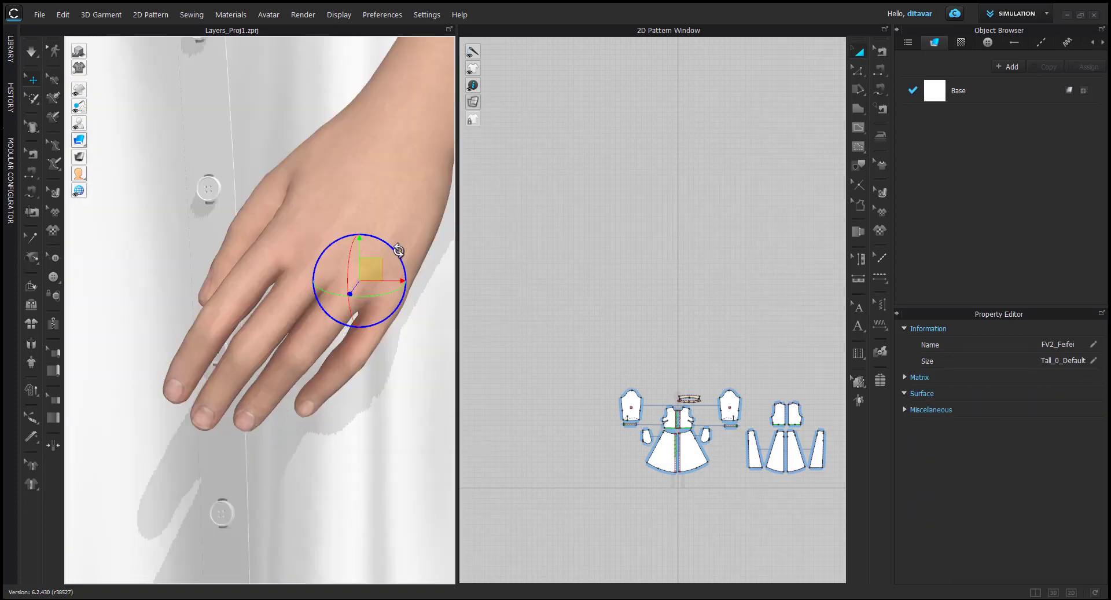
Step: Deselect the joint and examine the whole avatar's pose from the front
scroll(373, 266, "down", 6)
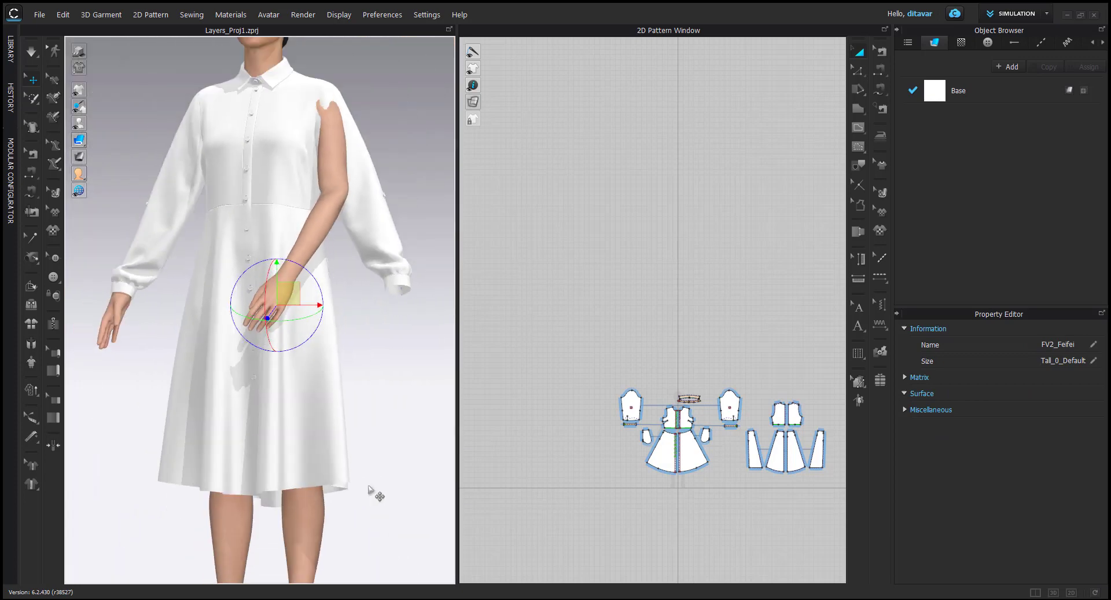
left_click(369, 486)
right_click_drag(368, 486, 386, 456)
scroll(397, 484, "down", 2)
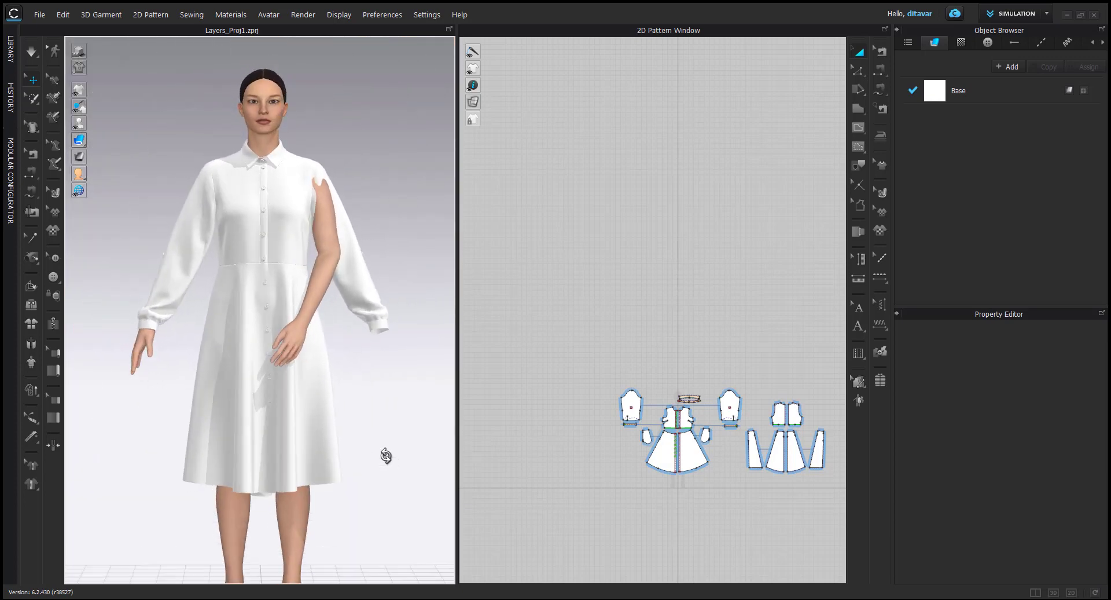
scroll(372, 409, "up", 1)
middle_click_drag(372, 409, 359, 446)
scroll(353, 440, "down", 1)
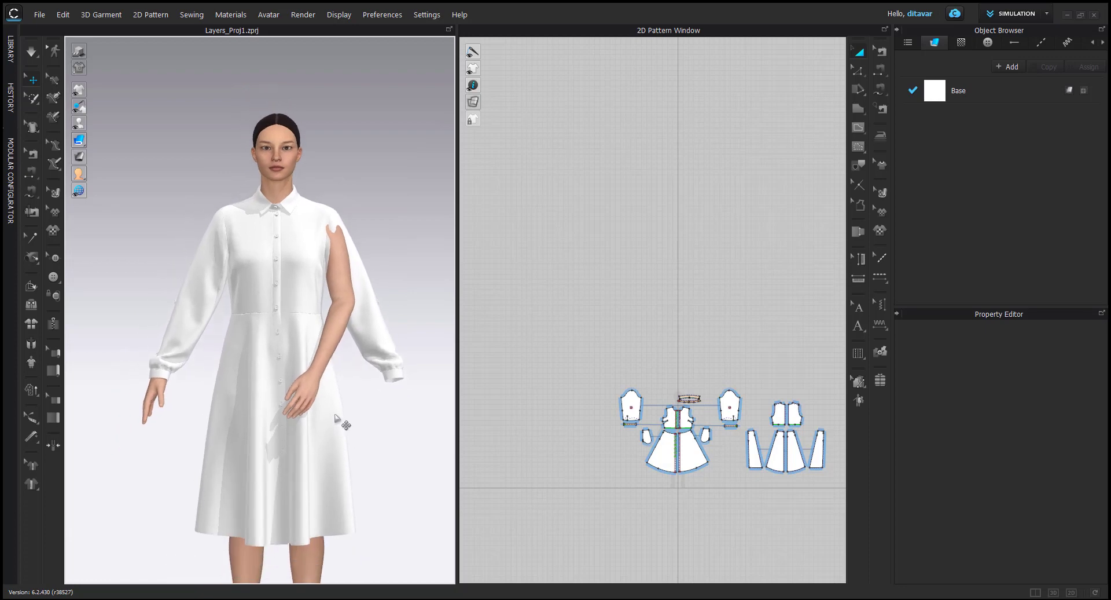
Step: Rotate the right shoulder joint to lower the right arm alongside the dress
key("shift+x")
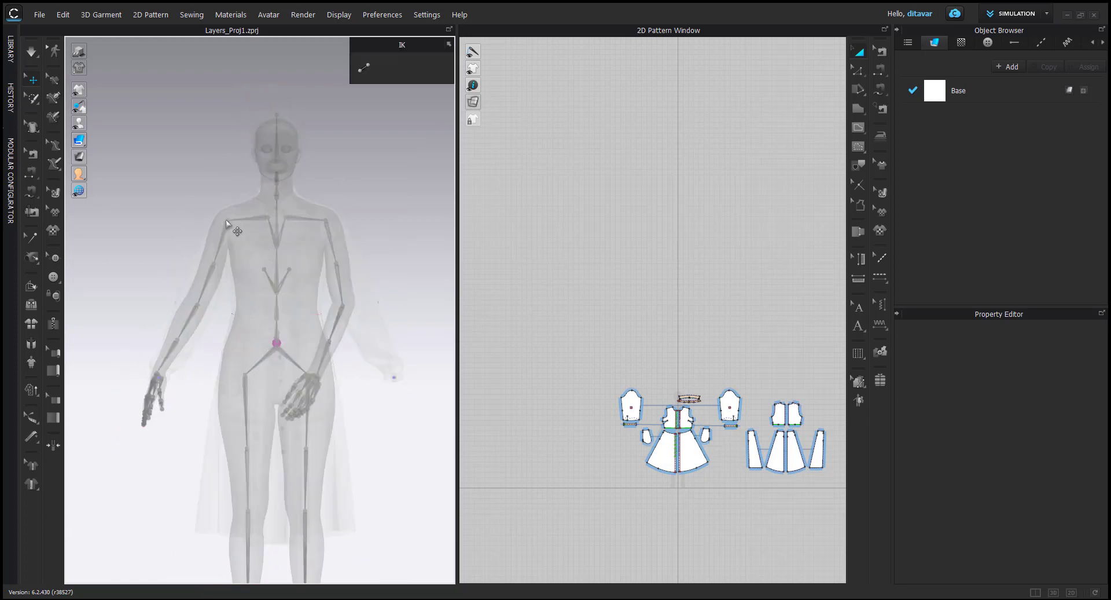
left_click(227, 221)
key("shift+x")
left_click_drag(263, 194, 253, 188)
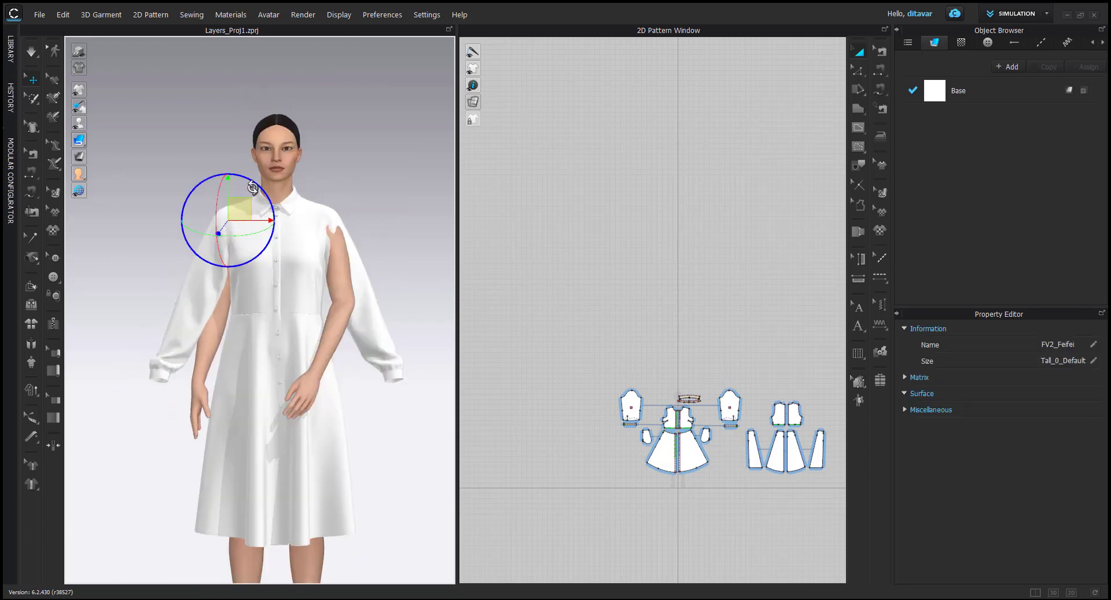
Step: Try to reposition the right arm by moving its upper-arm joint in X-ray view
key("shift+x")
left_click(221, 280)
left_click(157, 276)
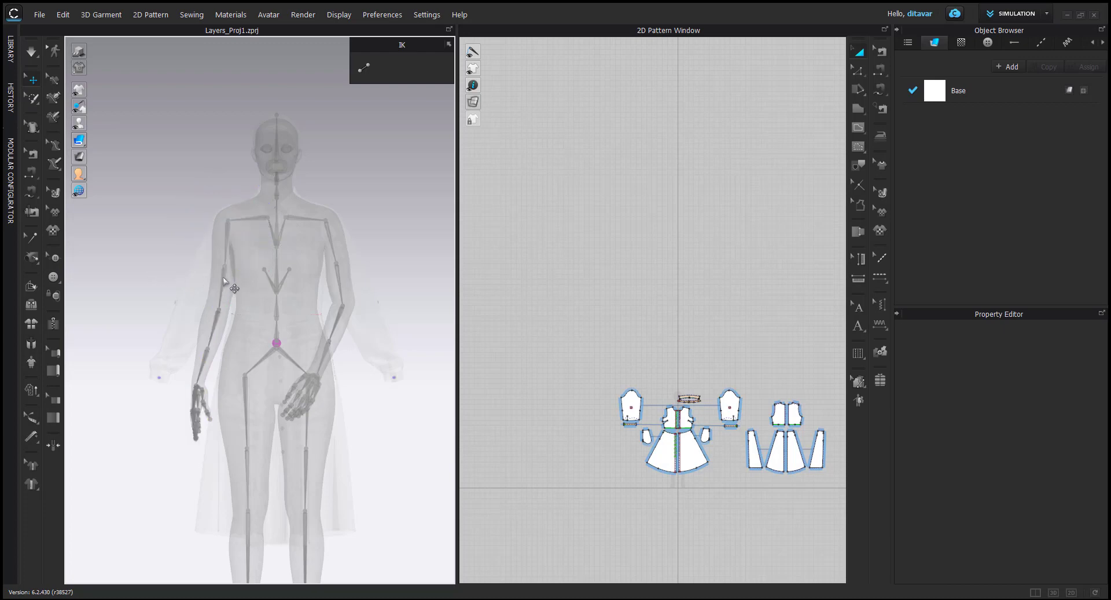
scroll(223, 278, "up", 3)
left_click(218, 253)
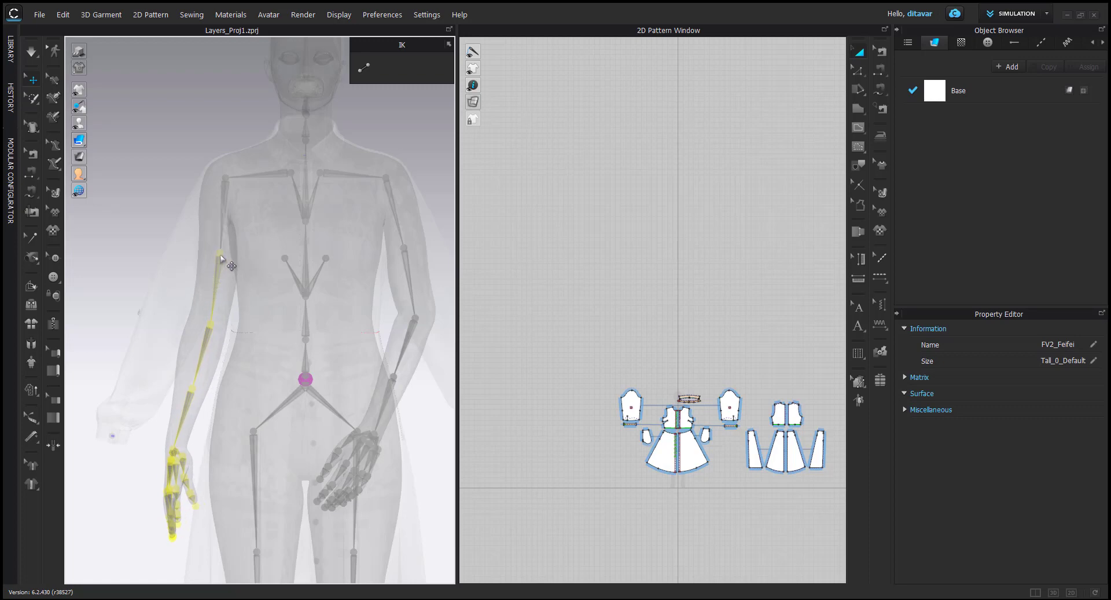
left_click_drag(222, 255, 215, 387)
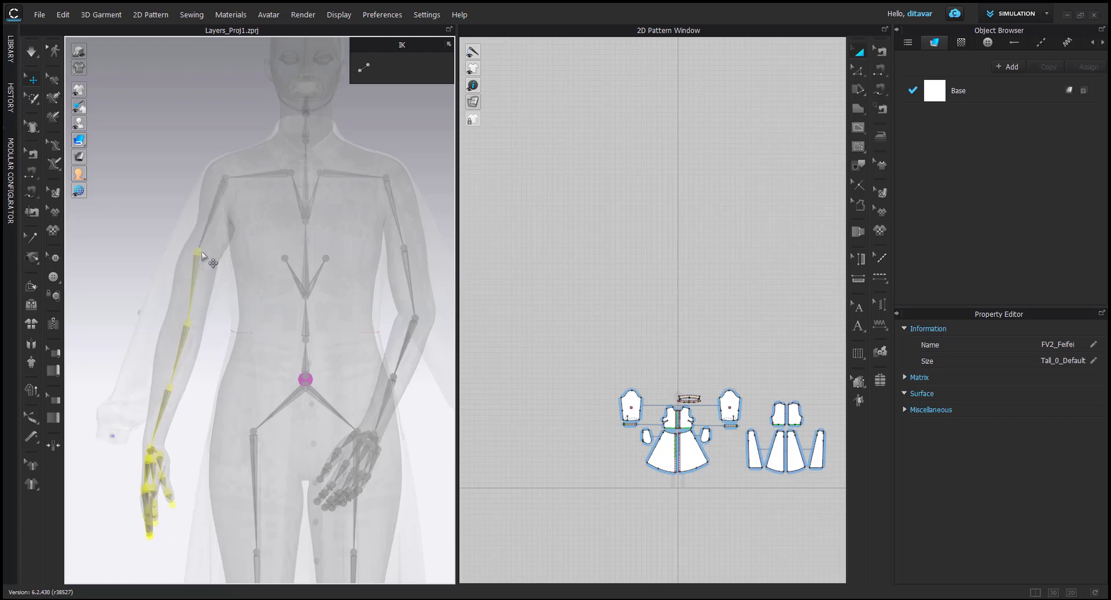
left_click_drag(229, 300, 228, 309)
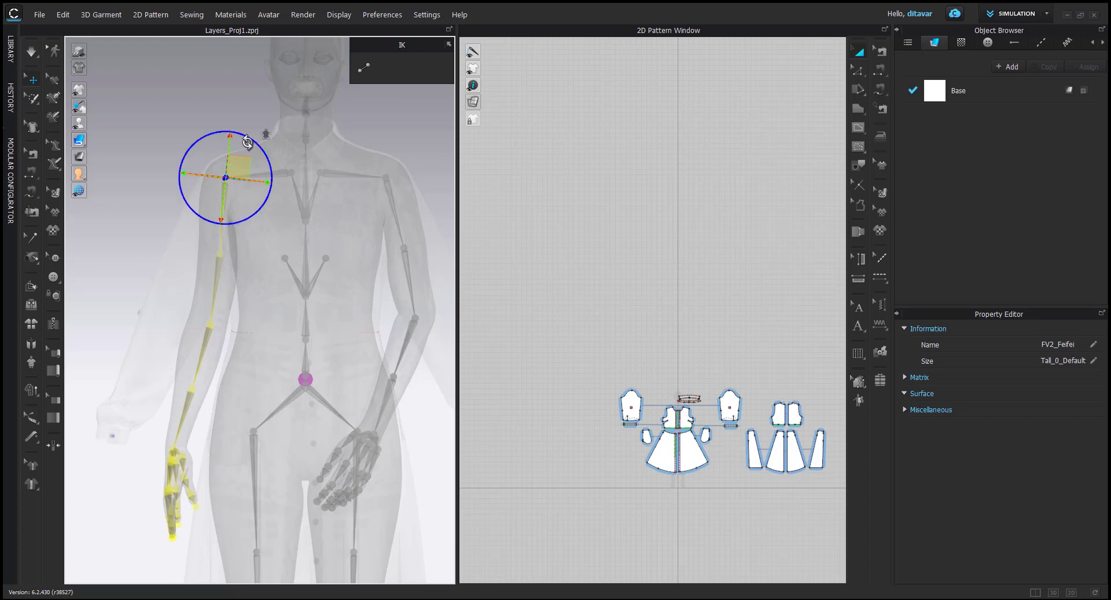
Step: Rotate the right shoulder joint to swing the arm outward, and turn the upper-arm joint slightly back toward the body
left_click_drag(249, 140, 262, 146)
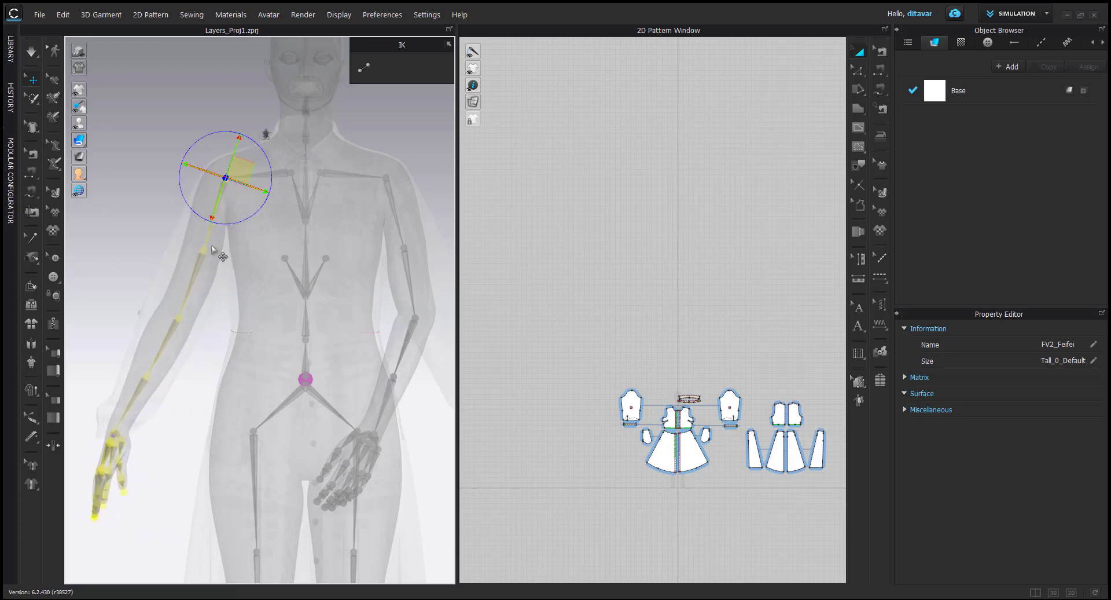
left_click(205, 251)
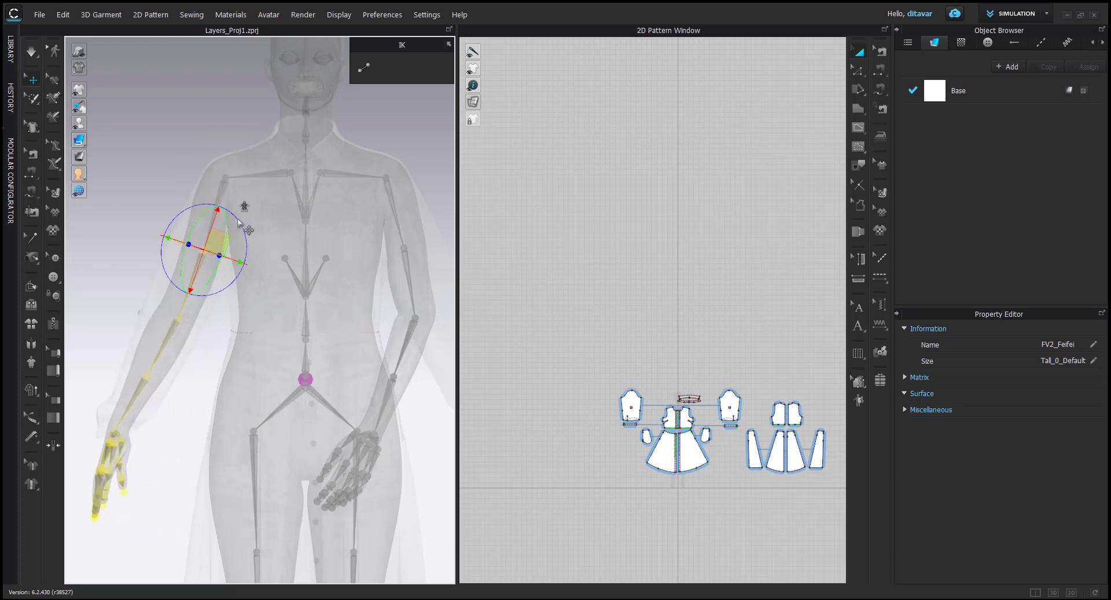
left_click(152, 178)
left_click(225, 178)
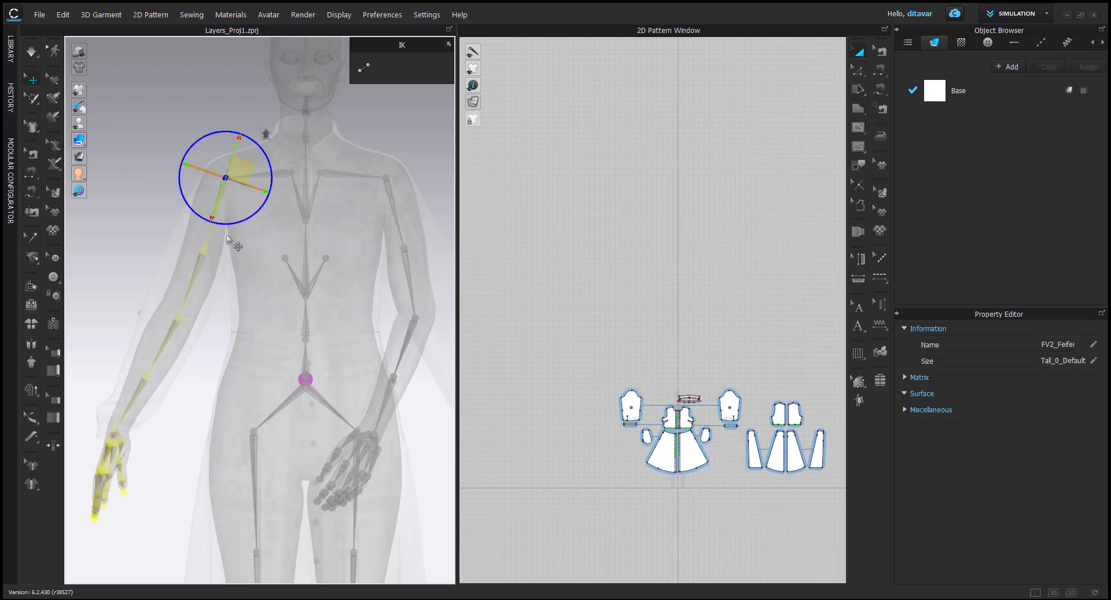
left_click(206, 251)
left_click_drag(241, 228, 239, 213)
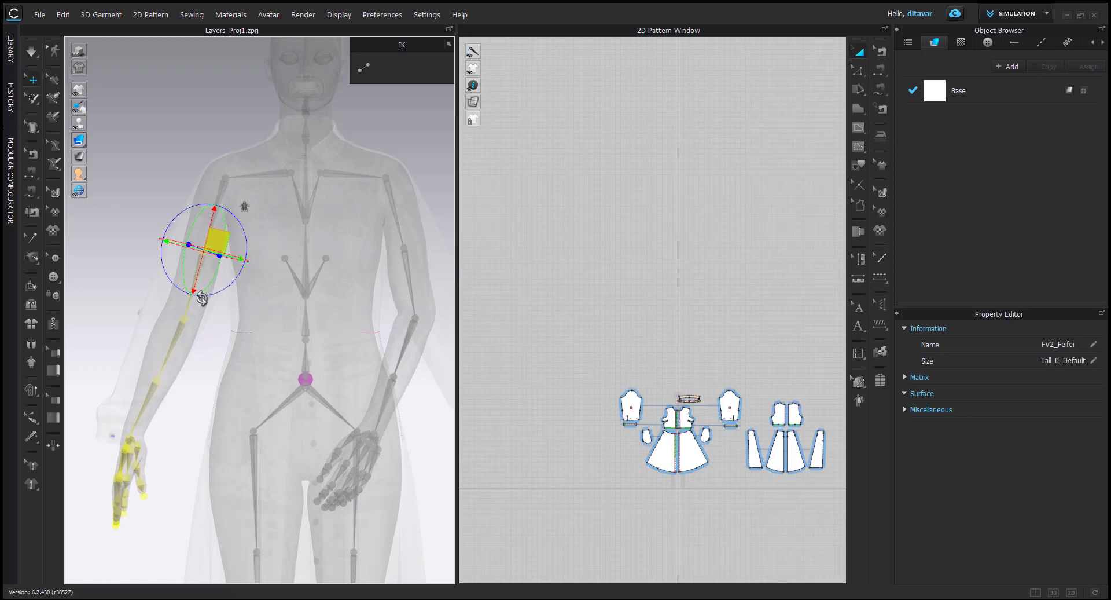
Step: Rotate the right elbow joint slightly to bring the forearm inward, and leave the joint deselected
left_click(183, 318)
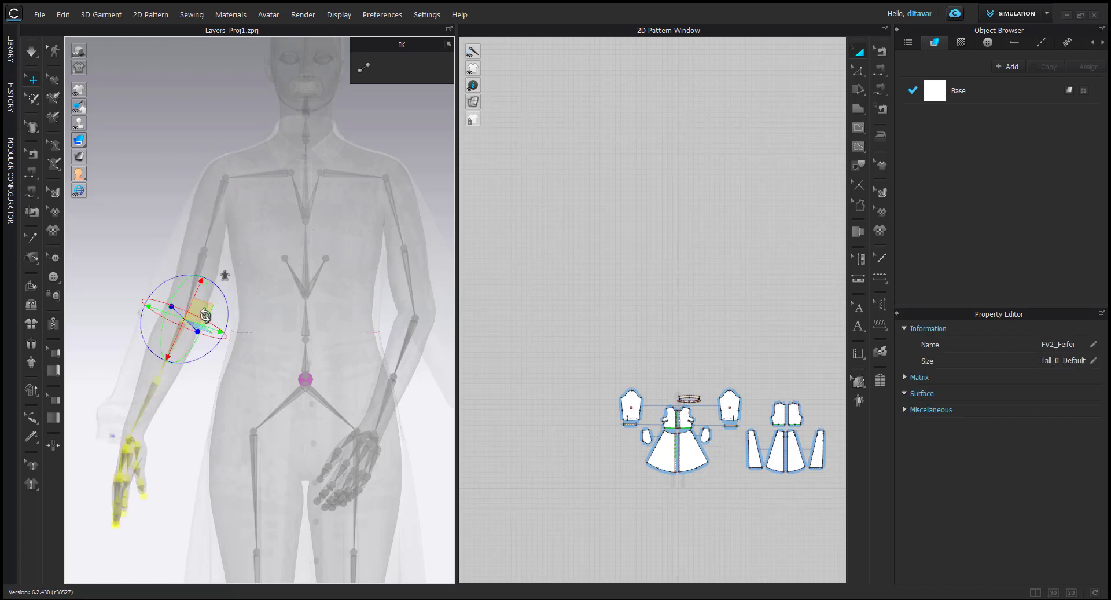
left_click_drag(222, 306, 220, 305)
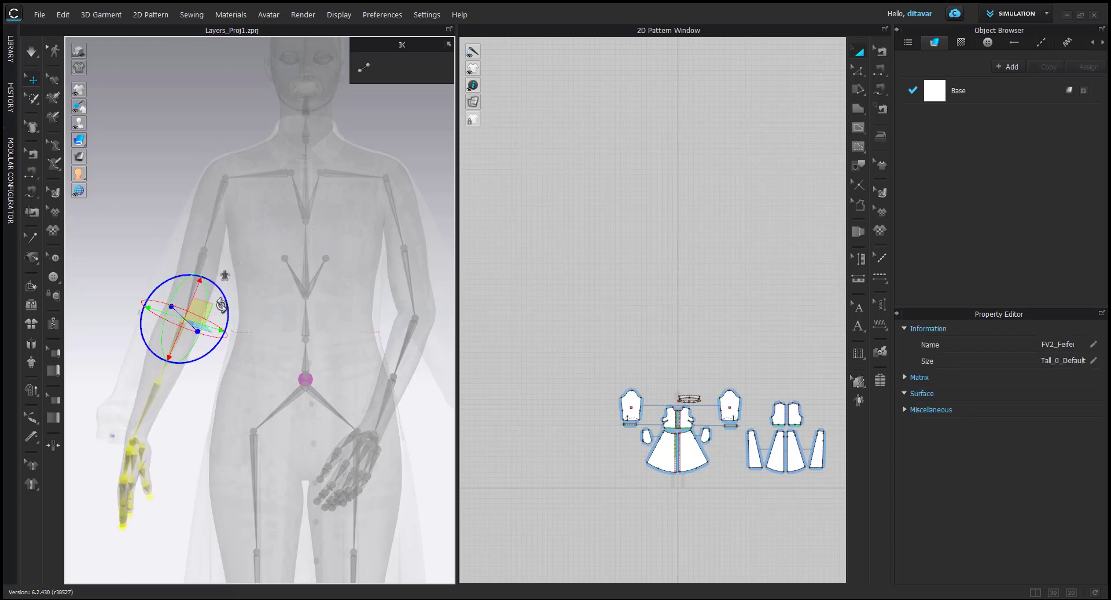
right_click_drag(220, 305, 163, 278)
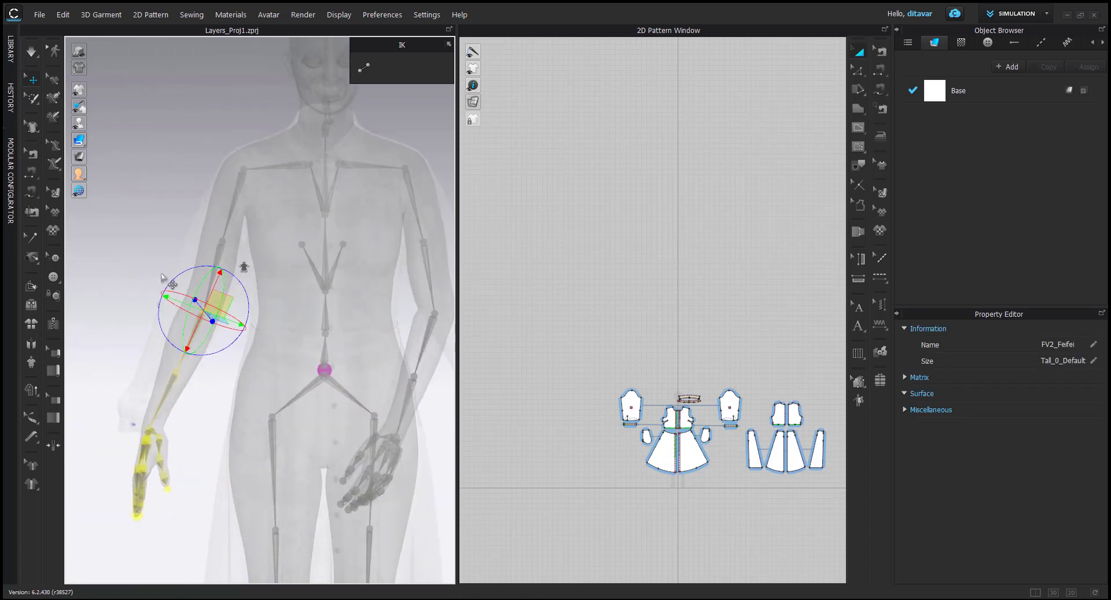
left_click(101, 463)
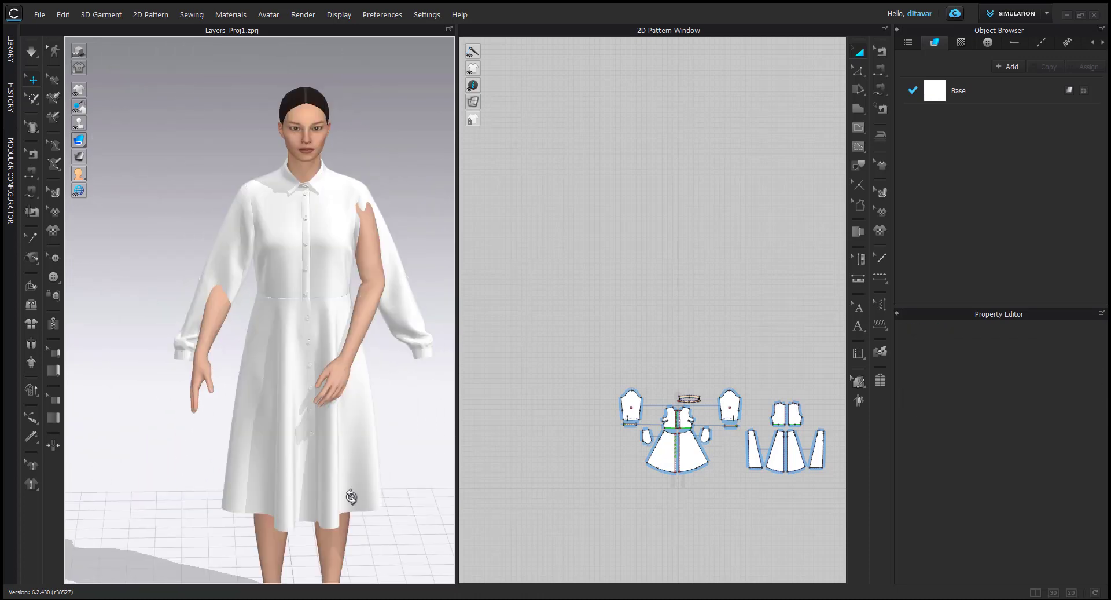
Step: Adjust the right collarbone joint slightly in X-ray view and leave it deselected
right_click_drag(351, 484, 290, 439)
left_click(221, 374)
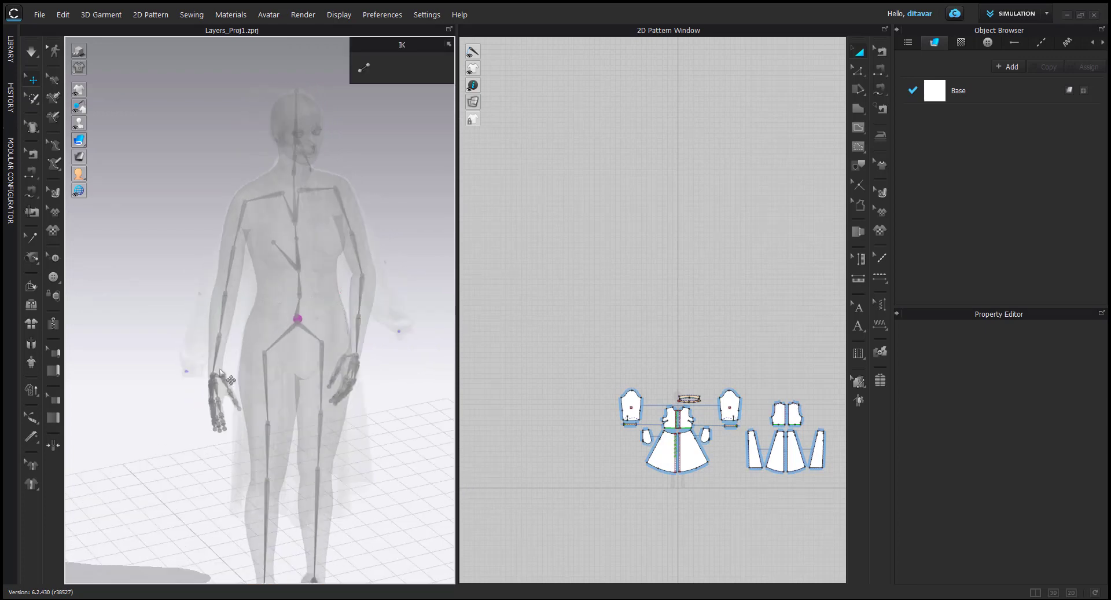
left_click(296, 203)
right_click_drag(296, 204, 114, 226)
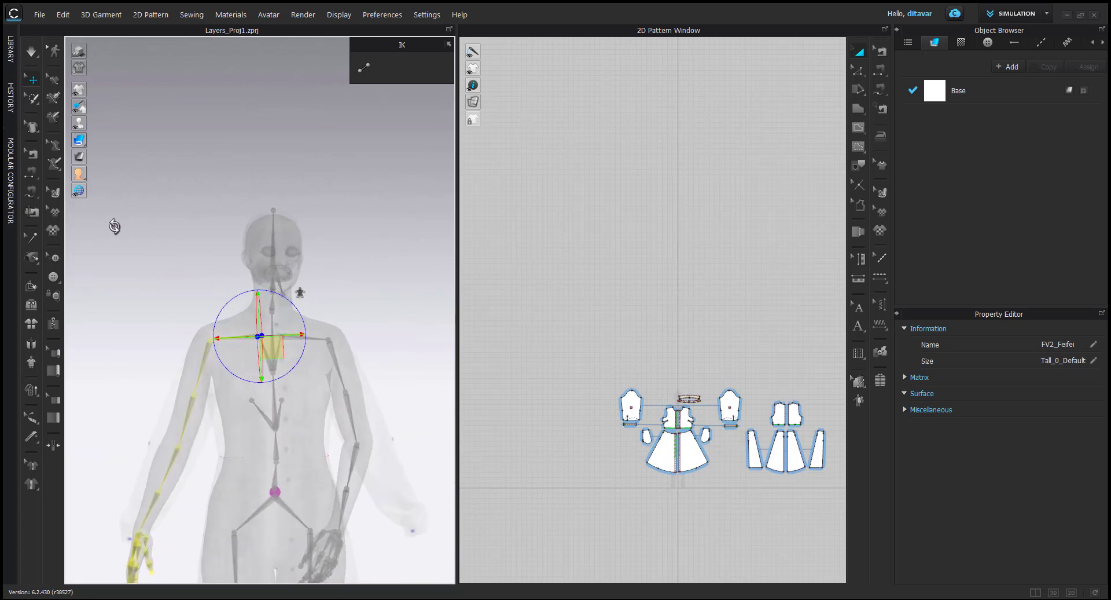
left_click(311, 298)
scroll(310, 298, "up", 2)
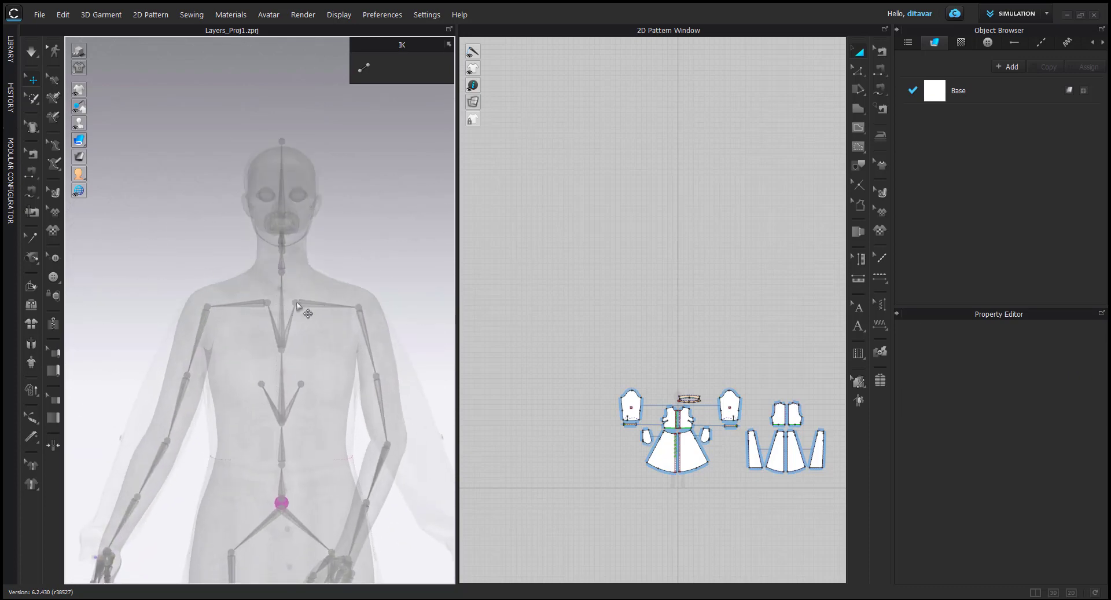
Step: Fine-tune the left and right collarbone joints to adjust the height of the shoulders
left_click(295, 303)
left_click(395, 265)
key("shift+x")
scroll(360, 338, "down", 2)
scroll(359, 337, "up", 2)
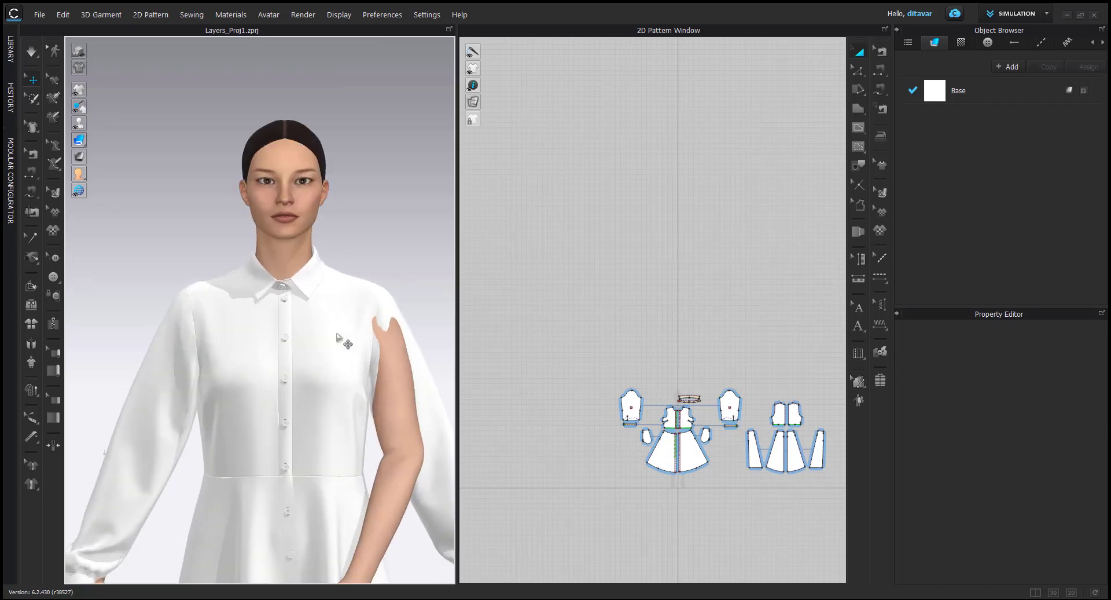
key("shift+x")
left_click(270, 300)
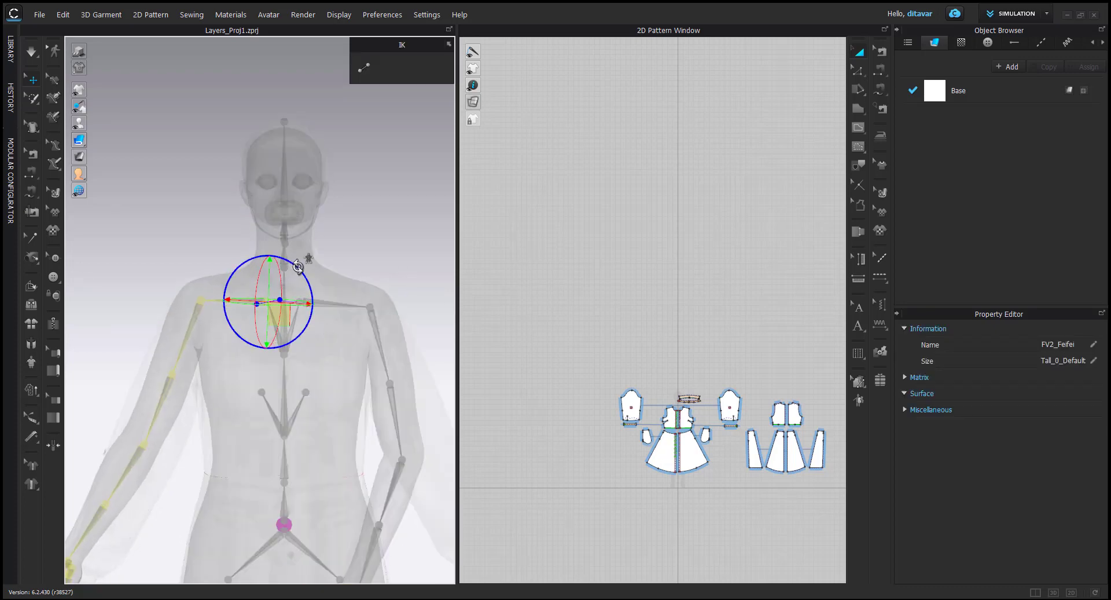
left_click(398, 311)
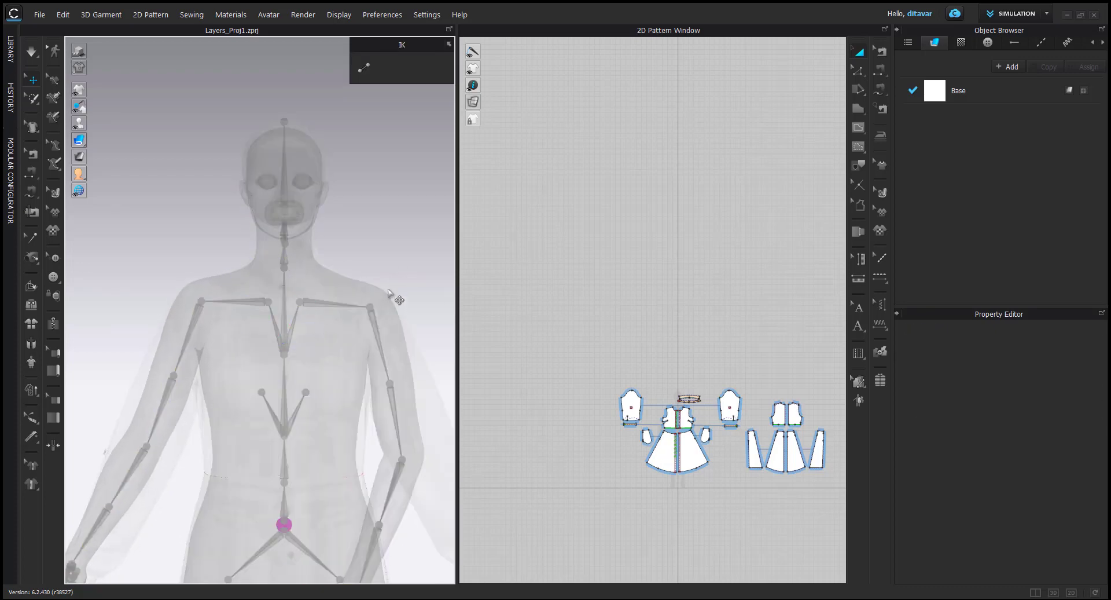
scroll(360, 328, "down", 2)
key("Escape")
key("shift+x")
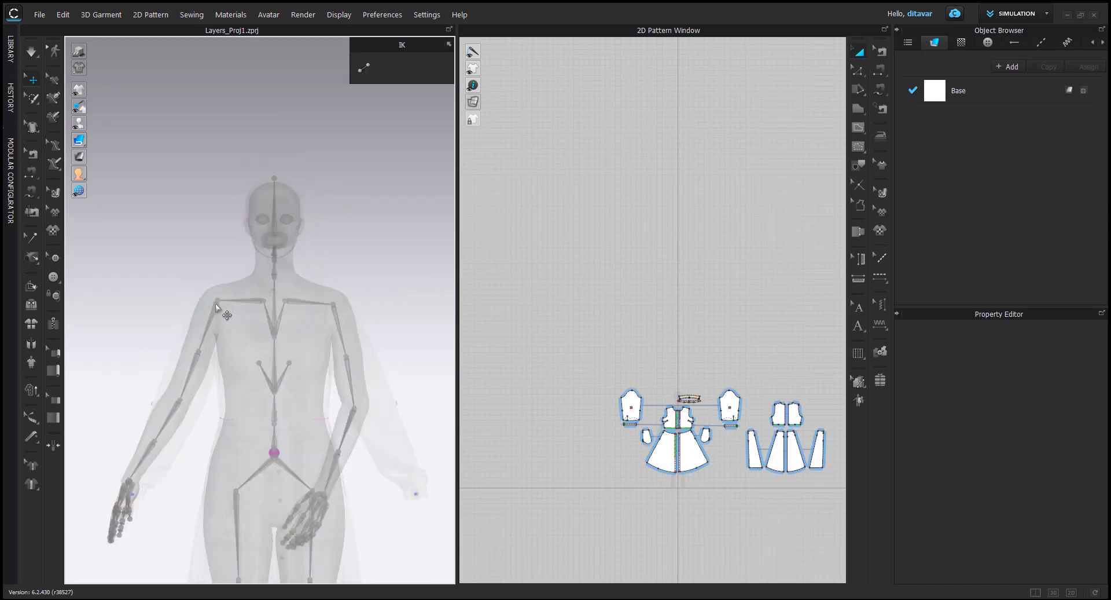
Step: Examine the right arm's pose and its fit in the sleeve, comparing the dressed avatar with the X-ray view
left_click(217, 301)
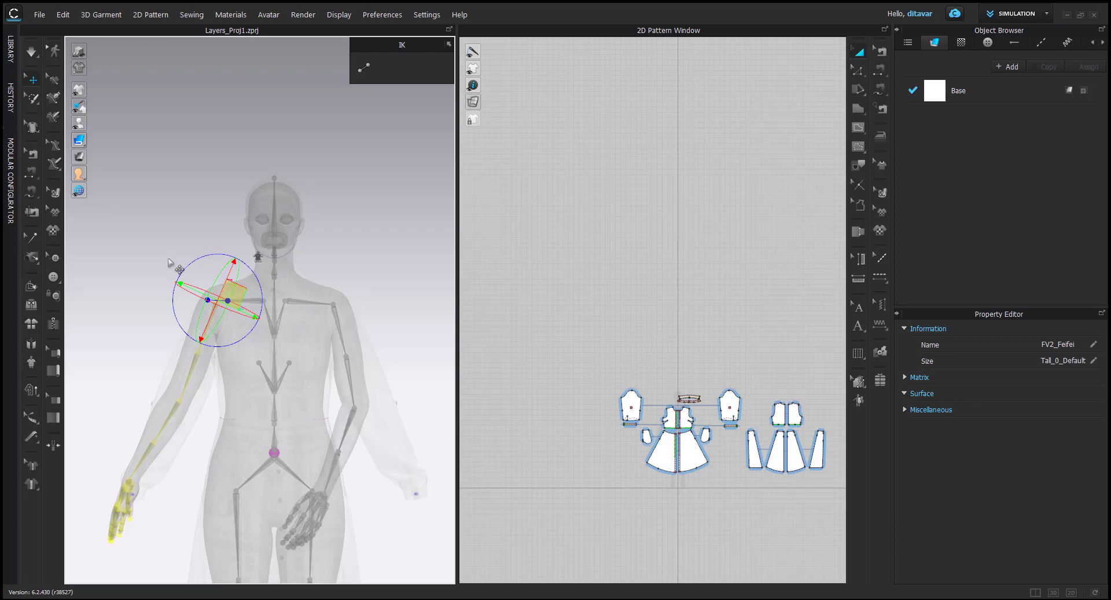
left_click(240, 362)
scroll(243, 324, "up", 4)
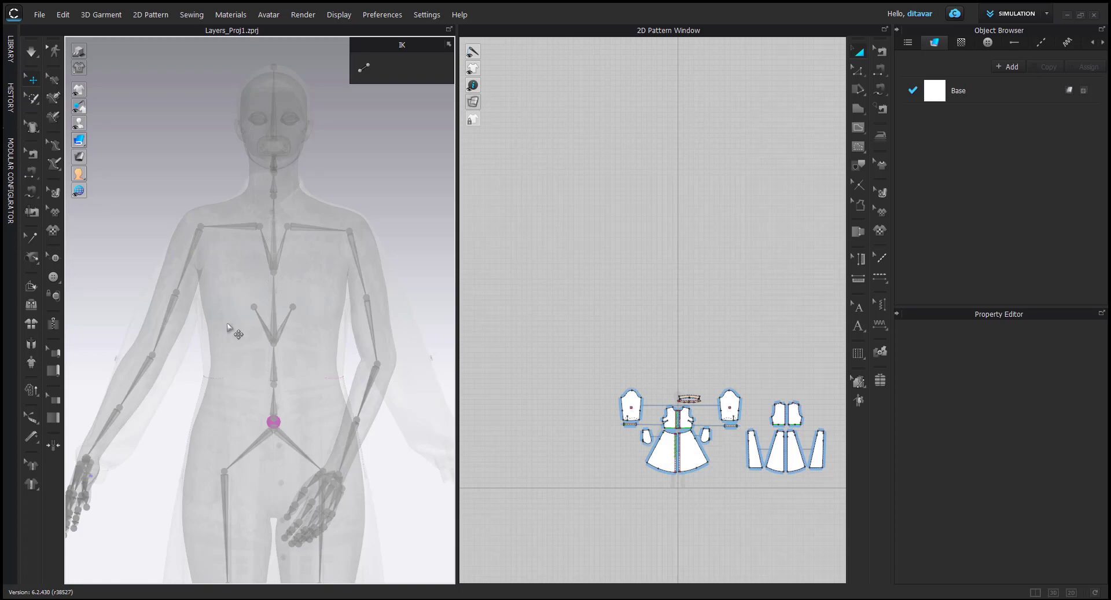
middle_click_drag(220, 389, 267, 359)
key("shift+x")
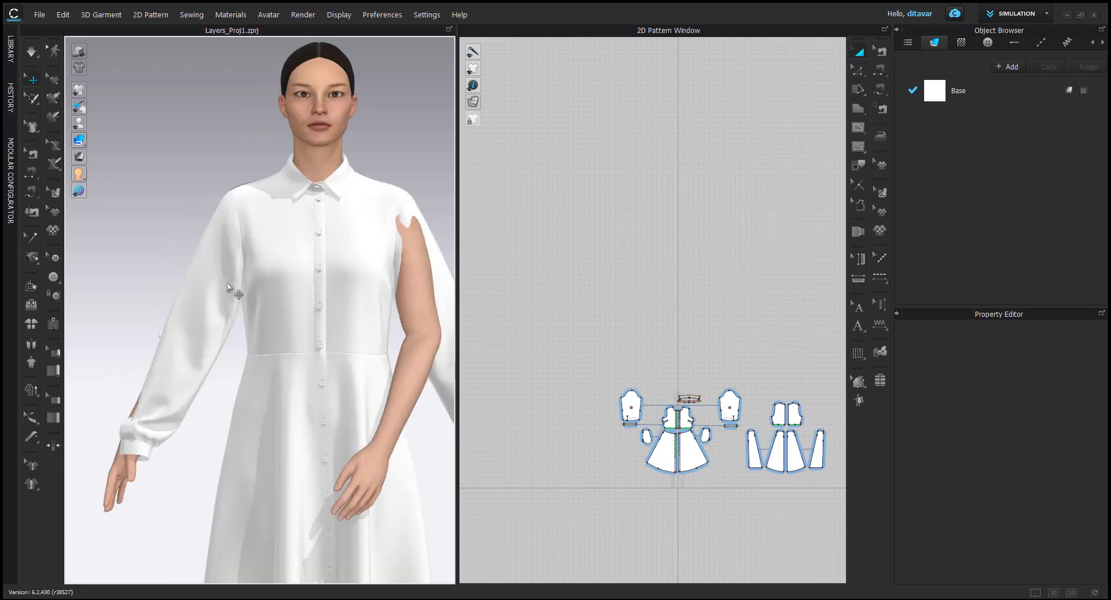
scroll(254, 401, "down", 3)
key("shift+x")
scroll(258, 400, "up", 3)
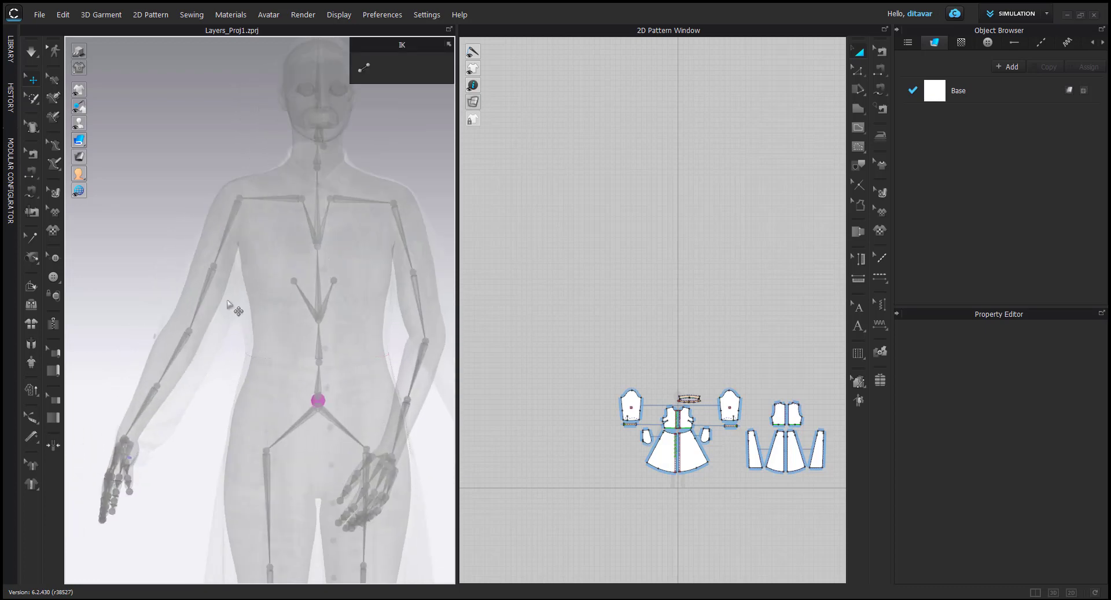
left_click(190, 334)
left_click(168, 457)
scroll(177, 463, "down", 3)
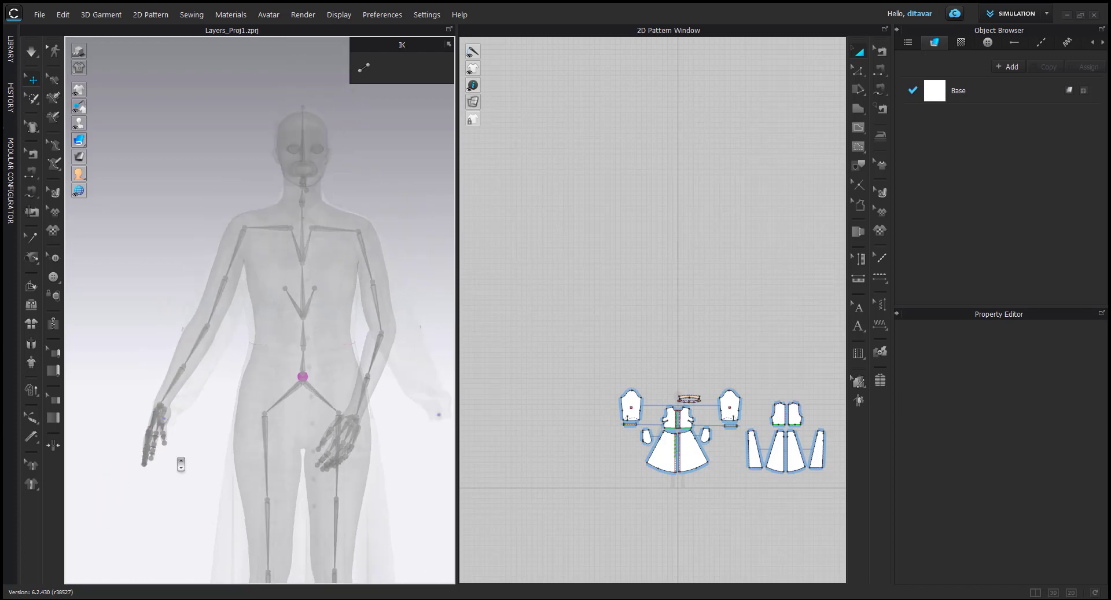
right_click_drag(182, 463, 394, 470)
right_click_drag(272, 383, 214, 241)
Step: Rotate the right shoulder joint inward to bring the arm closer to the body
left_click(244, 224)
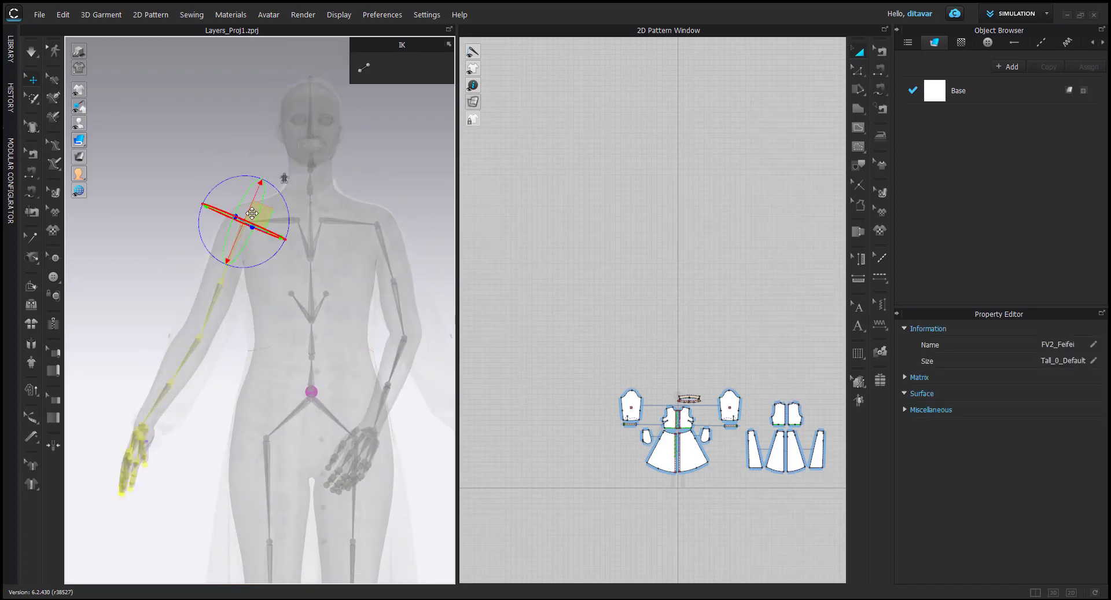
left_click_drag(267, 184, 266, 187)
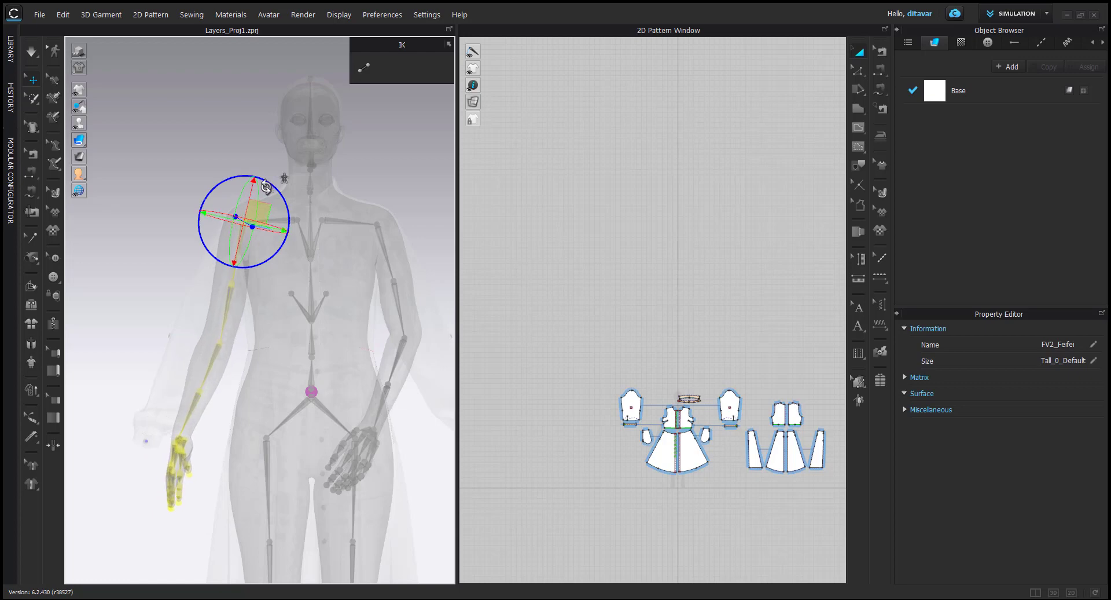
left_click(222, 348)
left_click(137, 510)
scroll(151, 518, "down", 3)
right_click_drag(182, 526, 253, 530)
Step: Twist the right elbow joint to turn the forearm and hand
scroll(238, 515, "up", 3)
left_click(263, 415)
middle_click_drag(263, 415, 288, 387)
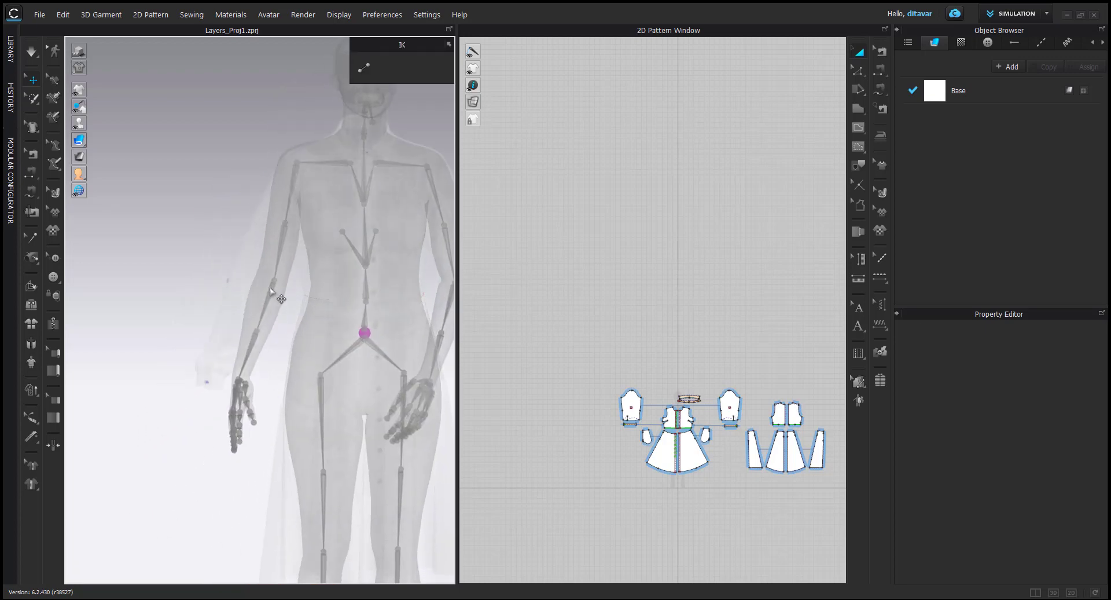
left_click(273, 282)
left_click_drag(287, 296, 232, 290)
left_click(201, 383)
Step: Hide the garment to expose the bare avatar and clear the selection of the right cuff
key("shift+c")
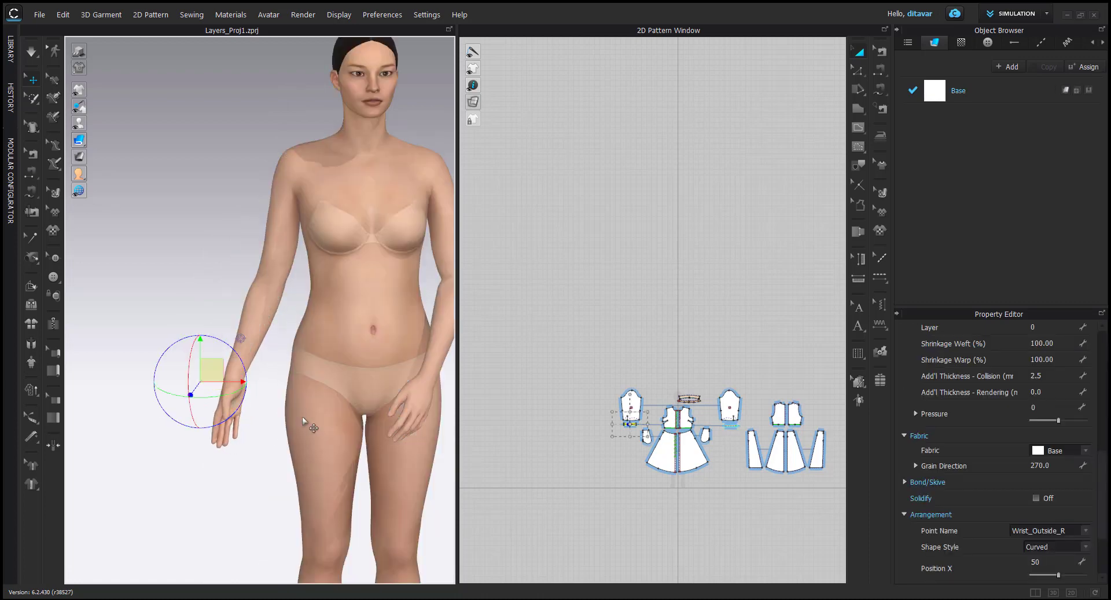
left_click(237, 503)
scroll(265, 527, "down", 2)
scroll(285, 421, "up", 5)
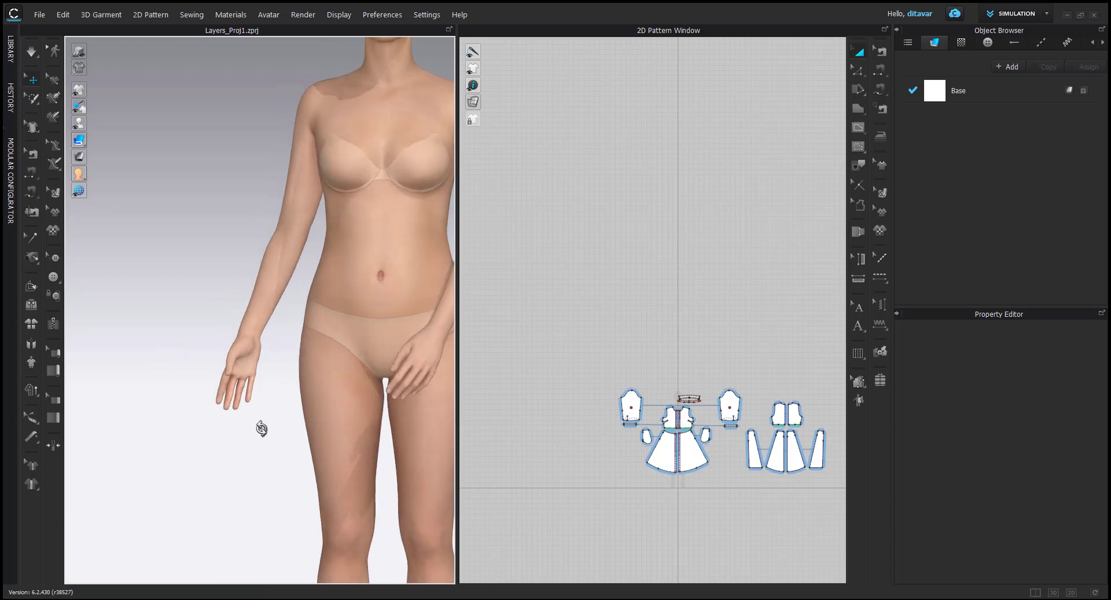
scroll(310, 433, "up", 3)
Step: Examine the right hand and its finger joints from several angles in normal and X-ray view
key("shift+x")
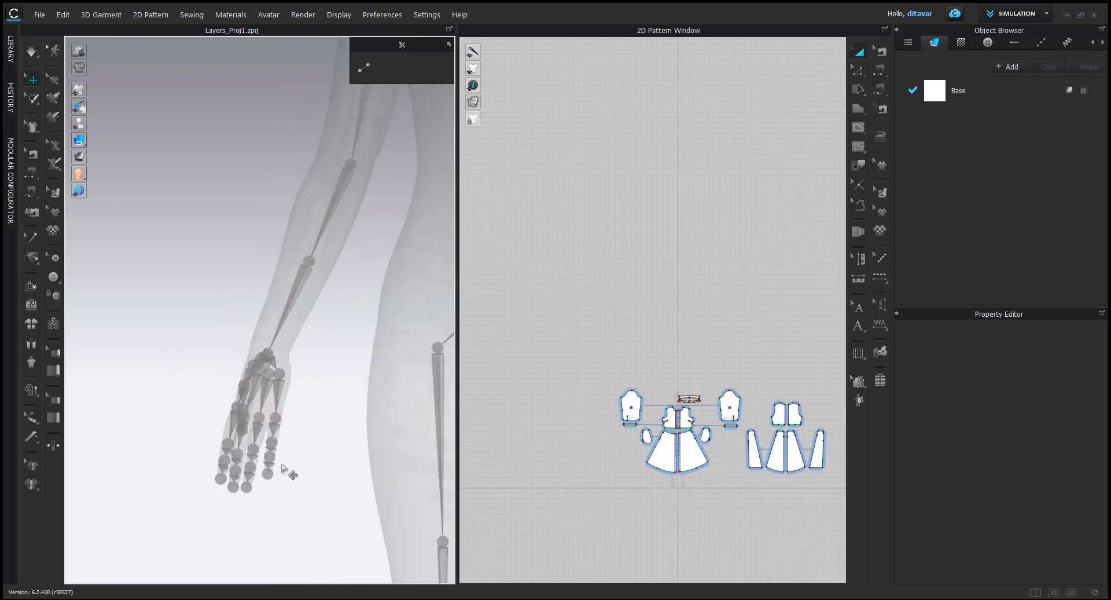
key("shift+x")
right_click_drag(284, 464, 341, 381)
key("shift+x")
key("shift+x")
key("shift+x")
key("shift+x")
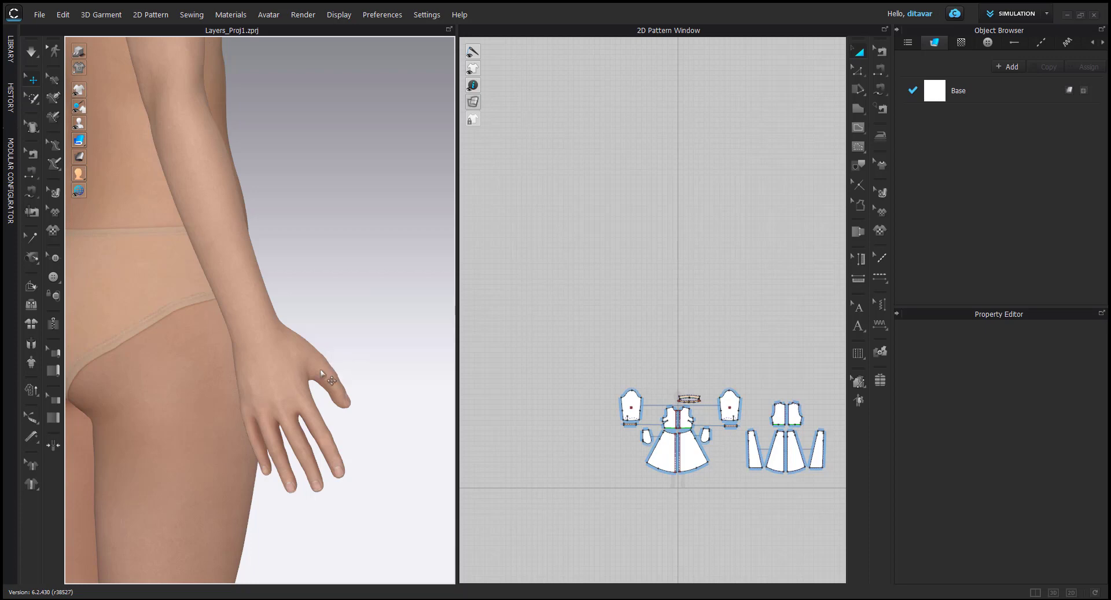
right_click_drag(321, 369, 265, 415)
key("shift+x")
key("shift+x")
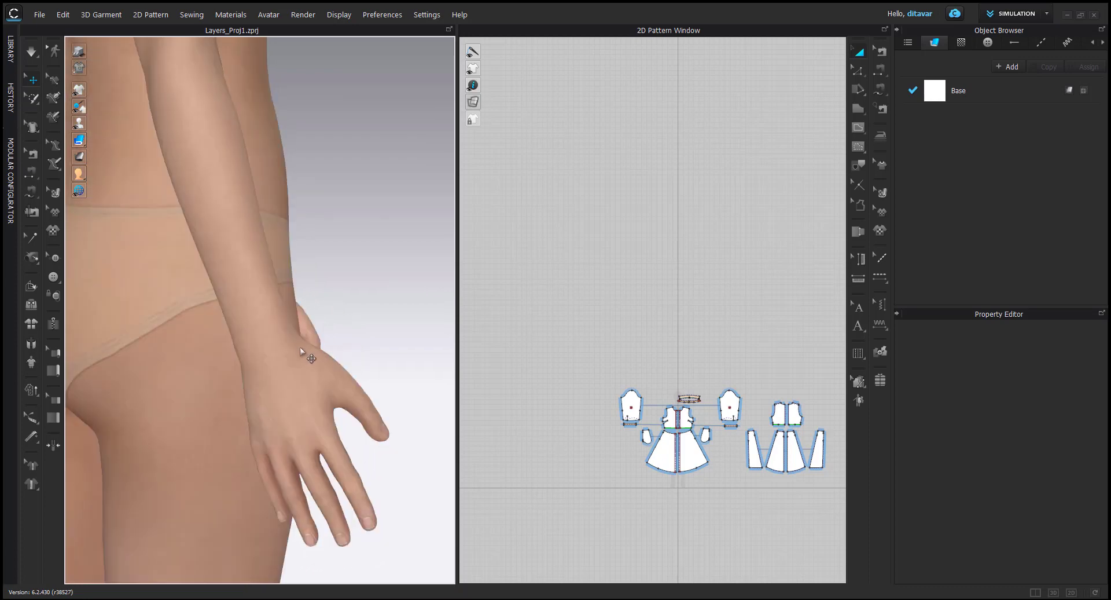
Step: Rotate the right thumb's joints to bring the thumb closer to the index finger, and leave them deselected
key("shift+x")
left_click(213, 341)
key("shift+x")
right_click_drag(245, 295, 177, 354)
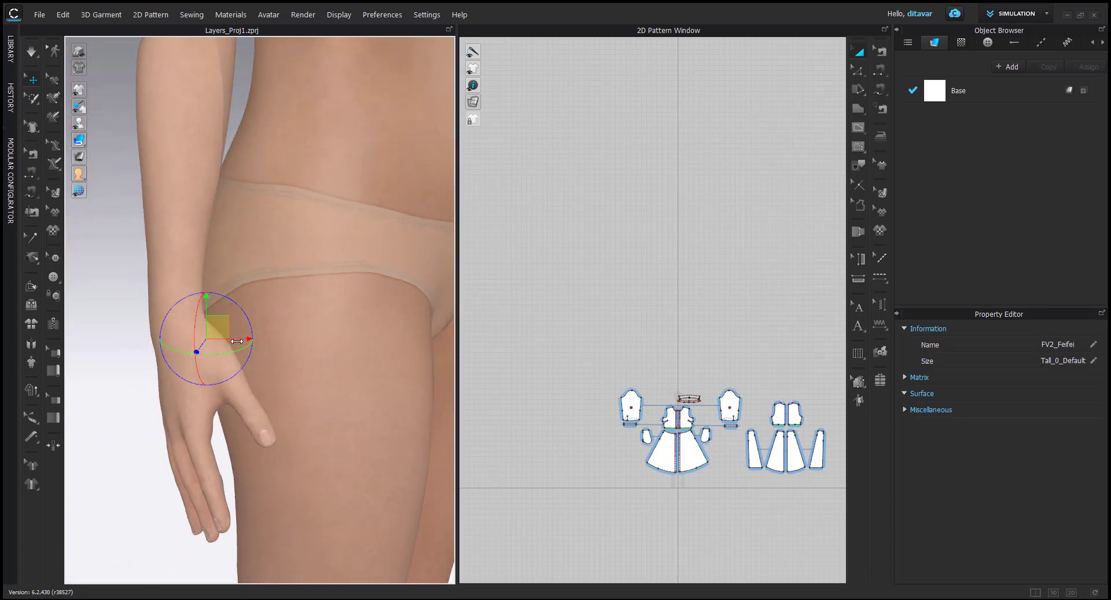
right_click_drag(251, 320, 230, 377)
right_click_drag(244, 315, 287, 401)
left_click(260, 446)
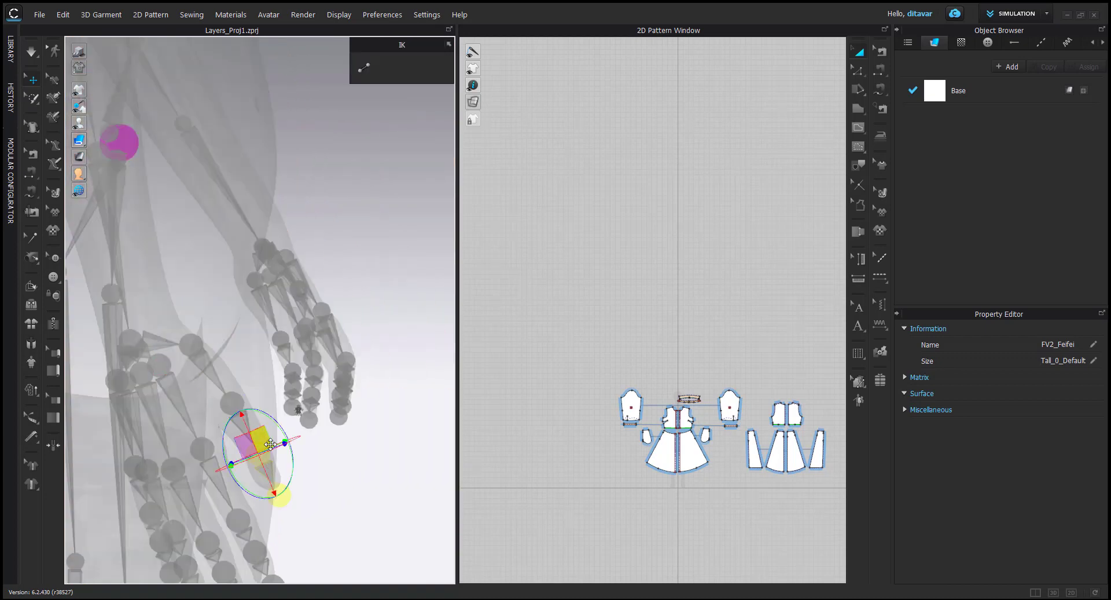
right_click_drag(260, 446, 314, 424)
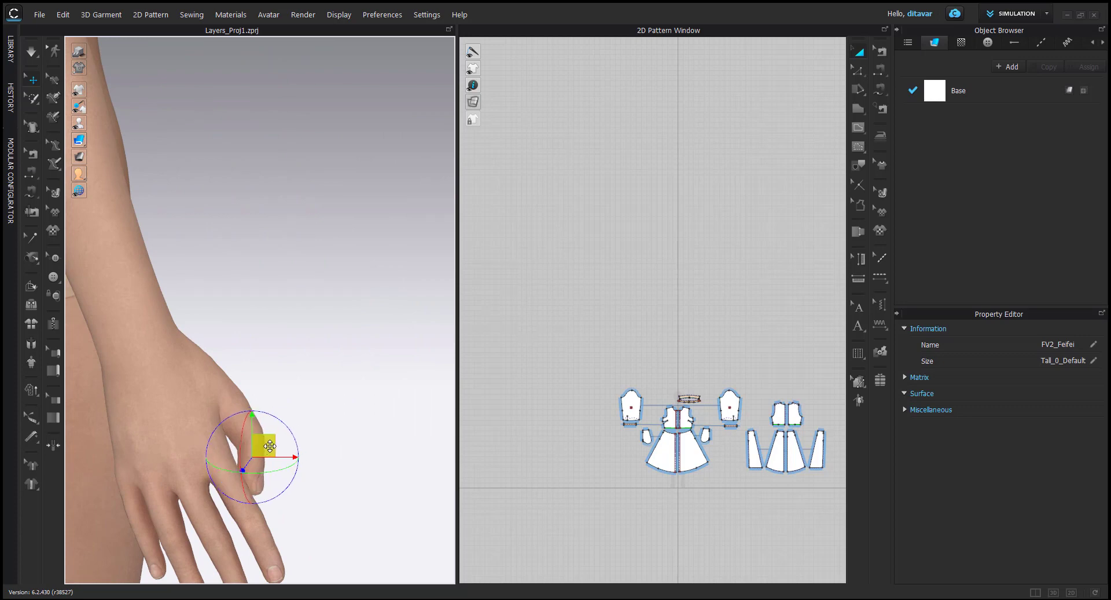
left_click(359, 502)
Step: Select the right thumb's knuckle joint in X-ray view and rotate it slightly with the skin shown
right_click_drag(359, 501, 258, 421)
scroll(294, 454, "up", 5)
scroll(261, 450, "up", 3)
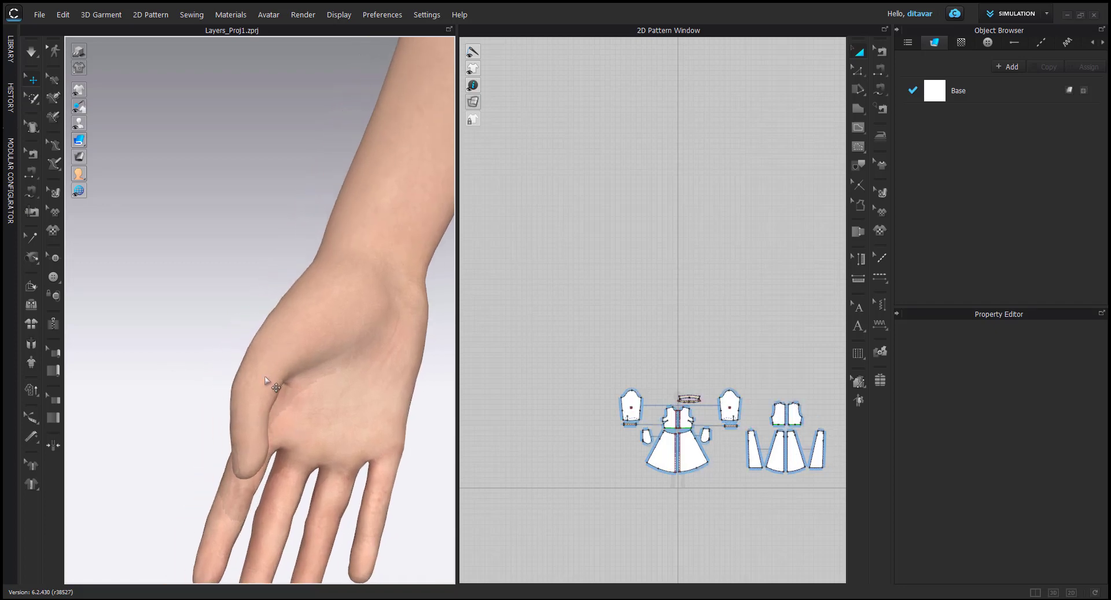
key("shift+x")
left_click(264, 349)
key("shift+x")
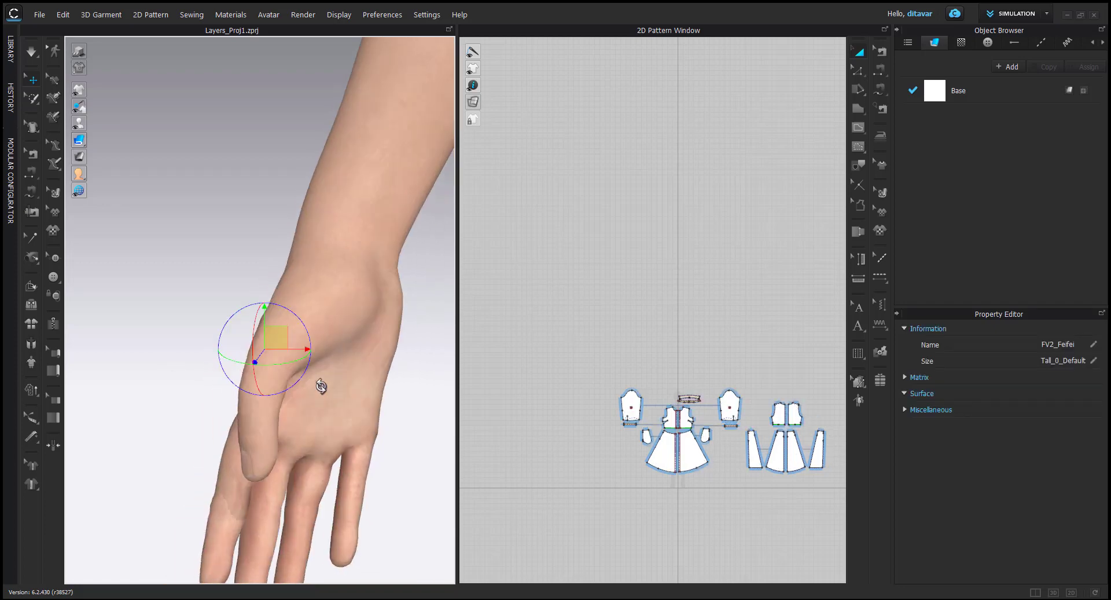
left_click_drag(298, 316, 297, 307)
Step: Select the right thumb's middle joint in X-ray view, check the hand with the skin shown, and clear the selection
key("shift+x")
left_click(258, 422)
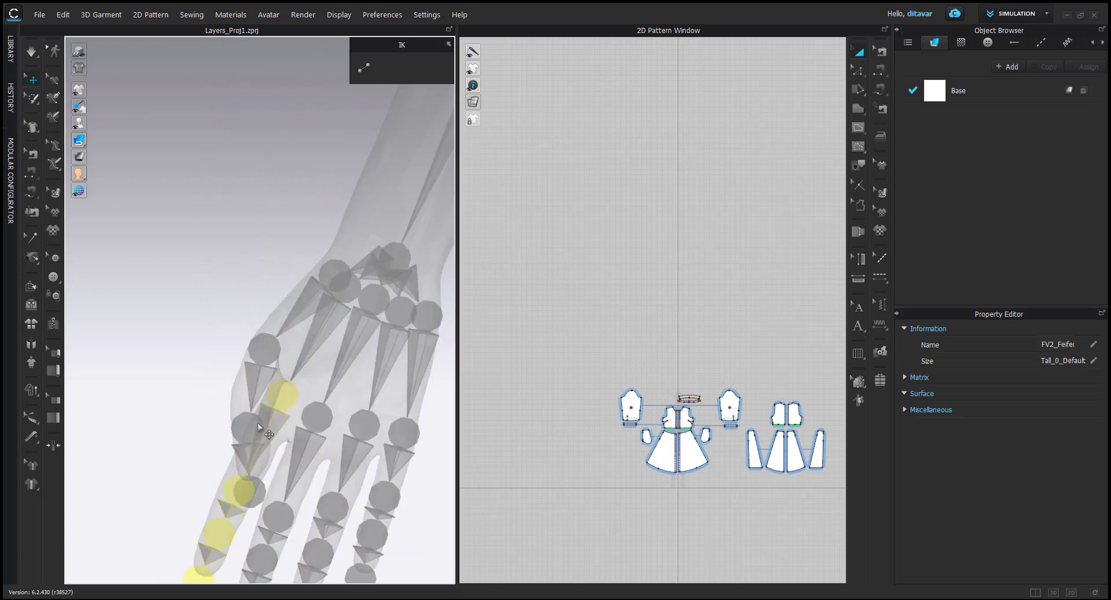
key("shift+x")
key("shift+x")
left_click(241, 420)
left_click(241, 426)
key("shift+x")
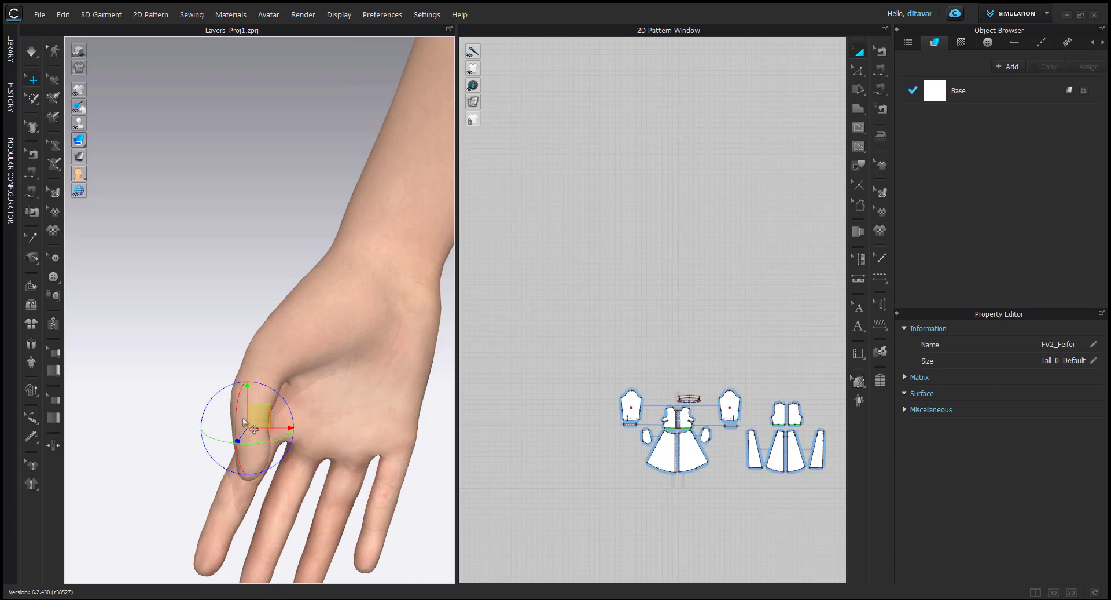
key("shift+x")
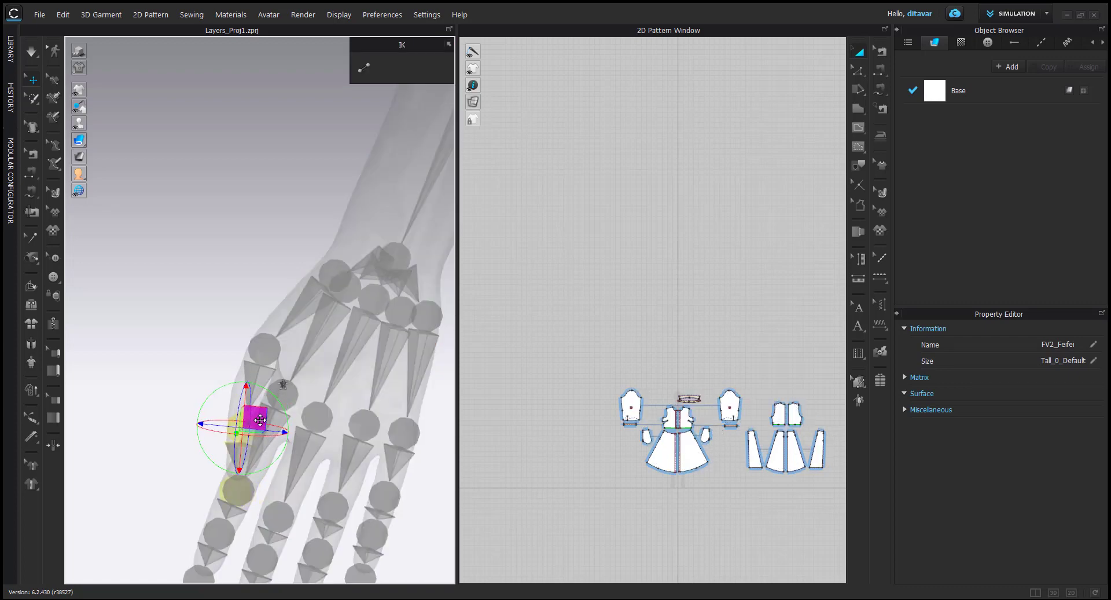
left_click(179, 458)
key("shift+x")
Step: Check the posed arms from the front with nothing selected, and show the white dress on the avatar again
right_click_drag(209, 521, 249, 471)
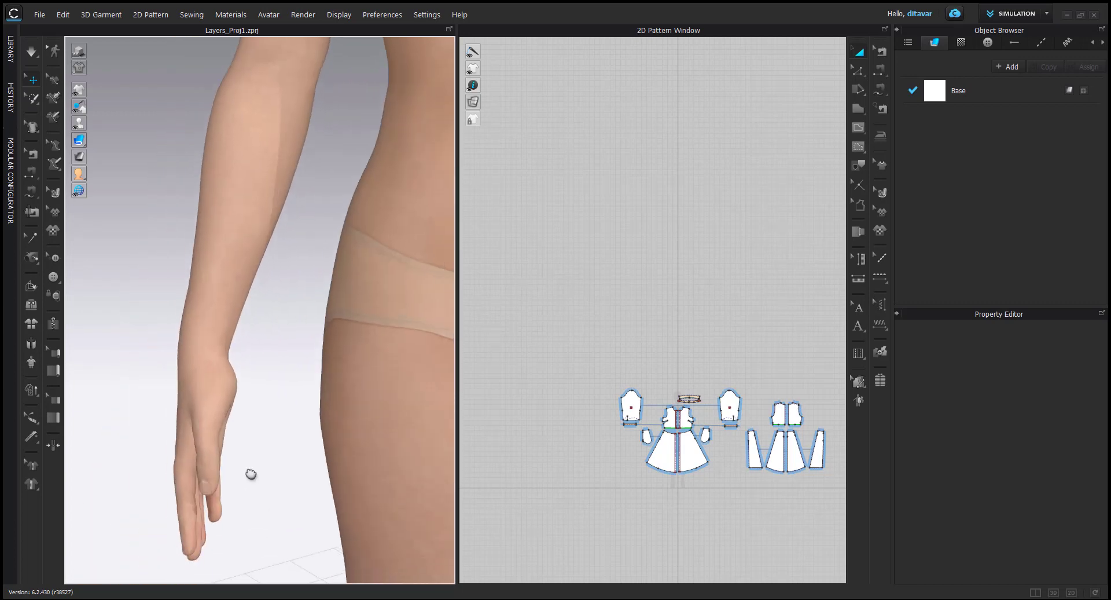
left_click(199, 372)
right_click_drag(199, 372, 119, 378)
key("2")
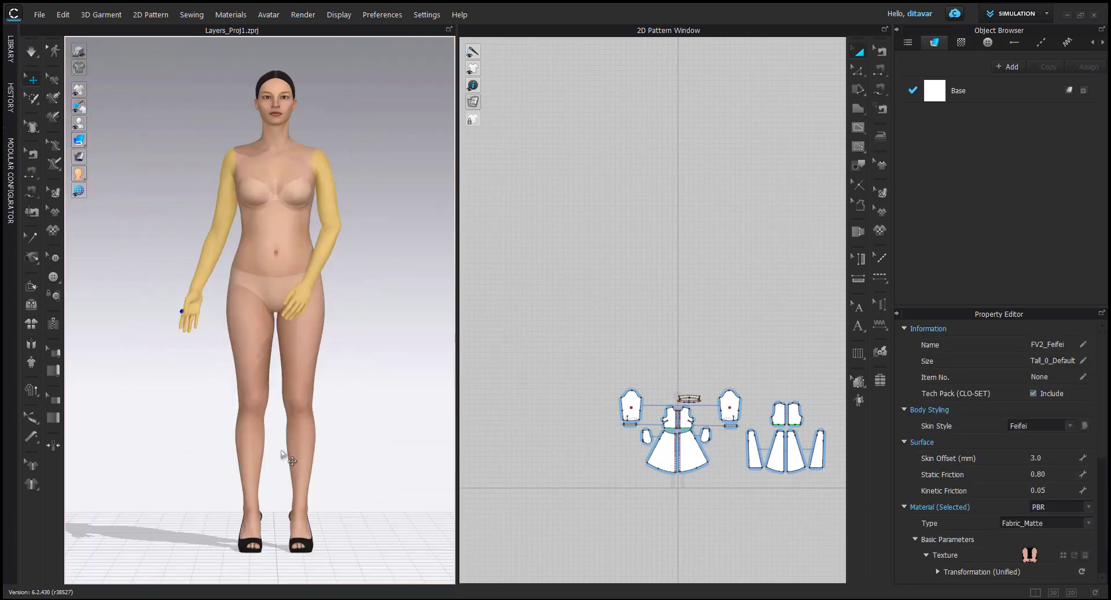
left_click(228, 405)
scroll(226, 406, "up", 4)
scroll(225, 416, "down", 3)
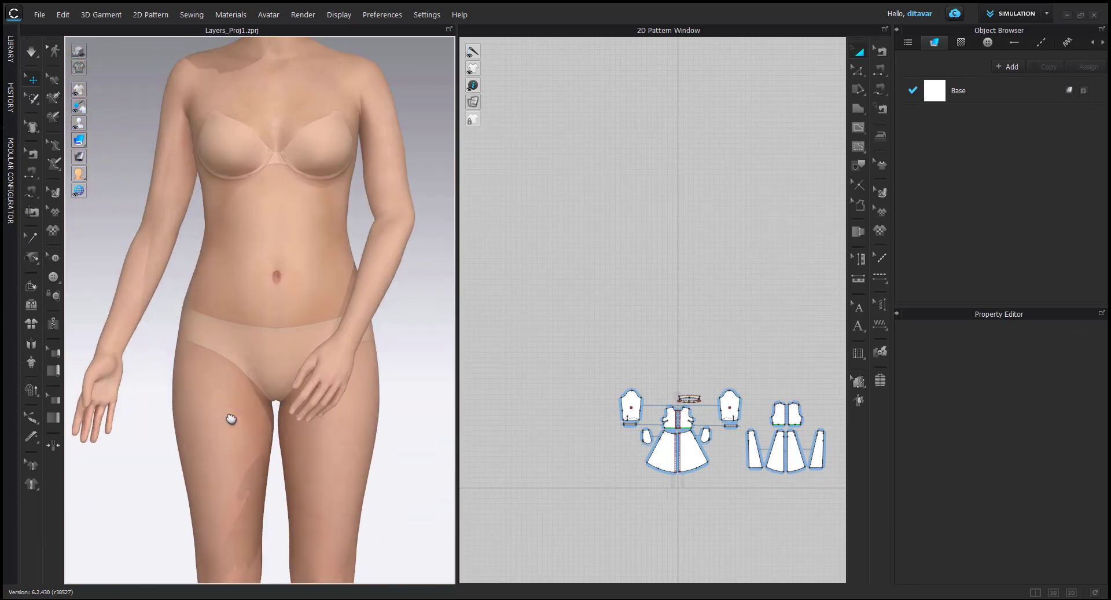
key("shift+c")
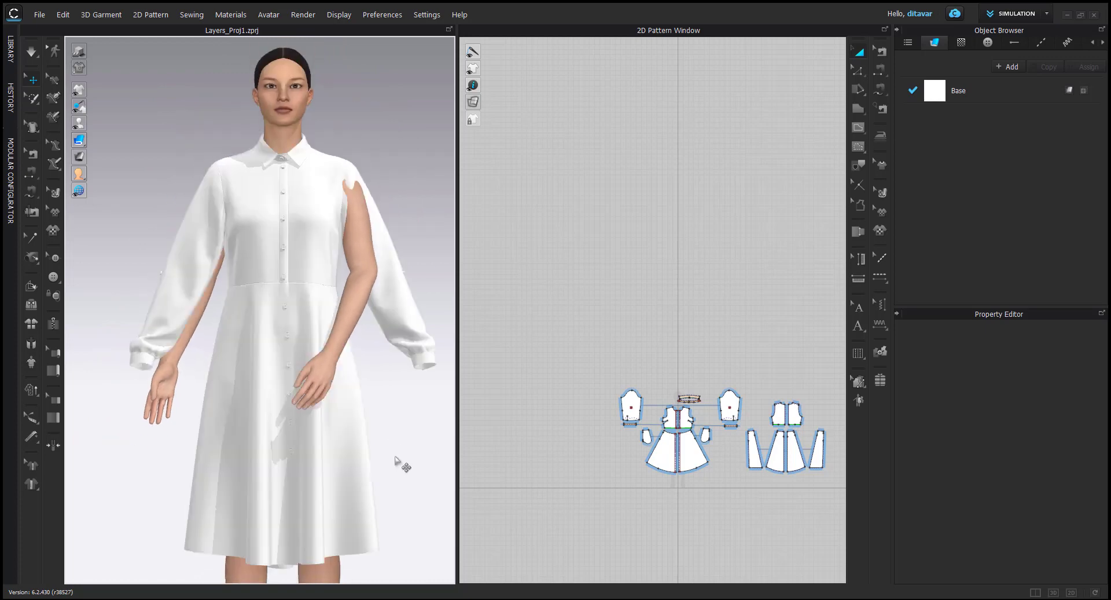
scroll(396, 450, "down", 5)
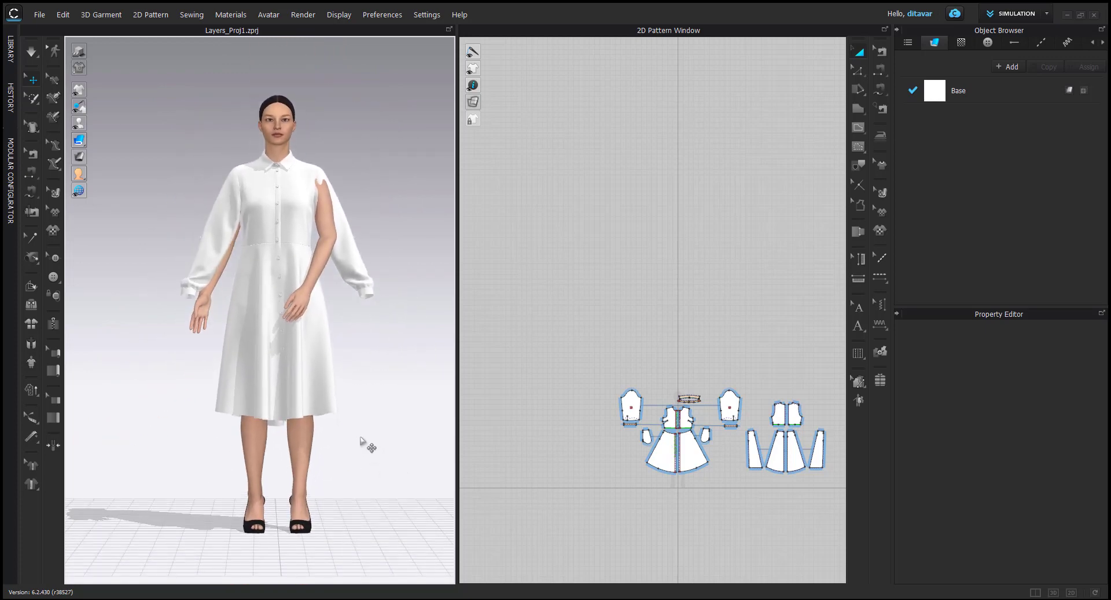
scroll(347, 446, "up", 2)
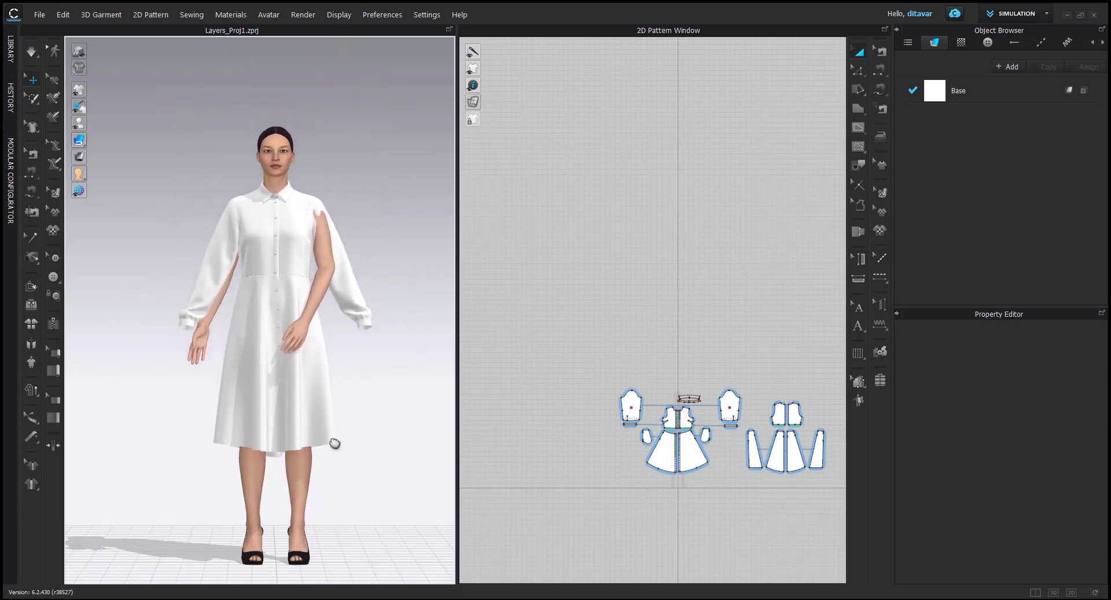
Step: Save the avatar's pose as a pose file named Pose-1 in the Poses folder on the Desktop
left_click(45, 13)
mouse_move(35, 96)
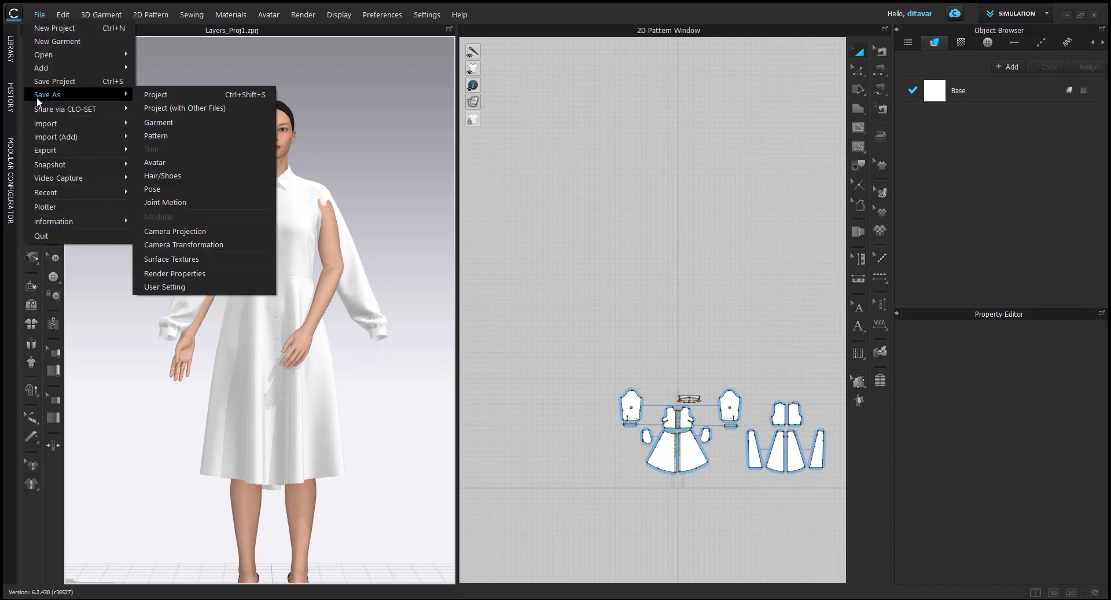
left_click(186, 189)
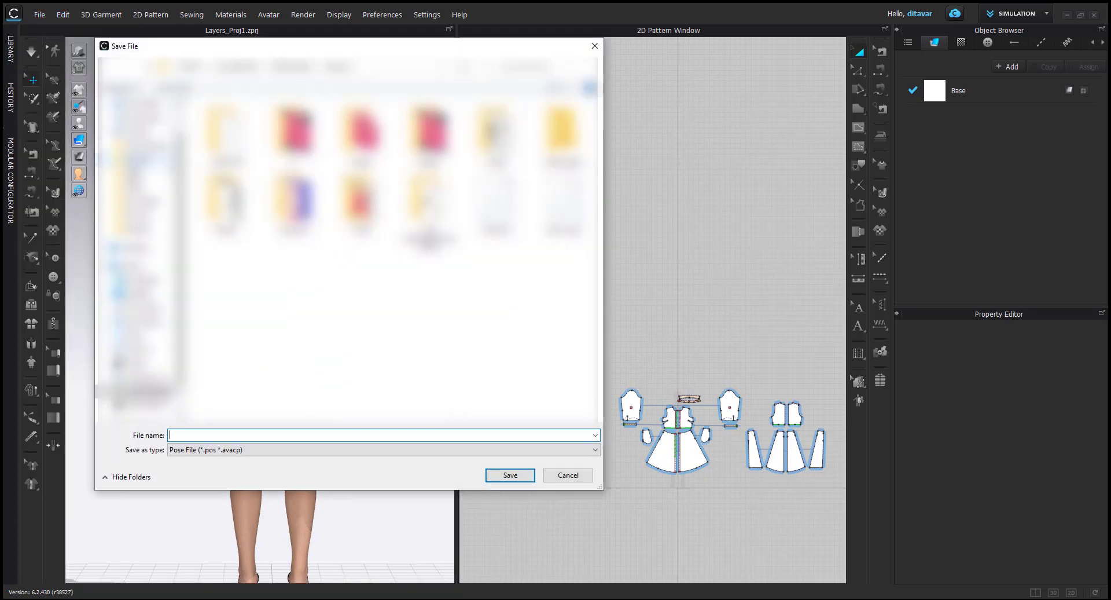
right_click(287, 190)
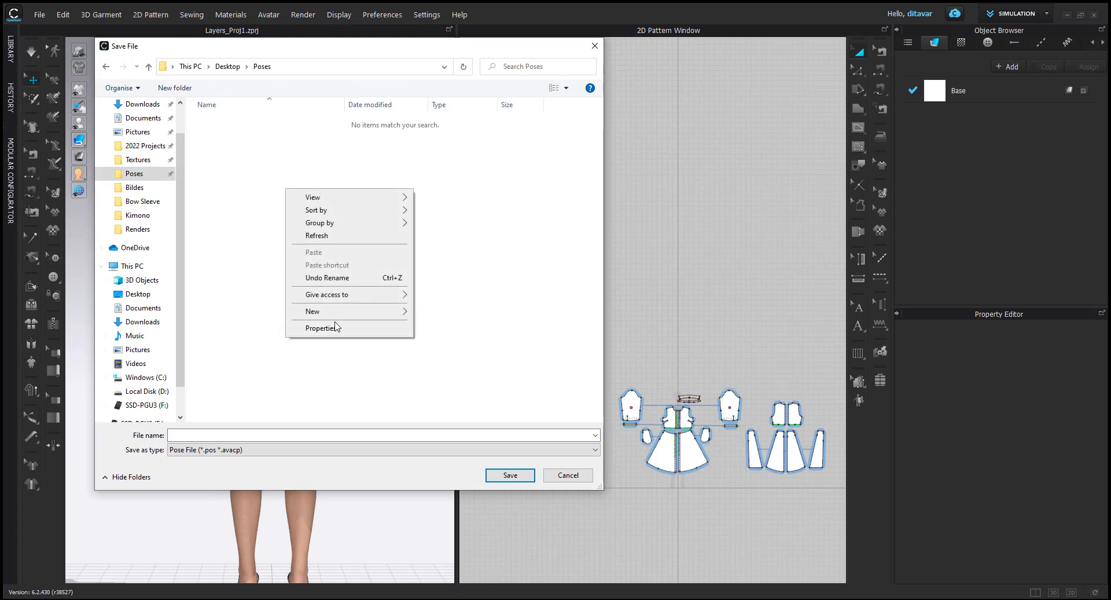
left_click(226, 288)
left_click(216, 435)
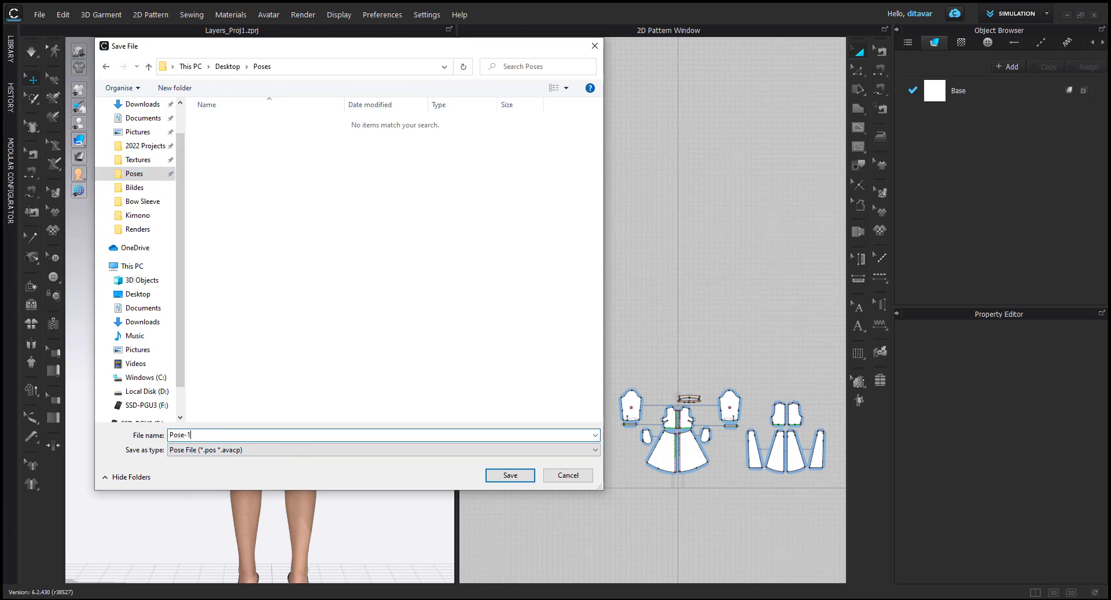
left_click(492, 478)
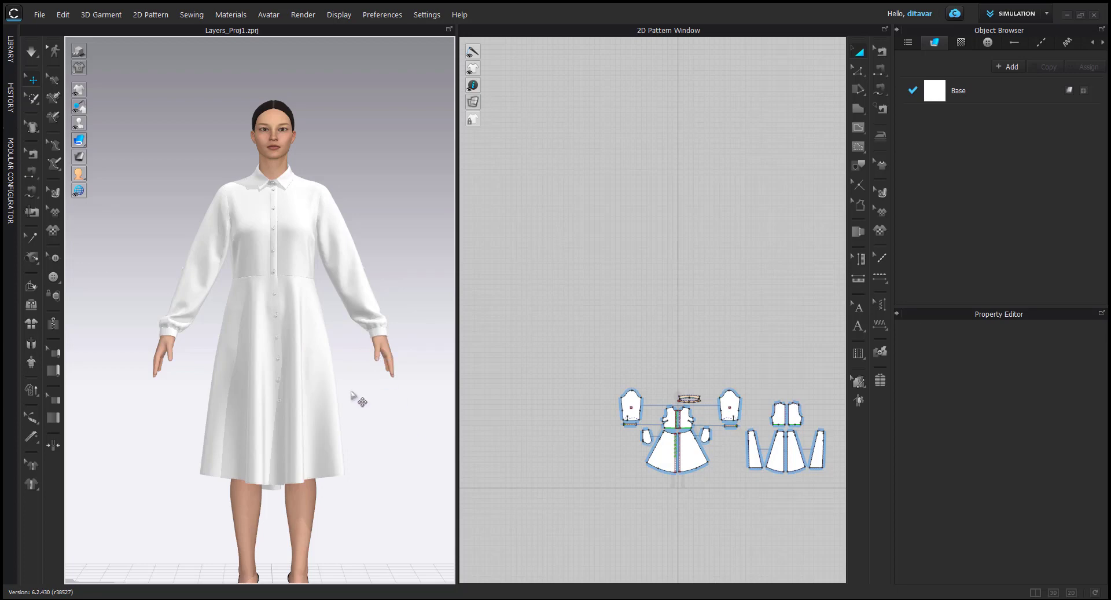
Step: Record the dressed avatar in its default pose as a 3D state in History, and call up its loading without proceeding
left_click(10, 94)
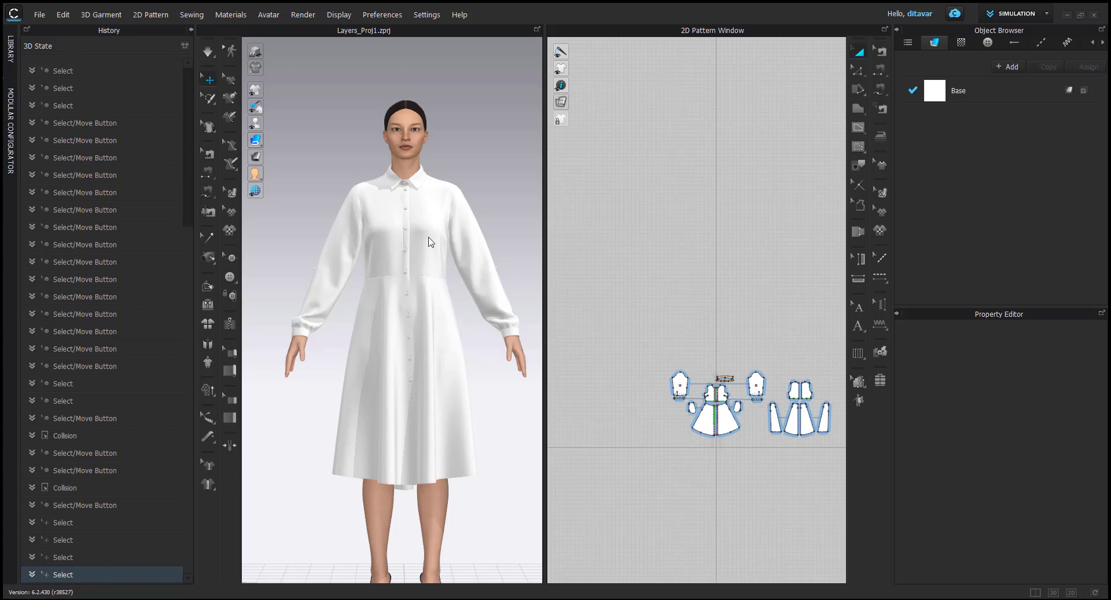
left_click(185, 45)
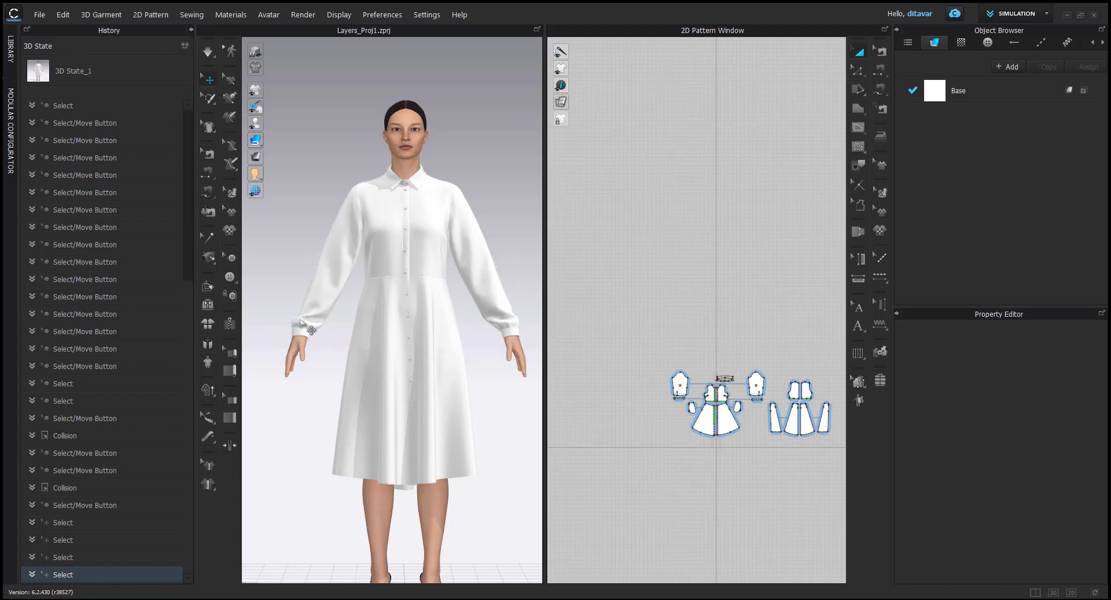
double_click(64, 75)
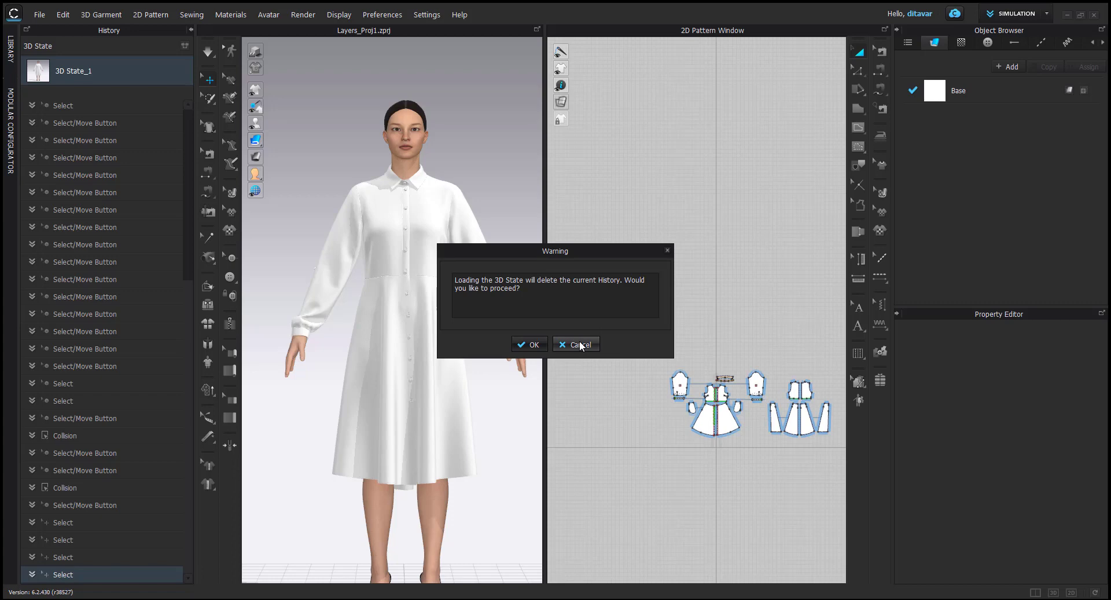
left_click(667, 251)
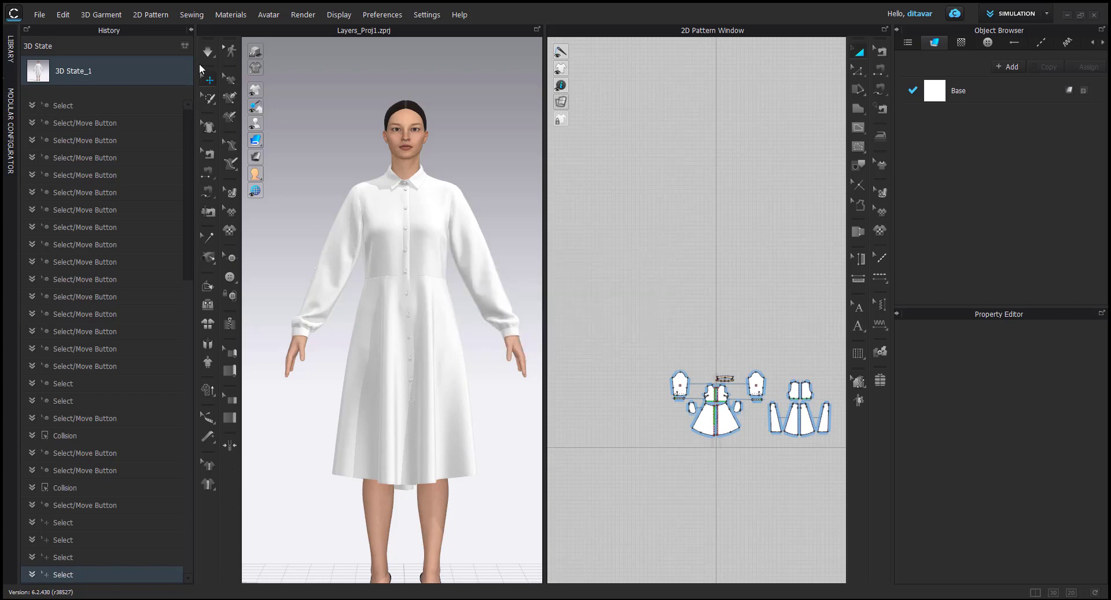
left_click(191, 29)
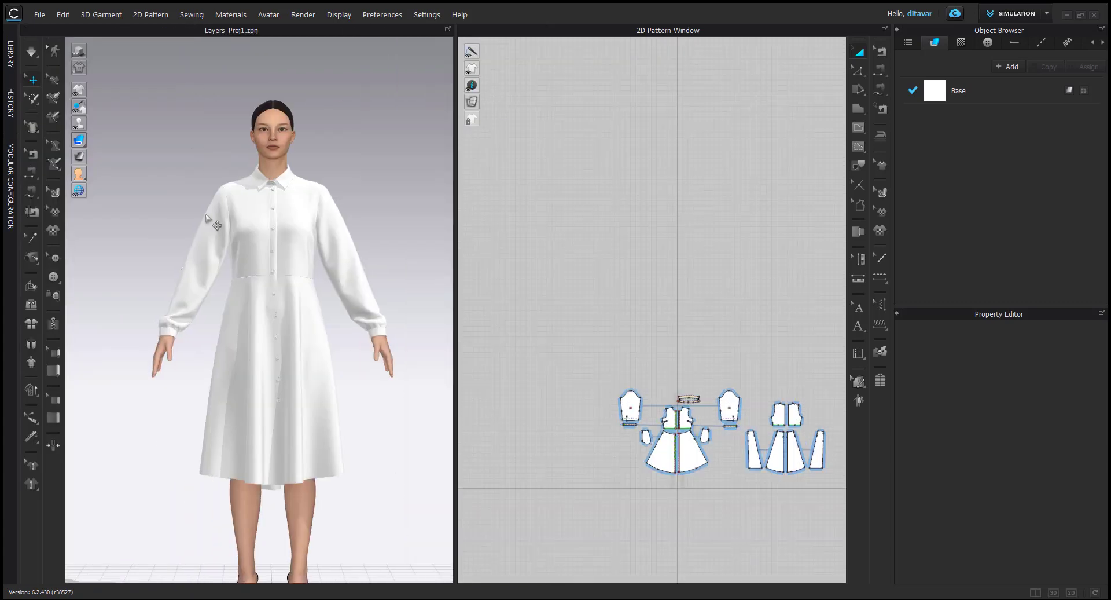
Step: Open the saved Pose-1 pose on the avatar and simulate the dress so its sleeves follow the arms
scroll(307, 324, "up", 3)
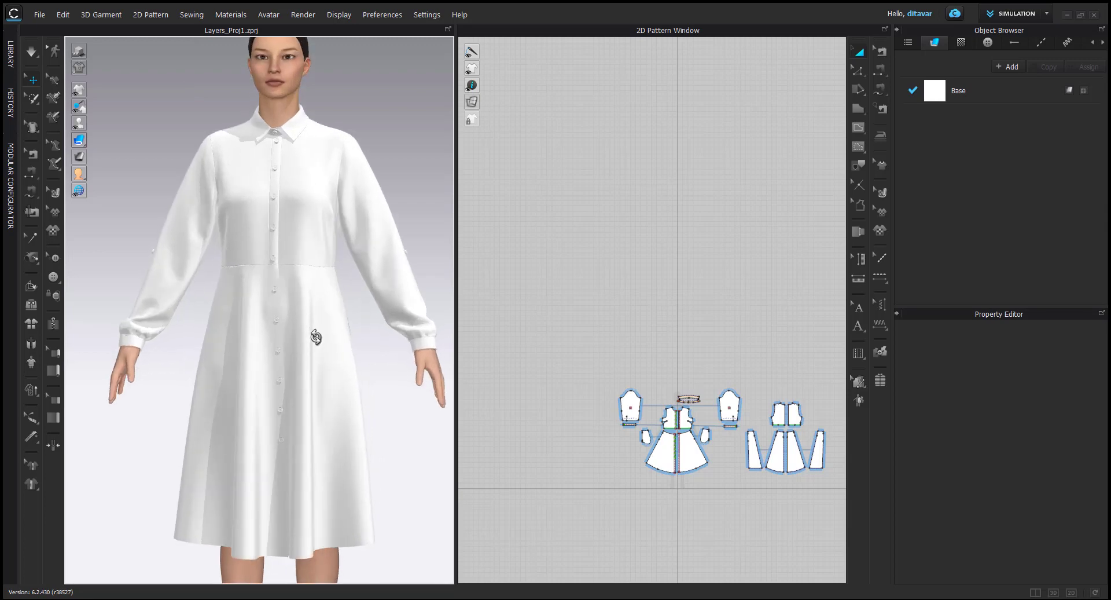
left_click(39, 14)
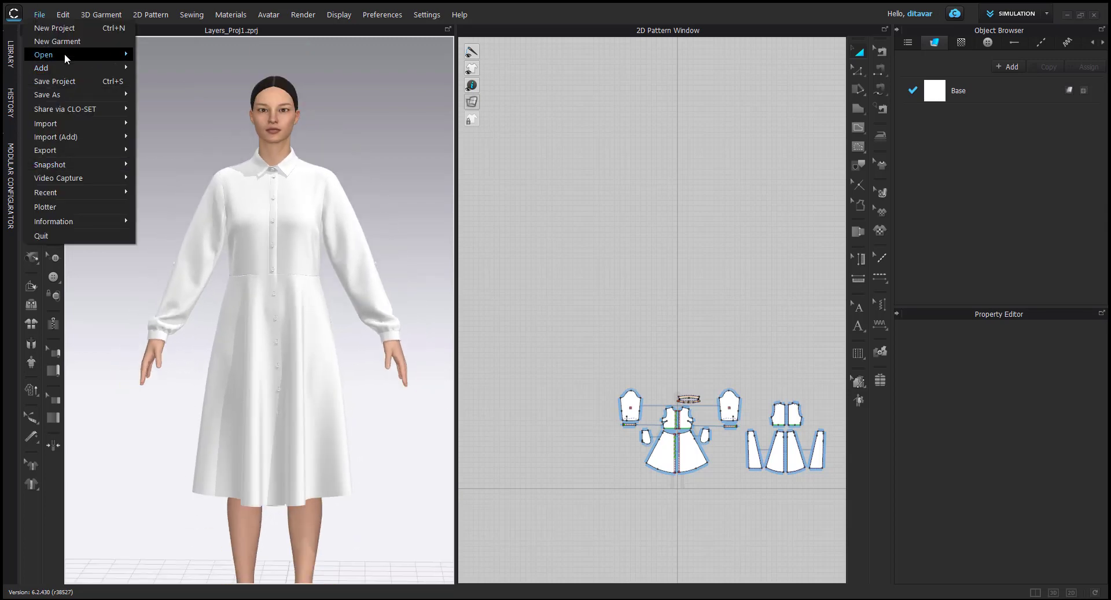
left_click(219, 144)
double_click(270, 127)
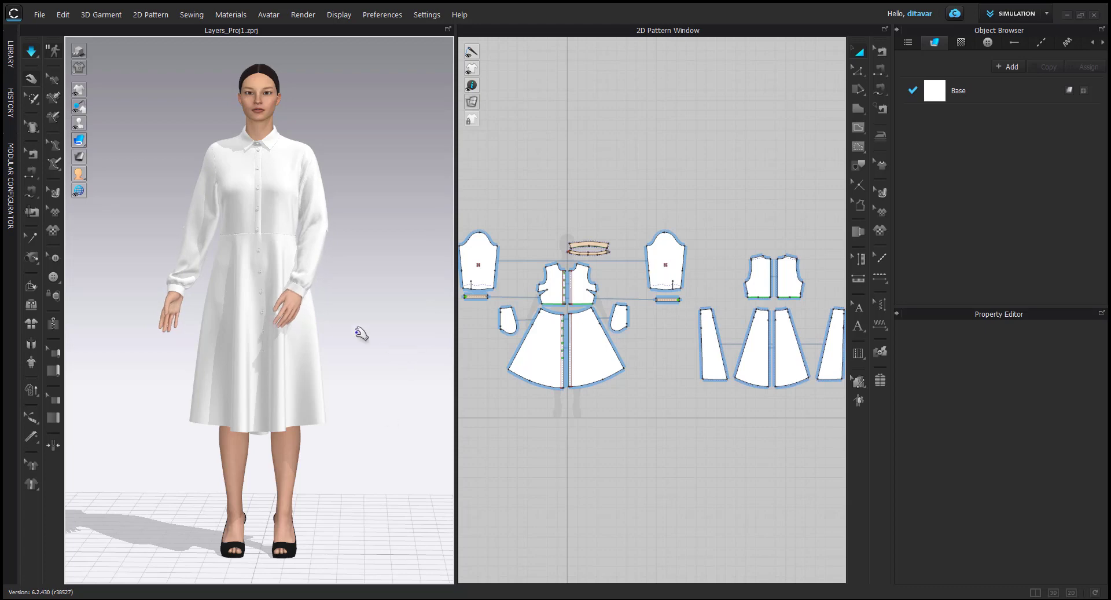
scroll(375, 256, "up", 2)
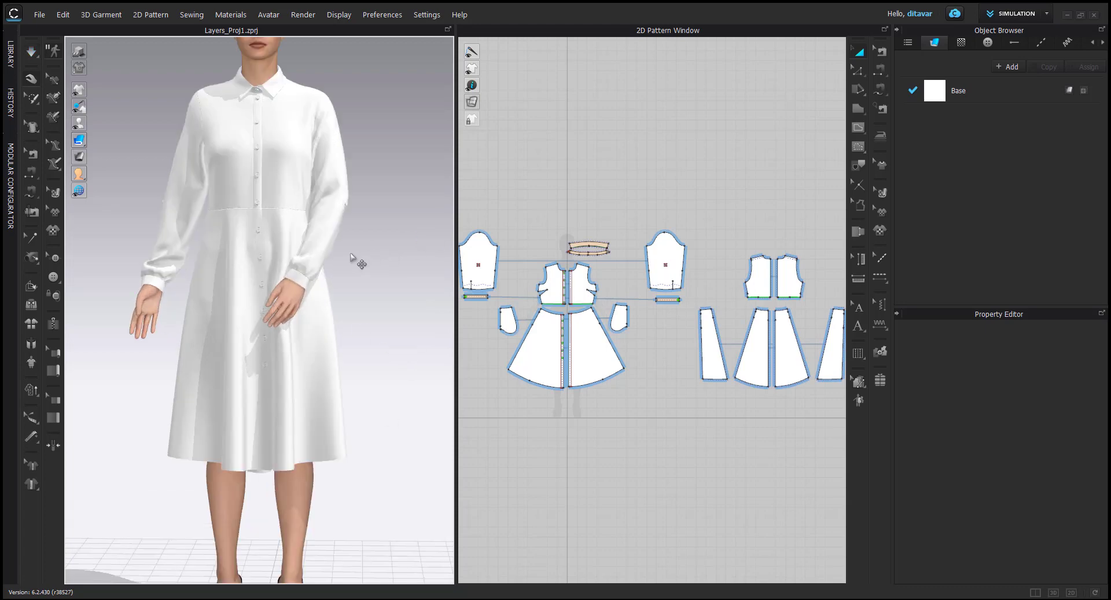
scroll(371, 275, "up", 3)
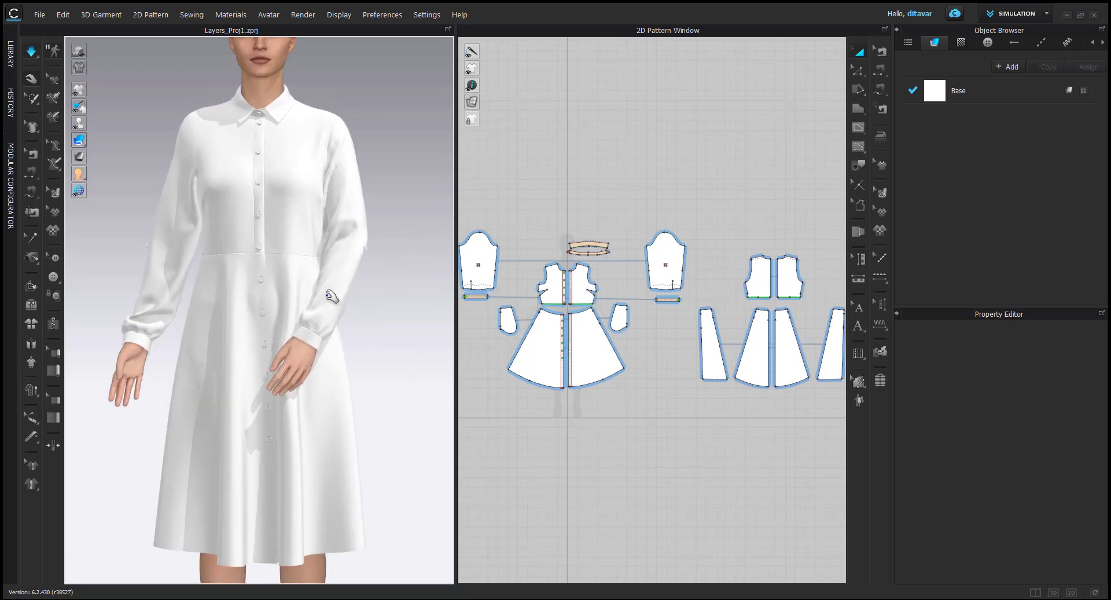
Step: Adjust the left sleeve and cuff around the wrist during simulation, and finish with the simulation stopped and nothing selected
left_click(333, 297)
left_click(321, 340)
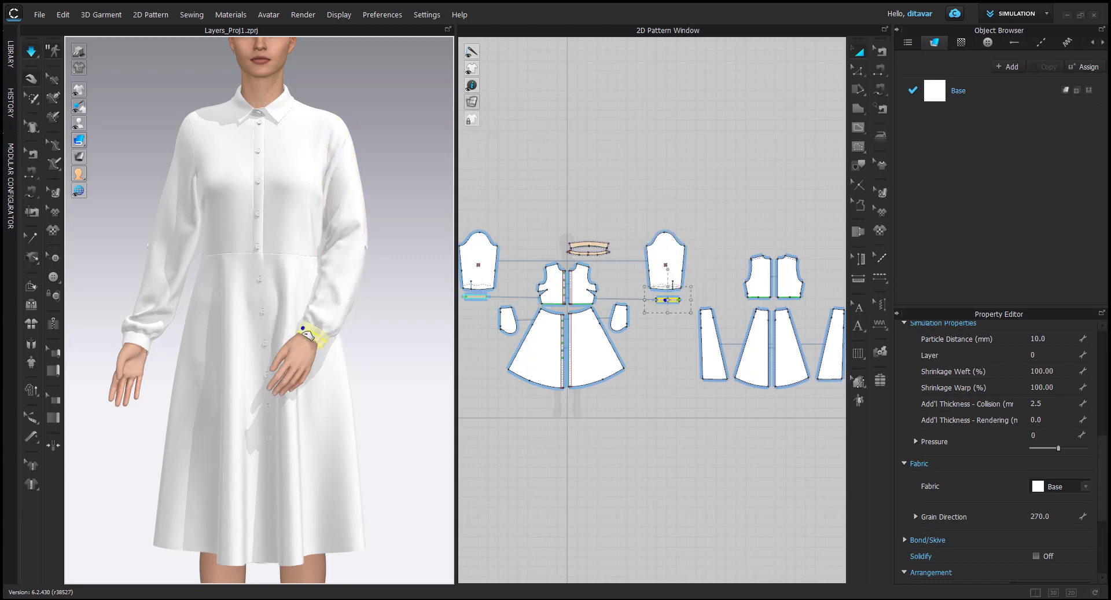
right_click_drag(328, 345, 392, 347)
left_click(349, 345)
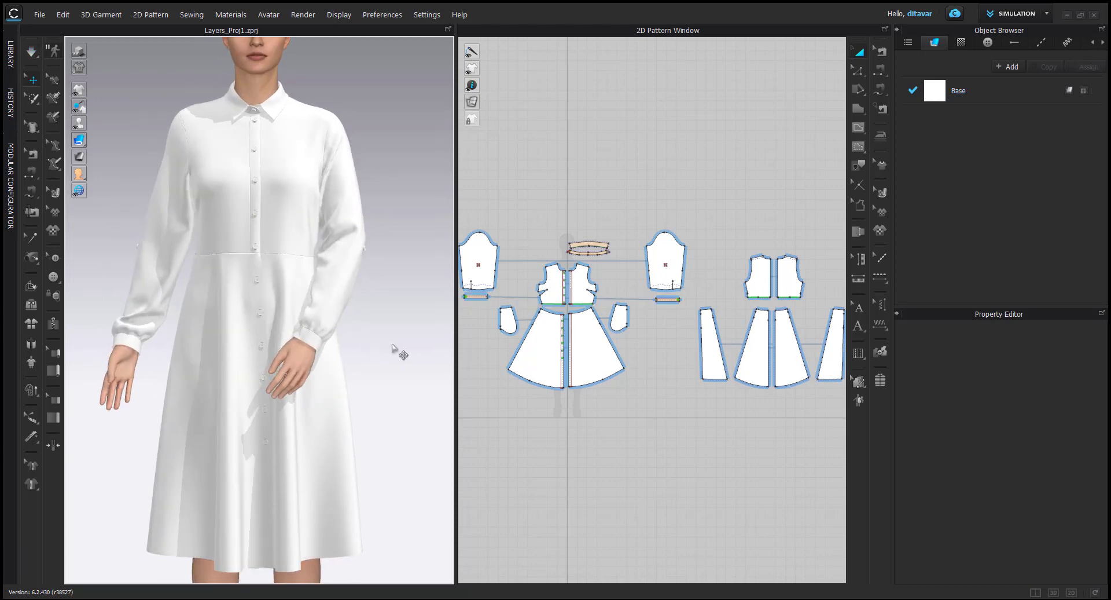
Step: Examine the draped dress, its sleeves and the avatar's hands from the front and slightly turned angles
scroll(269, 365, "down", 5)
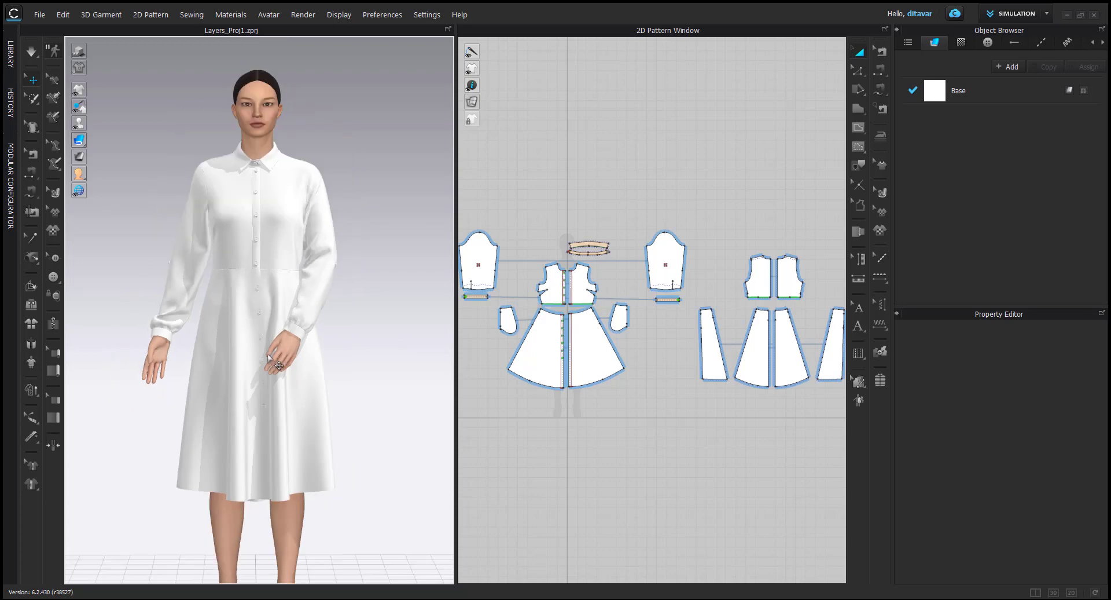
mouse_move(288, 349)
right_mouse_down()
mouse_move(389, 362)
mouse_move(496, 355)
mouse_move(301, 351)
right_mouse_up()
scroll(310, 375, "up", 4)
scroll(309, 375, "up", 2)
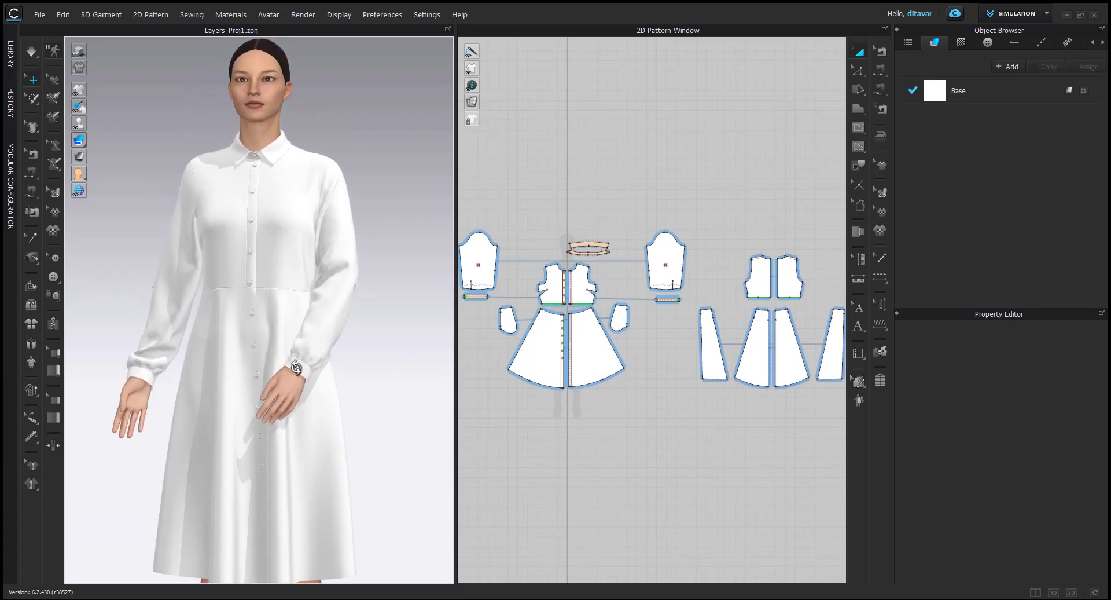
right_click_drag(293, 370, 310, 363)
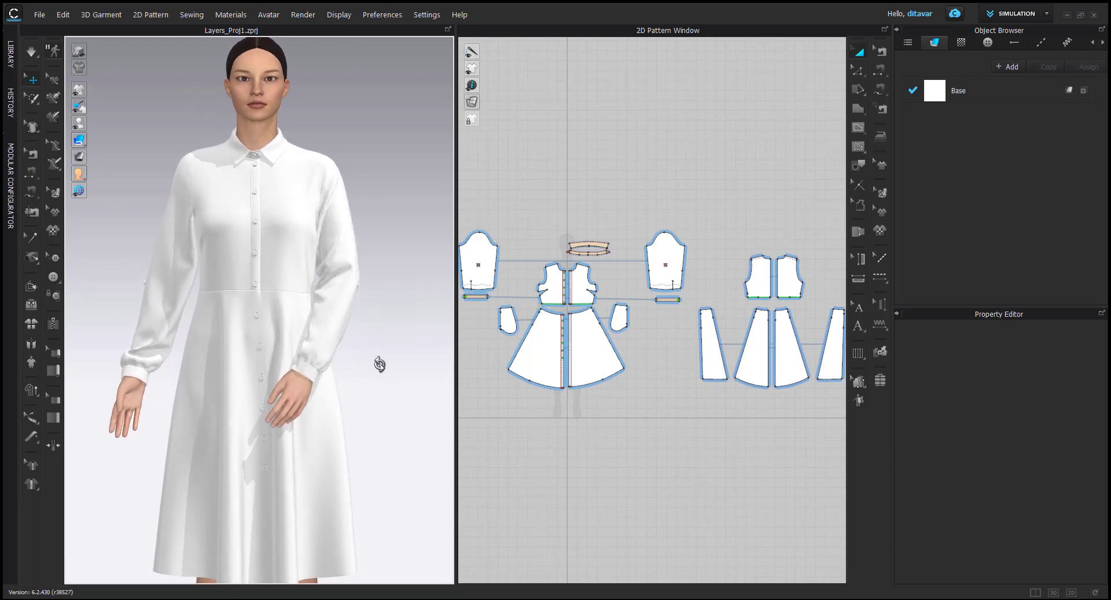
right_click_drag(379, 363, 380, 364)
scroll(386, 372, "down", 1)
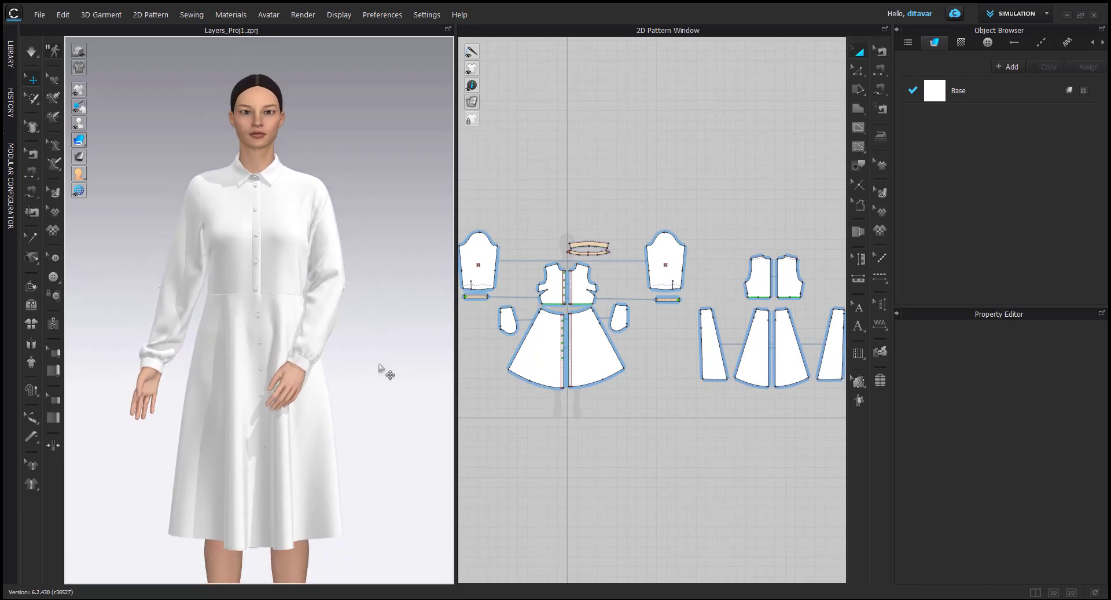
scroll(286, 331, "up", 2)
Step: Hide the dress and rotate the right hip joint in X-ray view to swing the right leg forward
left_click(276, 283)
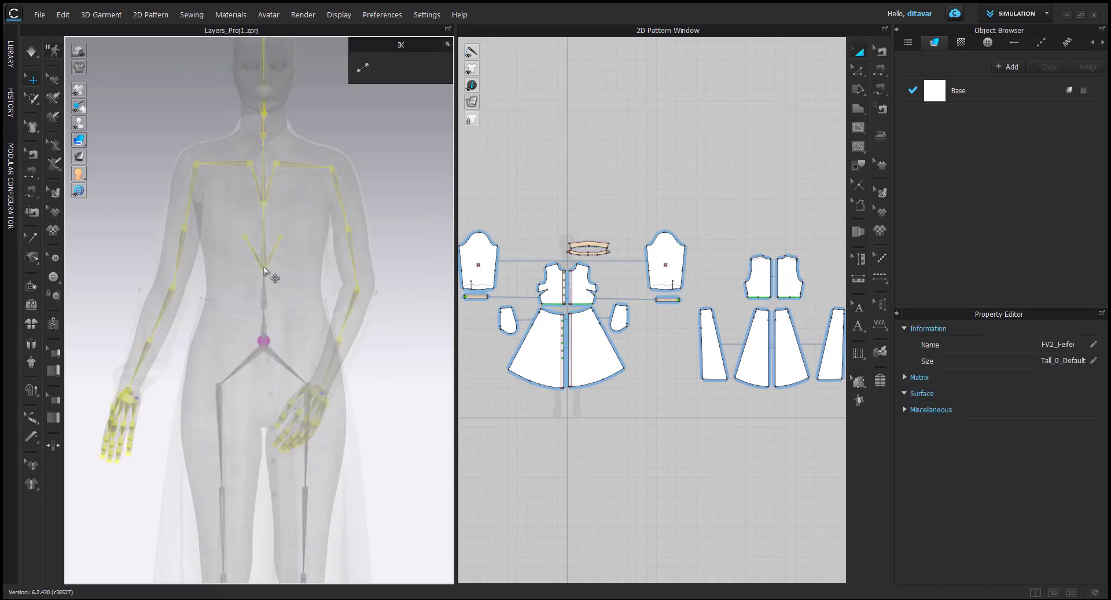
key("shift+c")
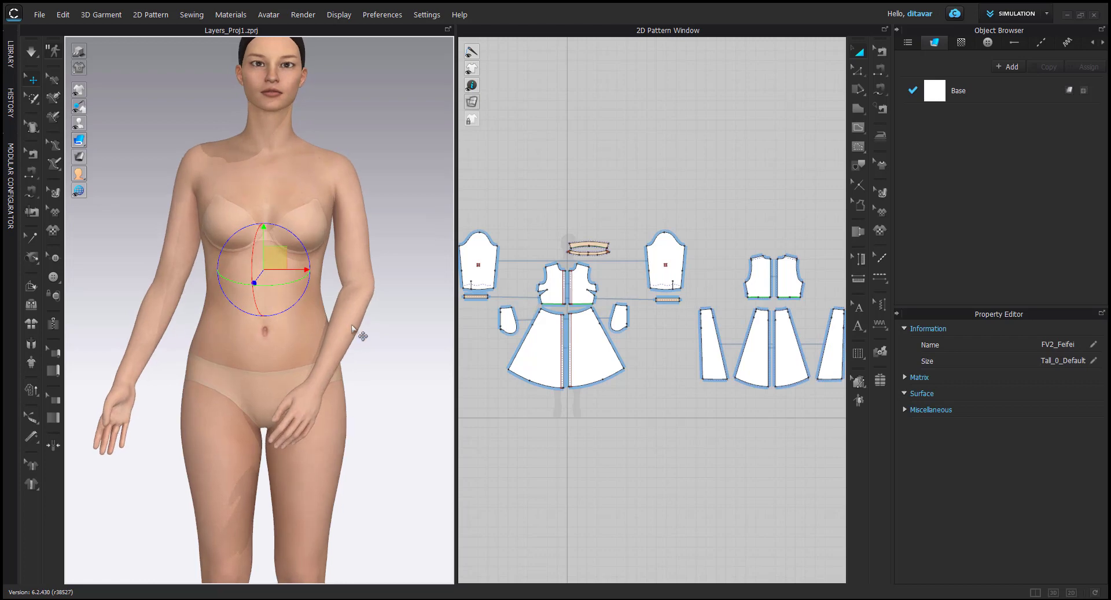
scroll(362, 332, "down", 2)
left_click(240, 350)
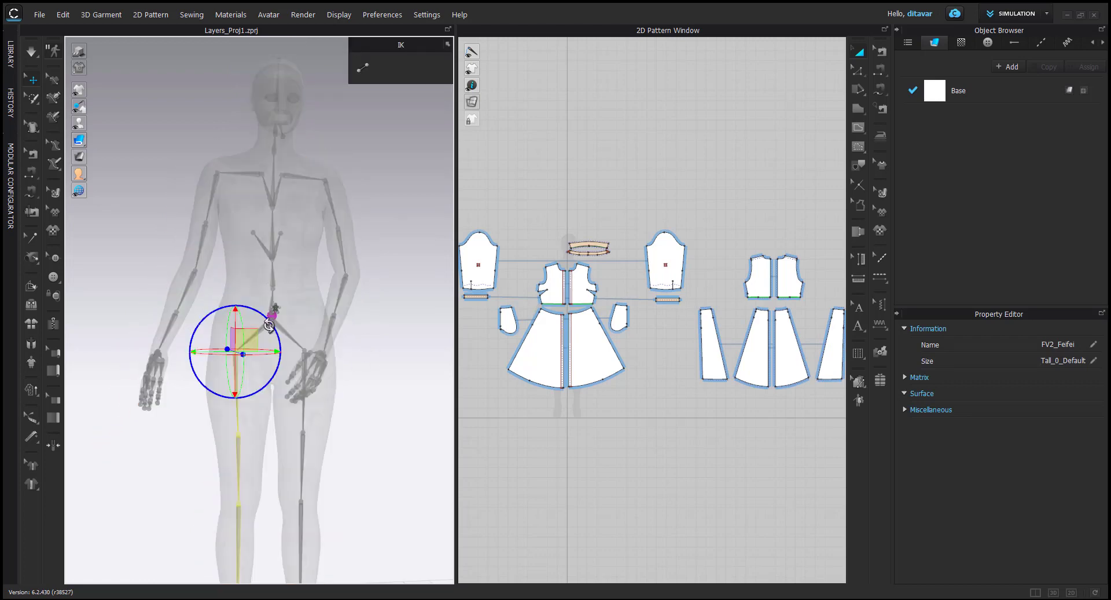
mouse_move(269, 322)
right_mouse_down()
mouse_move(386, 329)
mouse_move(278, 330)
right_mouse_up()
mouse_move(272, 327)
left_mouse_down()
mouse_move(270, 318)
mouse_move(280, 325)
left_mouse_up()
right_click_drag(280, 324, 261, 333)
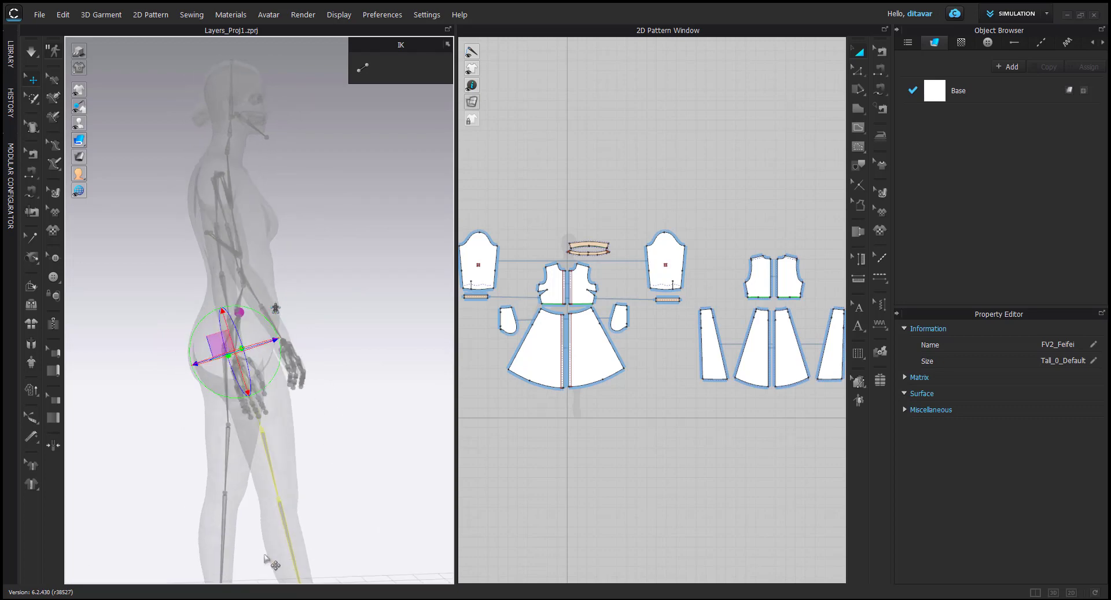
Step: Rotate the right knee joint to swing the lower leg back beneath the body, and leave X-ray view with the dress shown
left_click(280, 499)
middle_click_drag(281, 498, 284, 382)
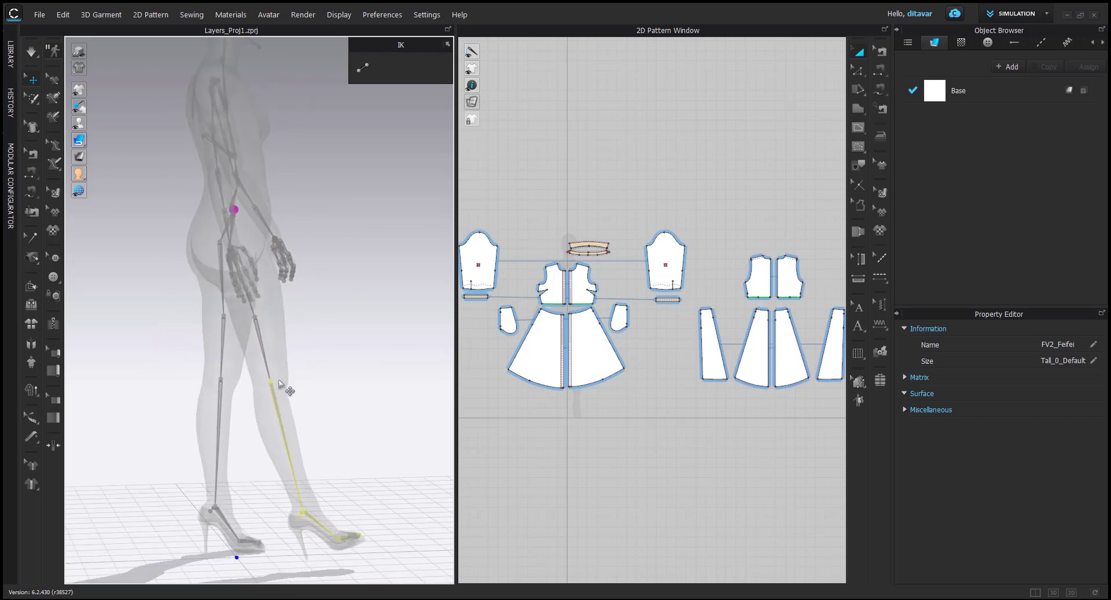
left_click(276, 381)
left_click_drag(289, 347, 295, 370)
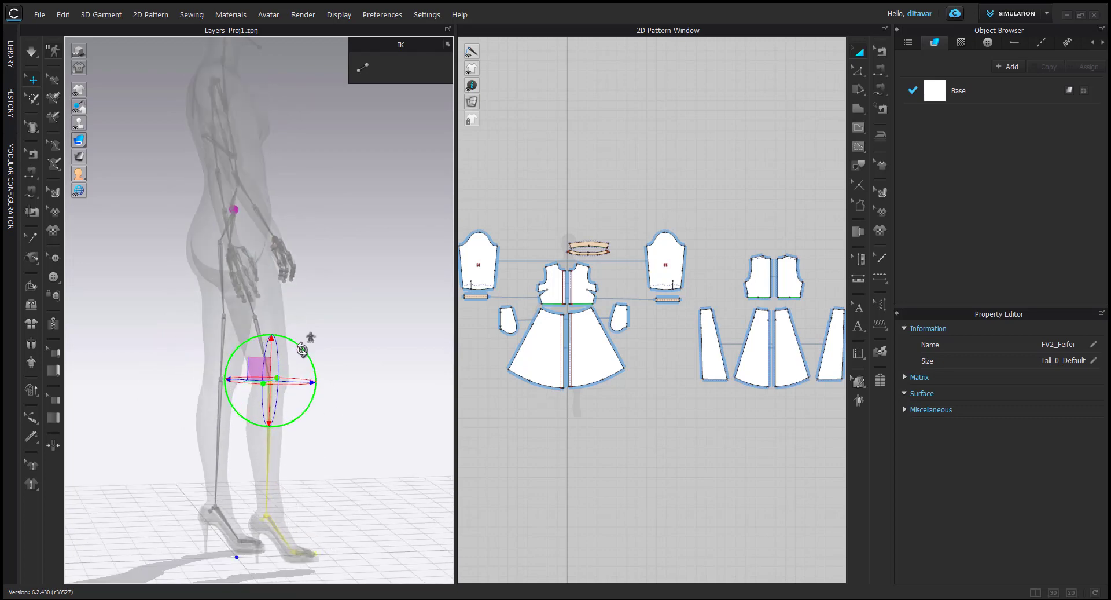
right_click_drag(295, 370, 157, 357)
left_click_drag(312, 367, 310, 358)
key("Escape")
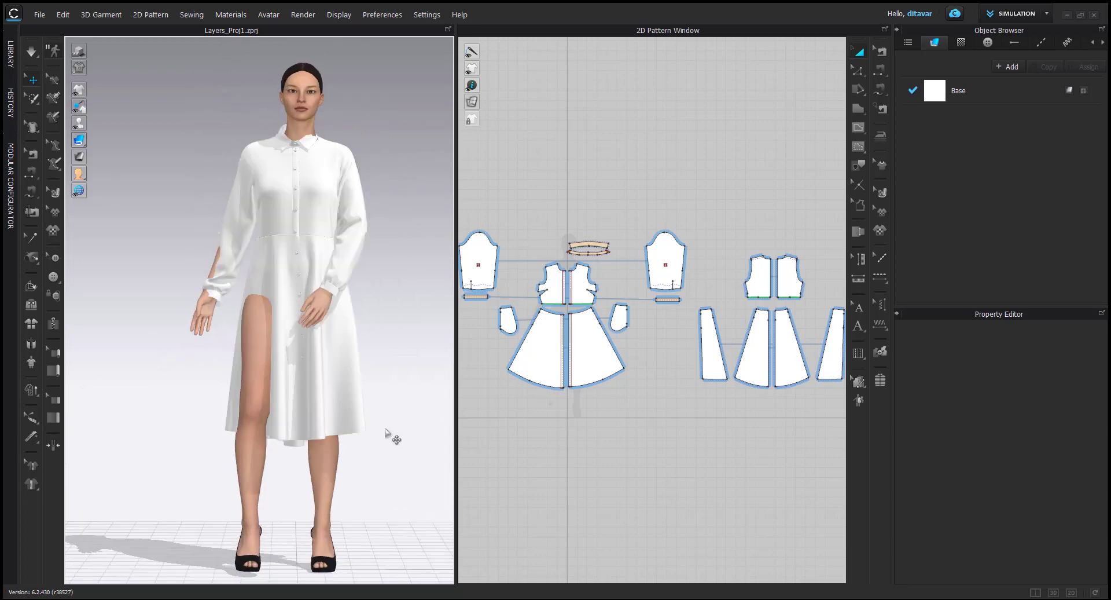
Step: Save the avatar's refined pose over Pose-1.pos in the Poses folder
middle_click_drag(396, 436, 381, 472)
left_click(39, 14)
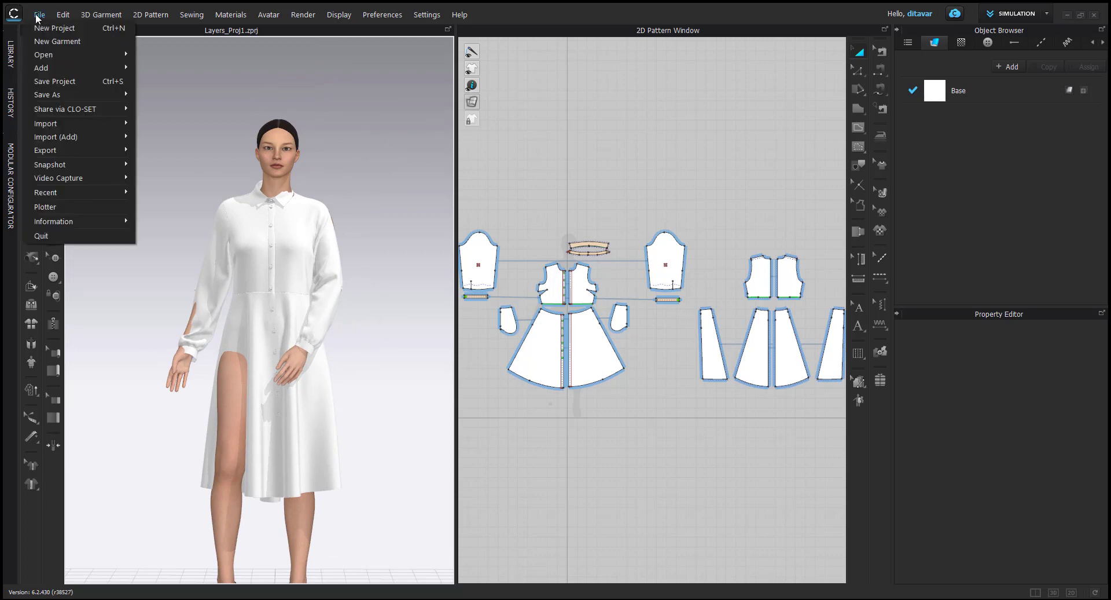
mouse_move(55, 93)
left_click(167, 188)
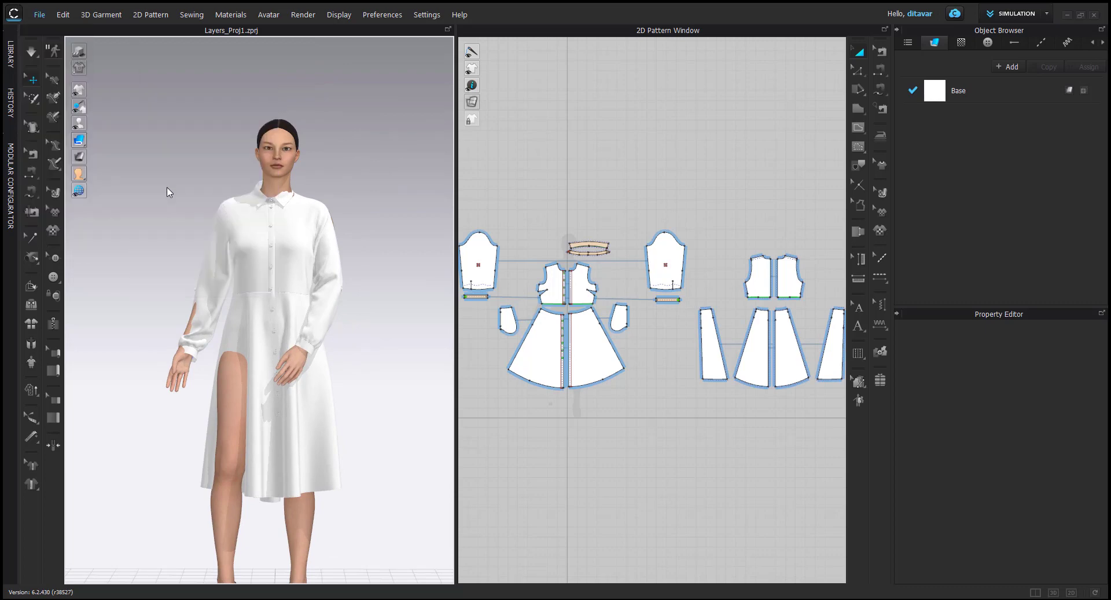
left_click(243, 121)
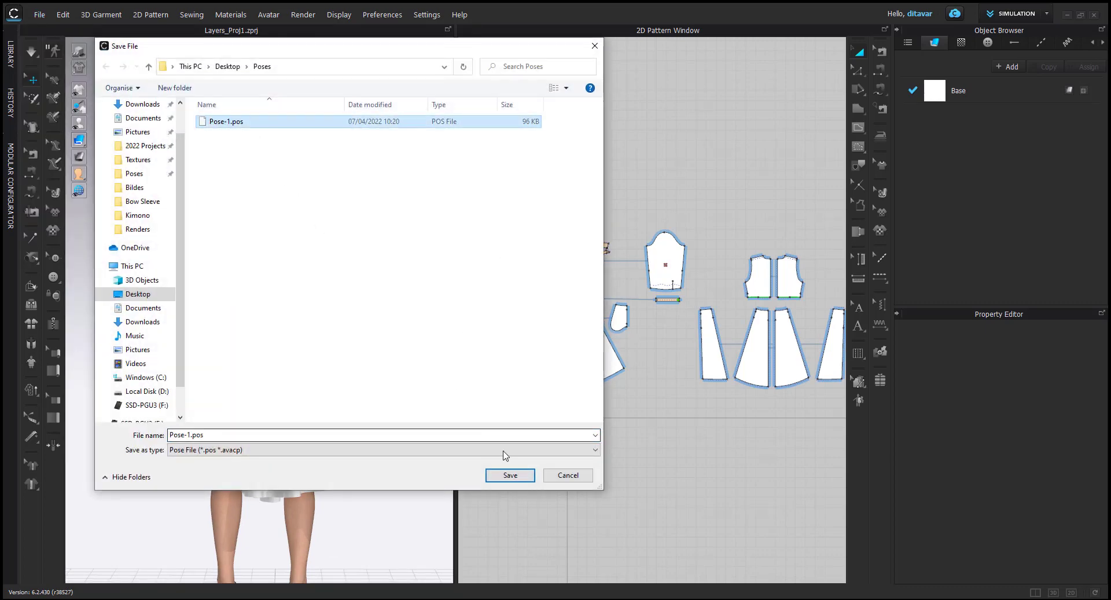
left_click(509, 474)
left_click(578, 307)
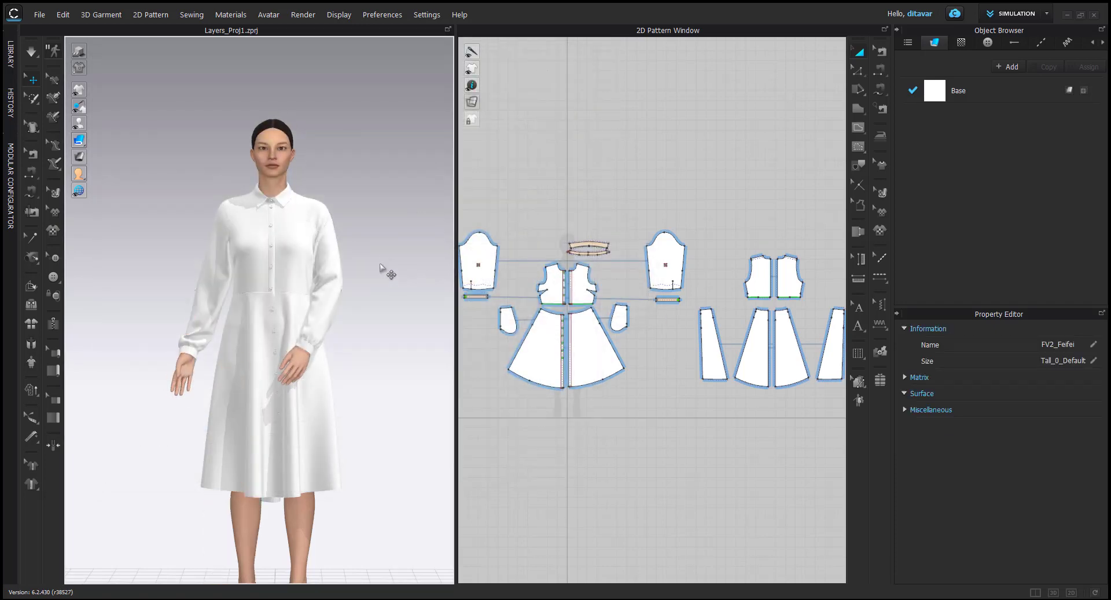
Step: Open Pose-1.pos from the Poses folder and apply it to the avatar wearing the dress
left_click(38, 14)
mouse_move(46, 54)
left_click(173, 138)
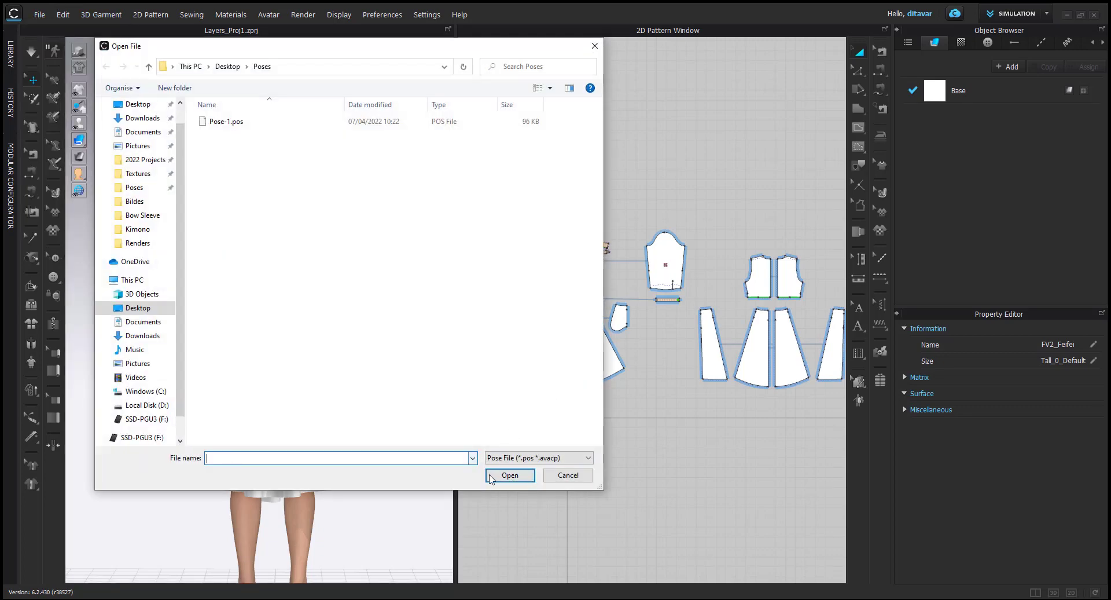
left_click(229, 122)
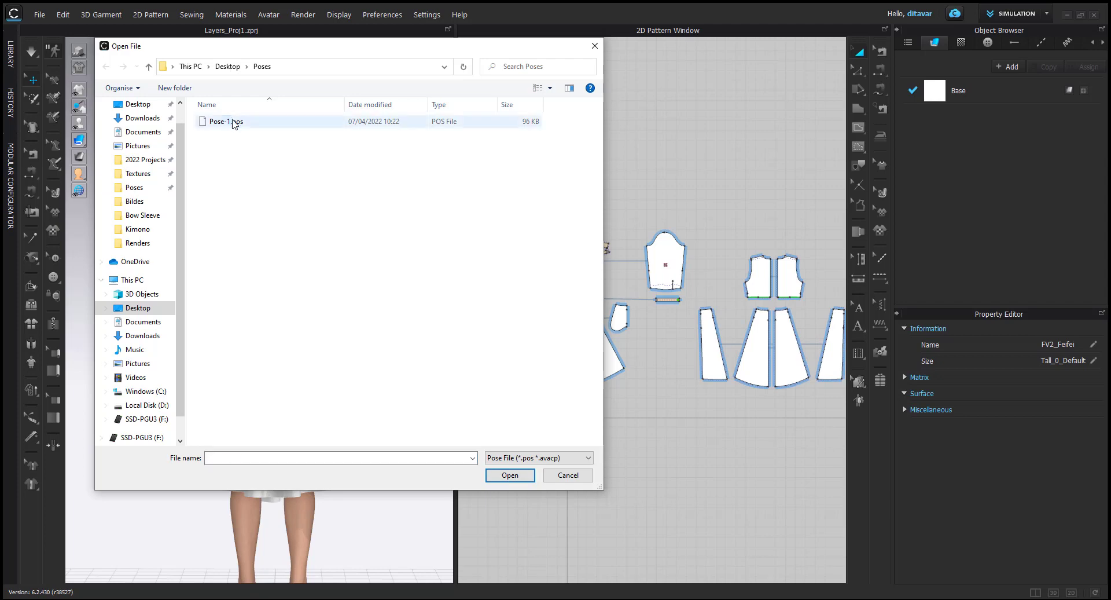
left_click(500, 478)
left_click(547, 347)
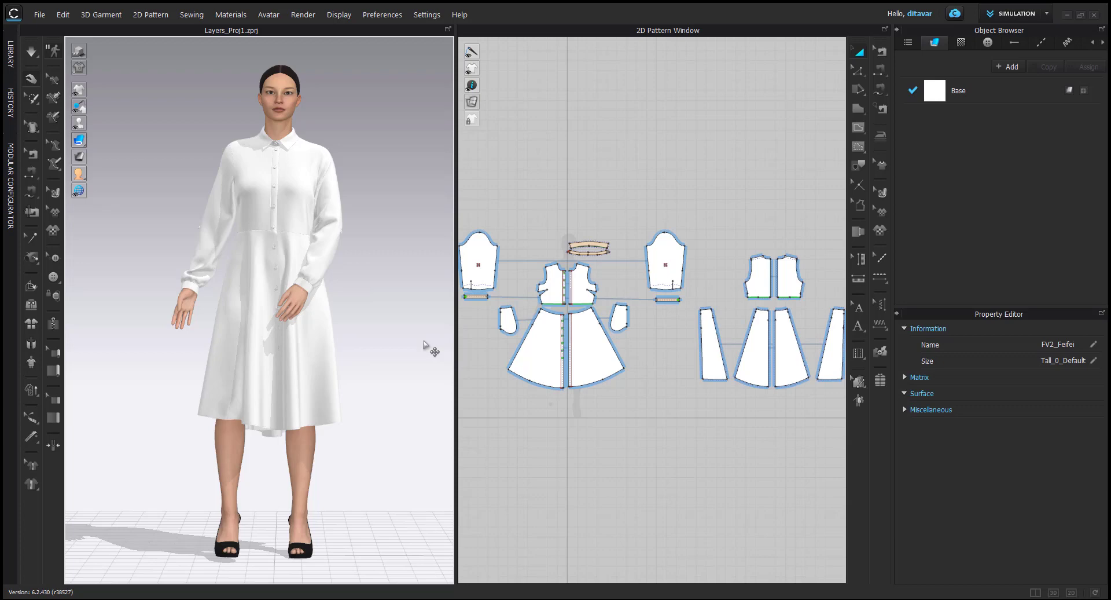
Step: Simulate the dress and adjust the left sleeve near the elbow and the left cuff around the wrist
right_click_drag(347, 363, 387, 384)
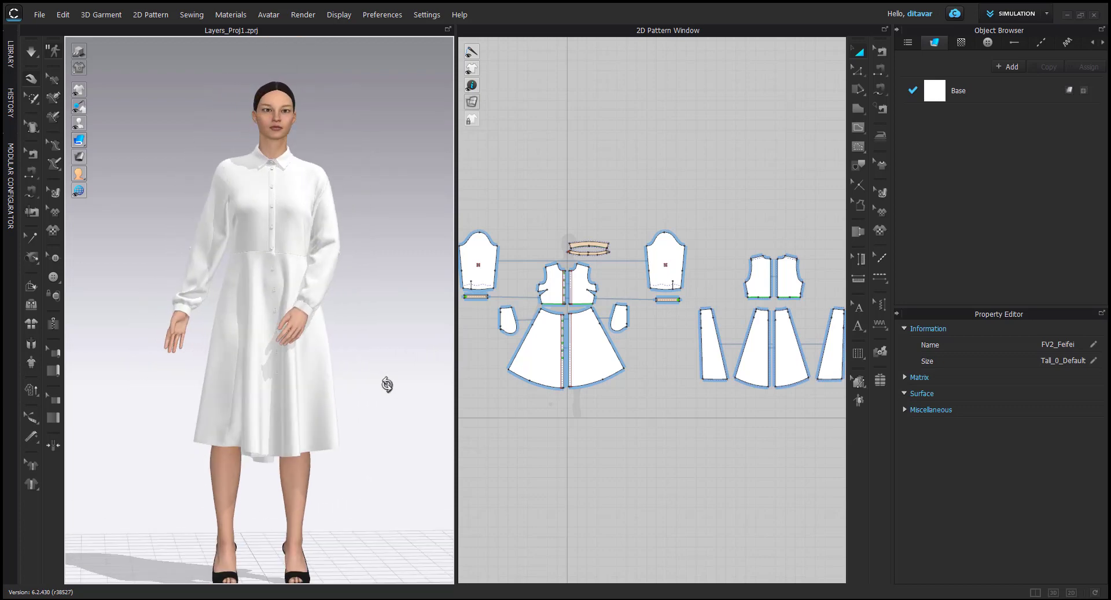
scroll(349, 366, "up", 3)
middle_click_drag(349, 366, 252, 405)
scroll(308, 334, "up", 5)
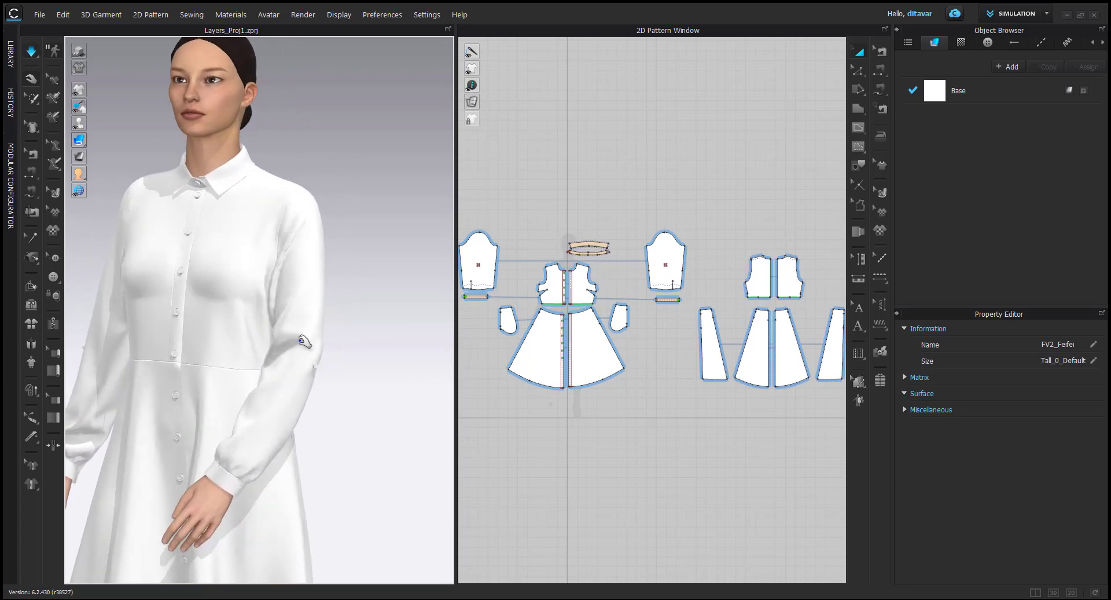
left_click(307, 342)
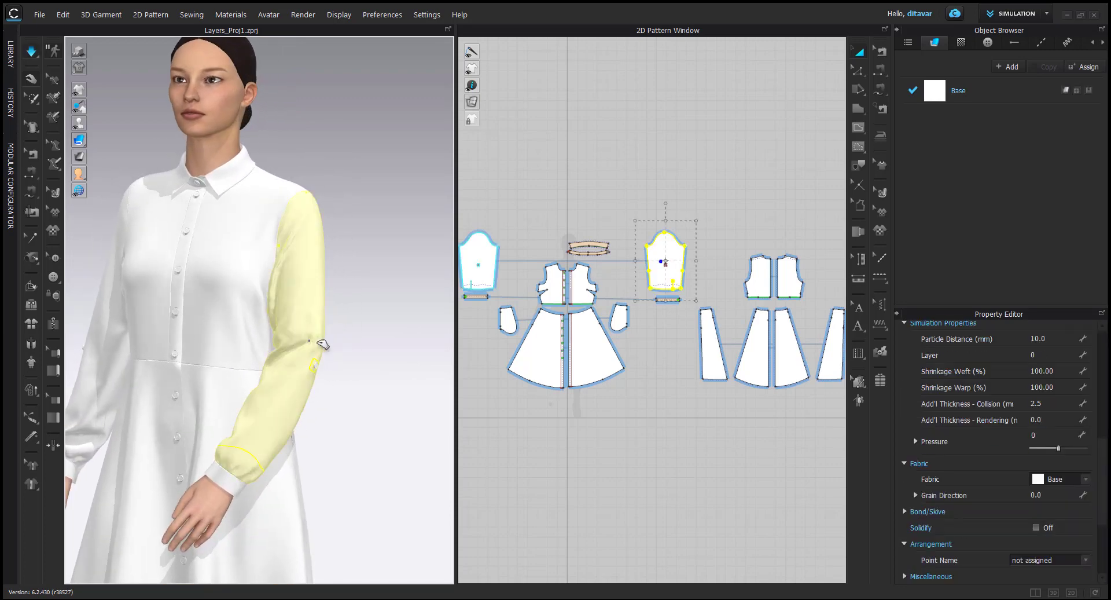
left_click(233, 475)
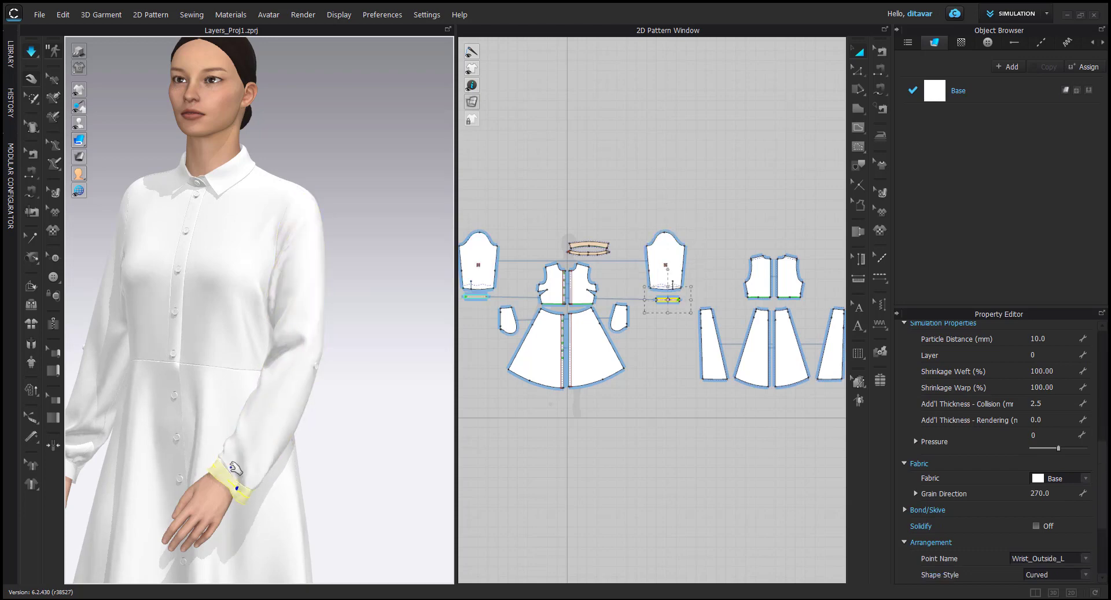
Step: Adjust the upper part of the left sleeve during simulation and clear the selection
scroll(293, 466, "down", 5)
right_click_drag(346, 414, 298, 295)
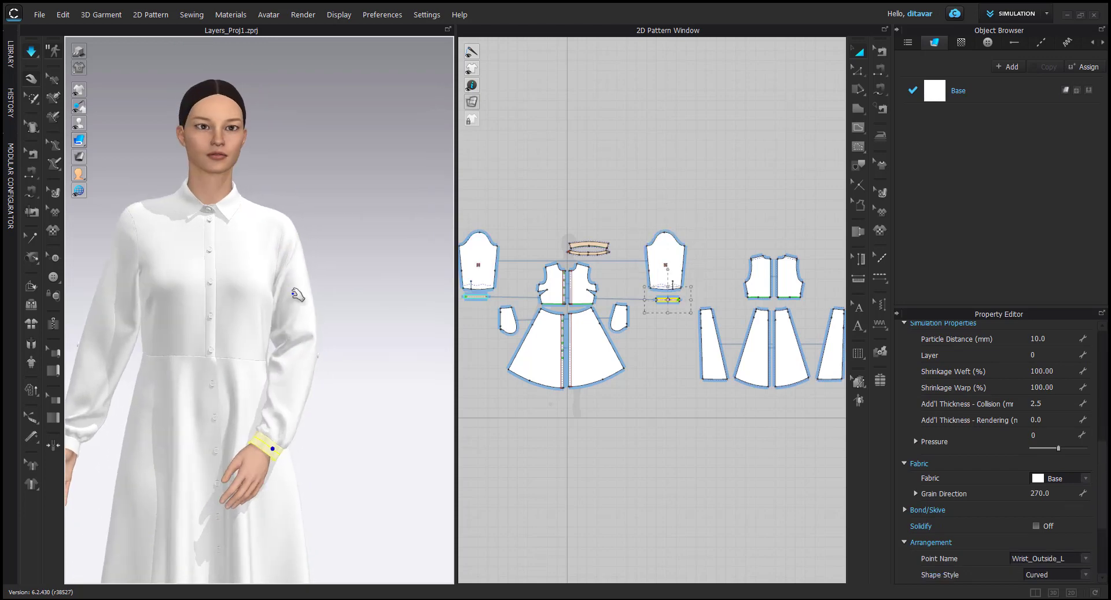
left_click(298, 295)
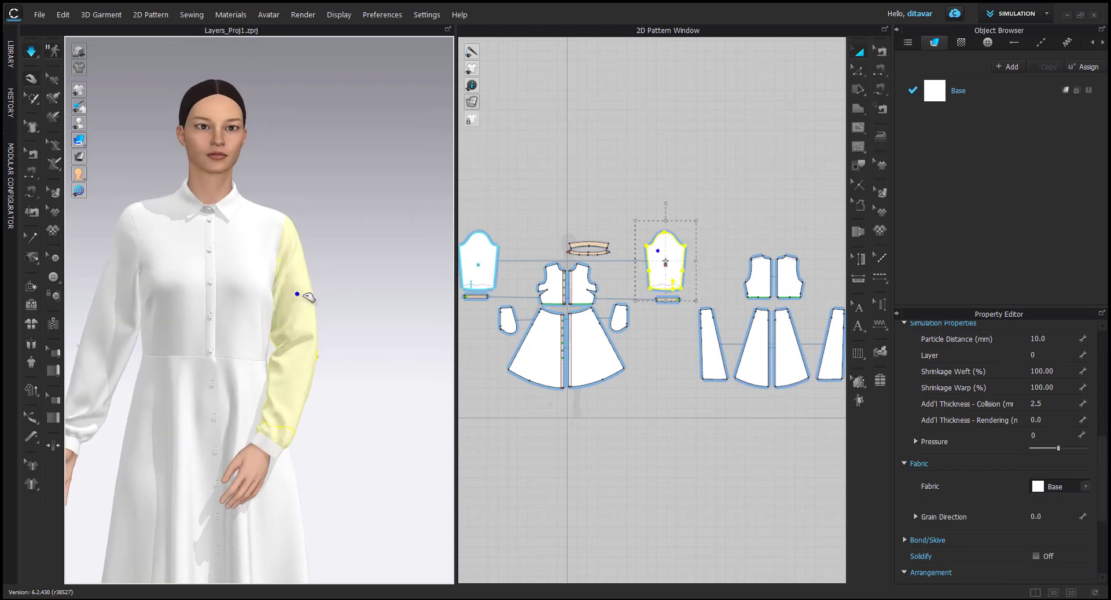
left_click(279, 239)
left_click(324, 370)
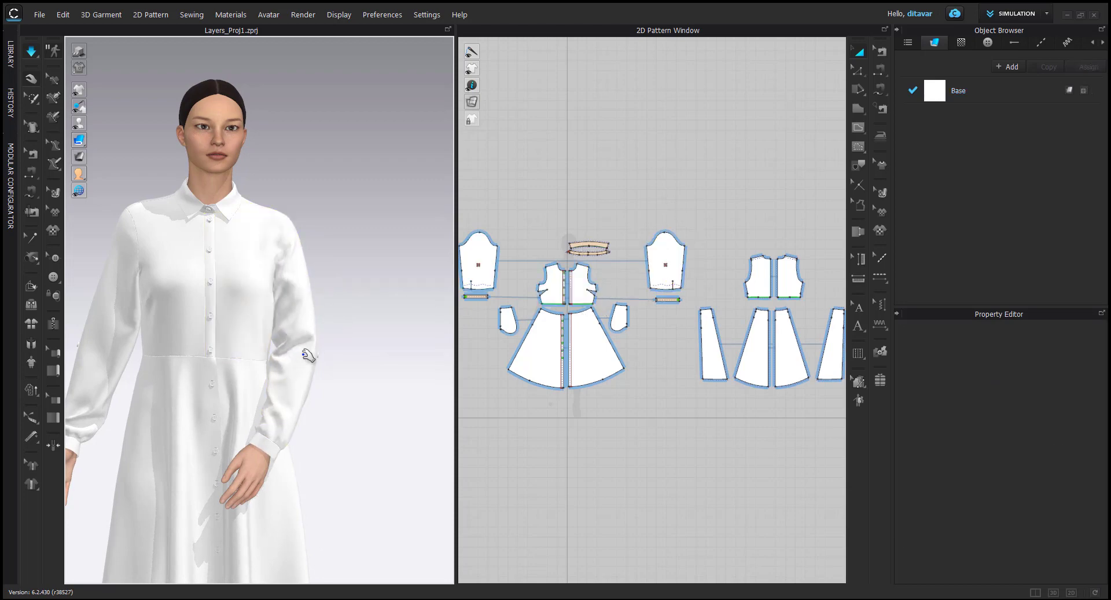
mouse_move(324, 370)
right_mouse_down()
mouse_move(313, 361)
mouse_move(306, 373)
right_mouse_up()
right_click_drag(344, 440, 299, 401)
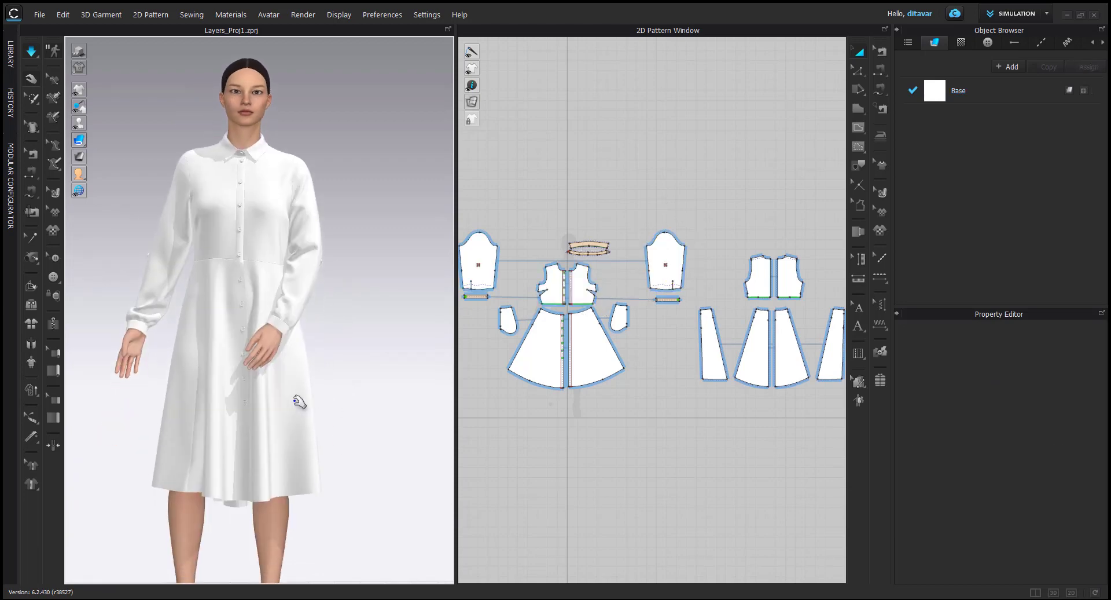
Step: Adjust the front skirt panel along the button placket during simulation, and finish with the simulation stopped and nothing selected
left_click(238, 414)
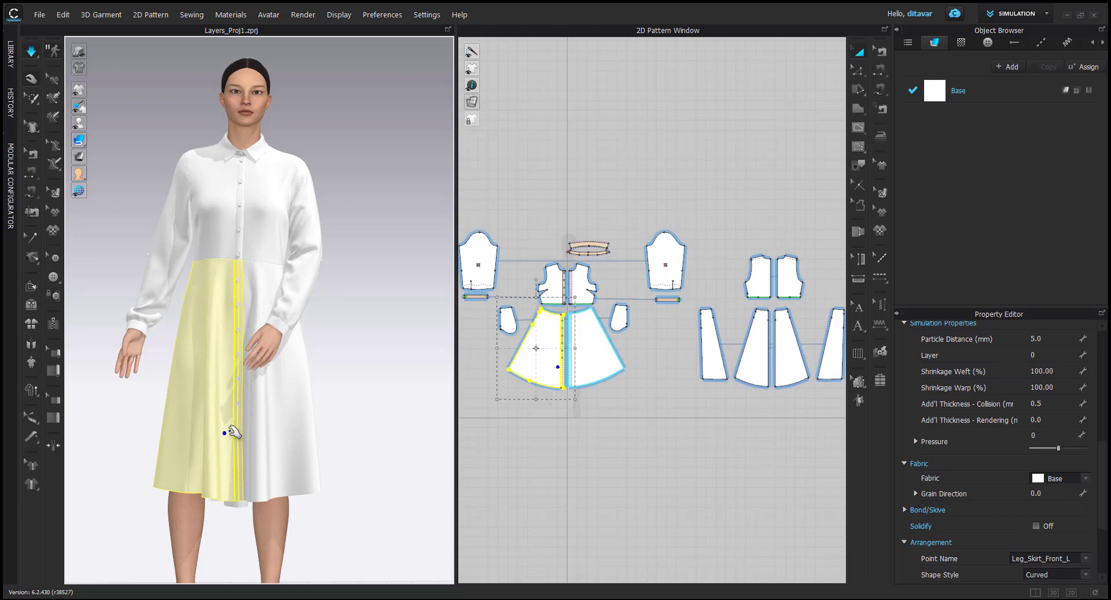
left_click(339, 380)
scroll(338, 397, "down", 5)
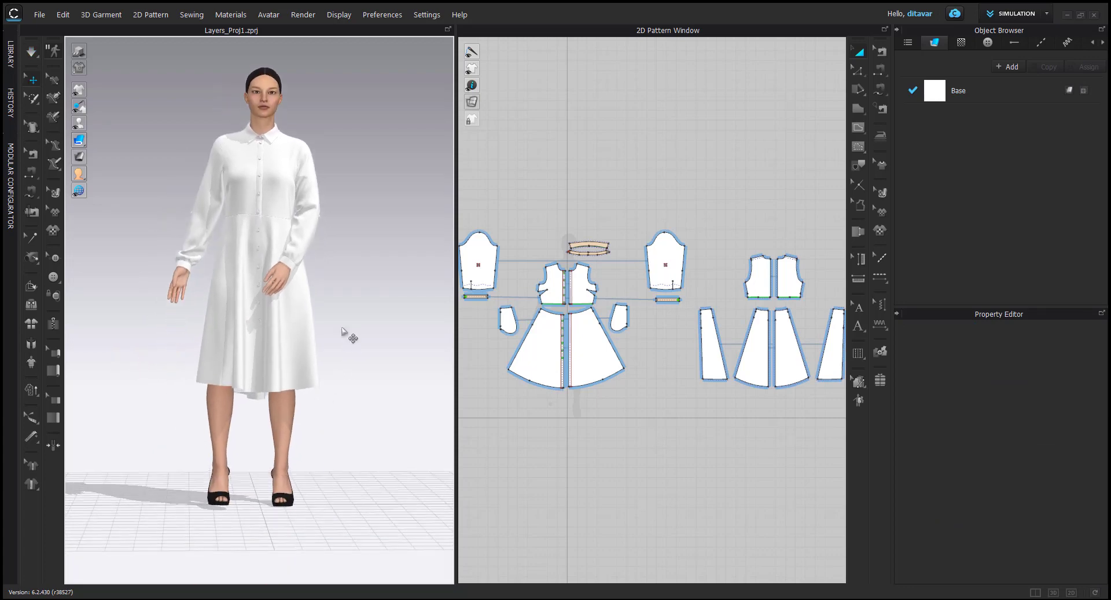
scroll(322, 334, "up", 5)
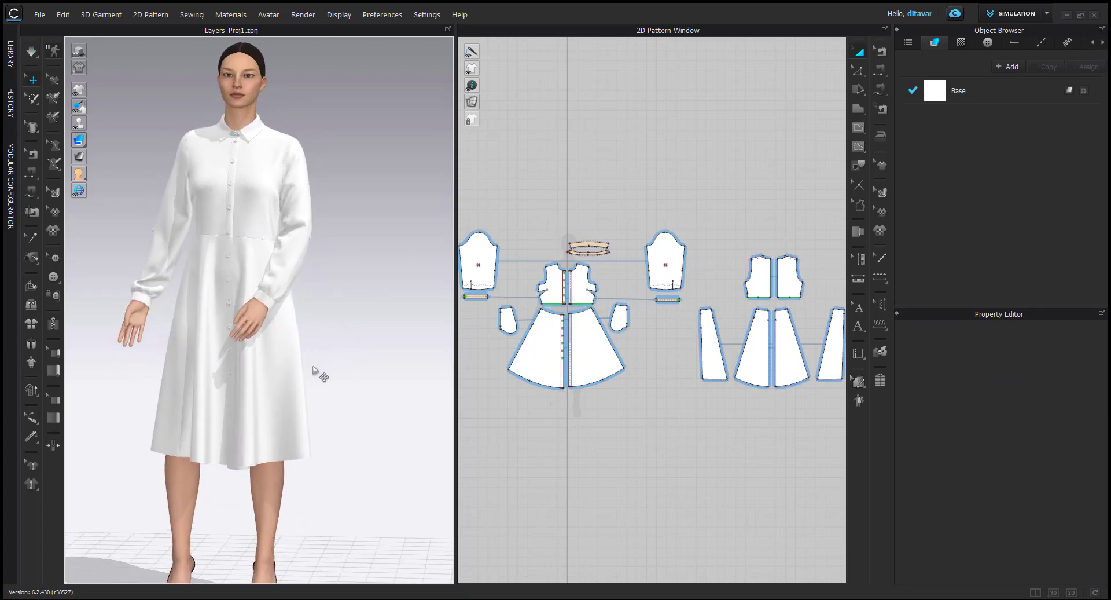
scroll(324, 370, "down", 2)
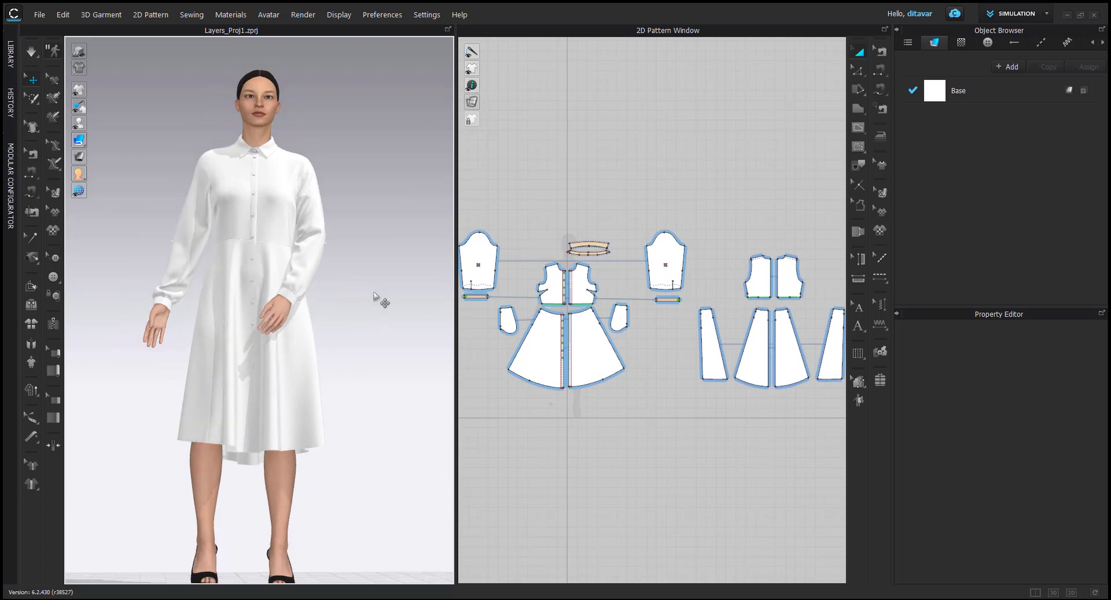
right_click_drag(343, 297, 340, 305)
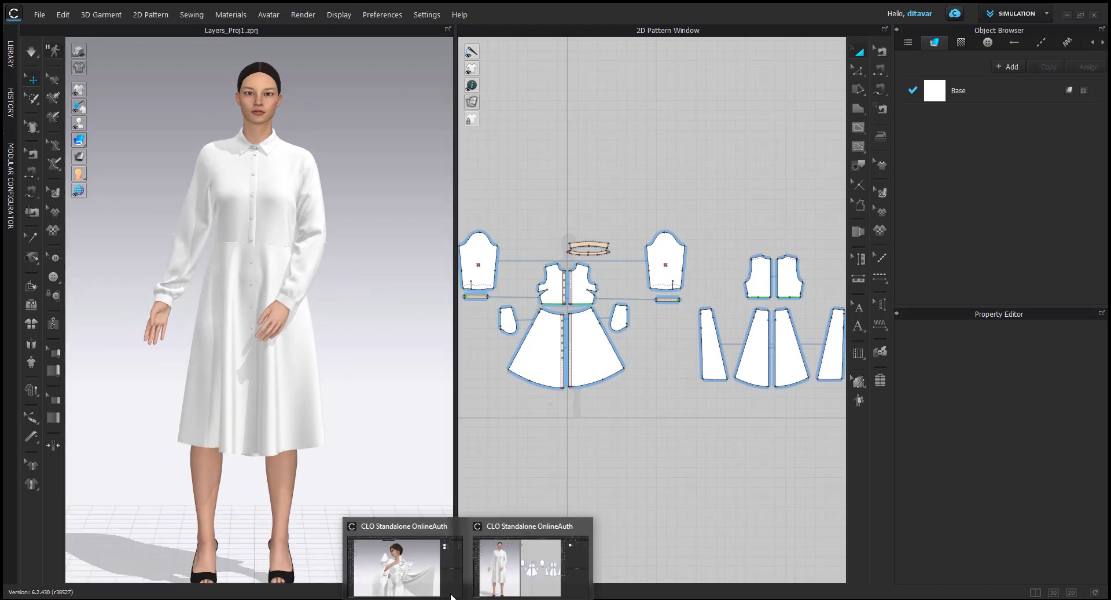
Step: Switch to the Bow Sleeve_1 project and examine the posed avatar and bow-sleeved dress from the front and side
left_click(409, 559)
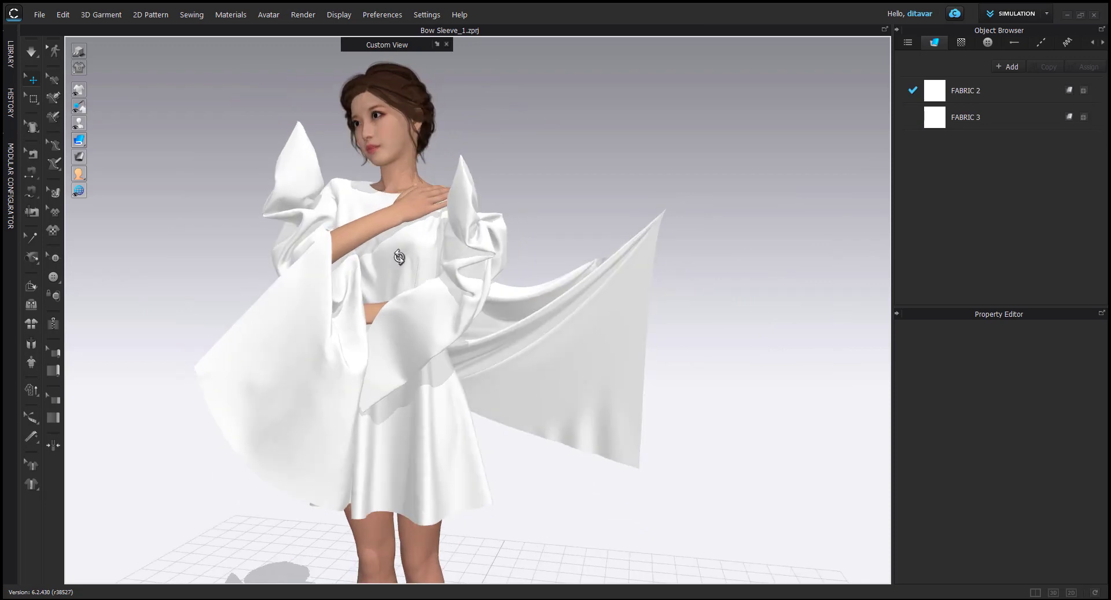
scroll(366, 288, "up", 3)
middle_click_drag(366, 289, 425, 281)
middle_click_drag(438, 168, 414, 115)
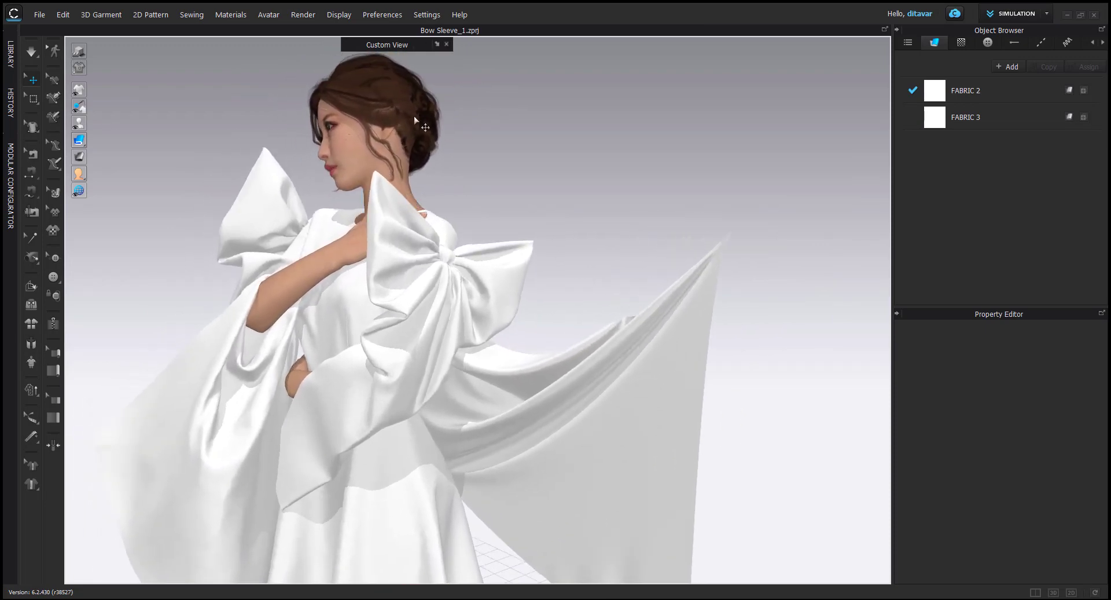
right_click_drag(275, 316, 387, 331)
Step: Expand the Custom View list and recall saved views 1, 2 and 3 in turn
left_click(445, 44)
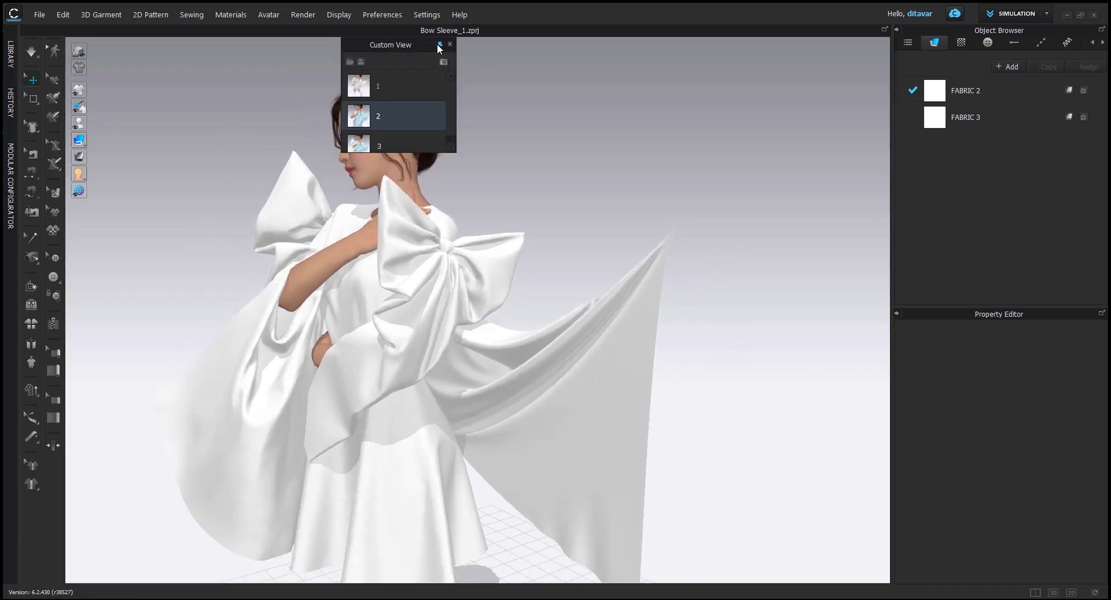
left_click(379, 88)
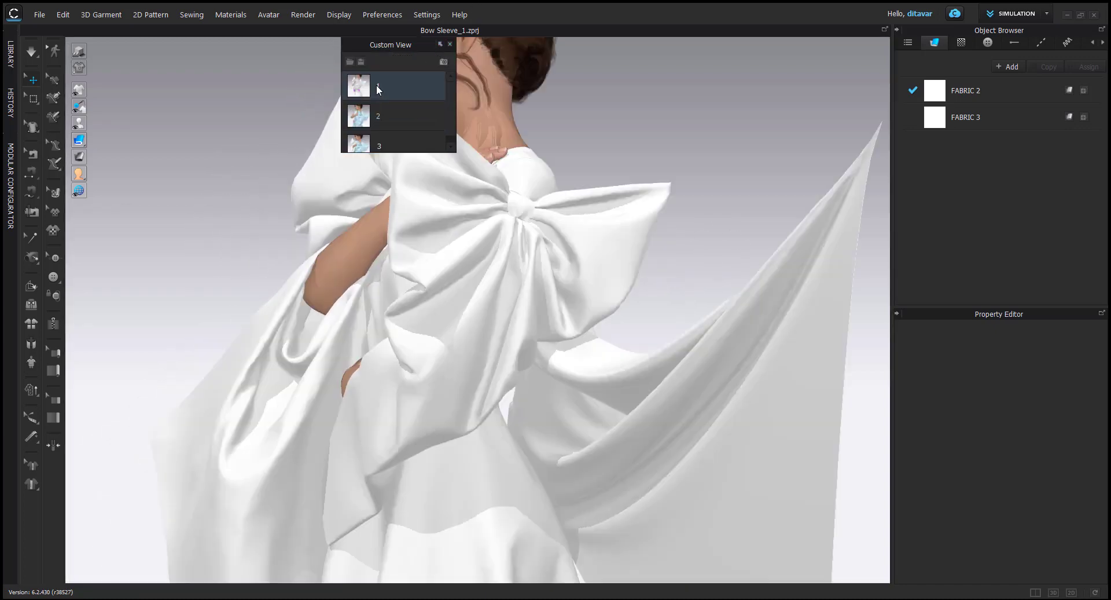
left_click(371, 116)
left_click(365, 150)
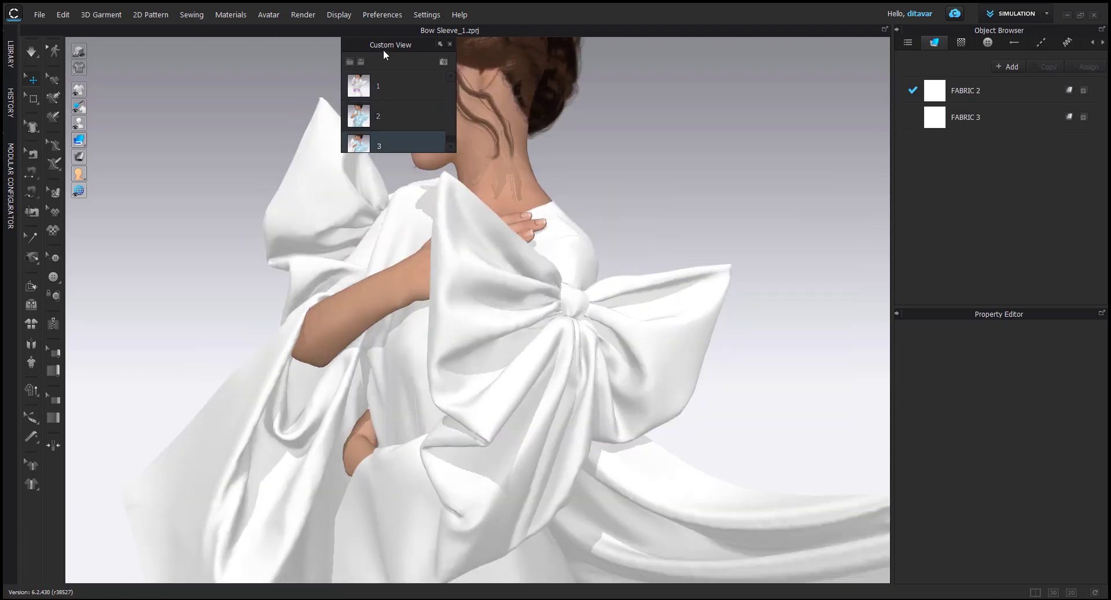
Step: Move the Custom View list clear of the avatar, compare its saved camera angles and finish on view 3
left_click_drag(383, 50, 803, 56)
left_click(778, 93)
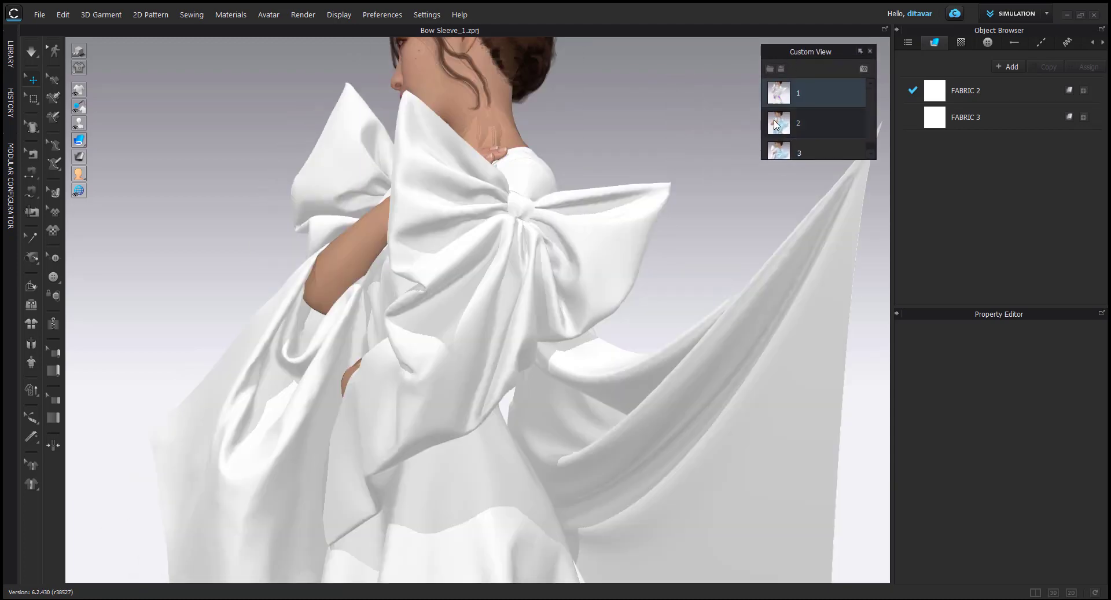
left_click(778, 125)
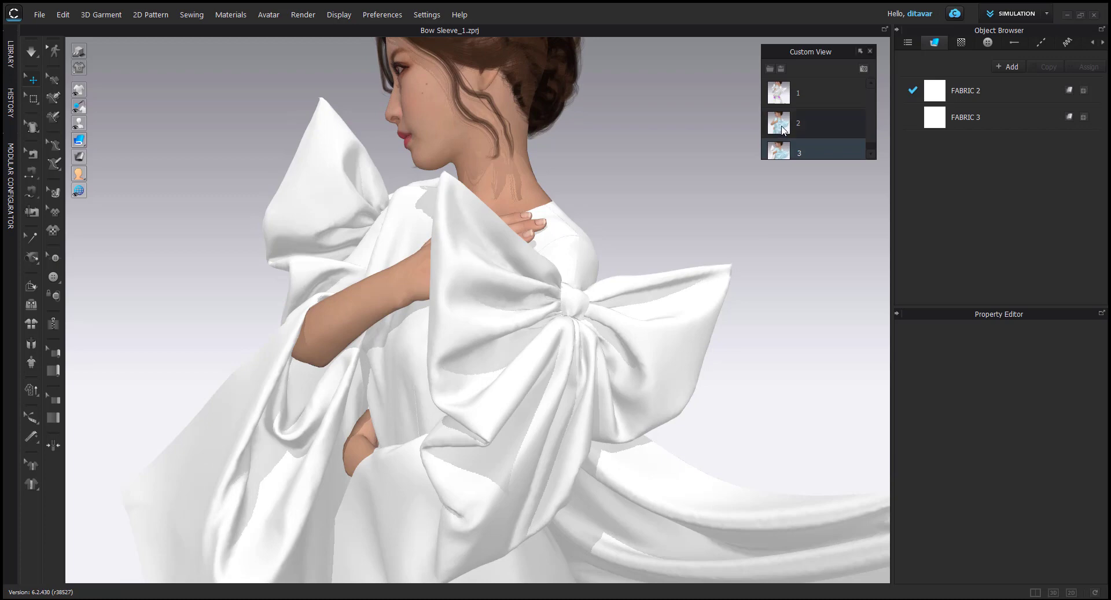
left_click(781, 127)
left_click(779, 92)
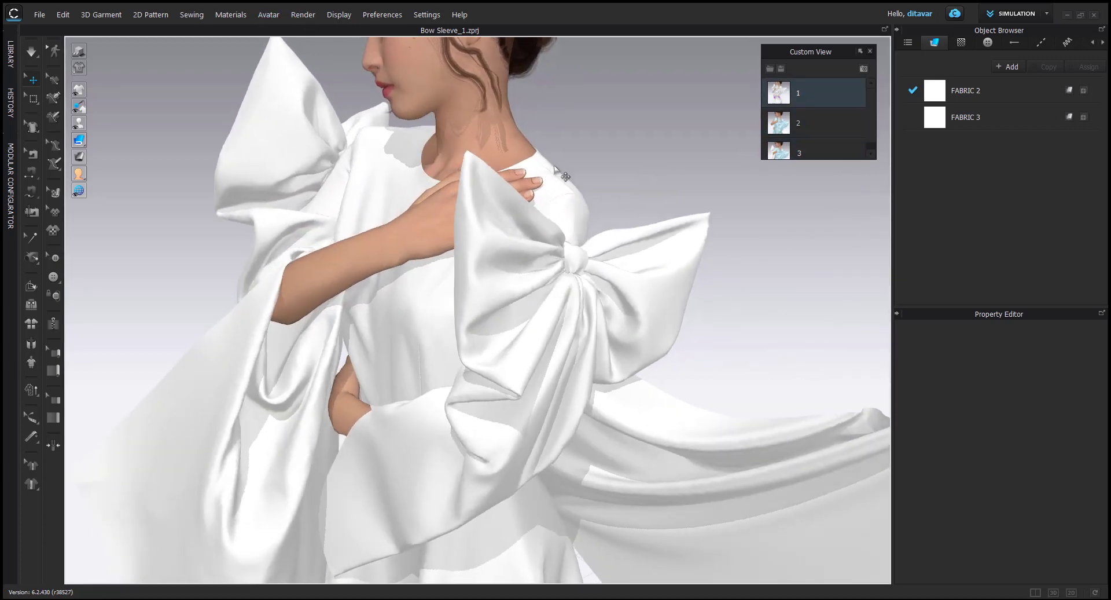
left_click(793, 146)
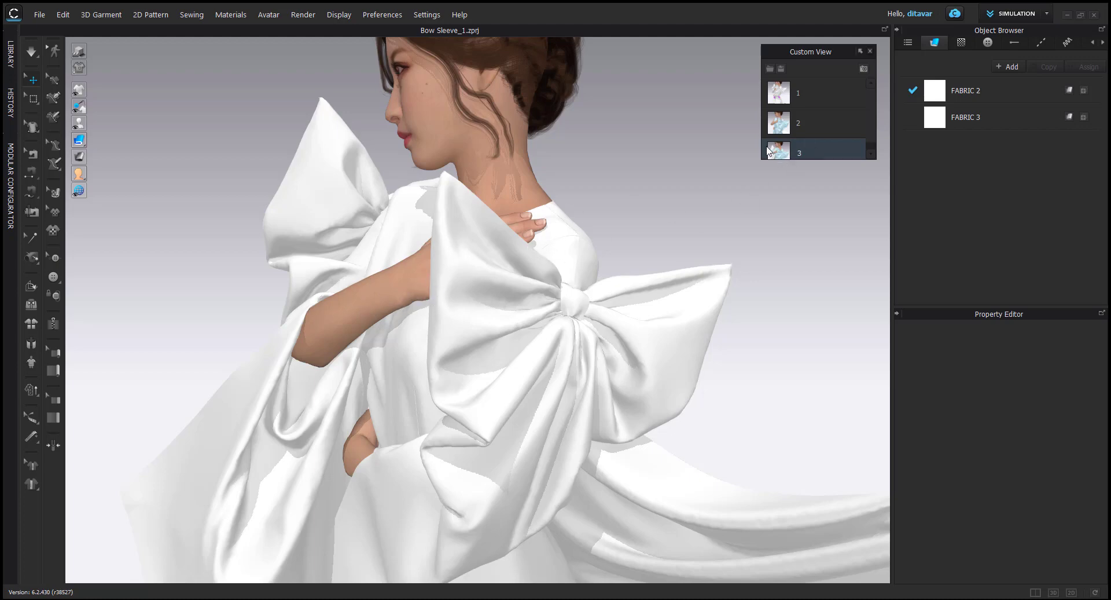
Step: Open the Render window beside the 3D view and widen it so the whole rendered image fits
right_click_drag(488, 210, 422, 224)
right_click_drag(458, 377, 801, 209)
left_click(300, 15)
left_click(316, 33)
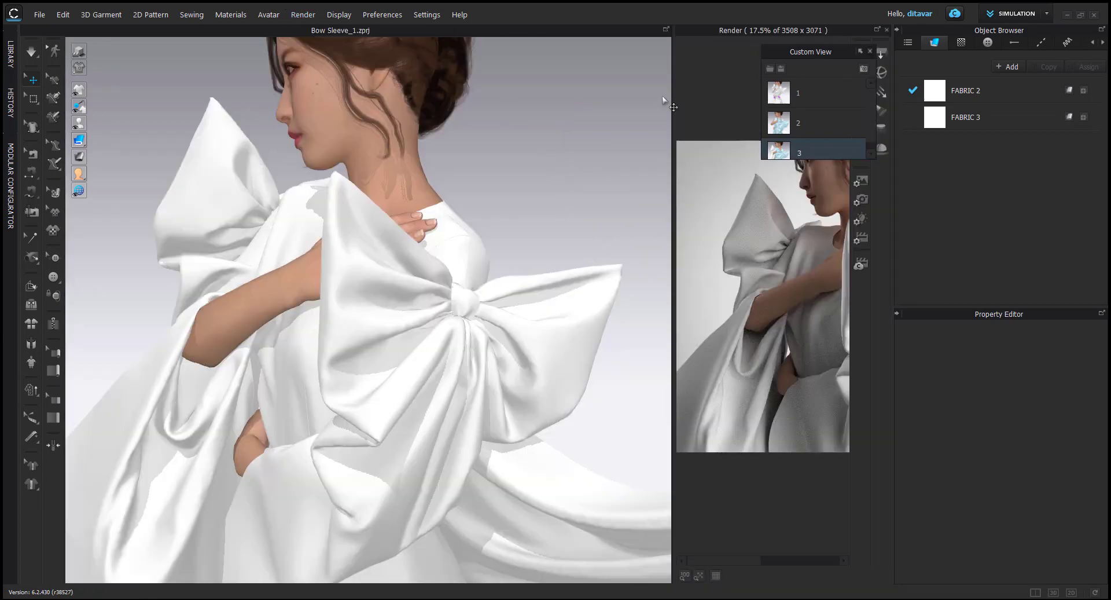
left_click_drag(673, 107, 483, 112)
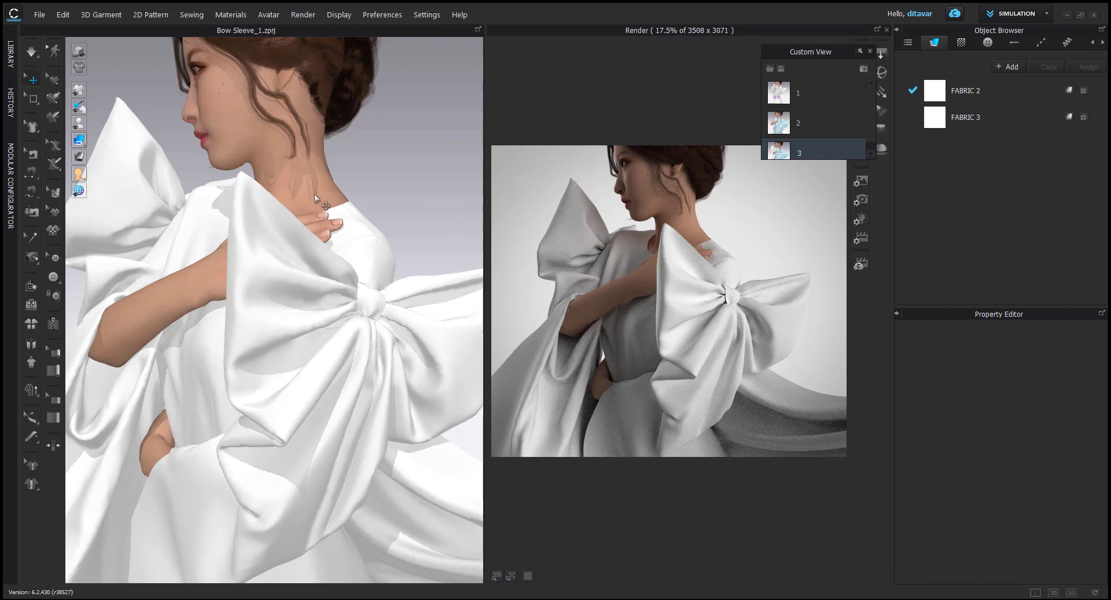
Step: Select the avatar's hand resting on the shoulder and examine the fingers against the neckline up close
scroll(314, 194, "up", 10)
left_click(289, 243)
mouse_move(290, 243)
right_mouse_down()
mouse_move(248, 223)
mouse_move(285, 231)
mouse_move(370, 401)
mouse_move(336, 272)
mouse_move(315, 246)
mouse_move(293, 242)
right_mouse_up()
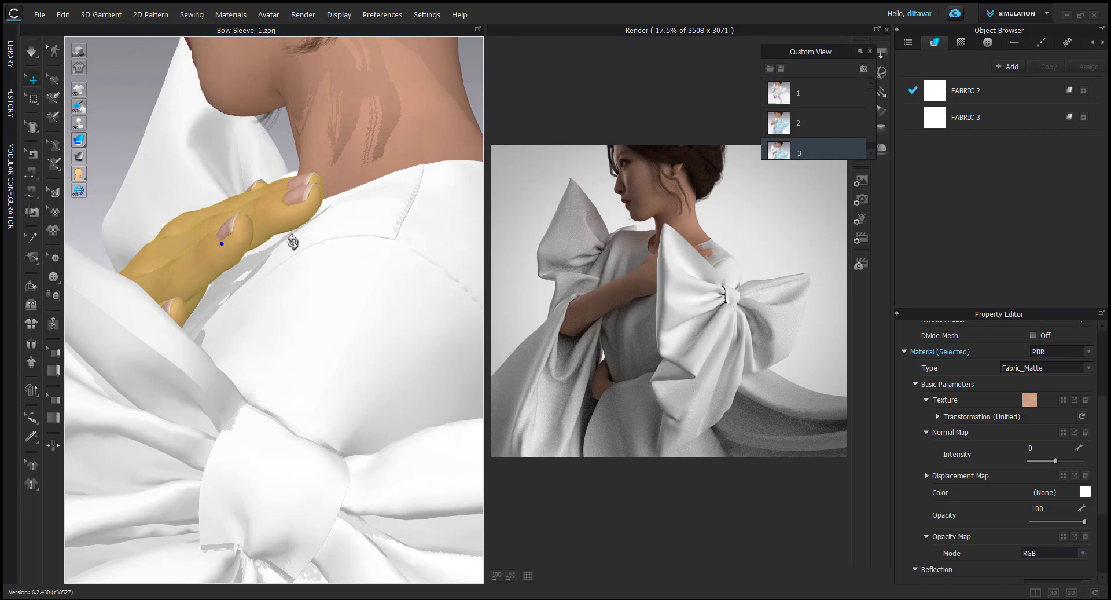
Step: Examine the hand on the shoulder from the side, back and front against the dress neckline
right_click_drag(293, 242, 304, 249)
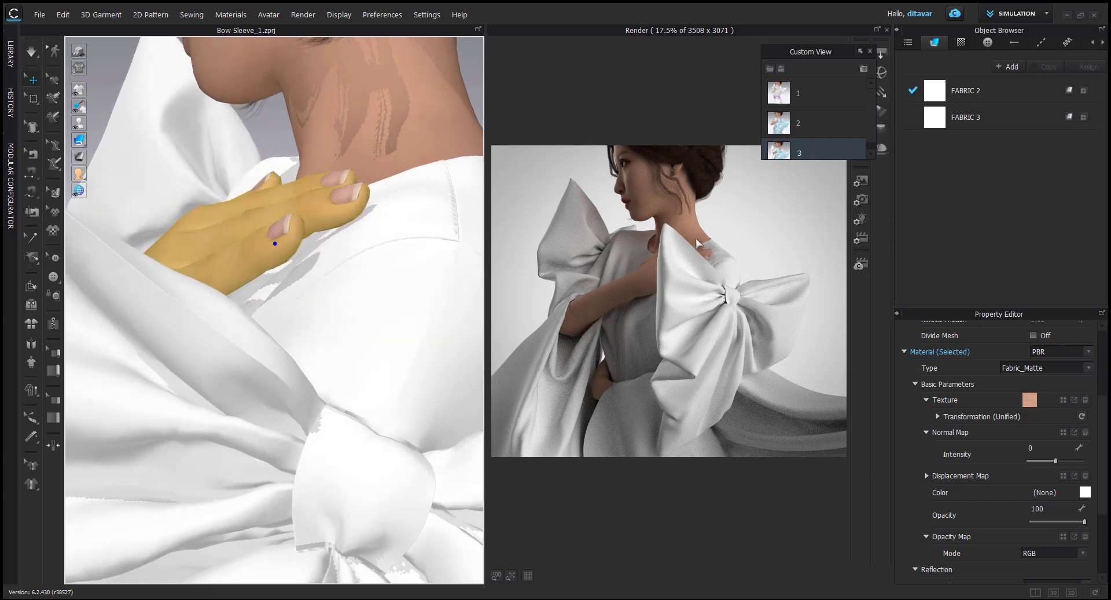
right_click_drag(270, 267, 169, 244)
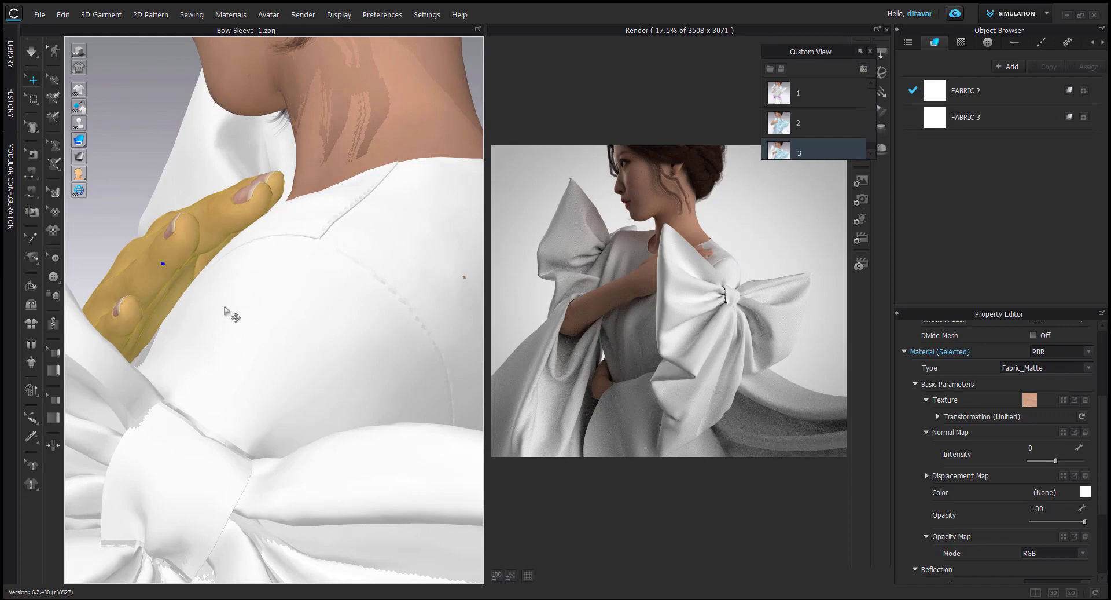
right_click_drag(231, 314, 304, 286)
scroll(390, 273, "down", 5)
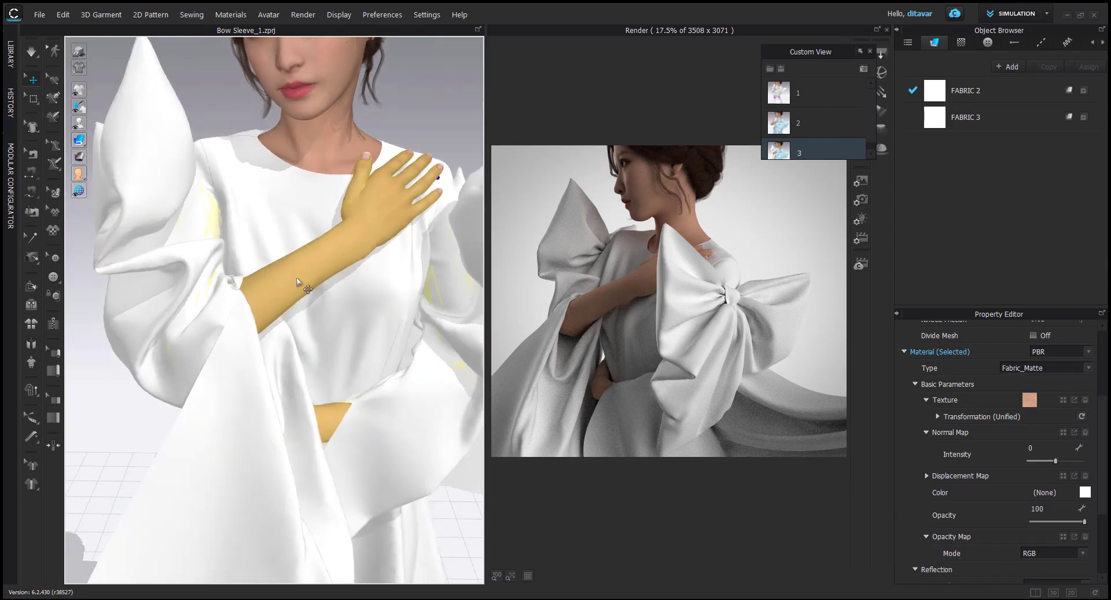
Step: Select the sleeve and front bodice pieces and examine the folded arms and bow sleeves from several angles
left_click(237, 356)
key("Delete")
right_click_drag(237, 355, 348, 397)
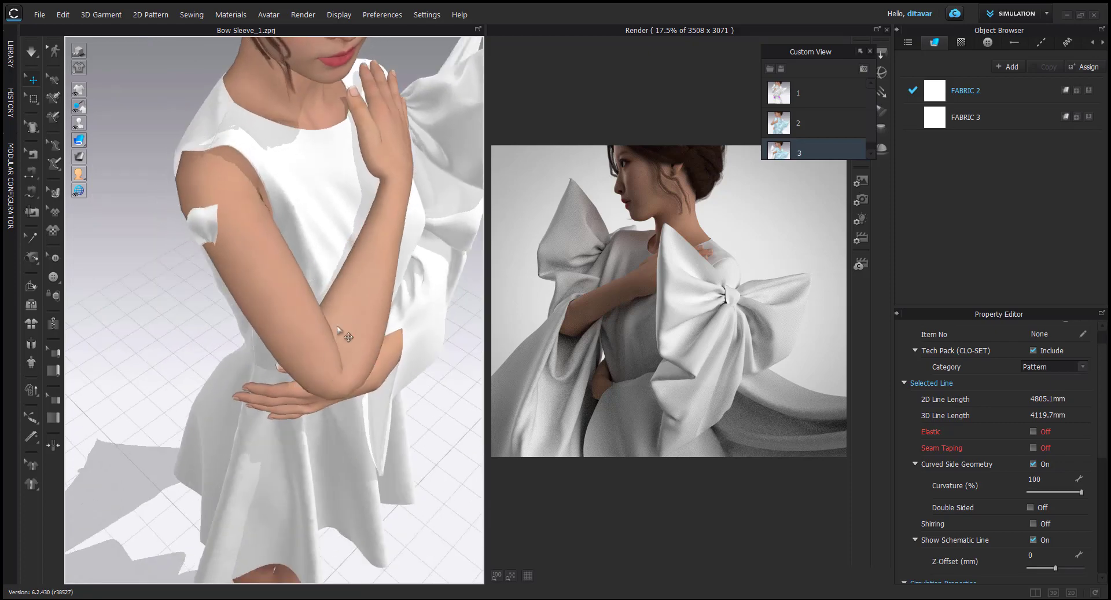
left_click(318, 278)
mouse_move(318, 278)
right_mouse_down()
mouse_move(387, 275)
mouse_move(347, 315)
mouse_move(407, 292)
mouse_move(350, 290)
mouse_move(344, 301)
mouse_move(232, 228)
mouse_move(276, 223)
mouse_move(301, 286)
right_mouse_up()
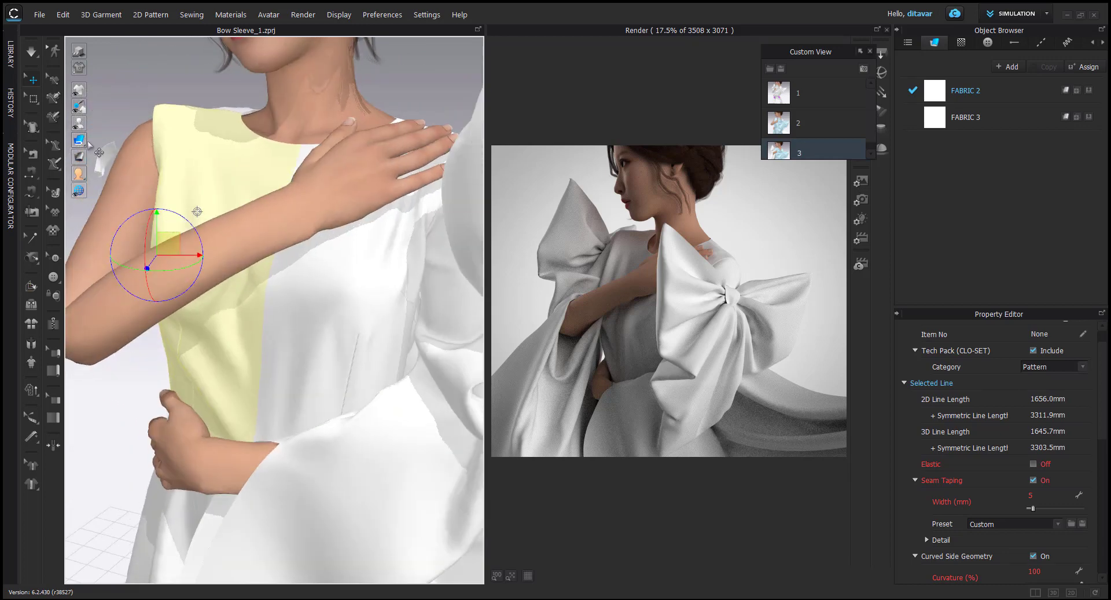
scroll(301, 284, "down", 5)
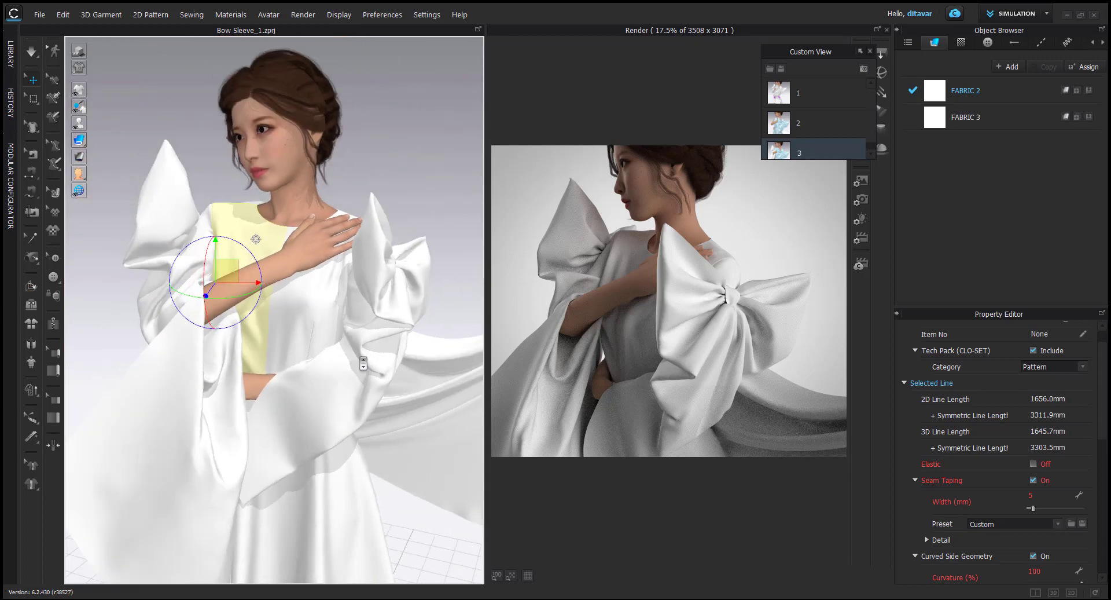
right_click_drag(368, 366, 306, 278)
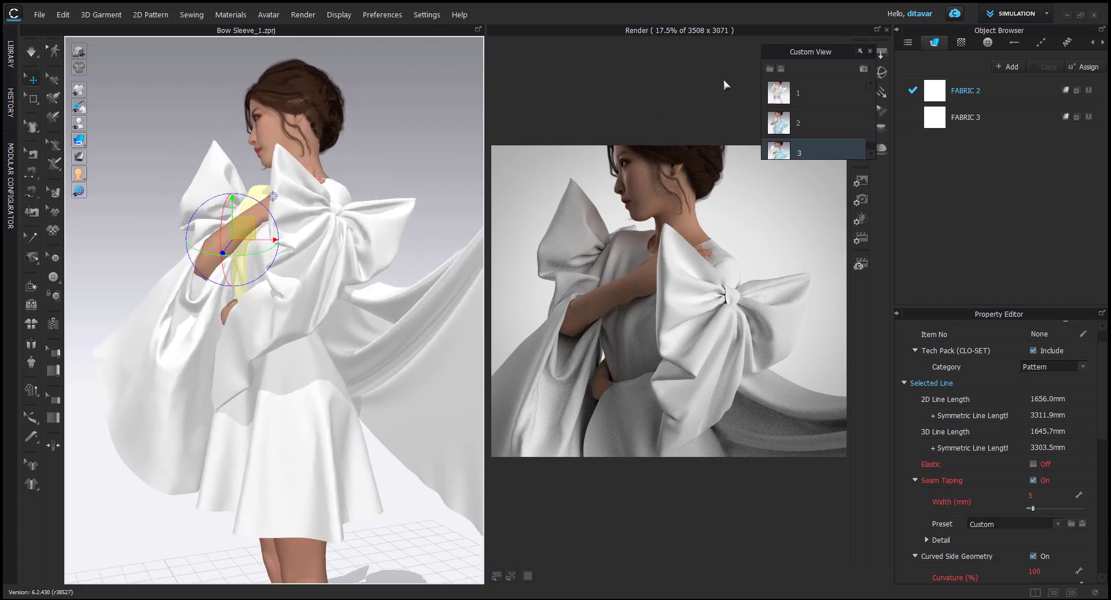
Step: Collapse the Custom View list, move it over the 3D view, clear the selection and inspect the bow sleeve from the front
left_click(860, 51)
left_click_drag(809, 51, 417, 51)
key("2")
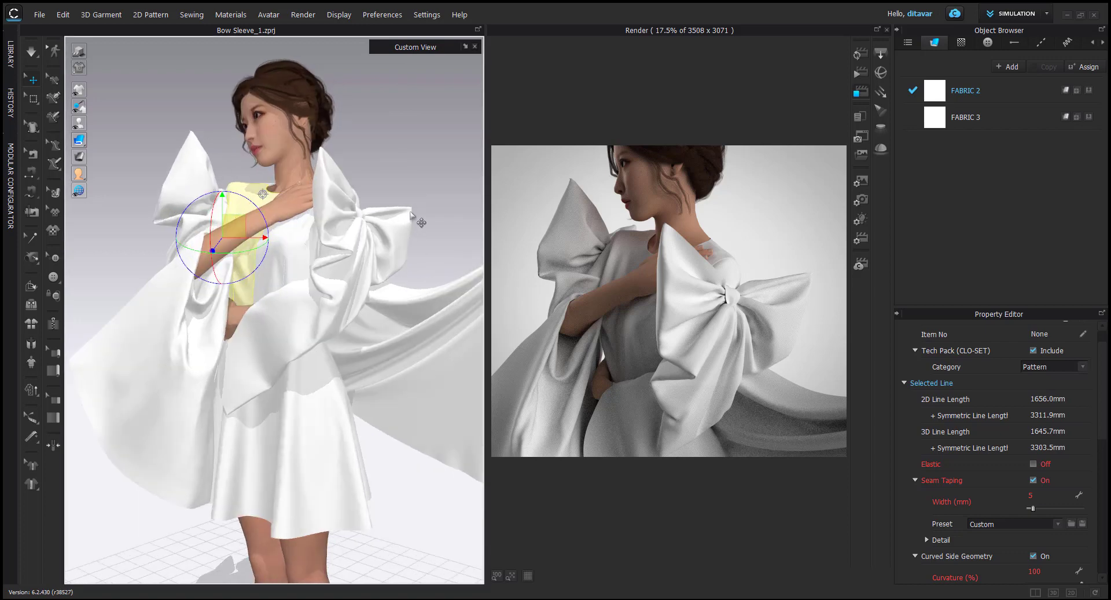
left_click(411, 176)
scroll(412, 248, "up", 6)
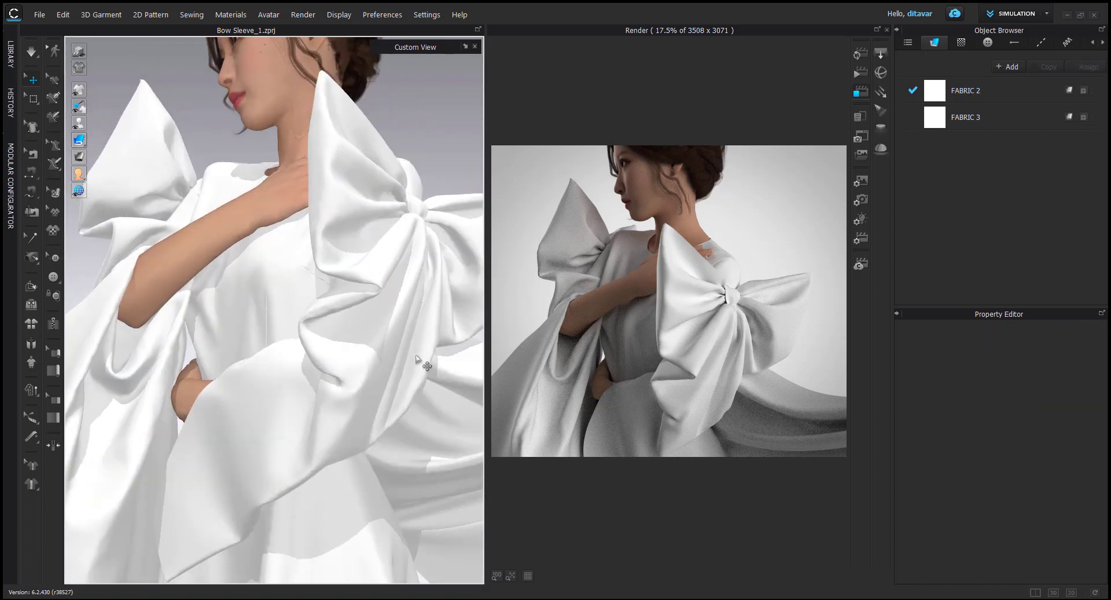
Step: Switch to the Layers_Proj1 project and slightly tilt and turn the avatar's head by rotating the neck joint
mouse_move(455, 597)
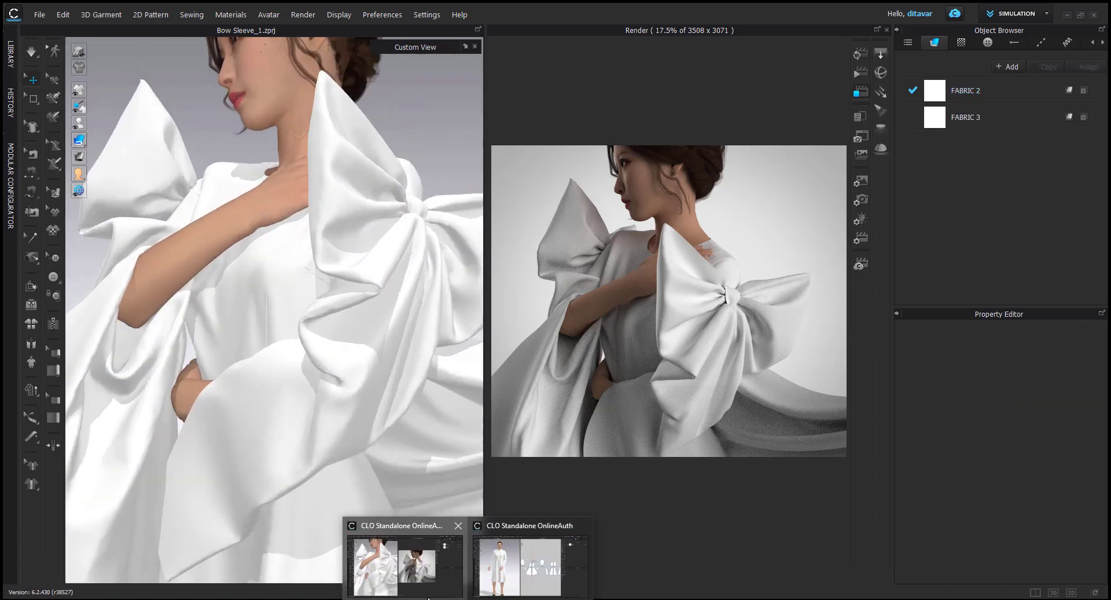
left_click(531, 558)
scroll(372, 290, "up", 4)
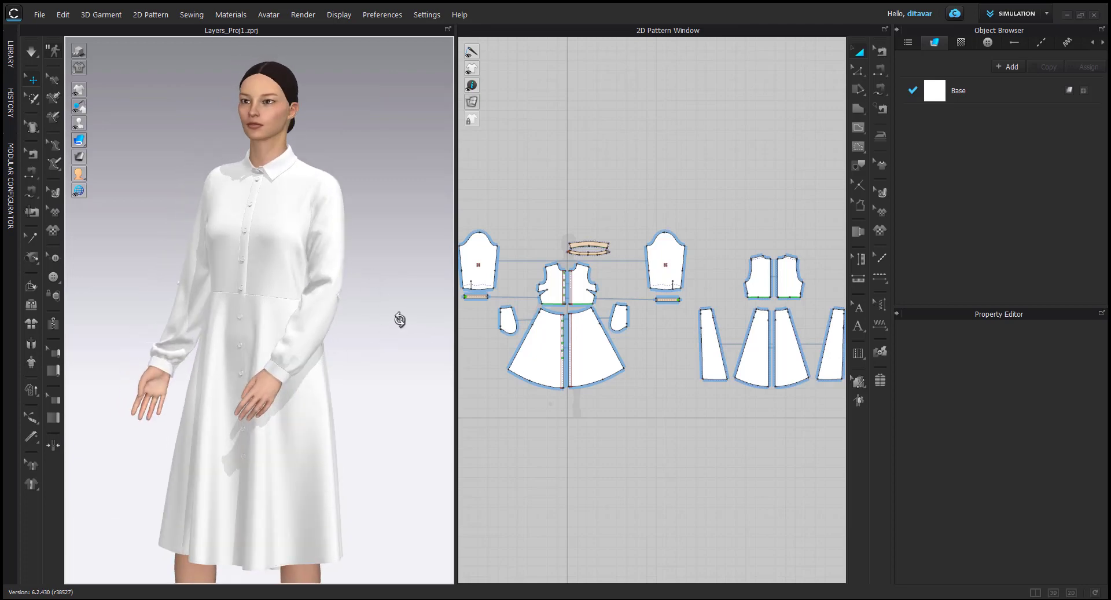
middle_click_drag(316, 307, 318, 365)
scroll(318, 365, "up", 4)
key("shift+x")
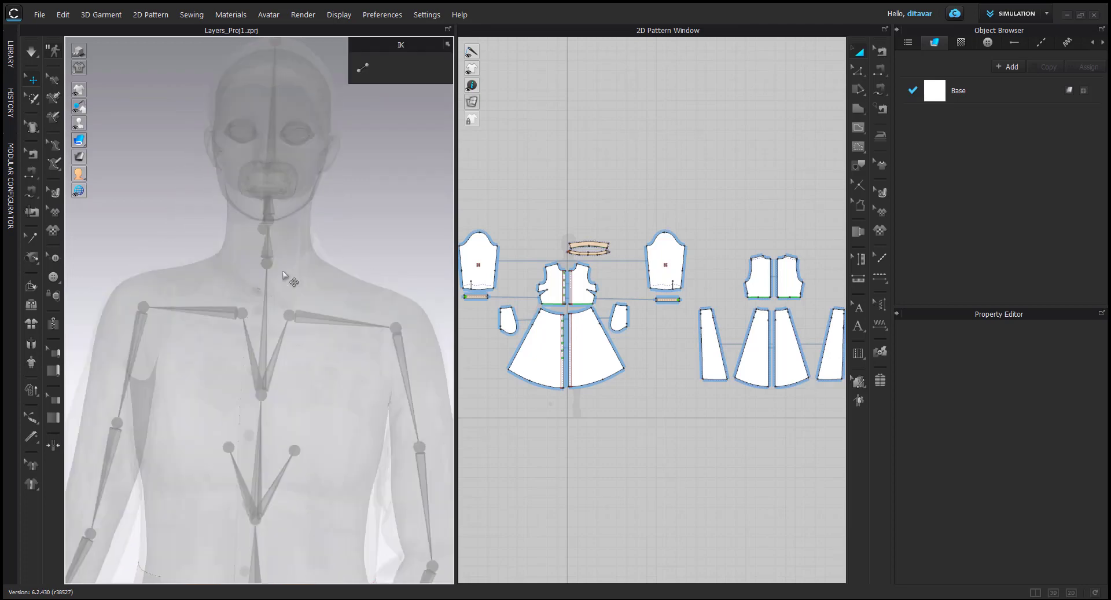
left_click(266, 263)
left_click_drag(305, 235, 306, 239)
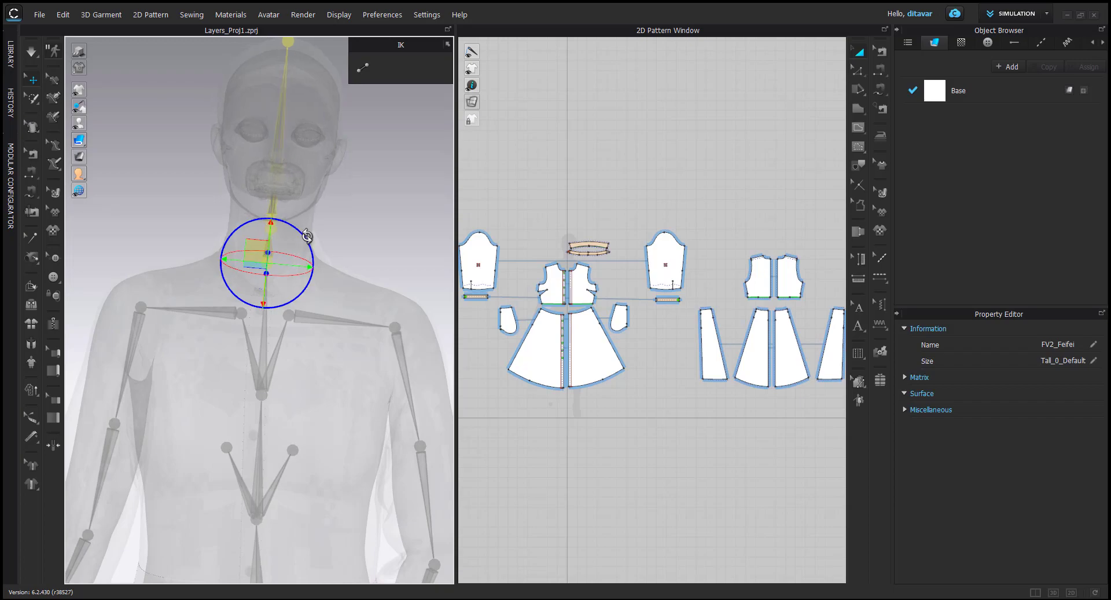
right_click_drag(296, 270, 265, 280)
left_click_drag(265, 280, 258, 279)
key("shift+x")
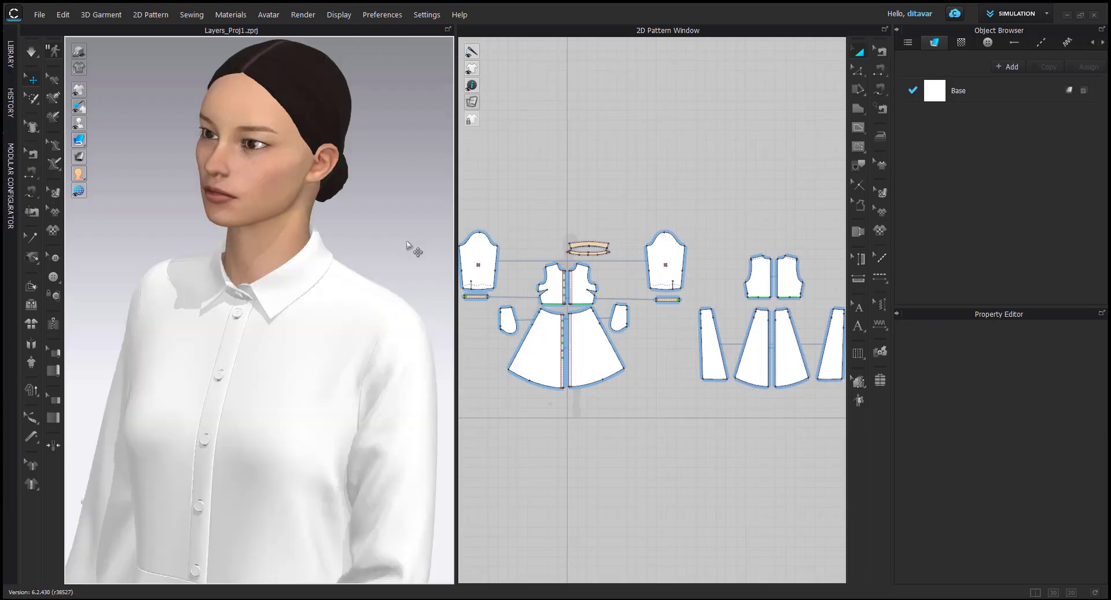
Step: Examine the adjusted head pose and the full white shirt dress from the front
right_click_drag(413, 249, 426, 237)
scroll(365, 295, "down", 5)
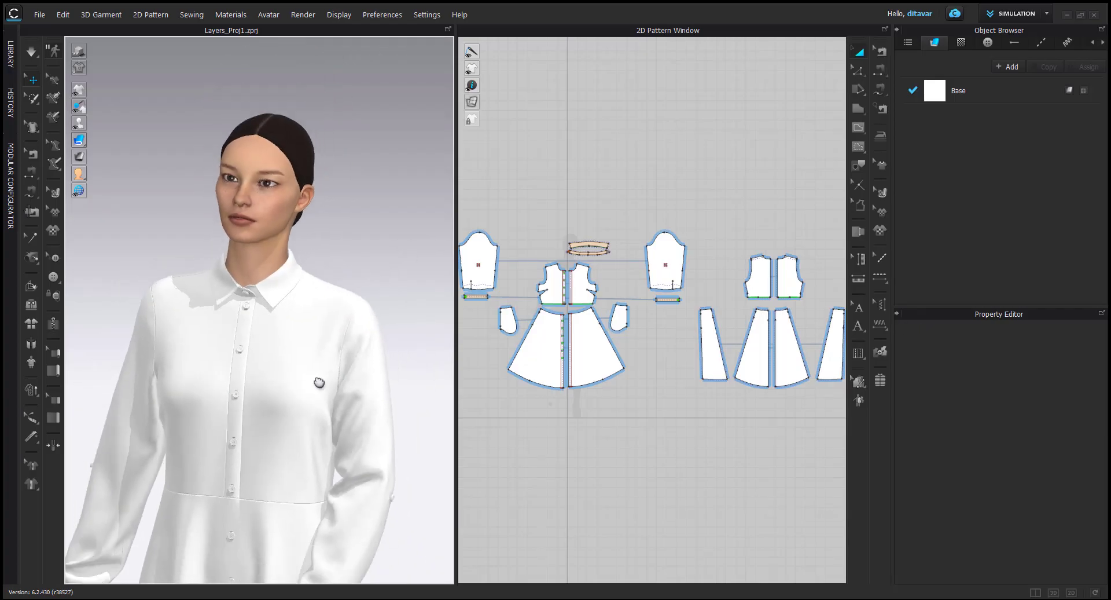
right_click_drag(323, 268, 332, 229)
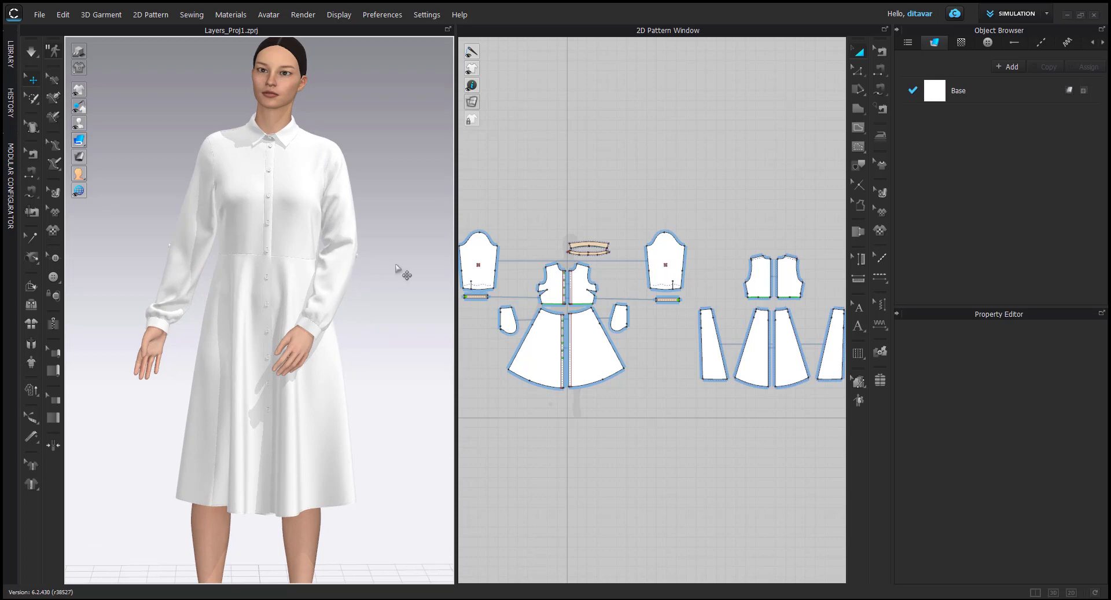
right_click_drag(395, 308, 370, 276)
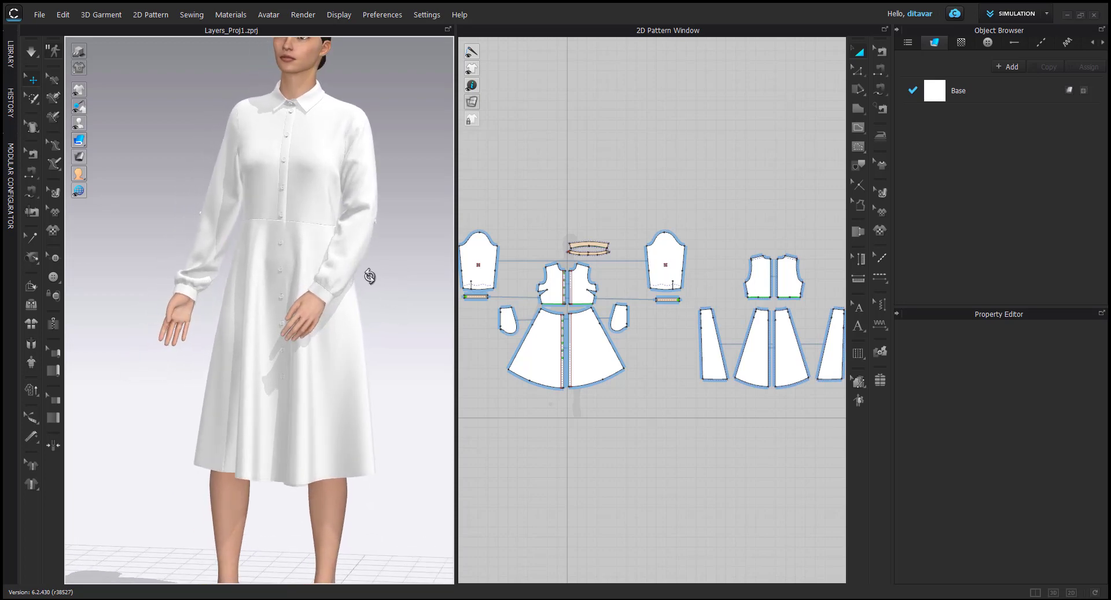
scroll(384, 277, "down", 4)
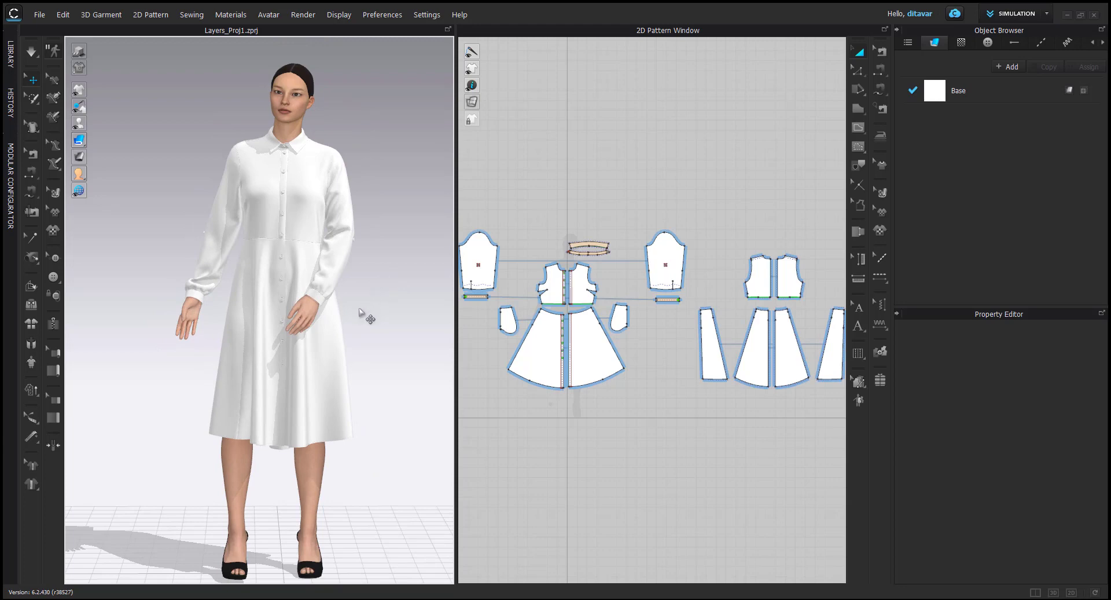
mouse_move(353, 325)
right_mouse_down()
mouse_move(268, 317)
mouse_move(348, 323)
right_mouse_up()
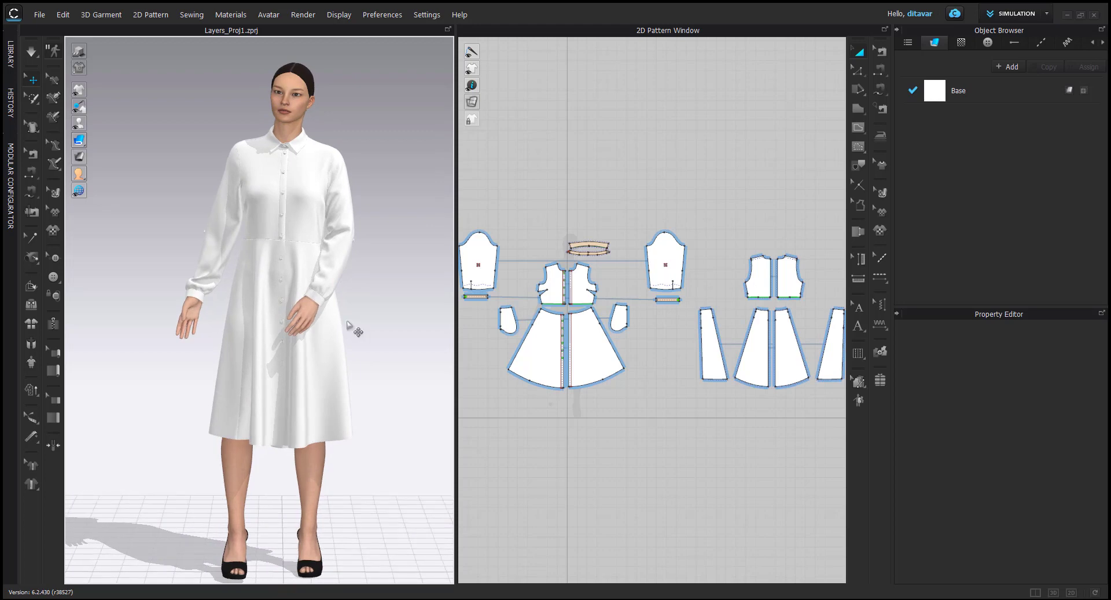
Step: Simulate the dress, pull the skirt's side panel outward at the hem and stop the simulation to hold the flare
right_click_drag(348, 323, 352, 447)
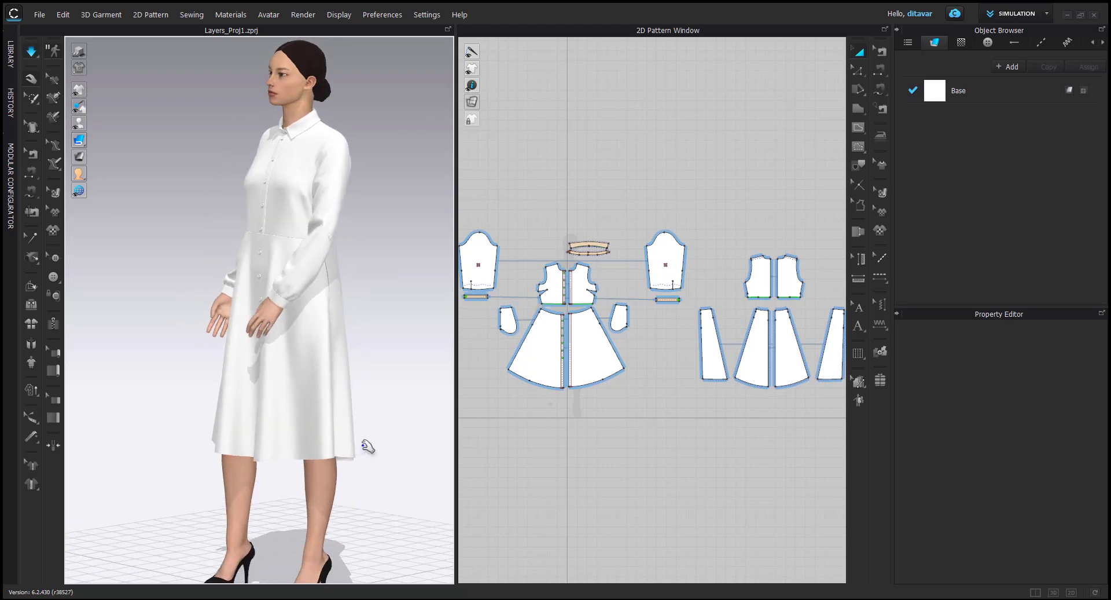
left_click(365, 447)
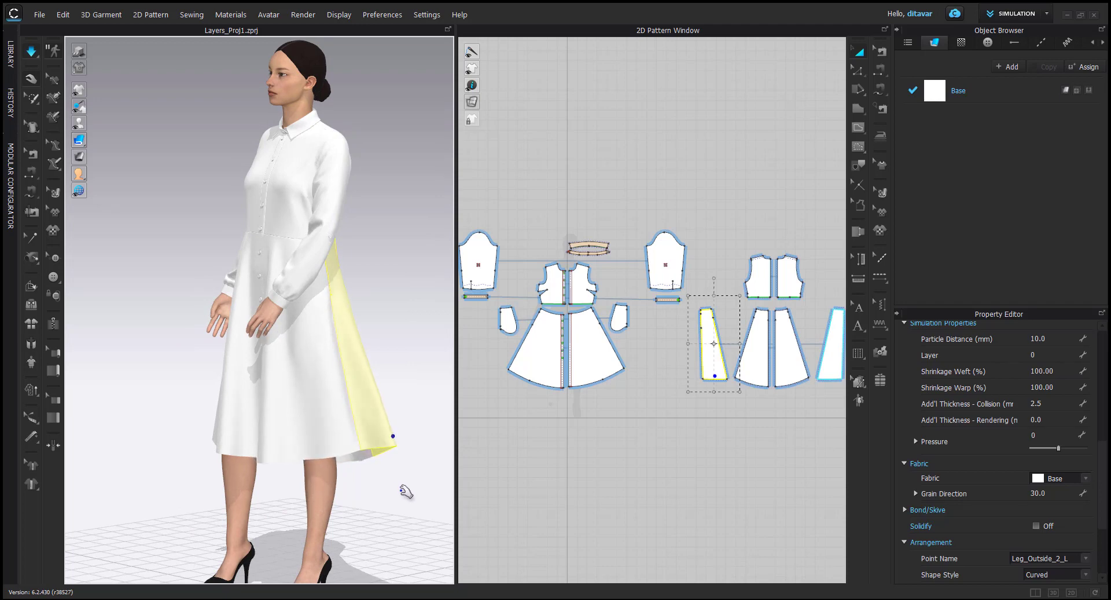
left_click(406, 491)
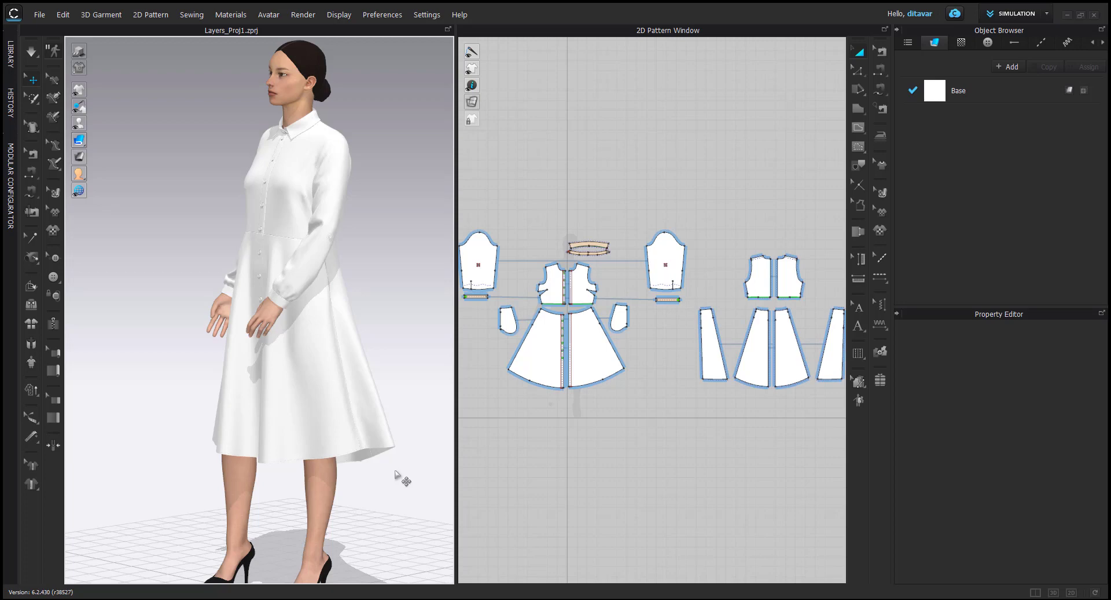
key("2")
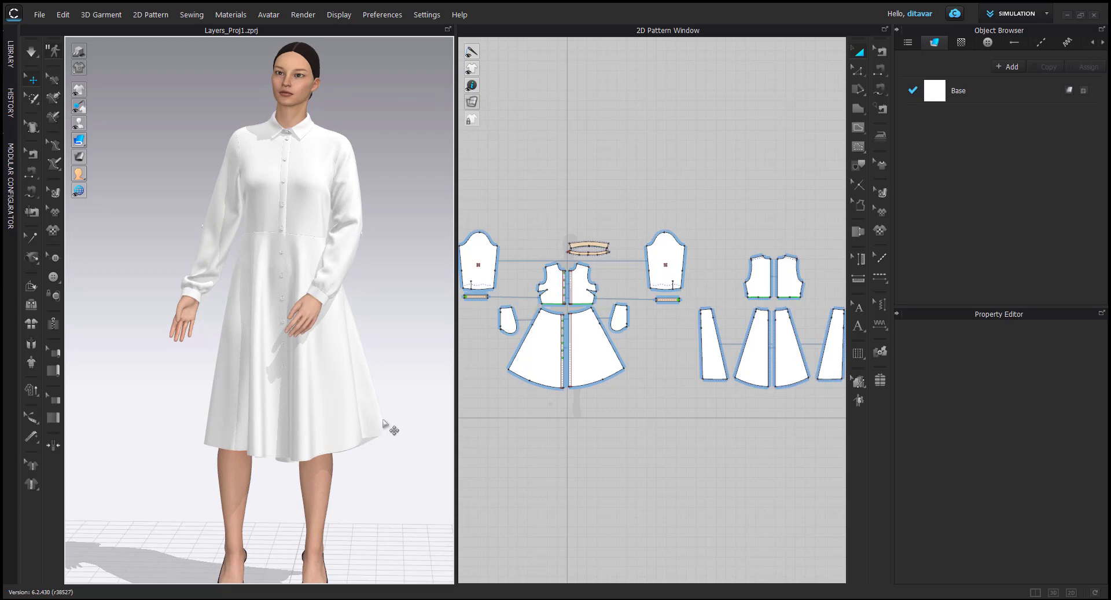
Step: Resume the simulation, pull briefly on the side panel's hem and let the skirt settle around the legs
left_click(386, 430)
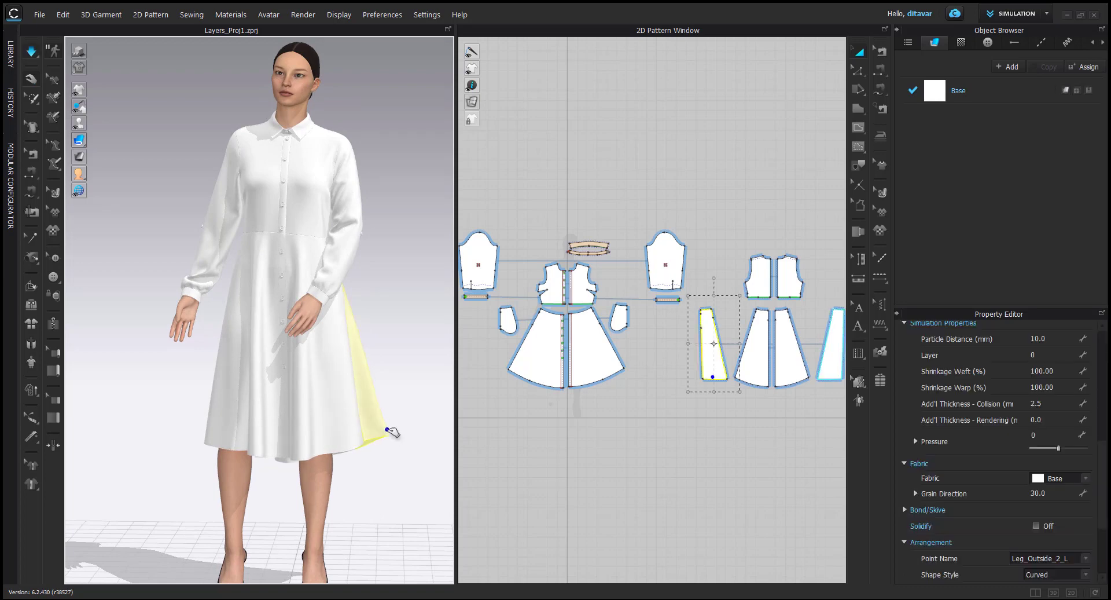
left_click(384, 441)
right_click_drag(385, 442, 330, 397)
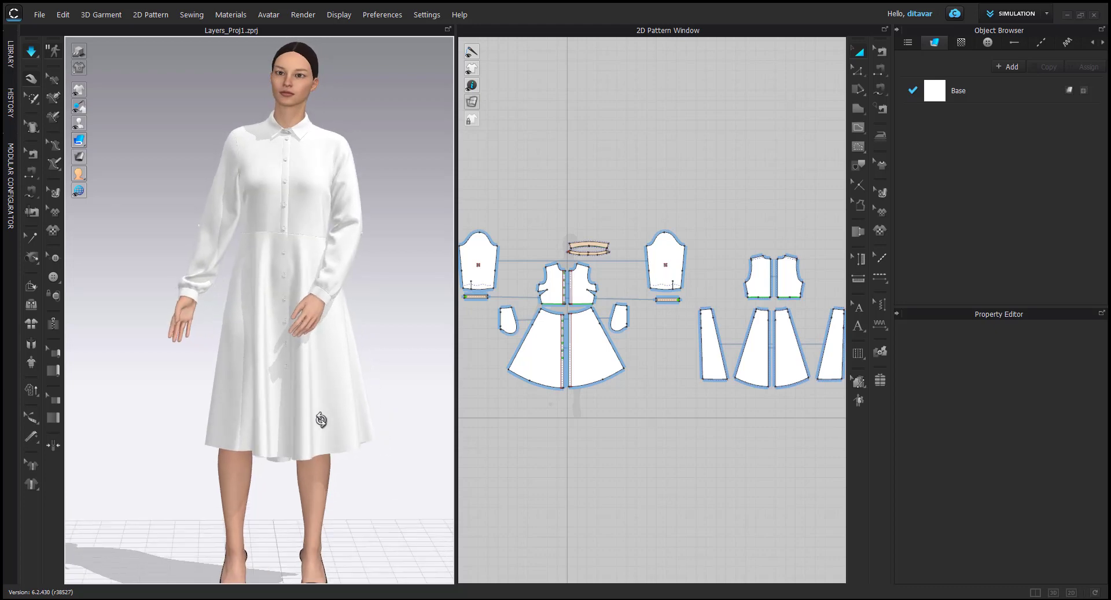
right_click_drag(393, 381, 399, 355)
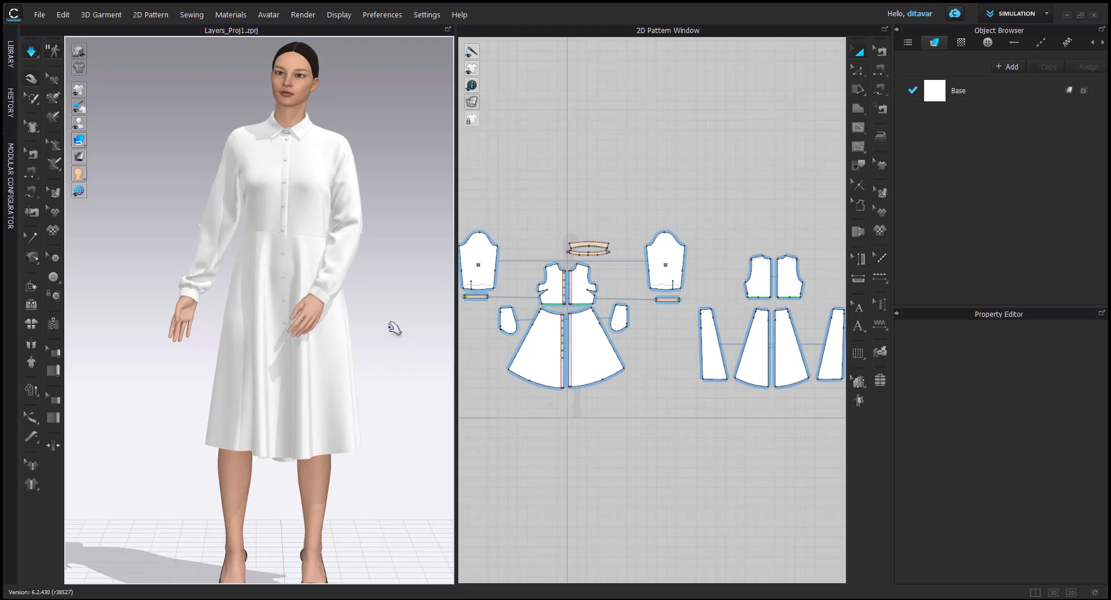
Step: Examine the settled shirt dress in full length and close up at the collar, button placket, sleeves and waist
scroll(382, 347, "up", 5)
right_click_drag(397, 330, 340, 310)
scroll(342, 318, "up", 3)
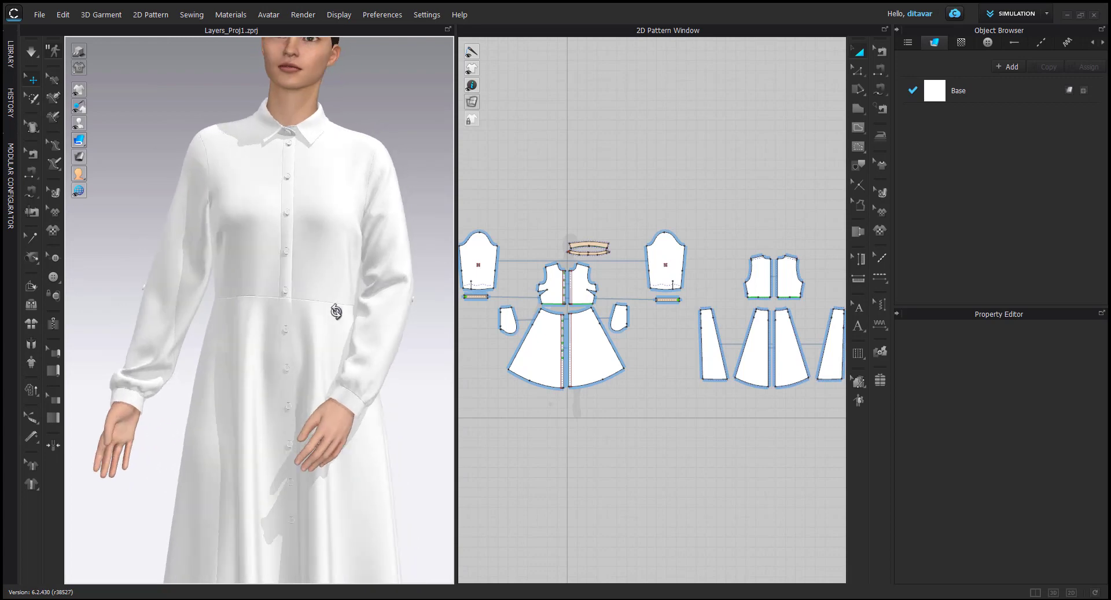
scroll(341, 324, "down", 4)
scroll(340, 330, "down", 5)
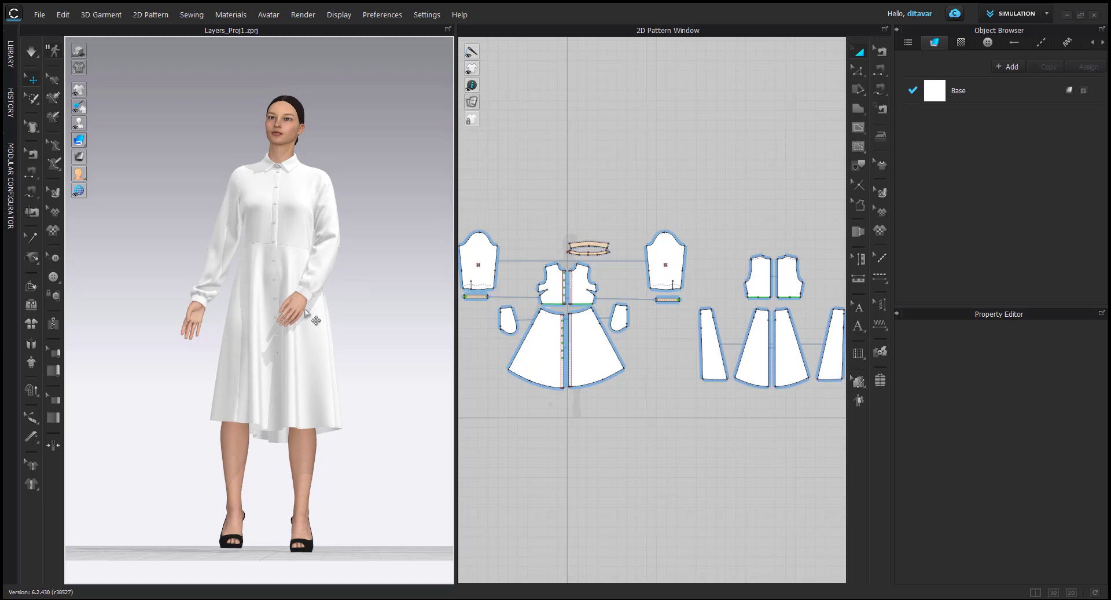
right_click_drag(310, 315, 298, 319)
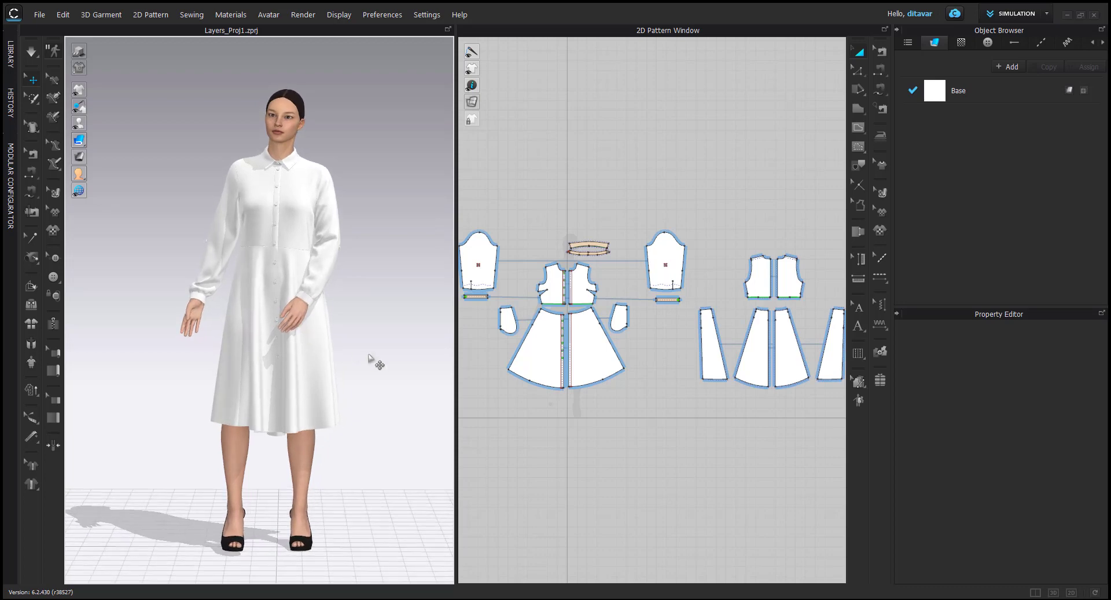
right_click_drag(384, 366, 146, 118)
scroll(146, 118, "up", 5)
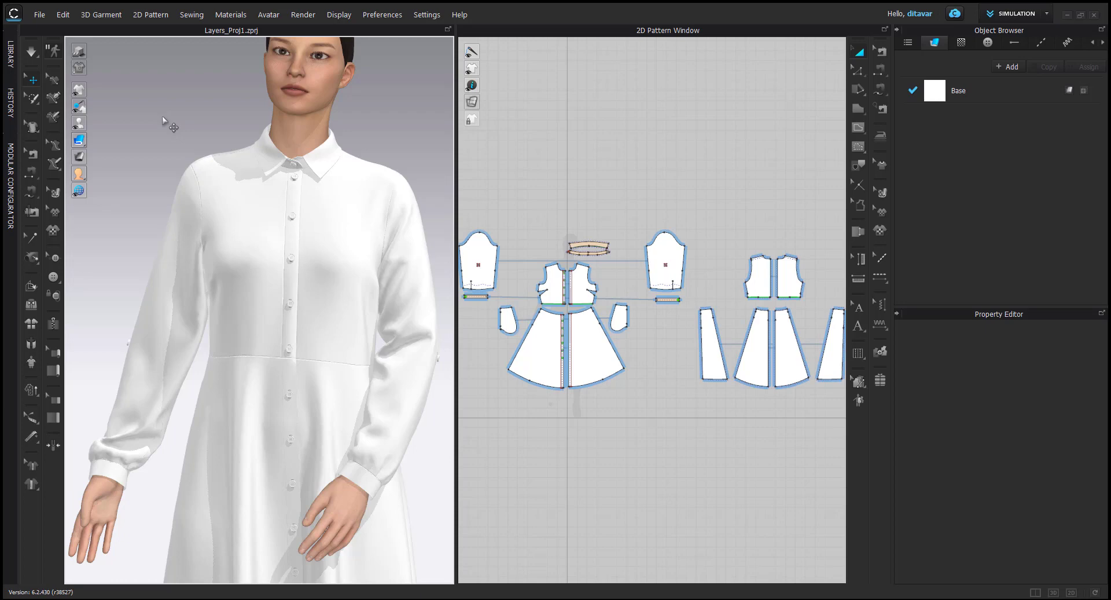
scroll(224, 325, "up", 1)
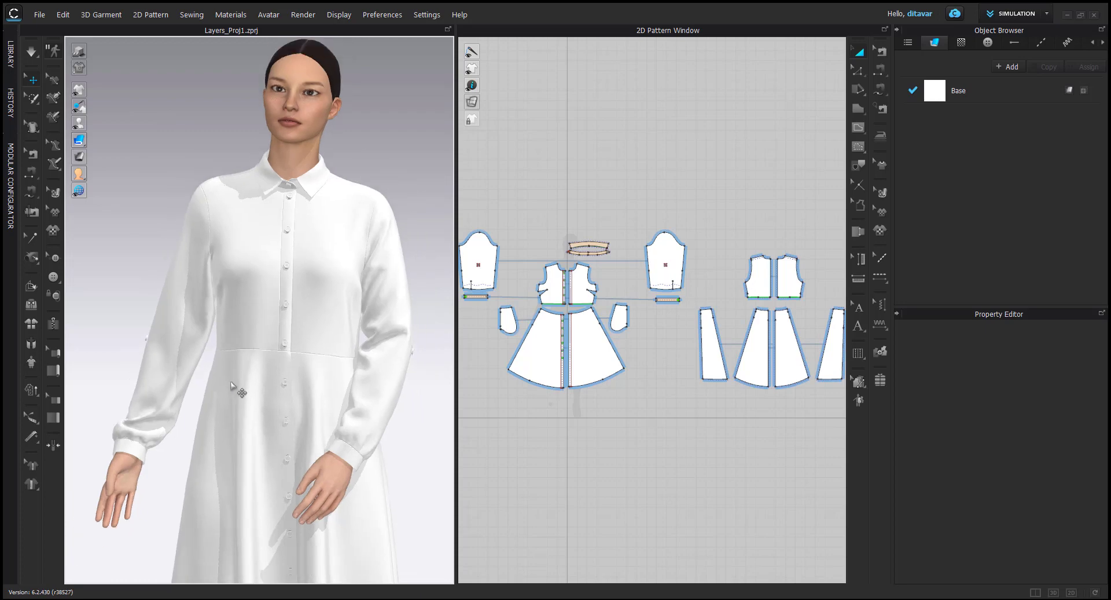
scroll(230, 386, "down", 5)
right_click_drag(360, 320, 387, 325)
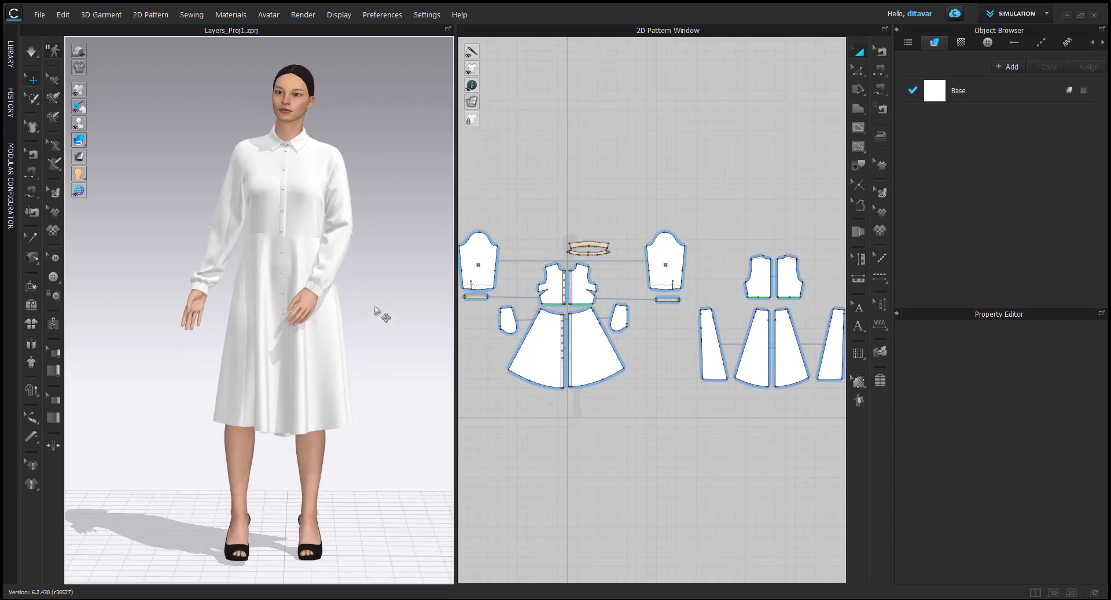
scroll(370, 334, "up", 3)
middle_click_drag(370, 335, 382, 392)
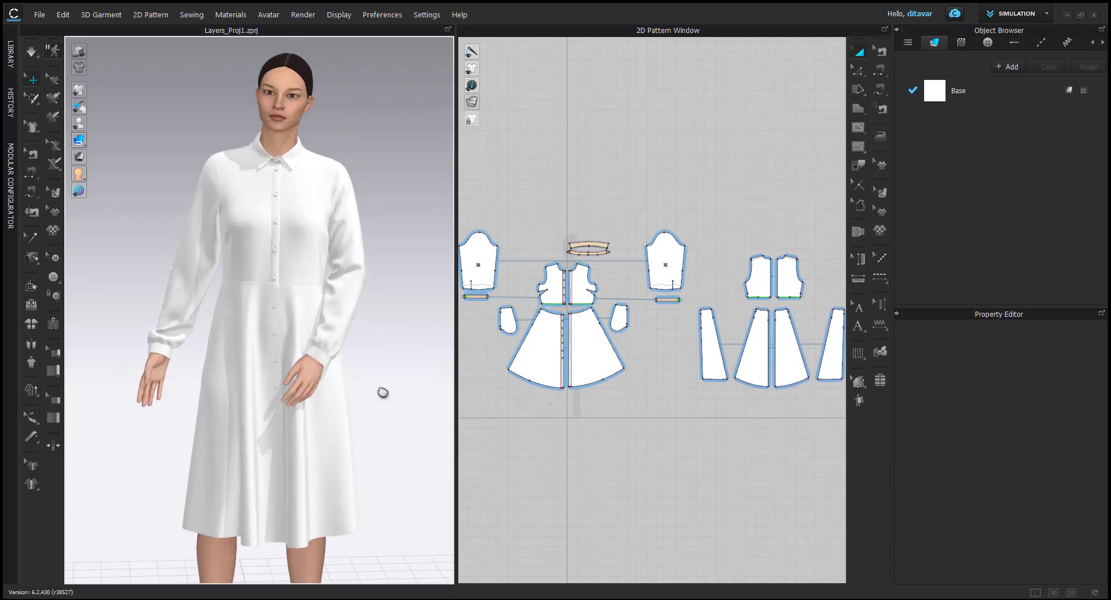
mouse_move(359, 367)
right_mouse_down()
mouse_move(585, 364)
mouse_move(340, 369)
mouse_move(366, 373)
right_mouse_up()
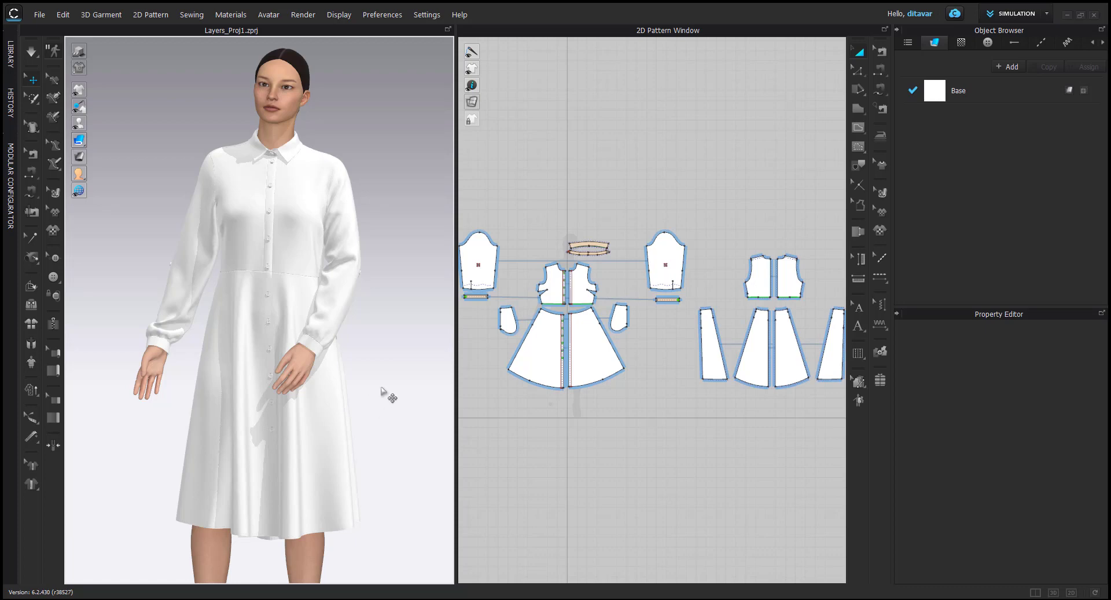
scroll(399, 375, "down", 3)
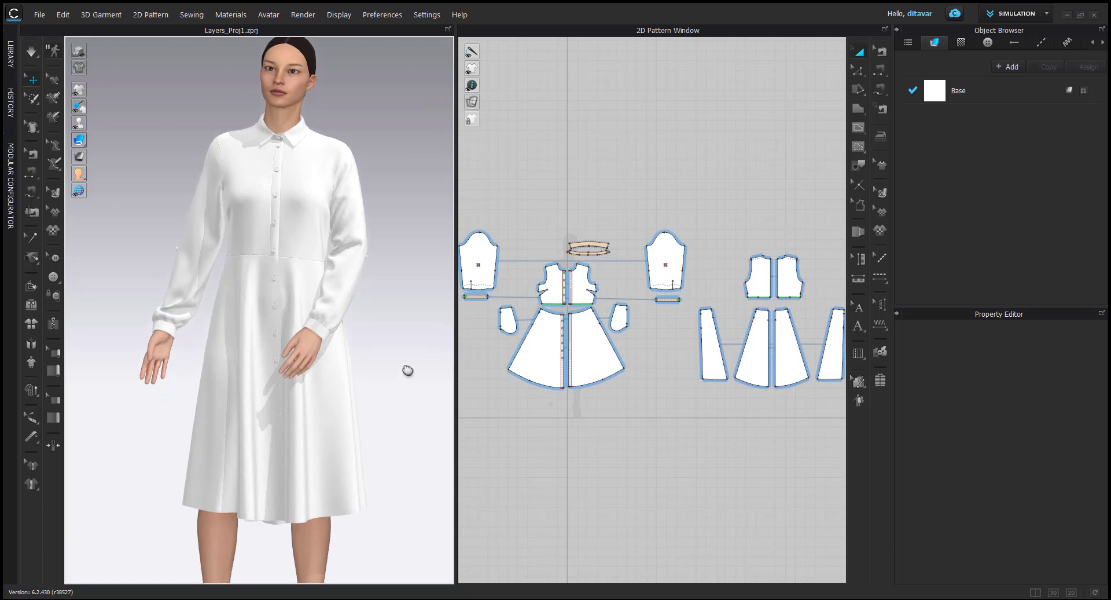
scroll(384, 366, "down", 2)
right_click_drag(376, 347, 376, 342)
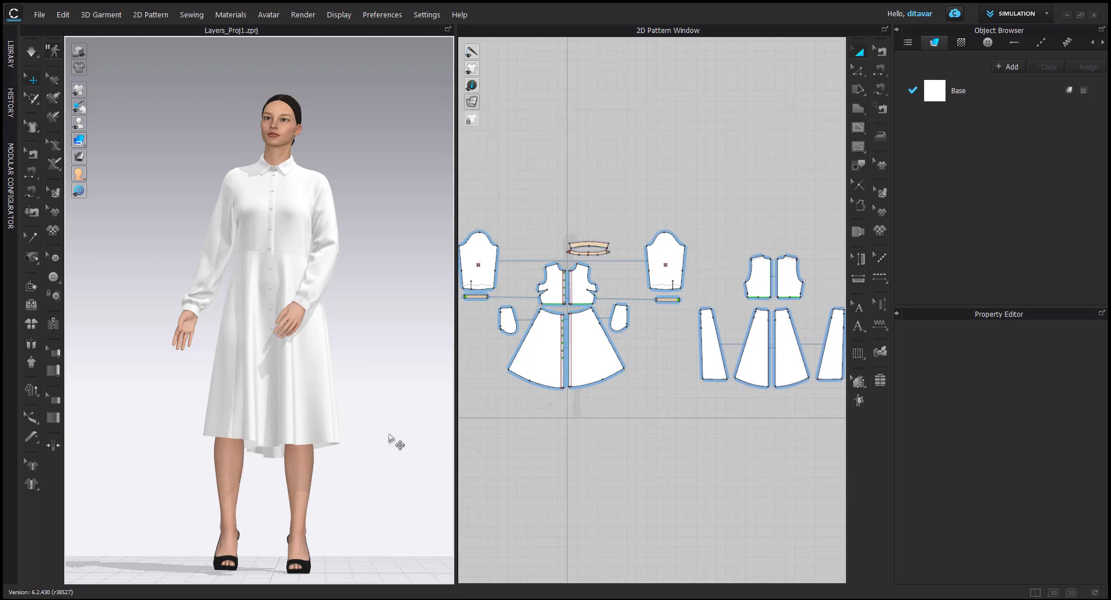
mouse_move(388, 439)
right_mouse_down()
mouse_move(429, 448)
mouse_move(384, 442)
right_mouse_up()
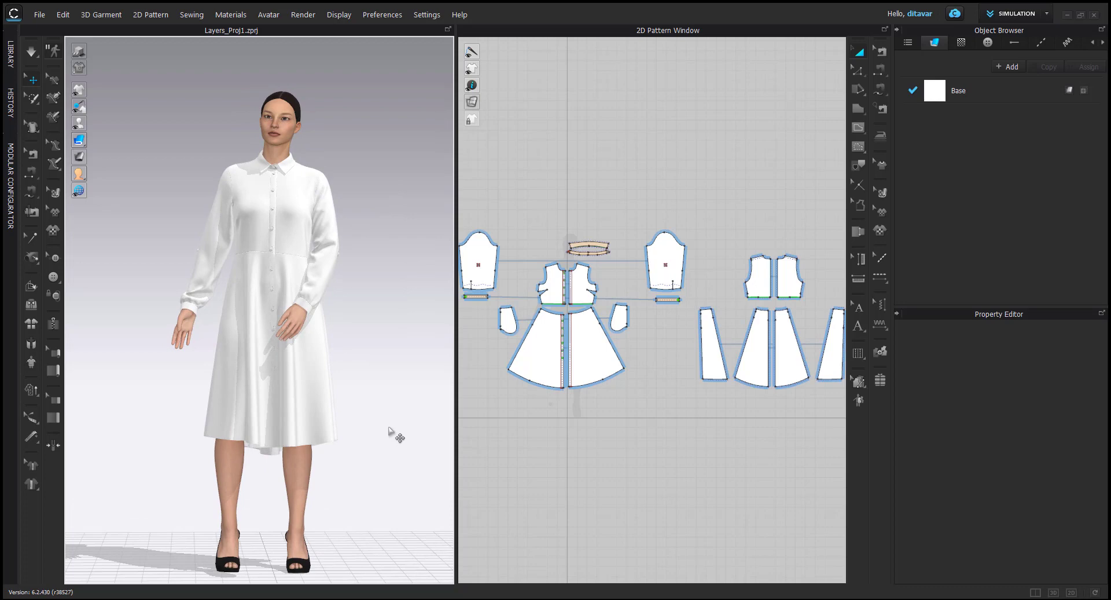